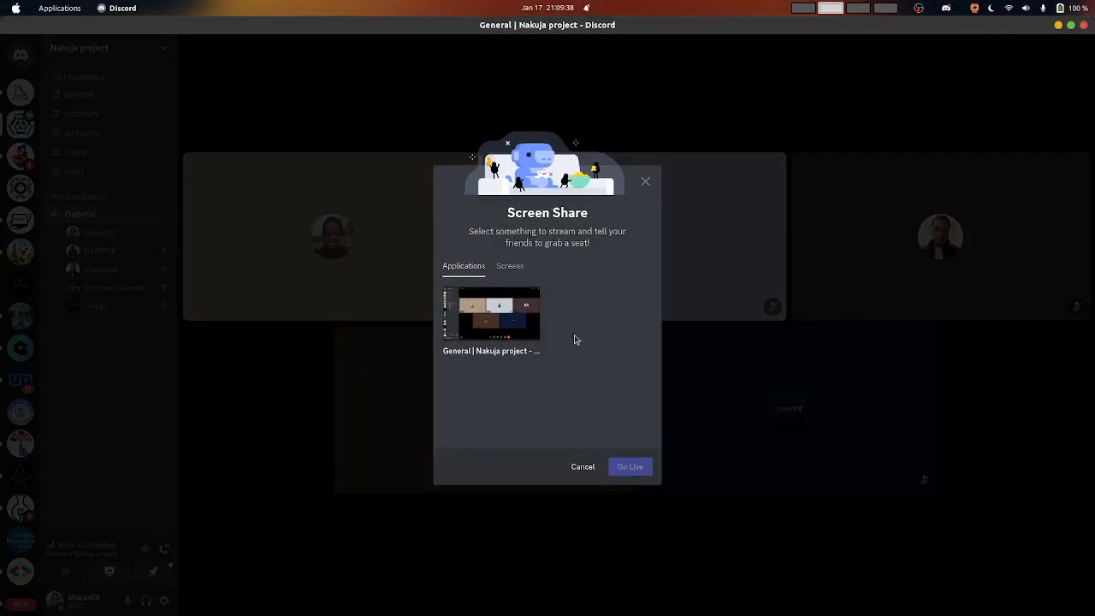
click(506, 267)
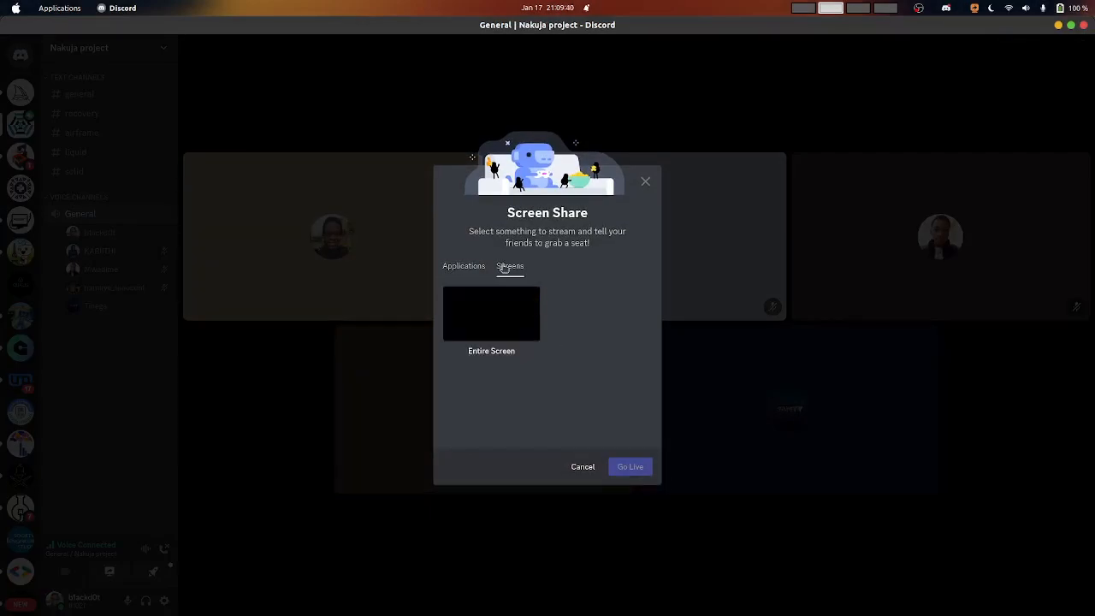
click(469, 265)
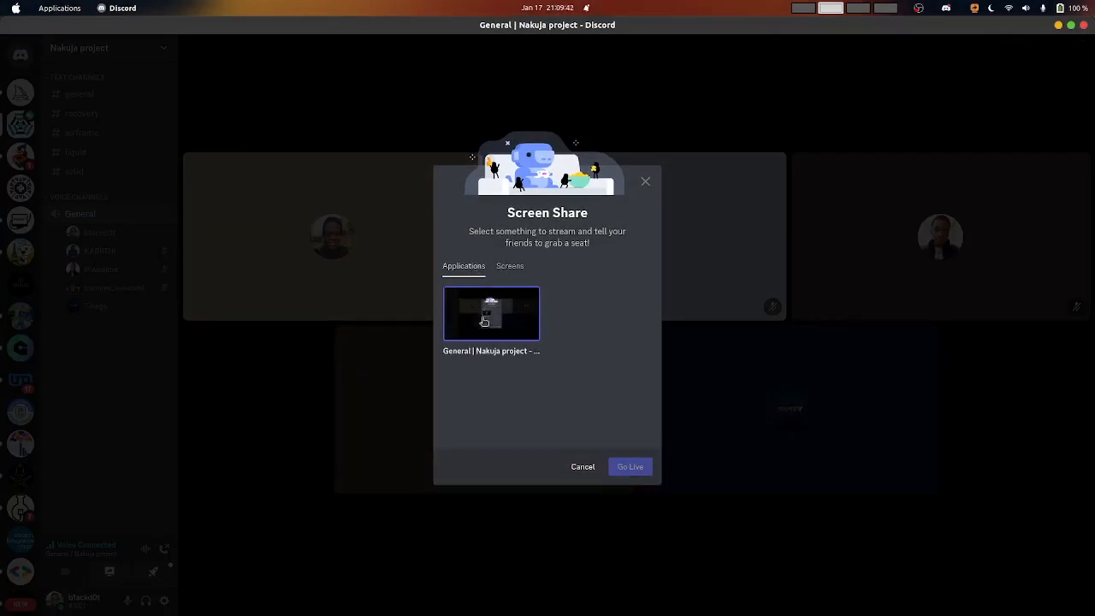
click(511, 267)
click(466, 266)
click(510, 267)
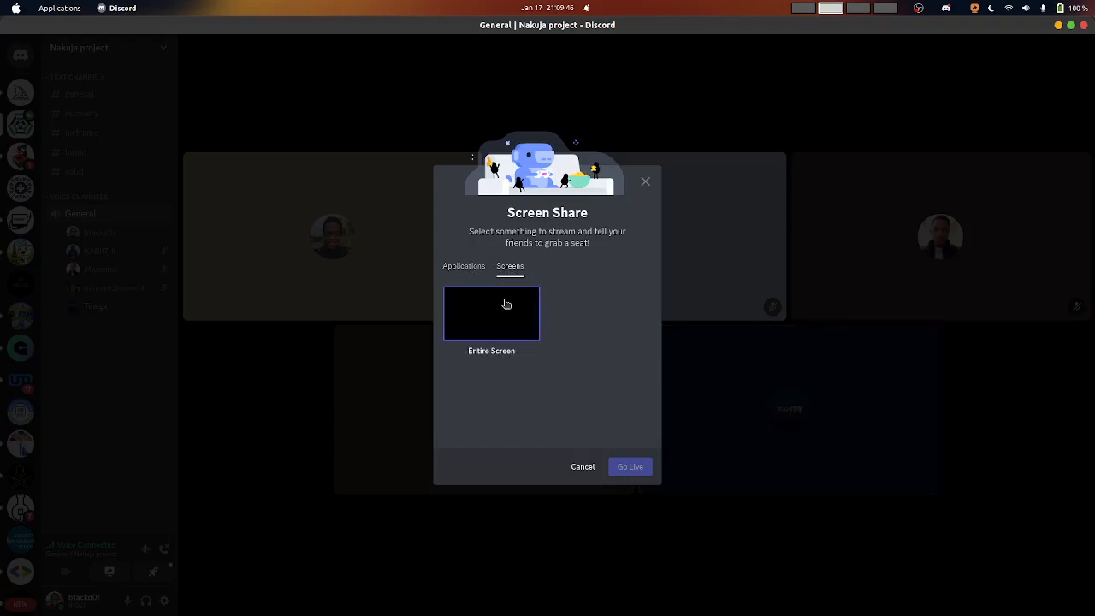
click(505, 304)
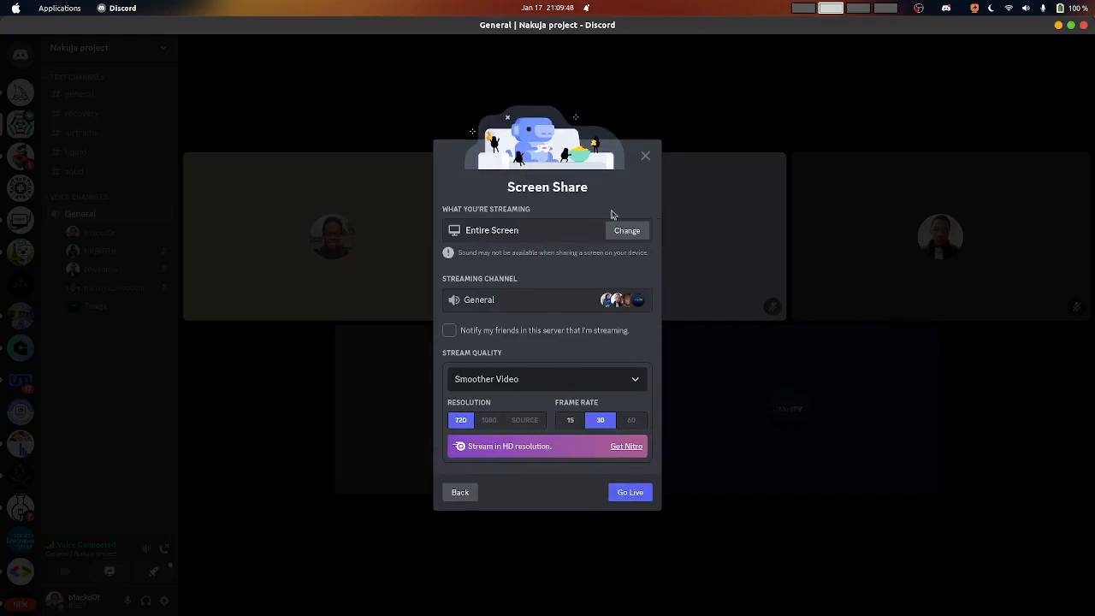
click(645, 155)
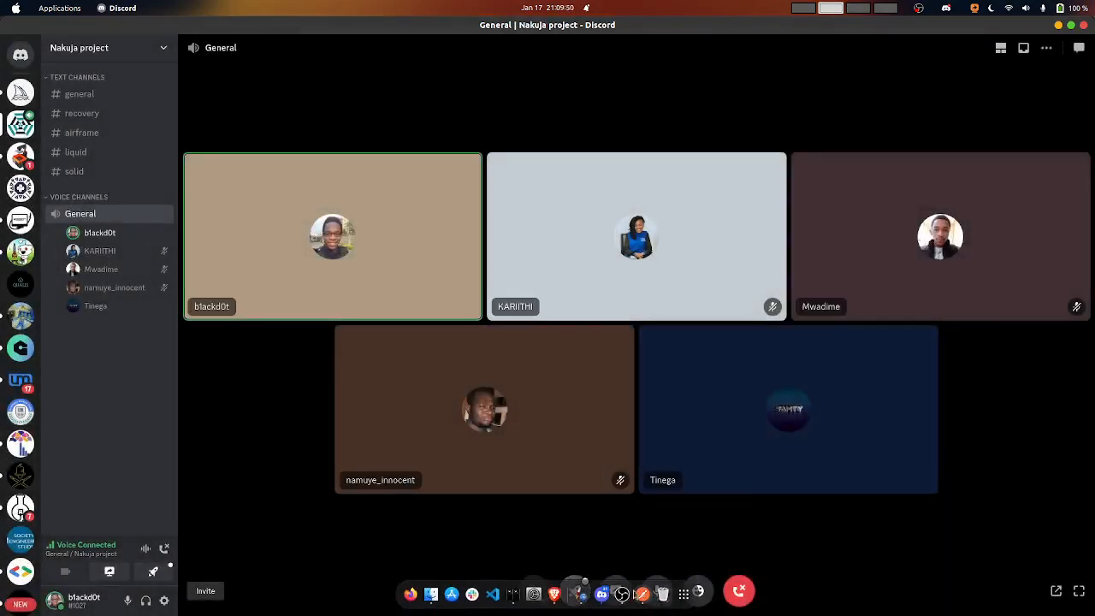
Start a screen share in the General voice channel with the "General | Nakuja project - Discord" window as its source
click(613, 590)
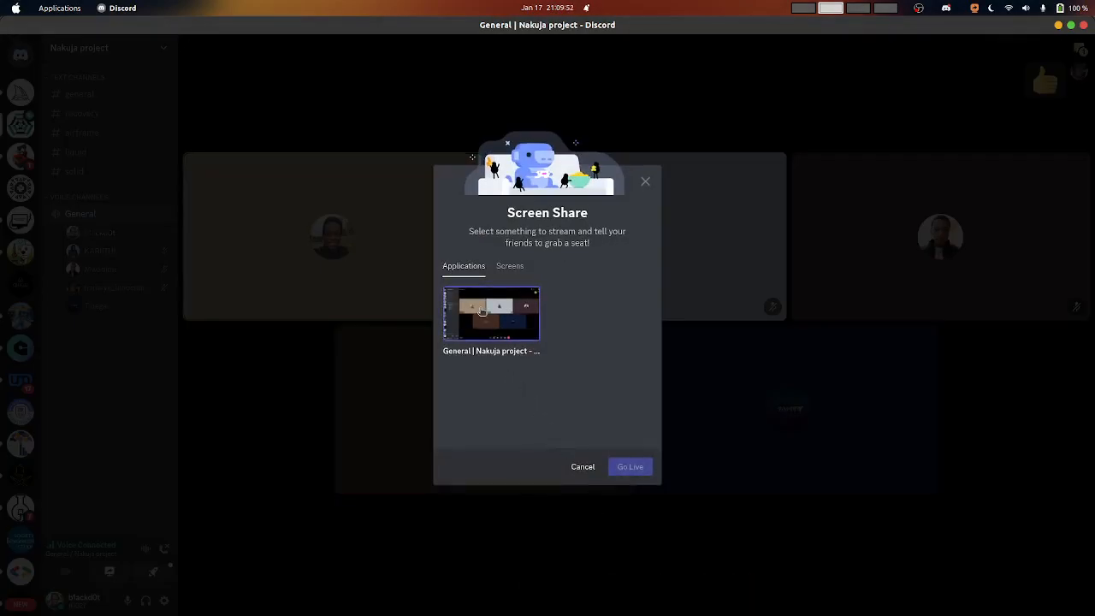
click(481, 312)
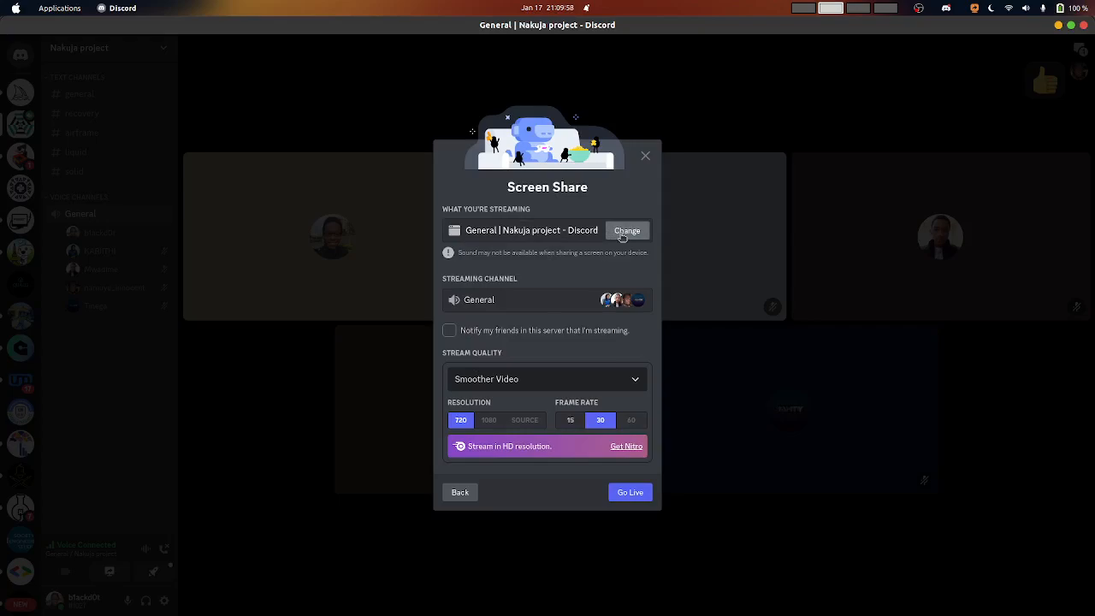
click(624, 239)
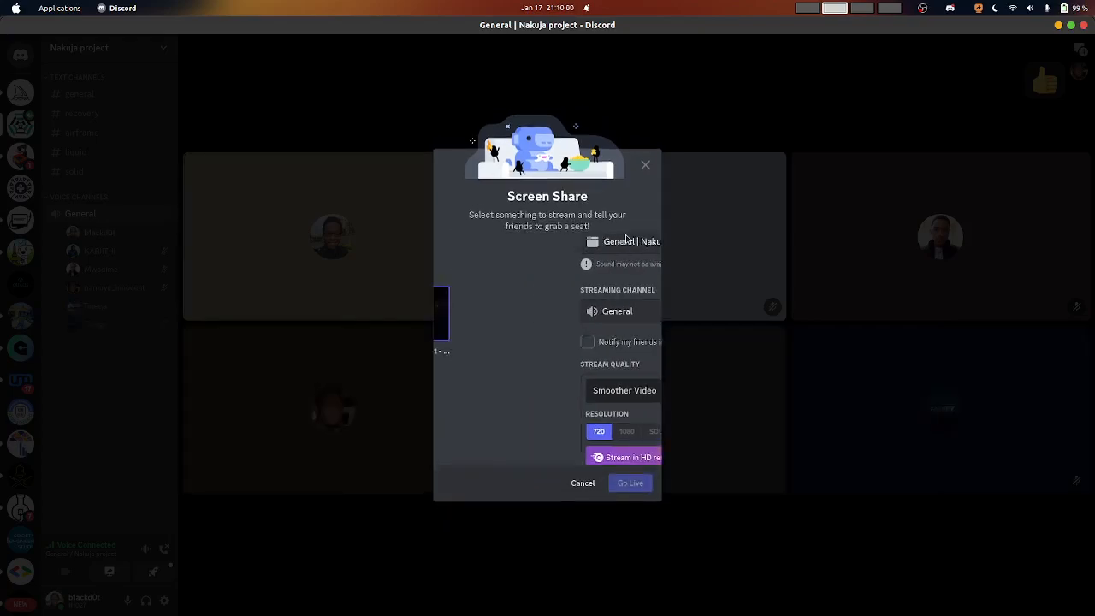
click(491, 295)
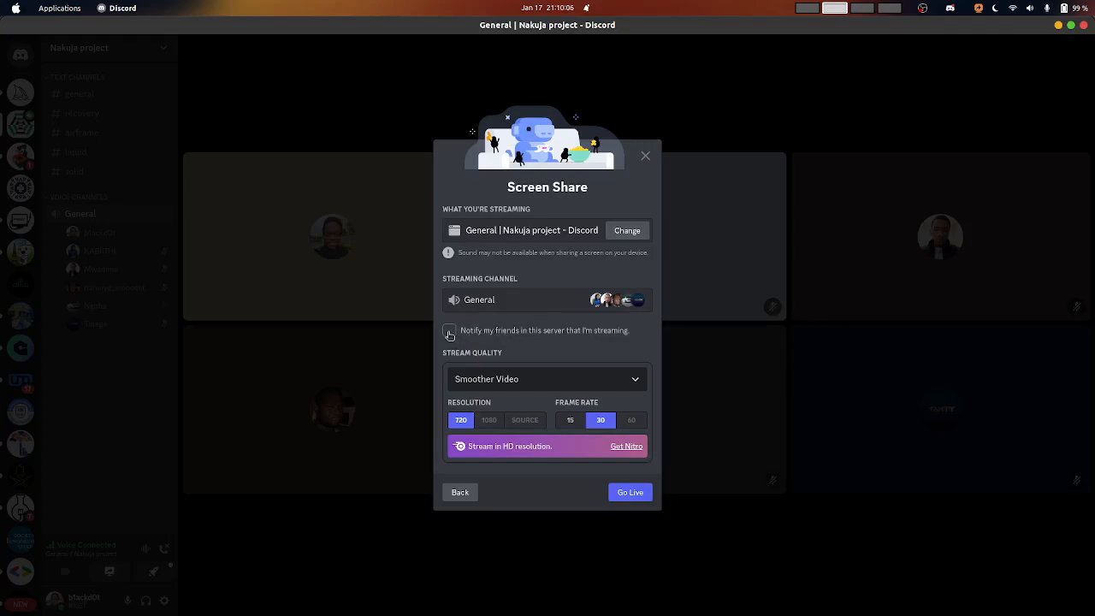
Try to raise the stream quality to 1080 resolution and a frame rate of 60
click(486, 384)
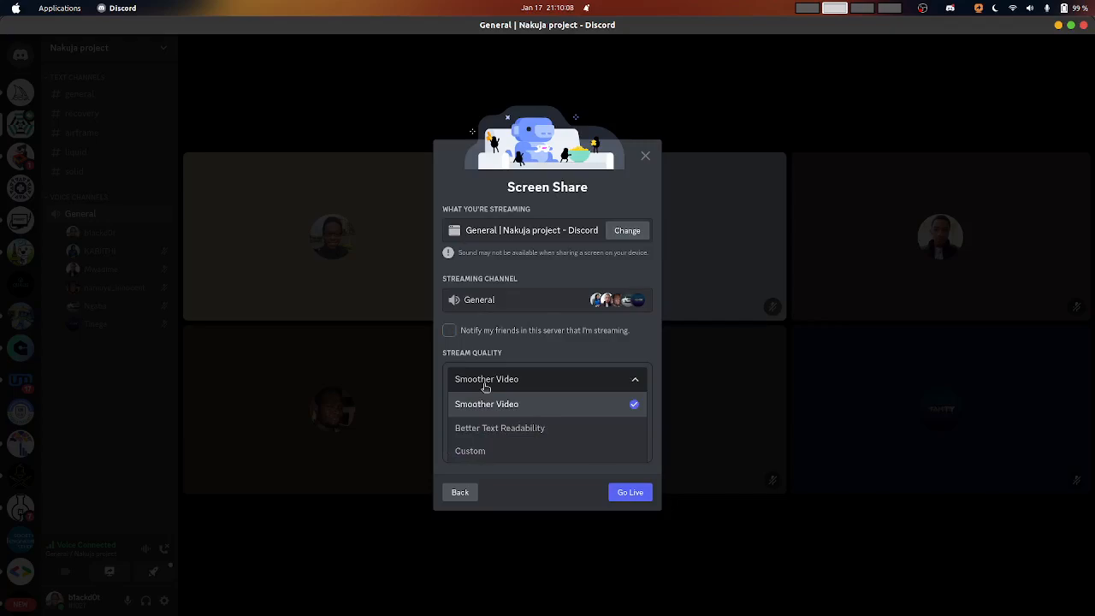
click(496, 386)
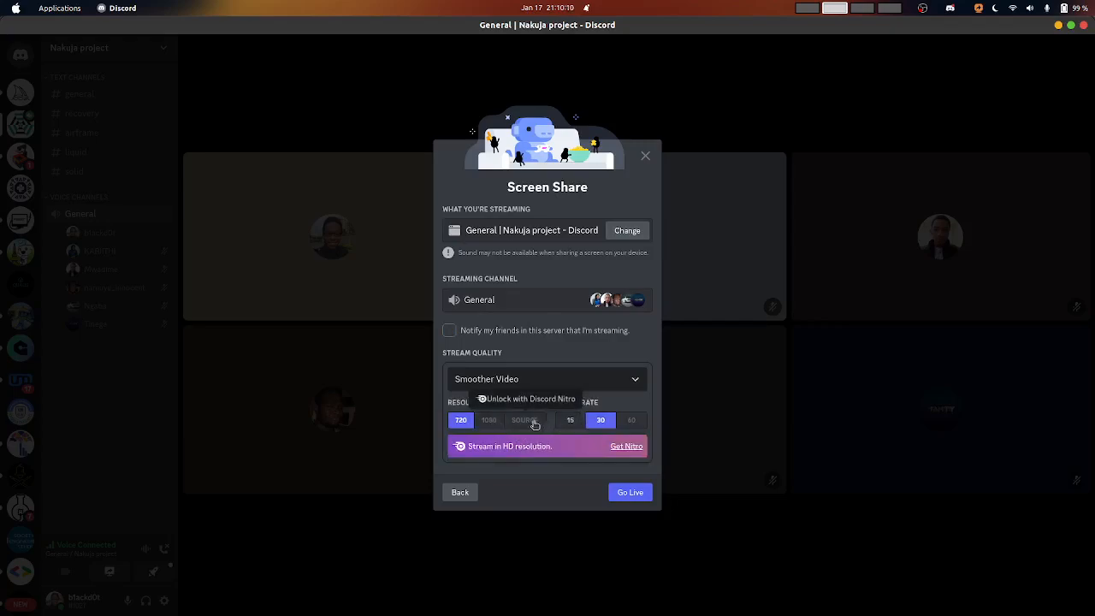
click(488, 421)
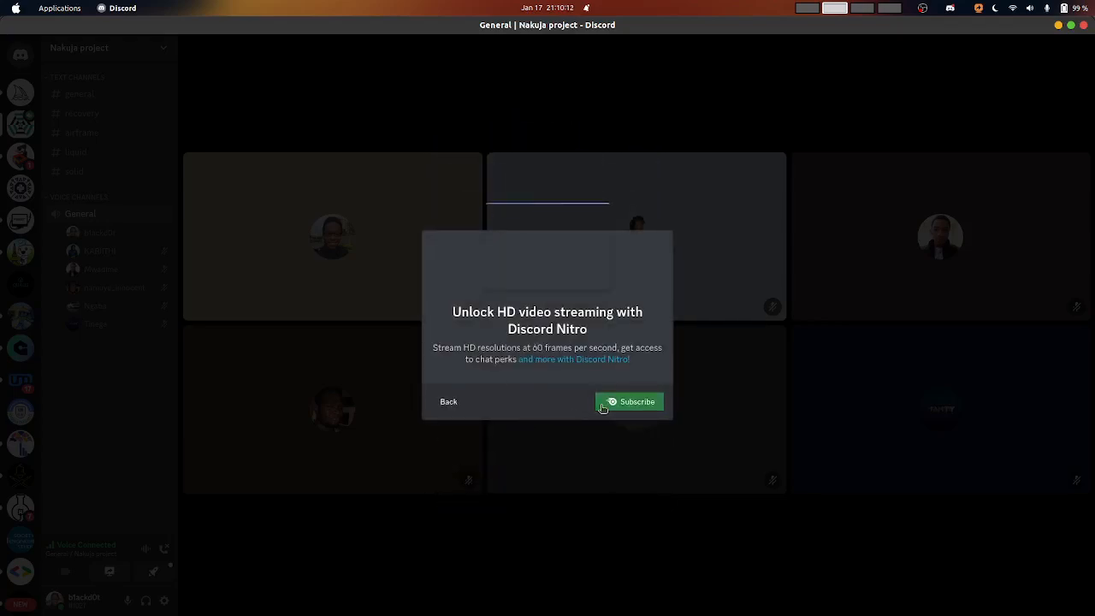
click(445, 399)
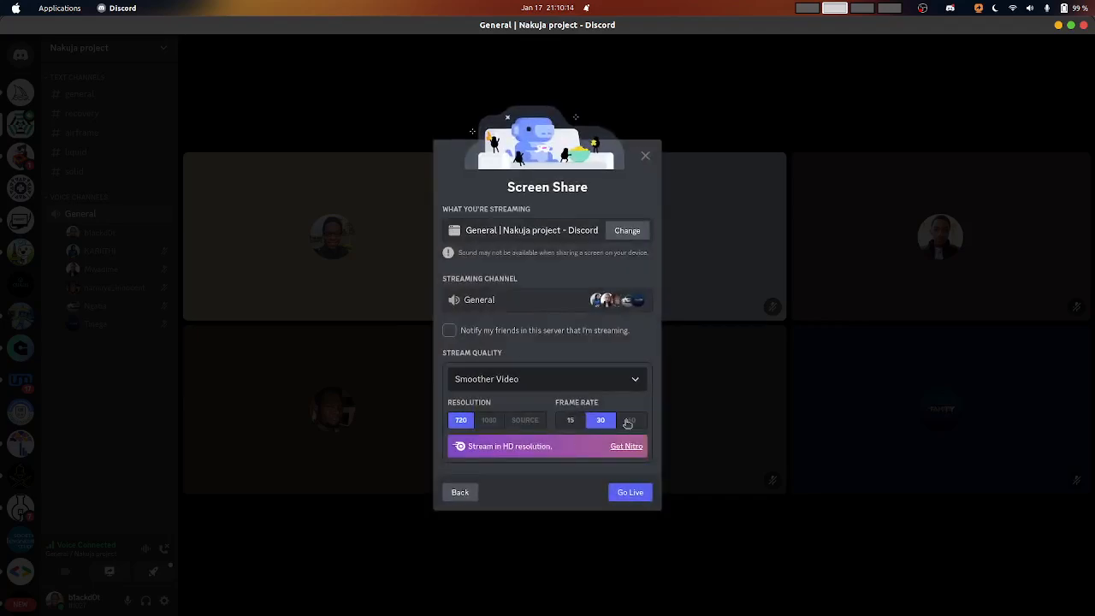
click(625, 420)
click(459, 401)
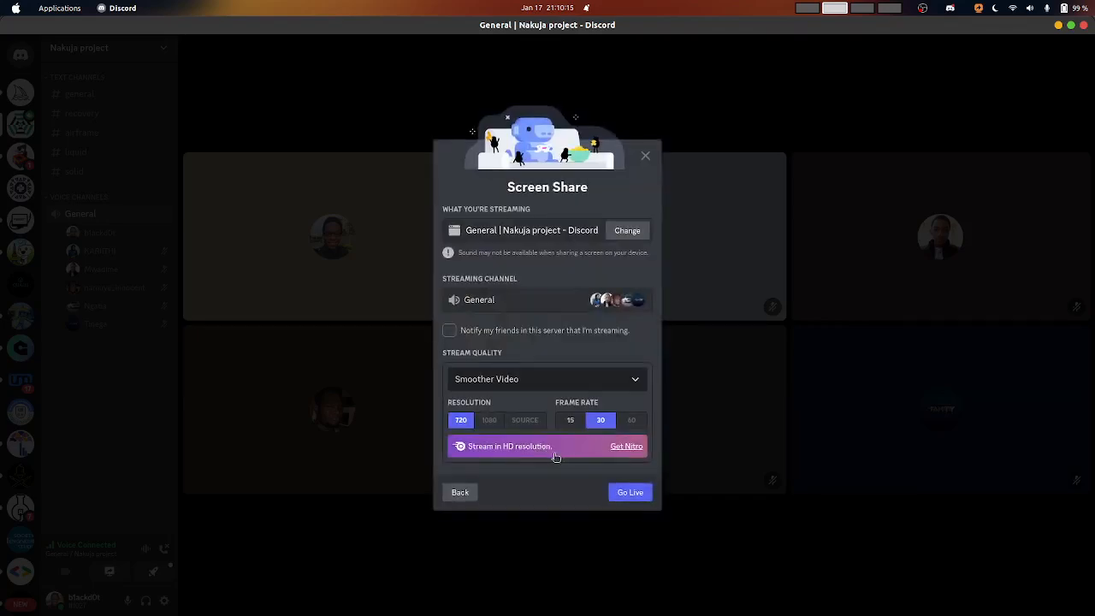
Go live with the 720, 30 fps stream, and switch to OpenRocket with its window maximized
click(629, 493)
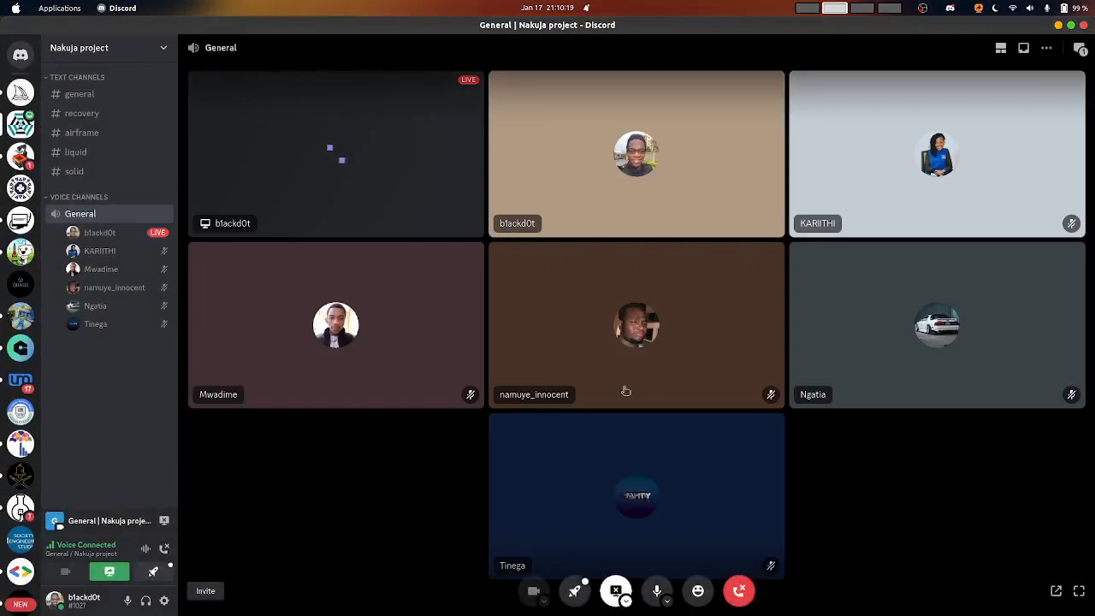
mouse_move(585, 612)
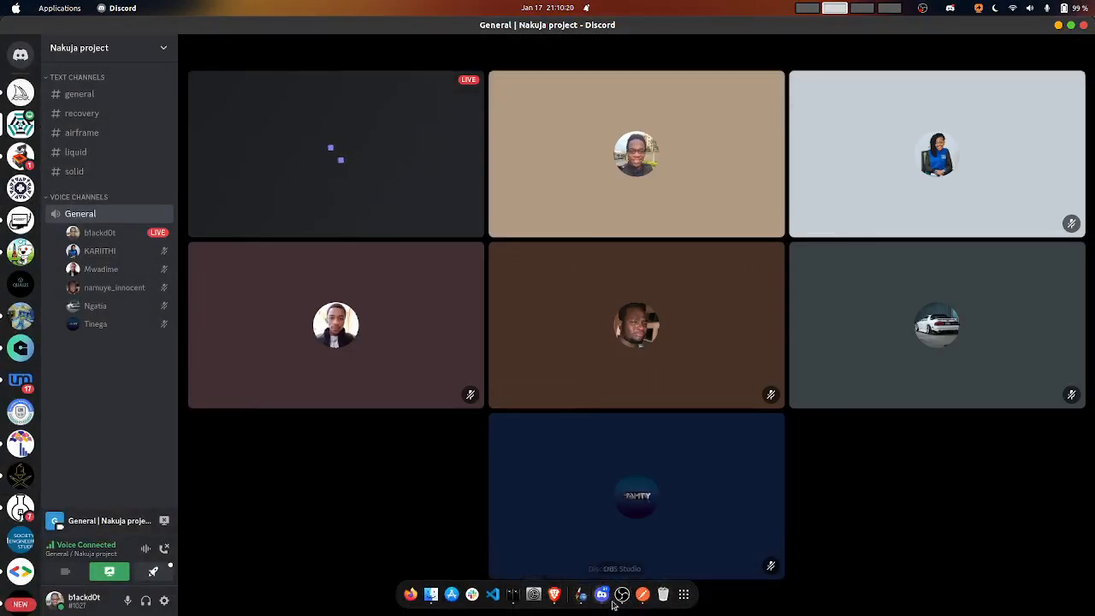
click(580, 594)
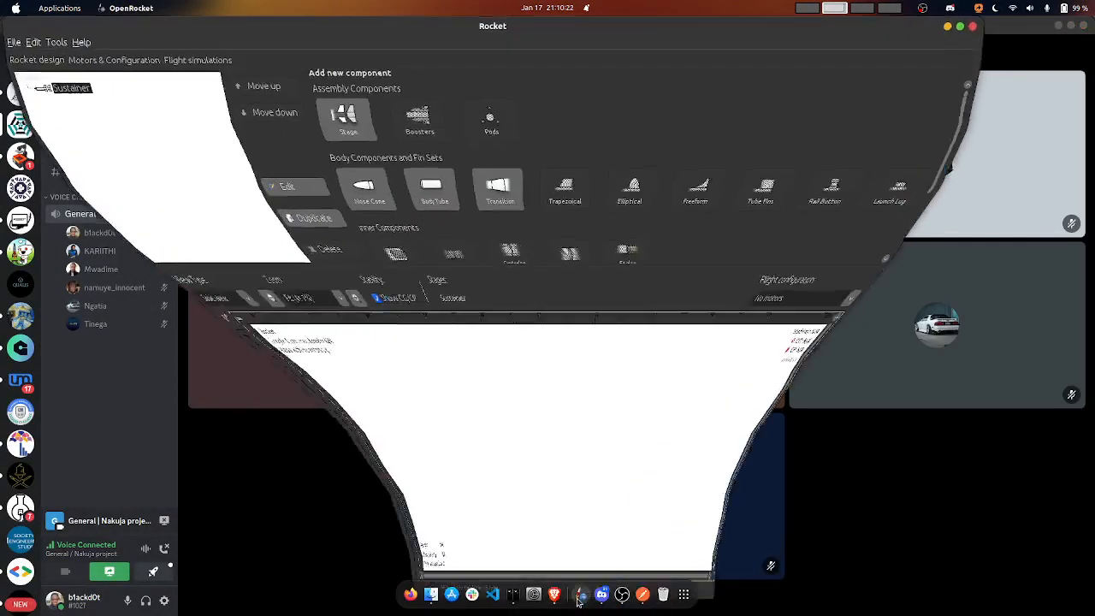
click(962, 26)
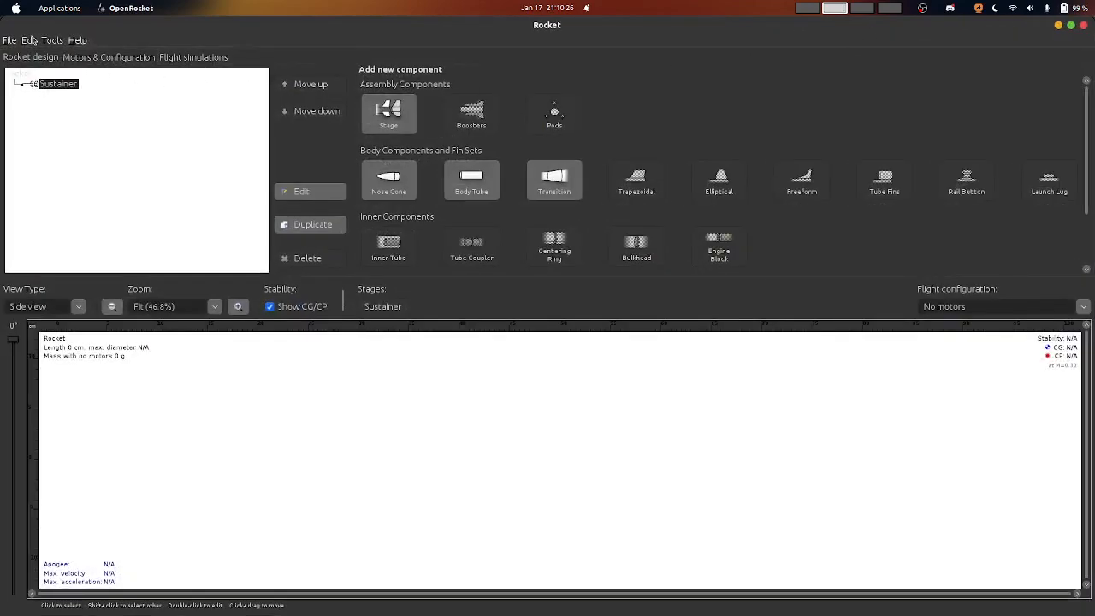
click(52, 41)
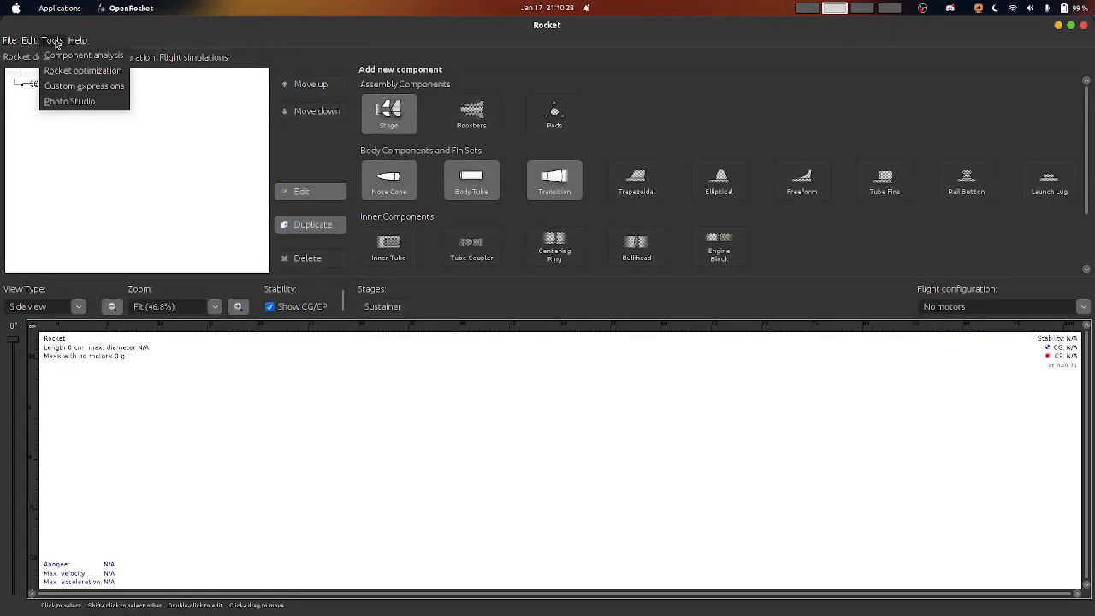
click(10, 40)
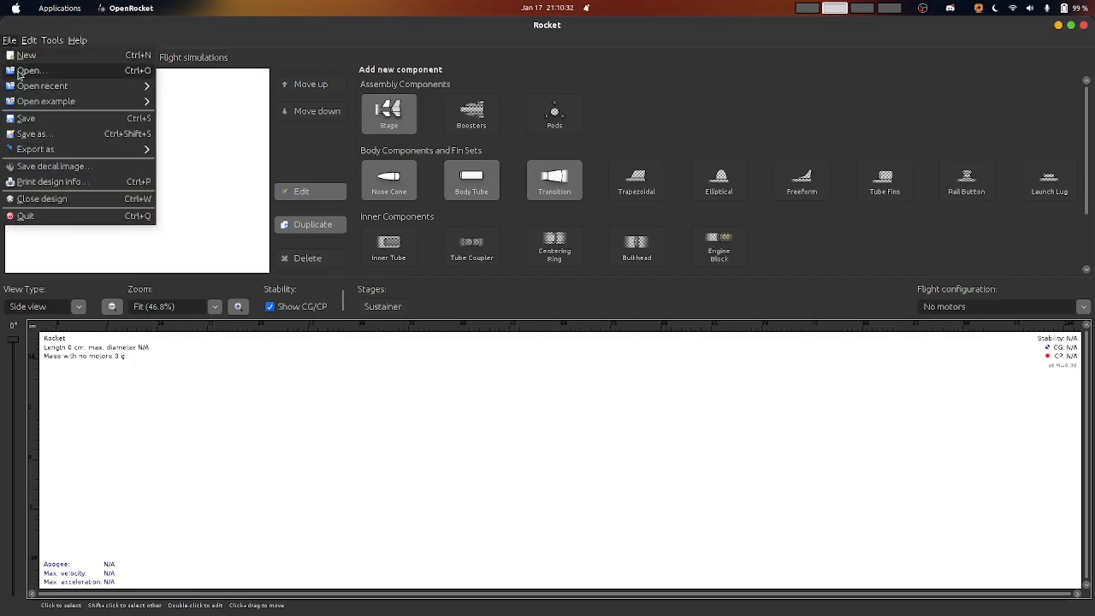
click(24, 71)
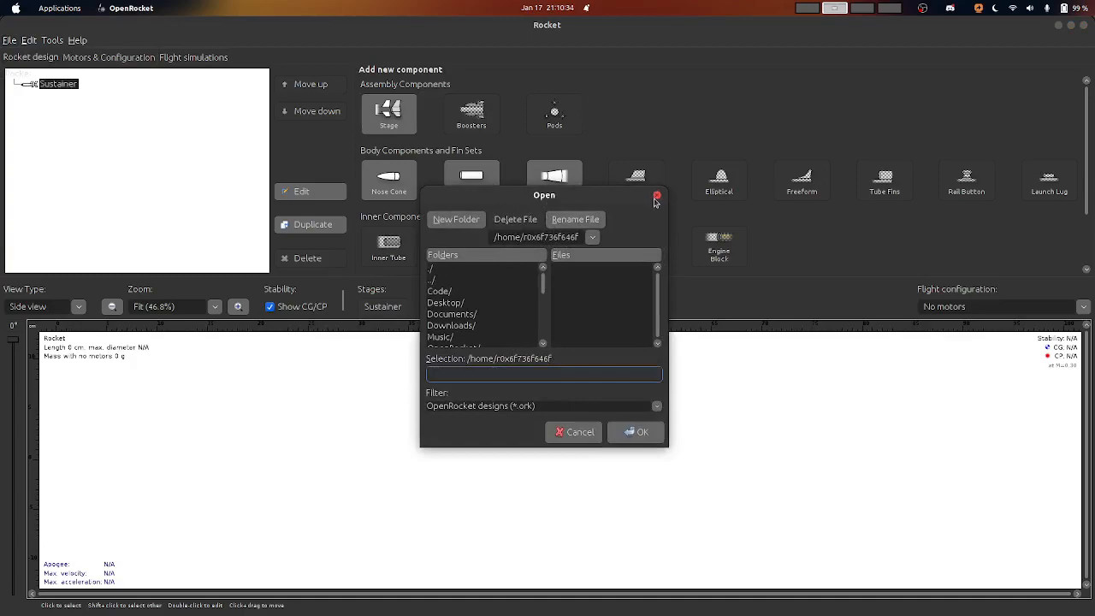
double_click(462, 328)
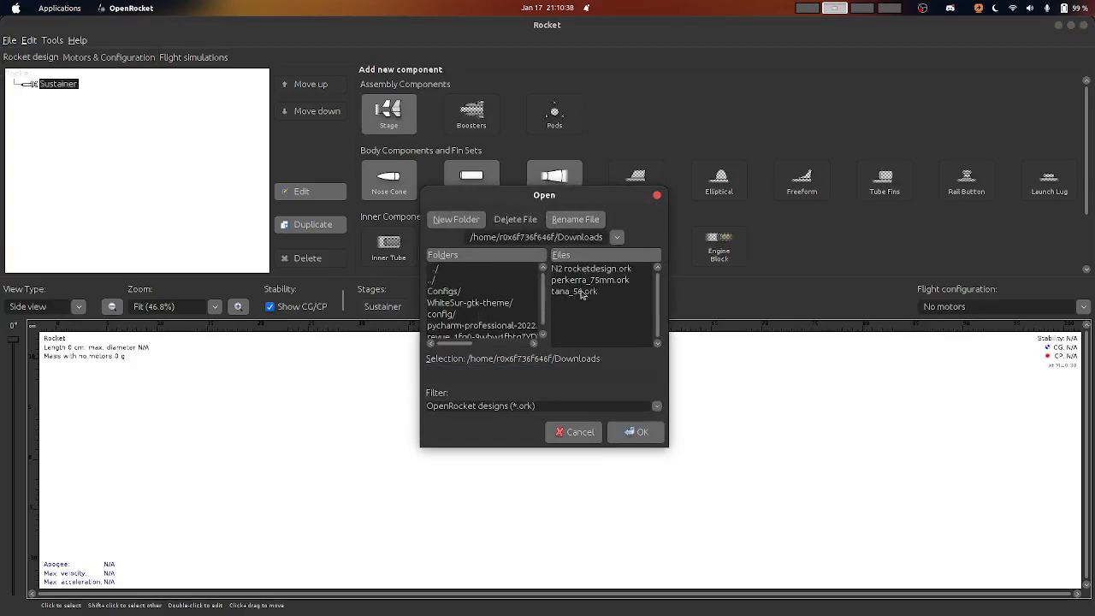
click(566, 432)
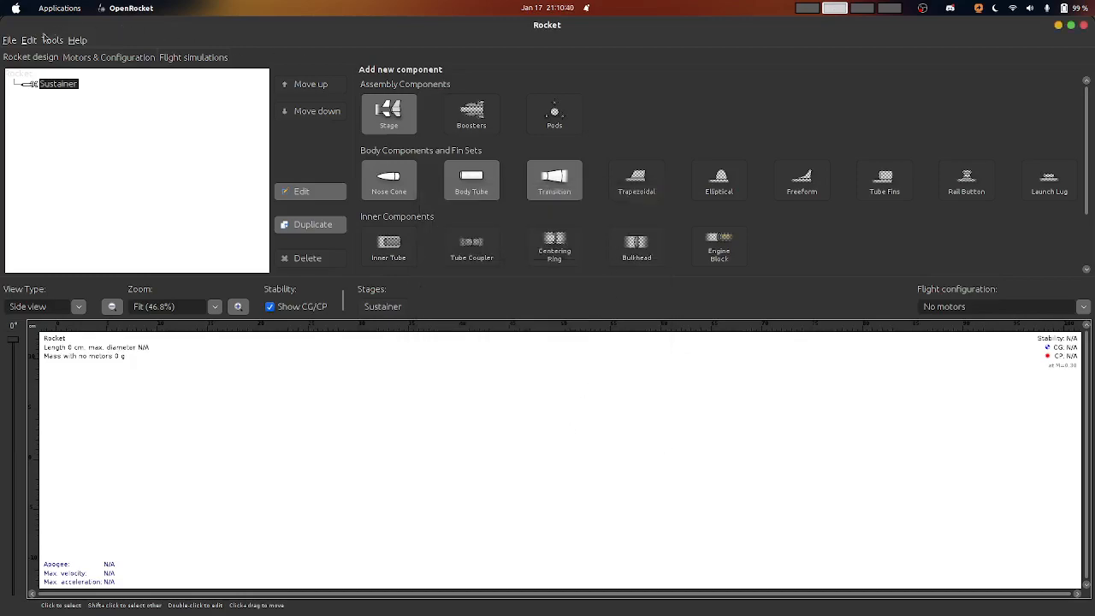
click(7, 40)
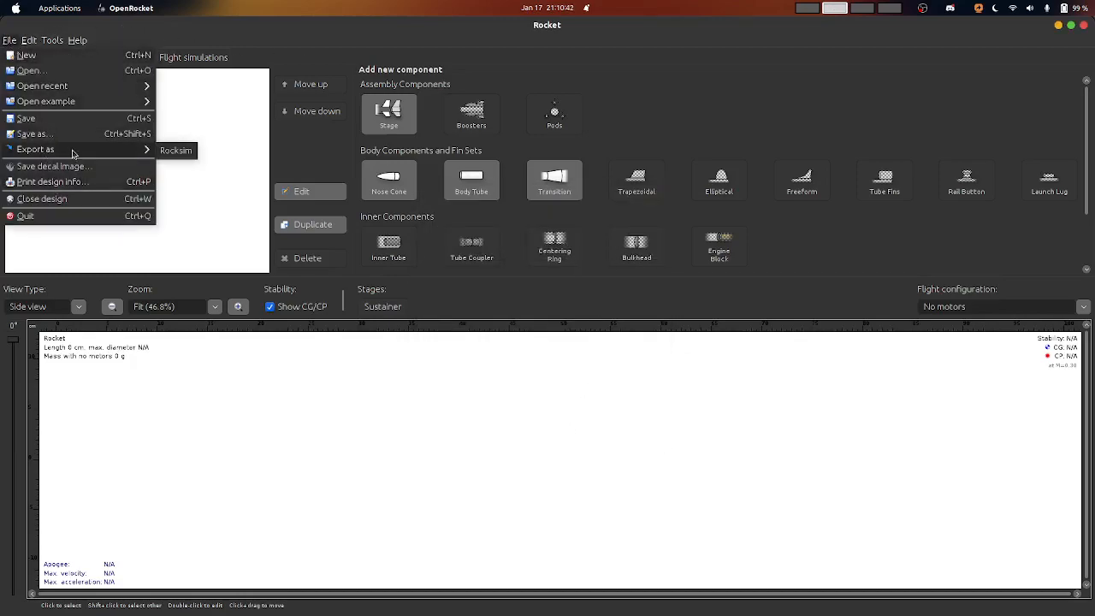
mouse_move(49, 40)
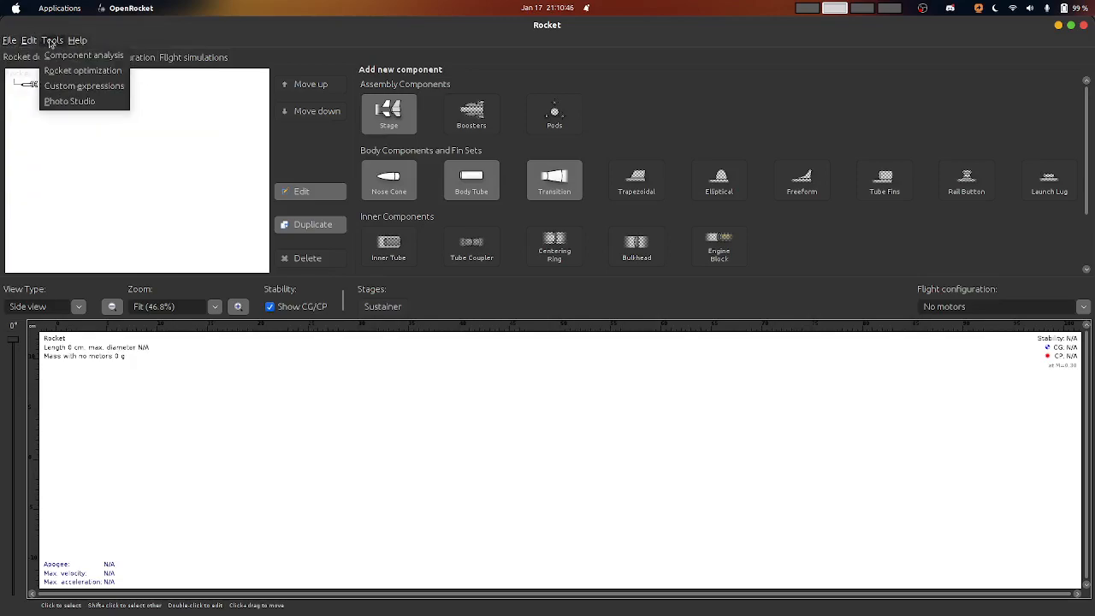
mouse_move(9, 40)
mouse_move(393, 613)
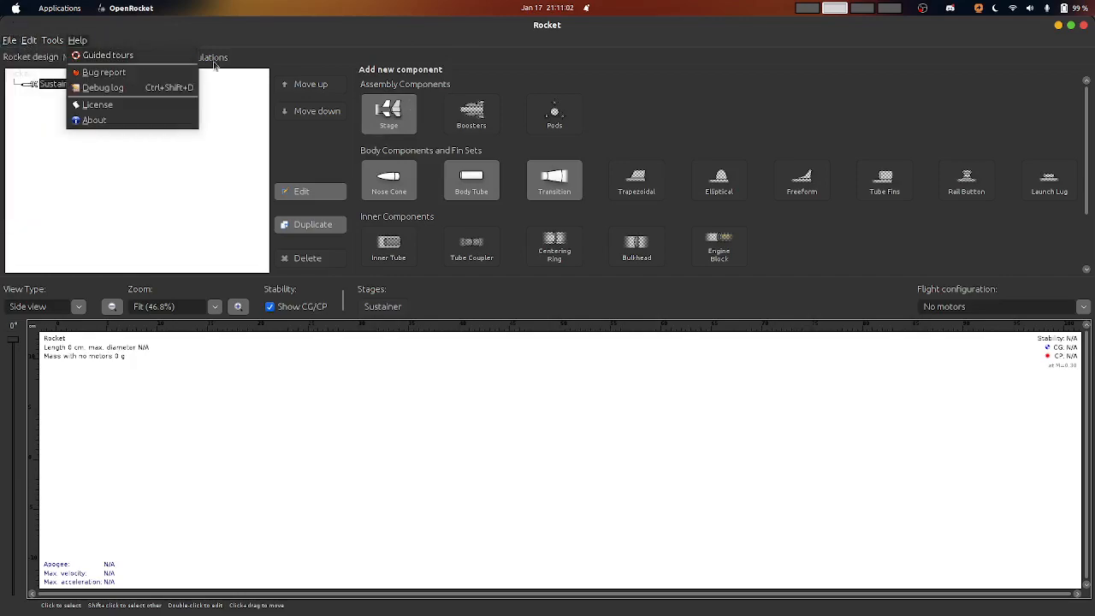
click(252, 49)
Open the example design "A simple model rocket" and dismiss its rocket configuration dialog
click(9, 41)
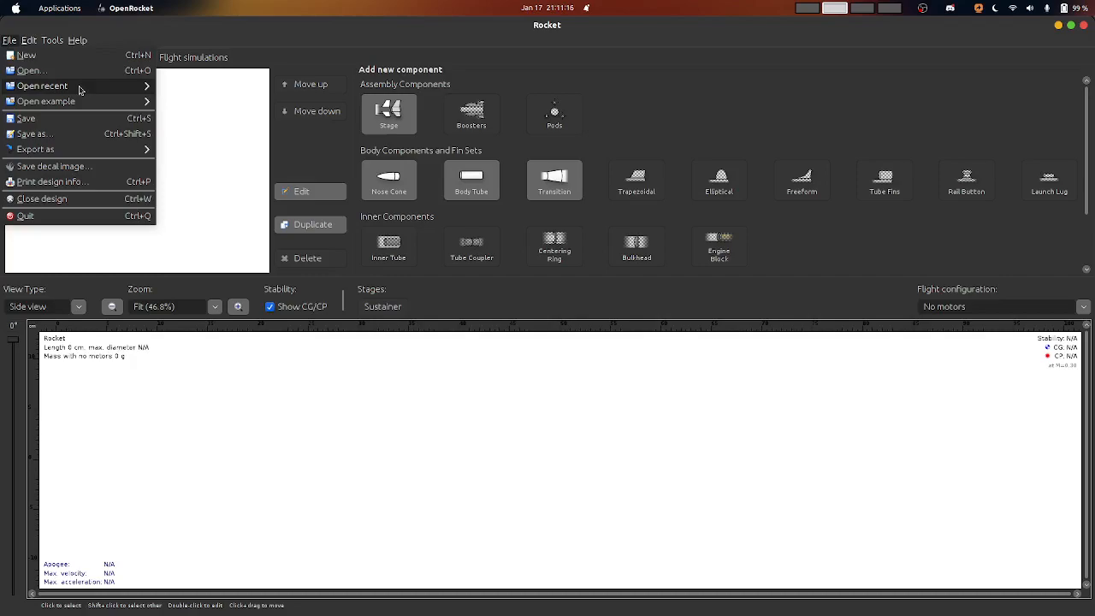
mouse_move(74, 103)
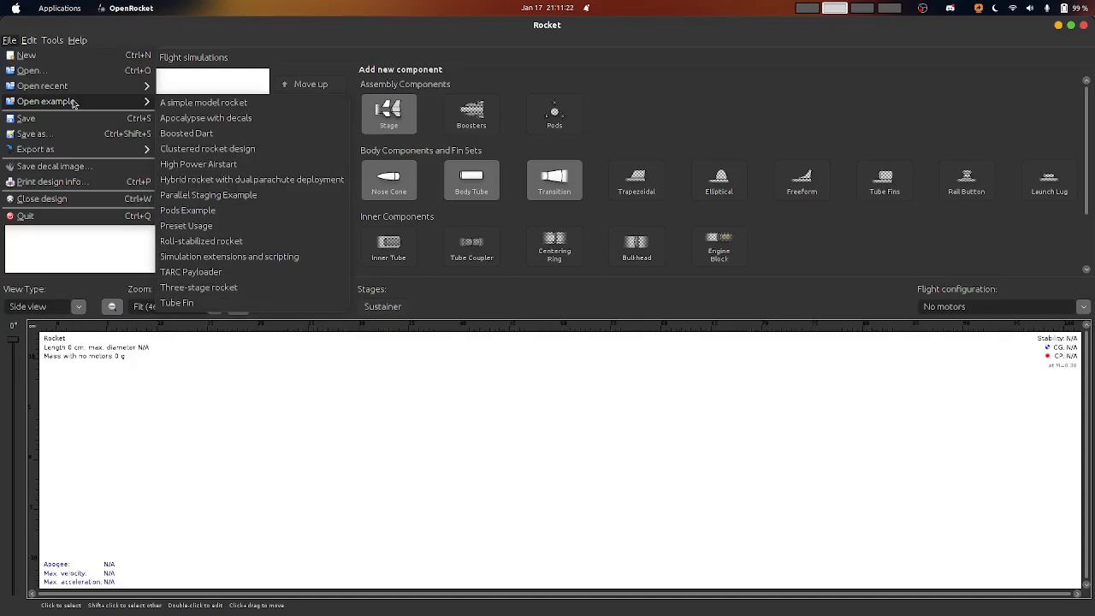
click(190, 107)
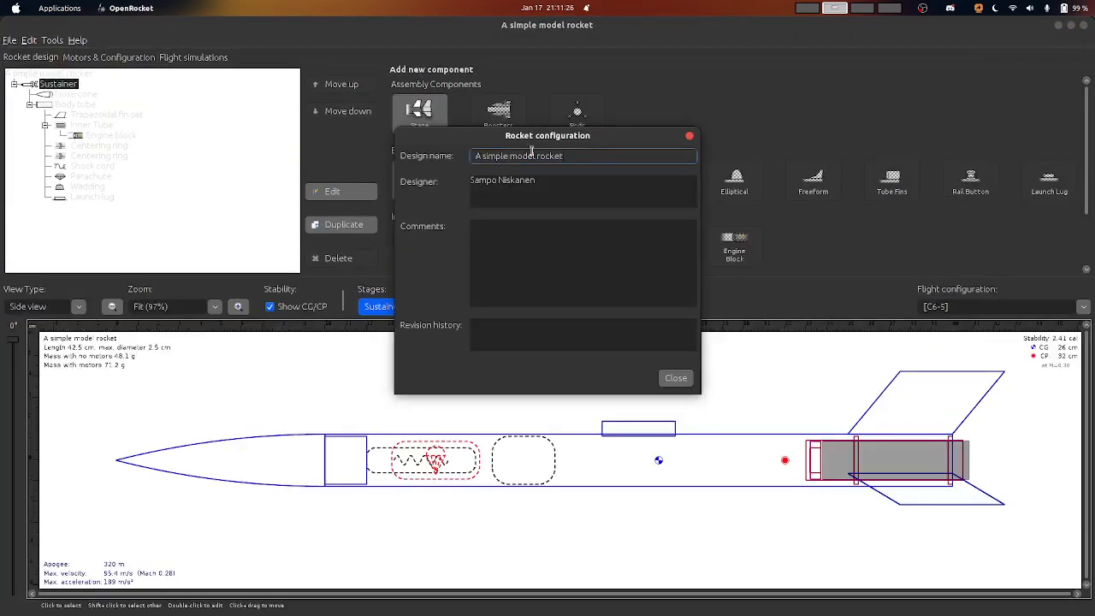
click(690, 137)
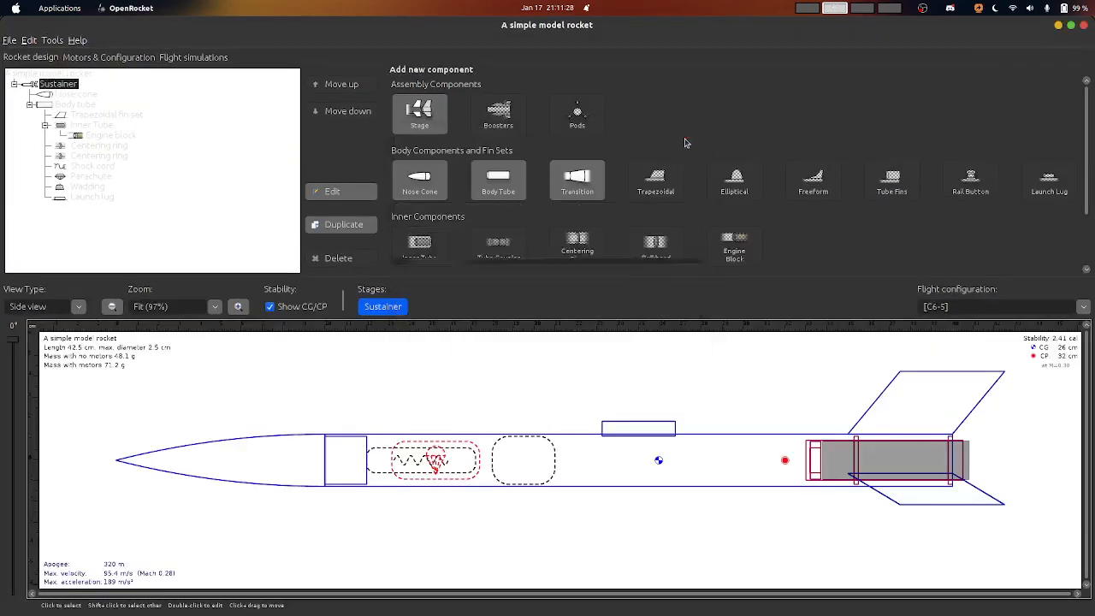
Open the preferences and look through the Design, Simulation, Launch, Graphics and Materials settings
click(82, 114)
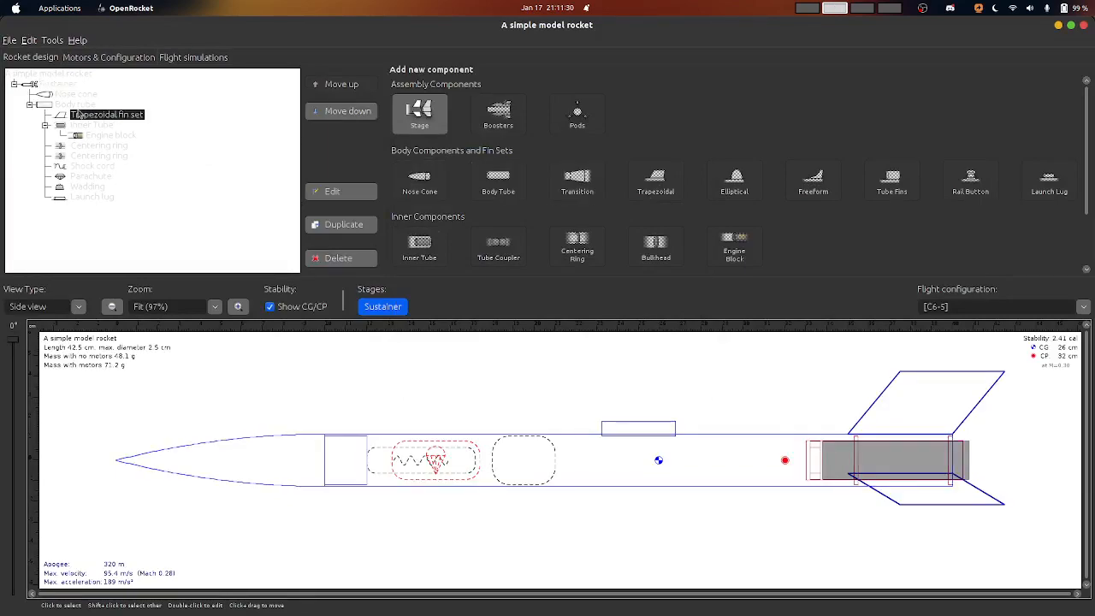
click(50, 43)
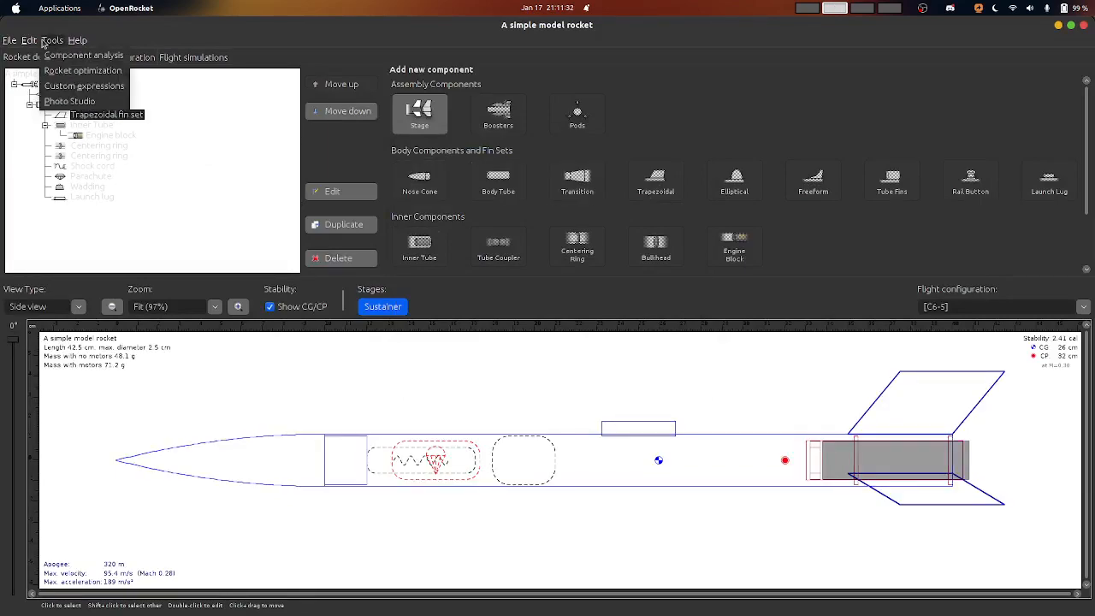
mouse_move(29, 40)
click(71, 198)
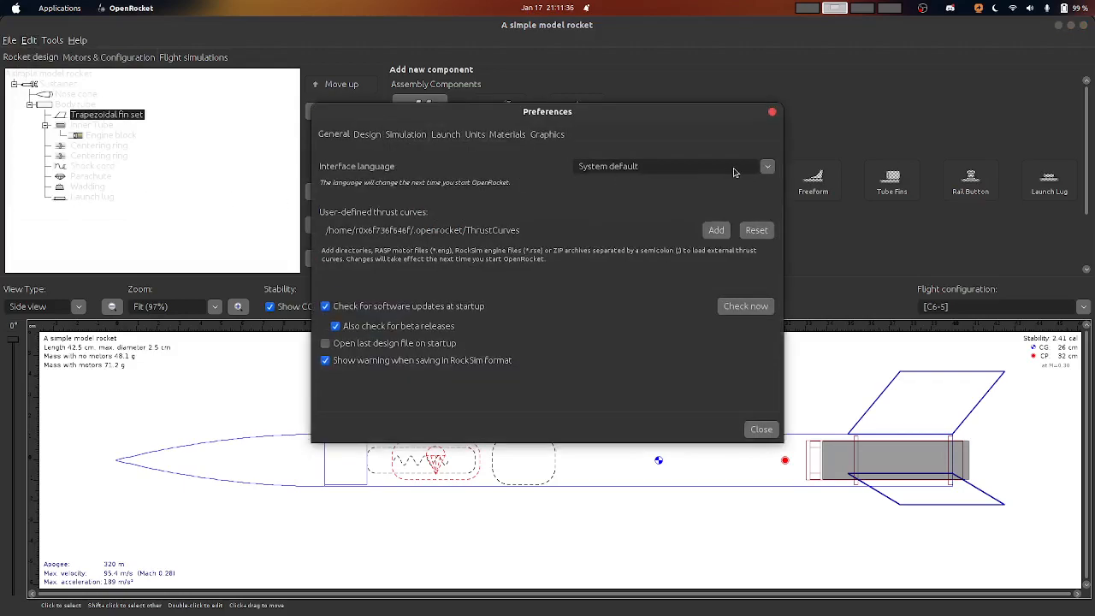
click(366, 137)
click(413, 139)
click(371, 138)
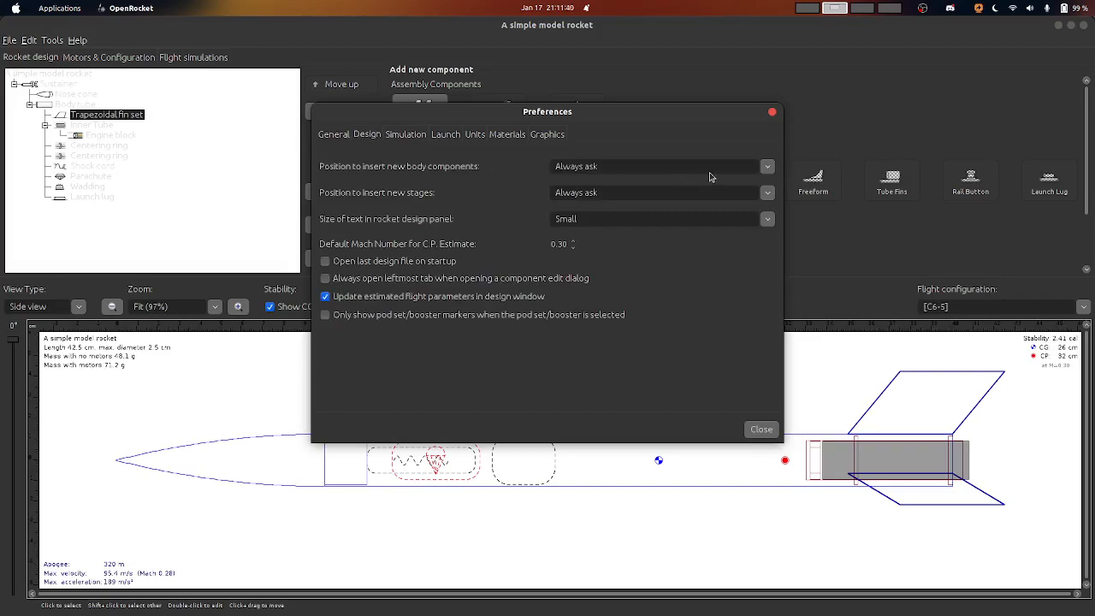
click(444, 138)
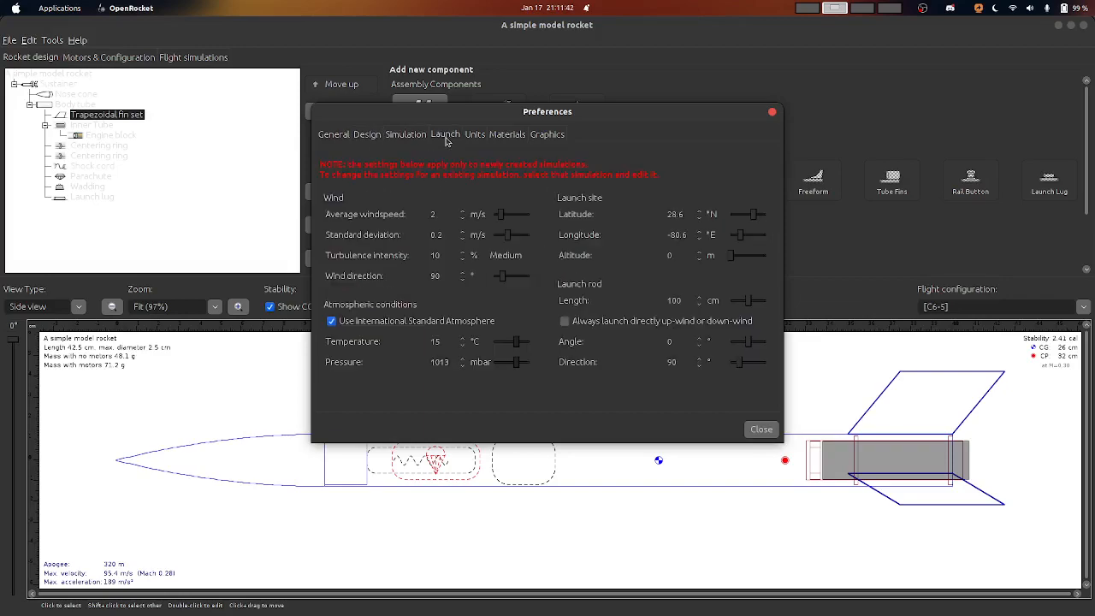
click(550, 138)
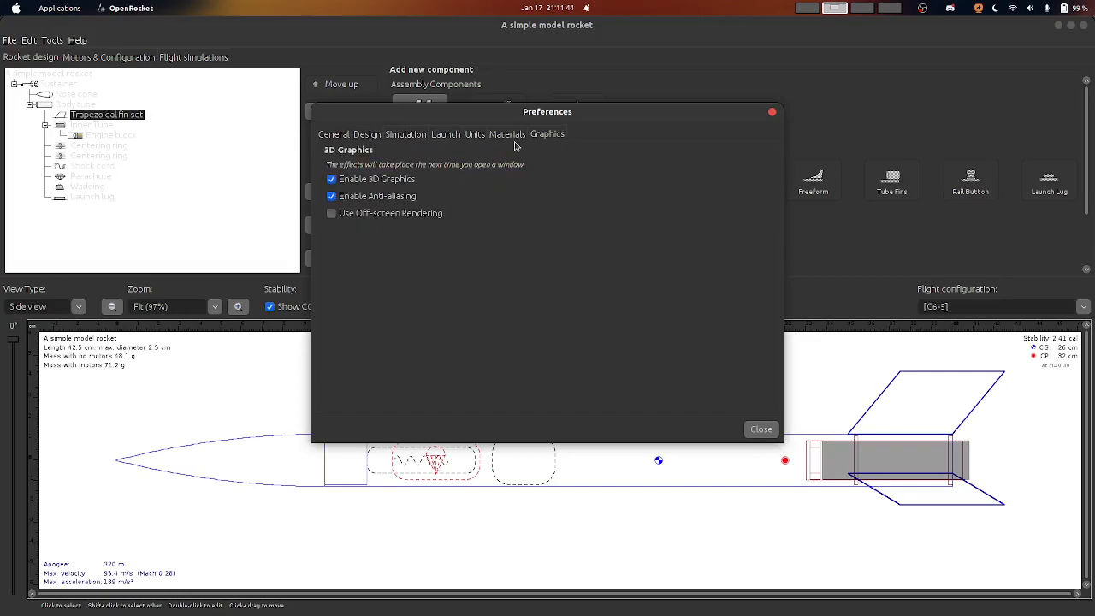
click(510, 142)
click(459, 139)
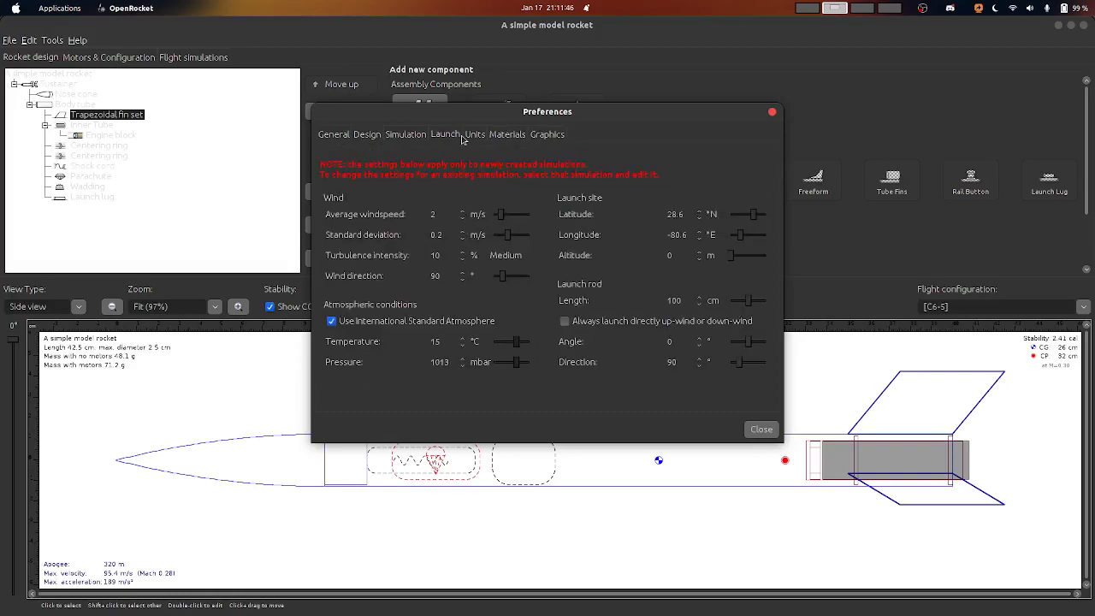
Review the General, Launch, Simulation, Materials and Graphics preferences once more, and close the preferences
click(335, 138)
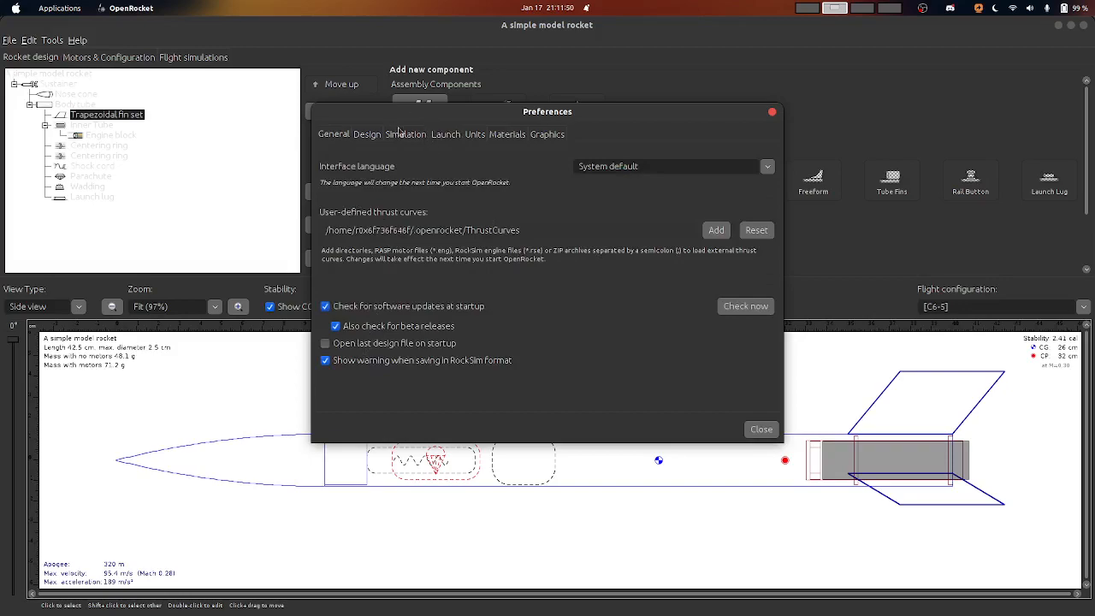
click(453, 137)
click(402, 137)
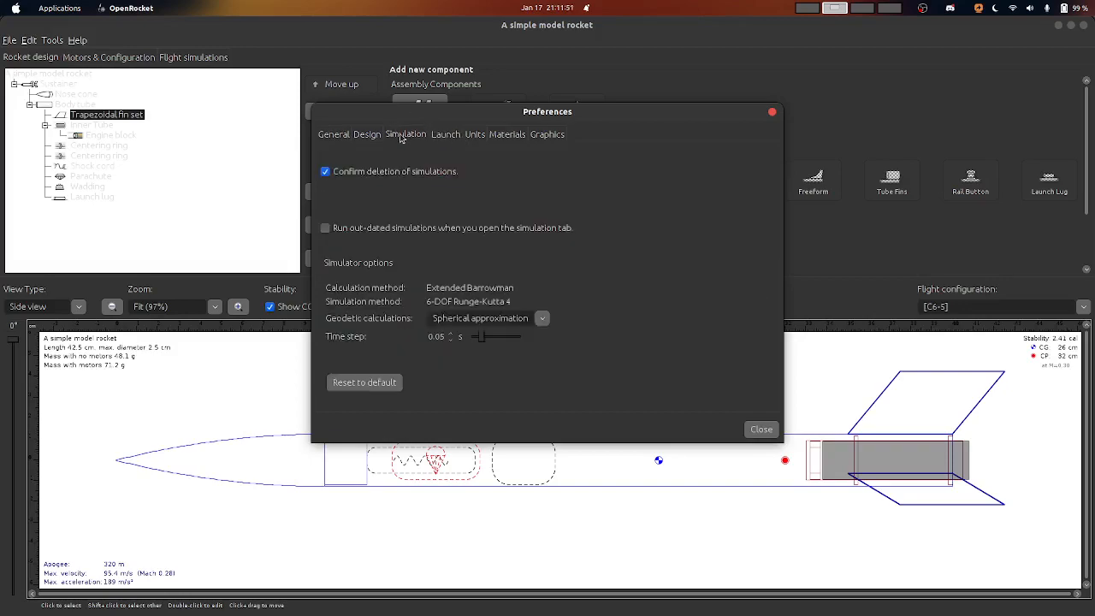
click(507, 136)
click(551, 135)
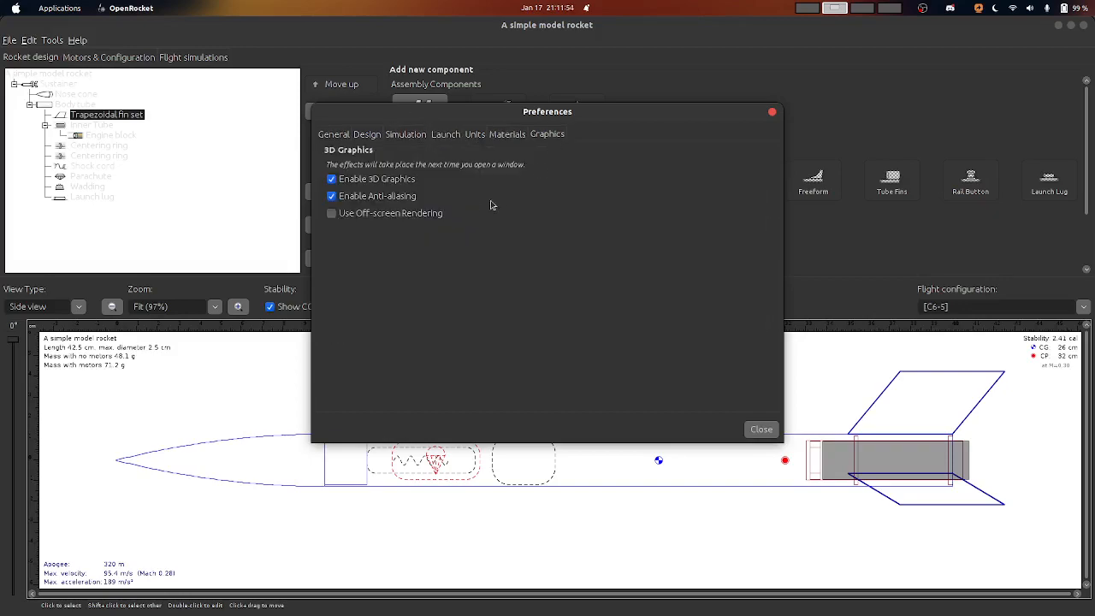
click(336, 137)
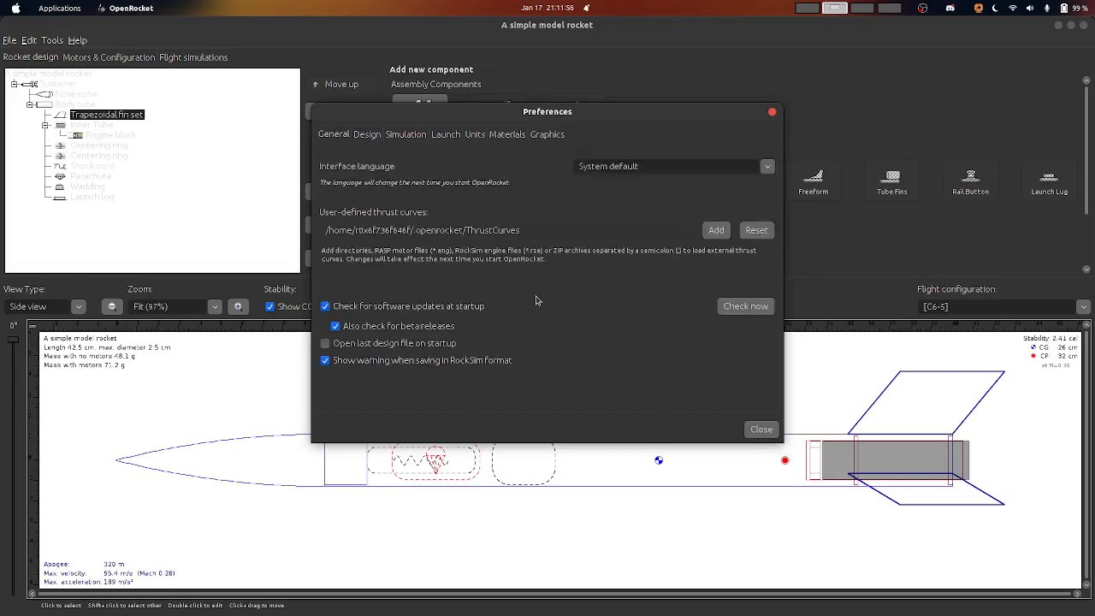
click(761, 429)
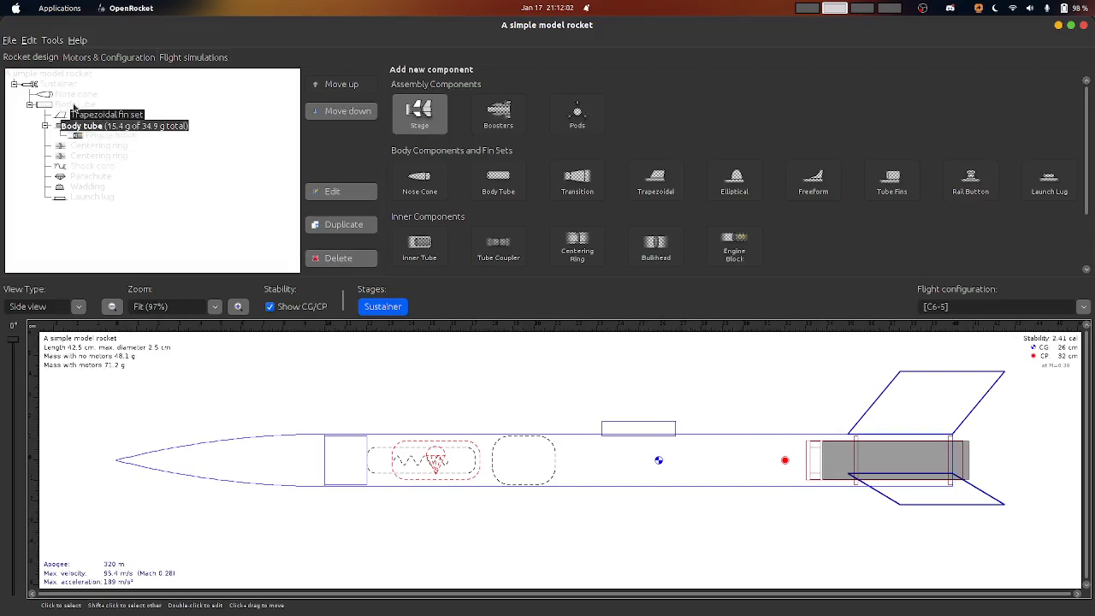
Open the example design "A simple model rocket" again and close its rocket configuration dialog
click(10, 41)
mouse_move(86, 103)
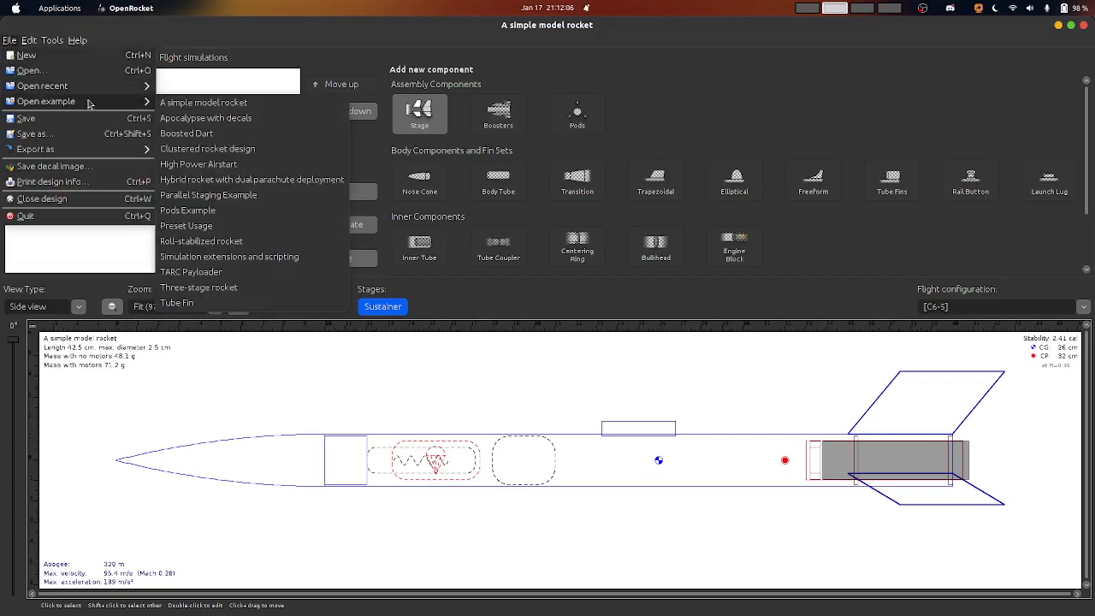
click(195, 106)
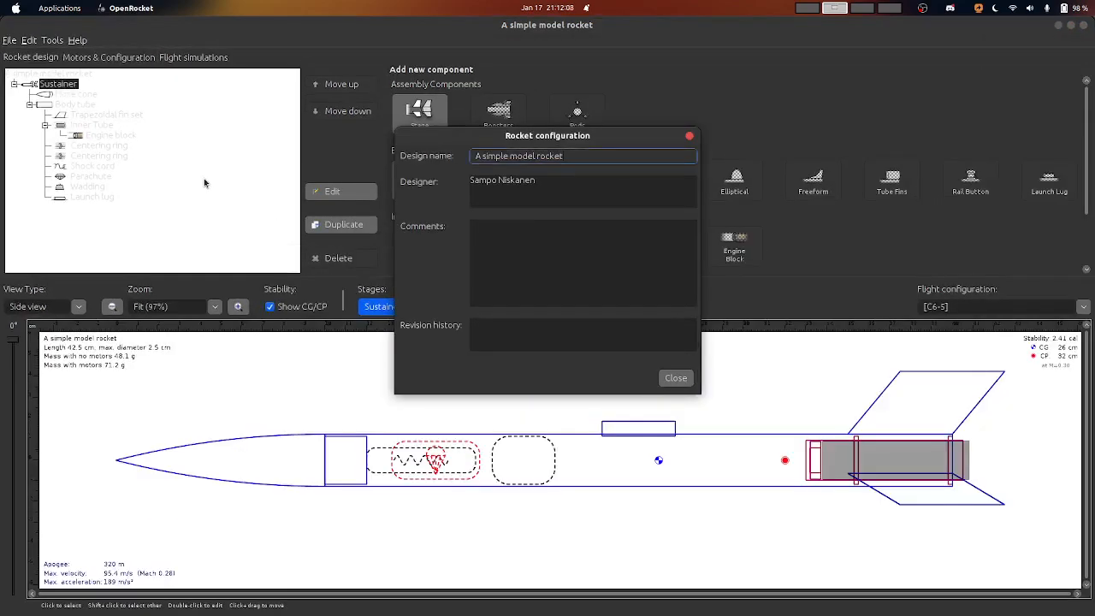
click(675, 378)
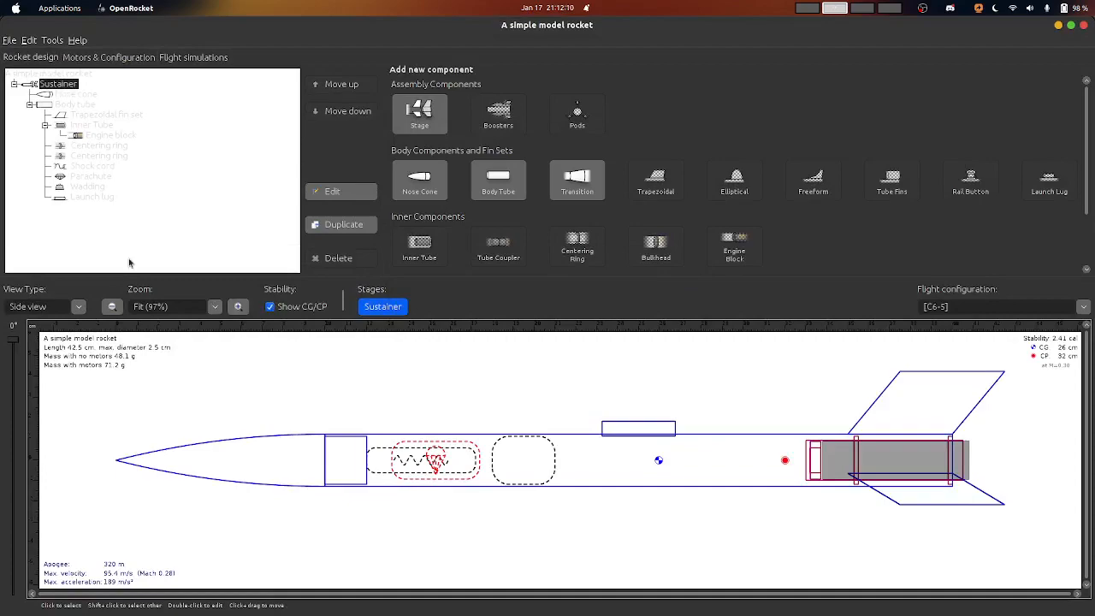
Highlight the rocket's body tube and nose cone in turn, ending with the body tube selected
click(685, 446)
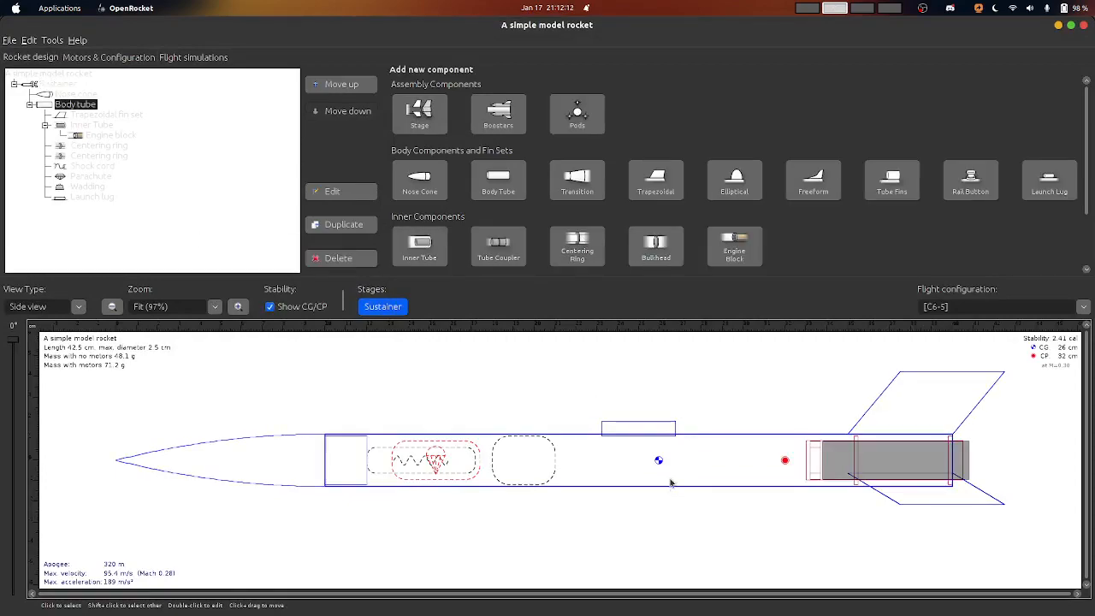
click(62, 96)
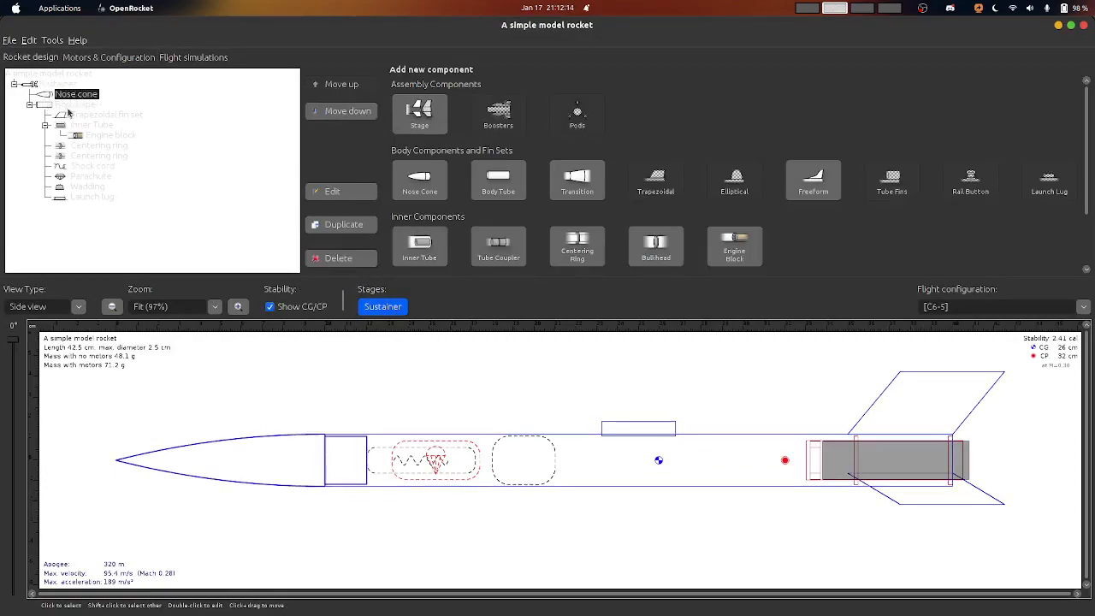
click(68, 107)
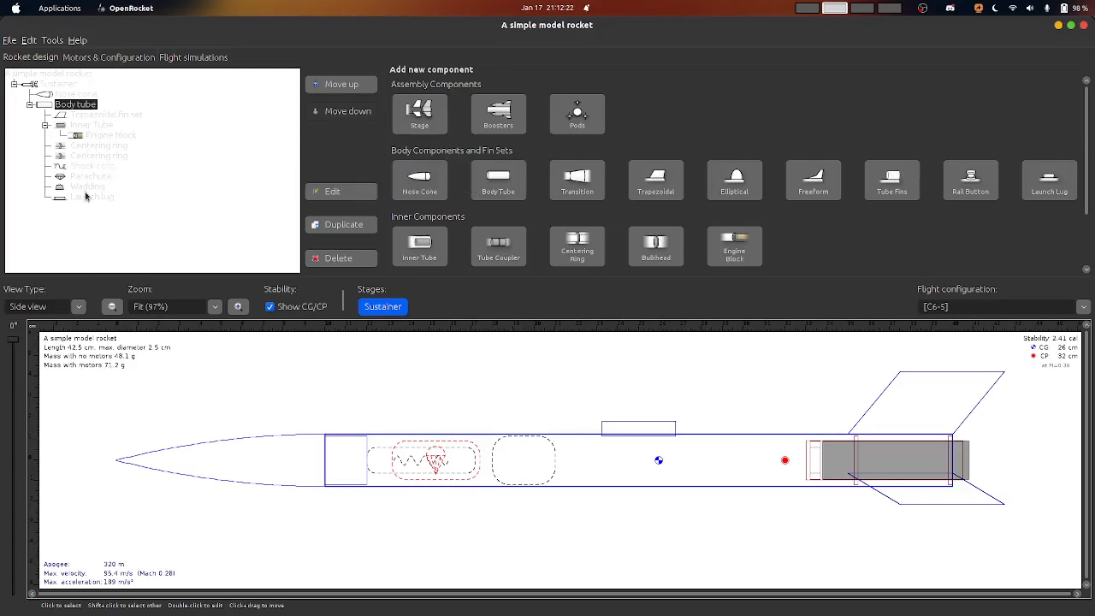
Show the General preferences, including the interface language and thrust curve settings, and close them
click(53, 40)
mouse_move(25, 42)
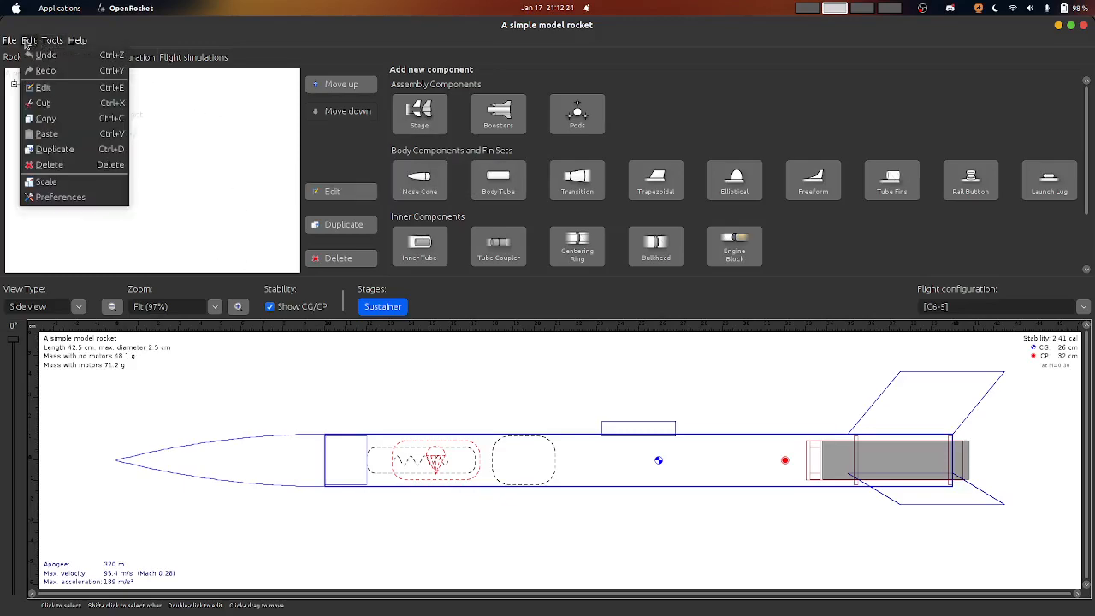
click(56, 198)
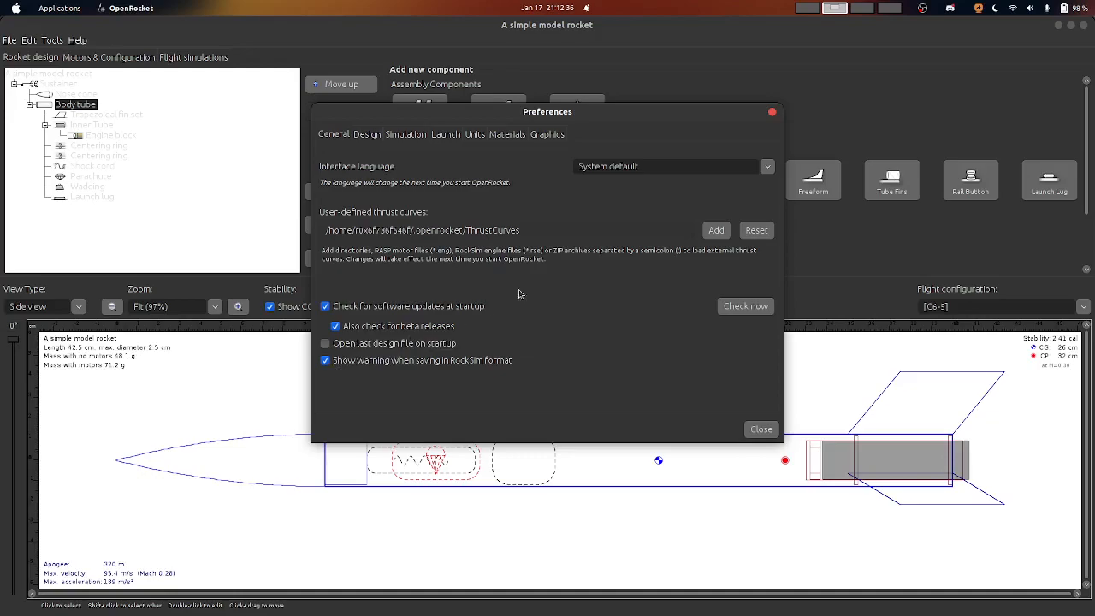
click(761, 429)
Switch to Discord and stop the current screen stream in the General voice channel
mouse_move(585, 609)
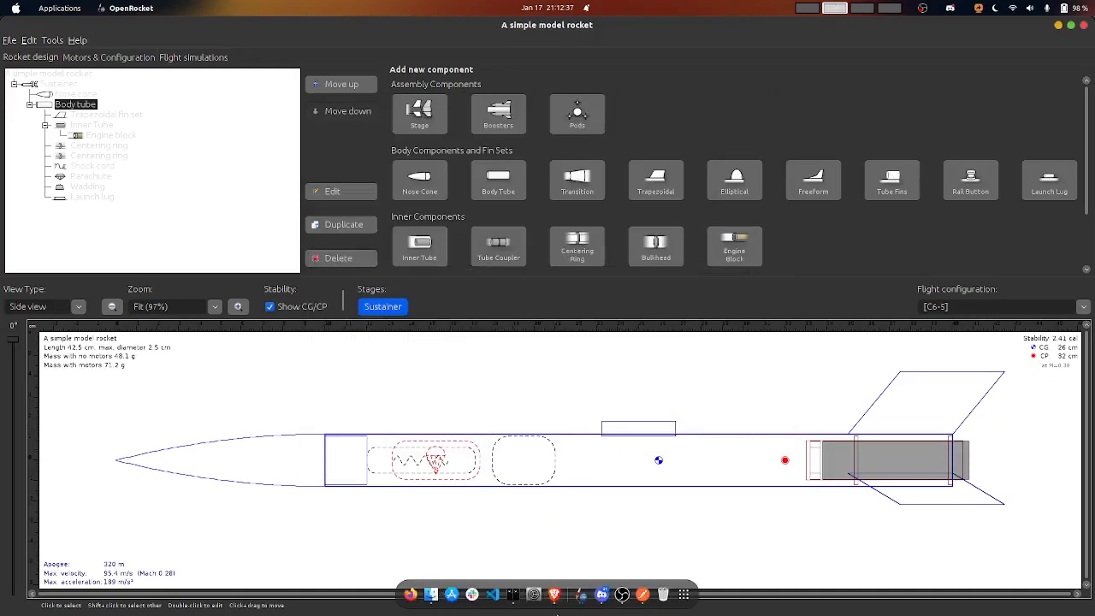
click(623, 597)
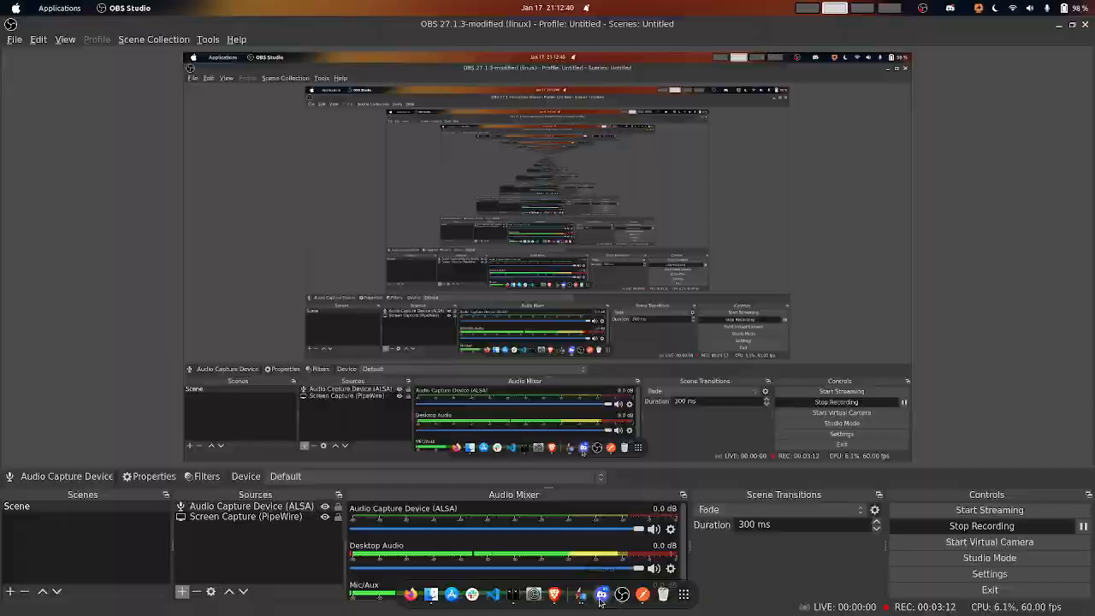
click(601, 596)
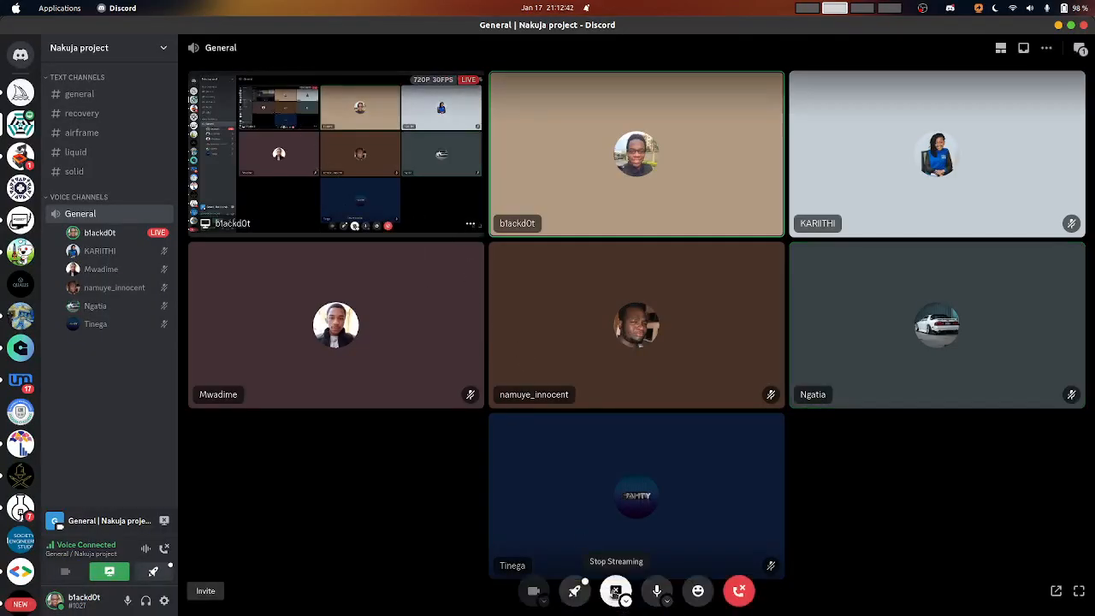
click(615, 592)
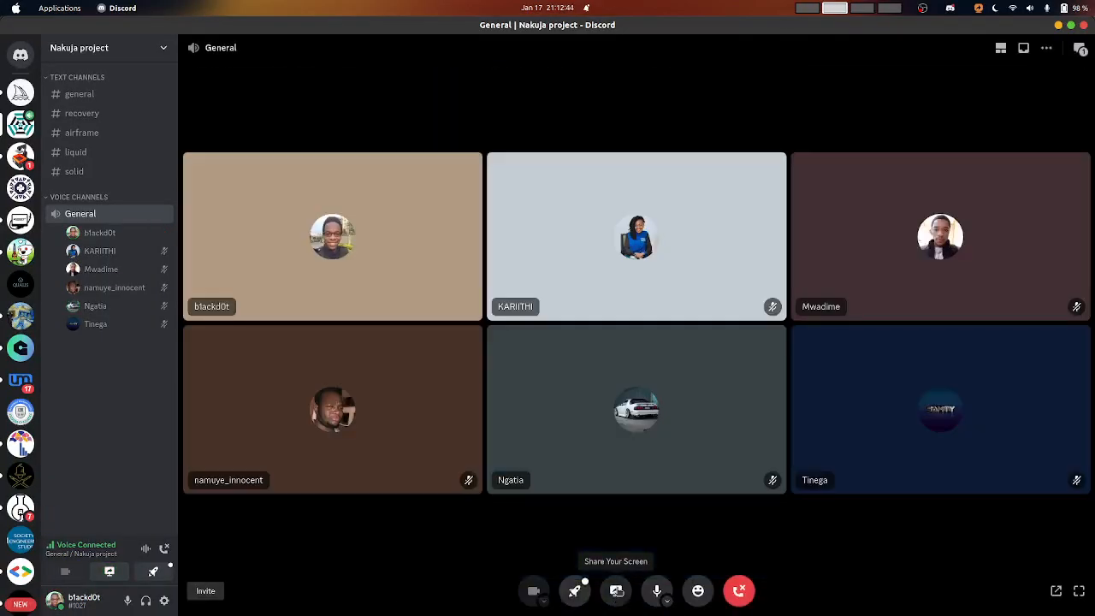
Stream the "A simple model rocket" window to the General channel at 720 and 30 fps, and switch back to OpenRocket
click(614, 592)
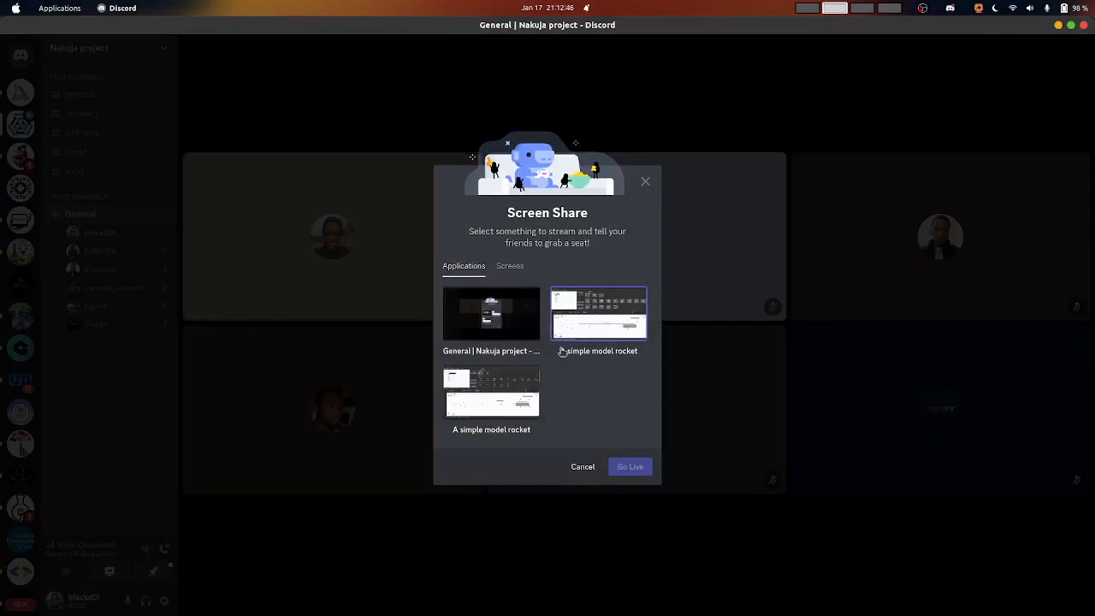
click(606, 323)
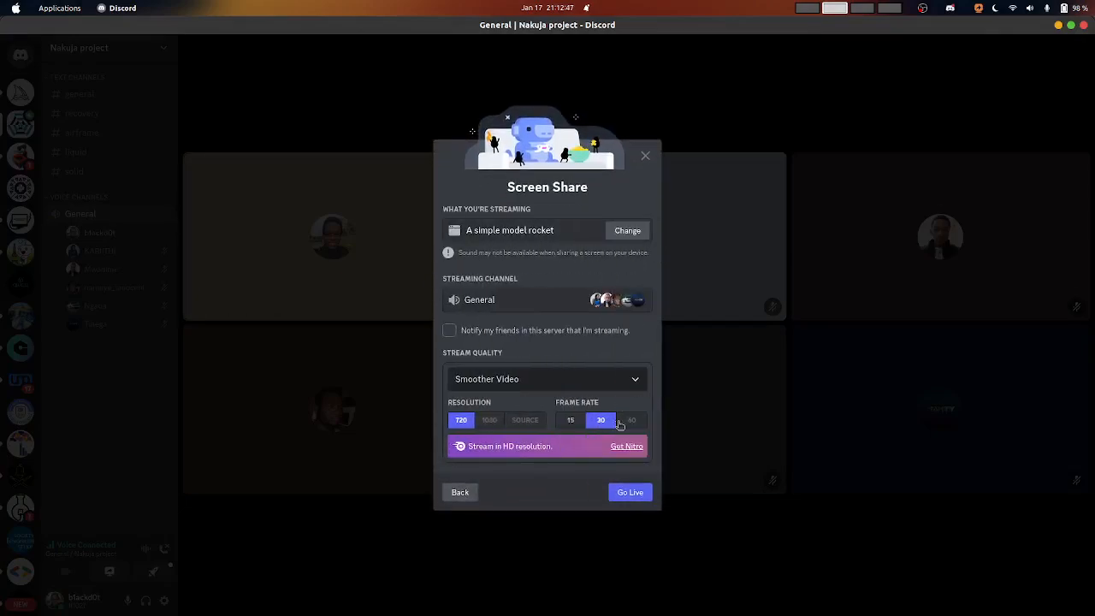
click(636, 496)
click(583, 596)
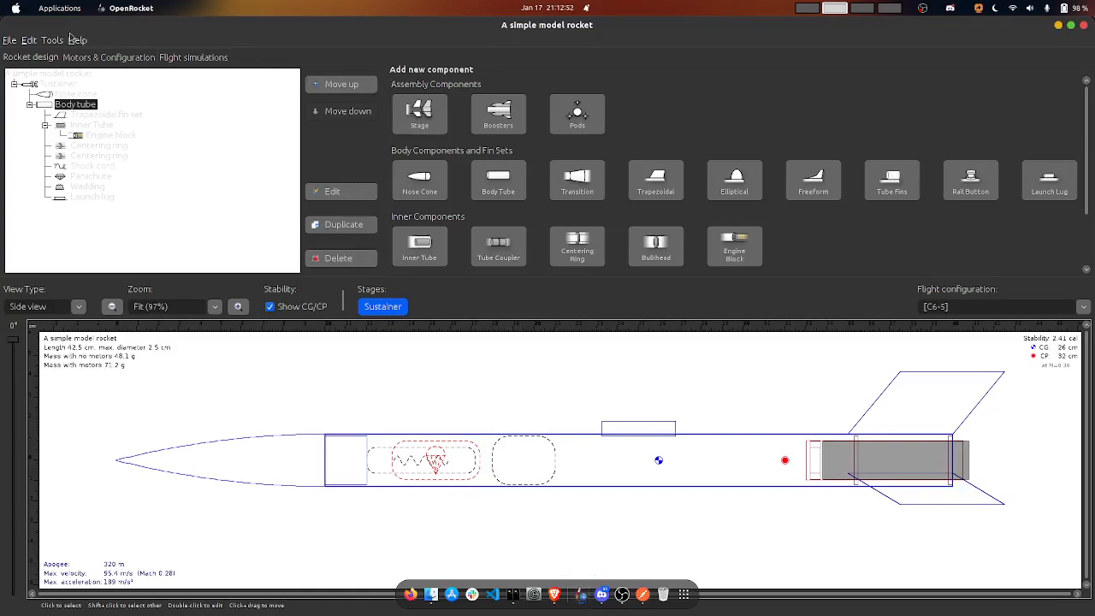
Look over the file and edit commands, and briefly show the preferences dialog to the call
click(15, 41)
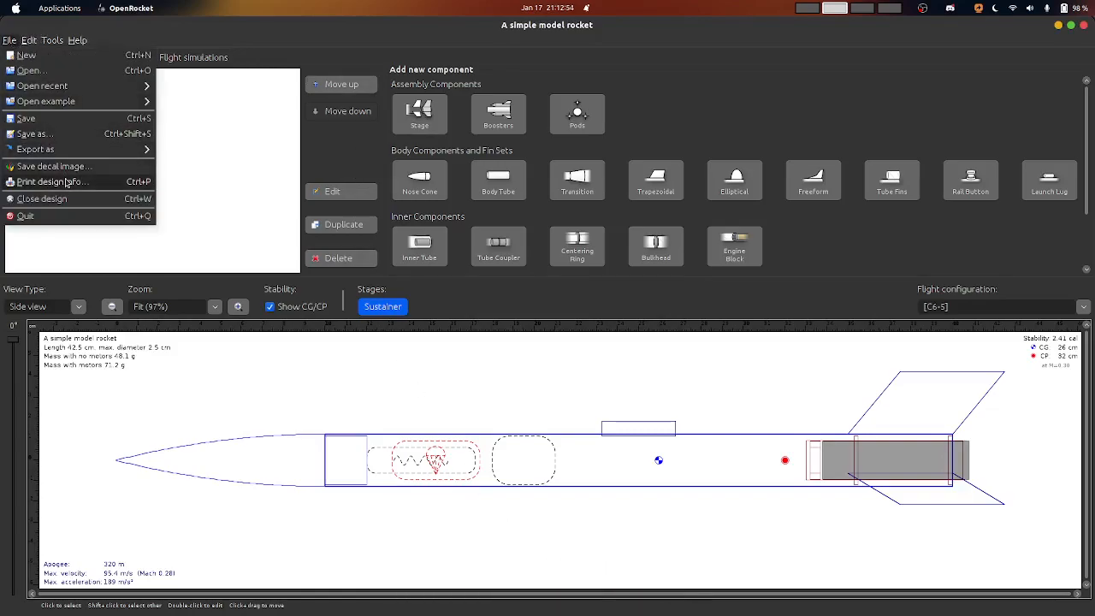
mouse_move(25, 43)
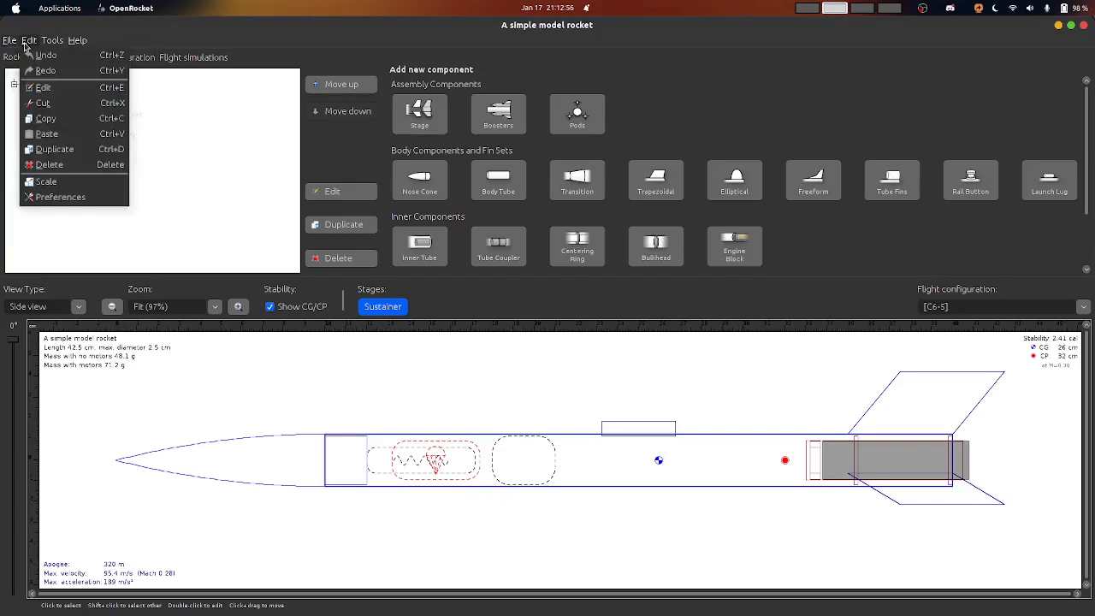
click(62, 203)
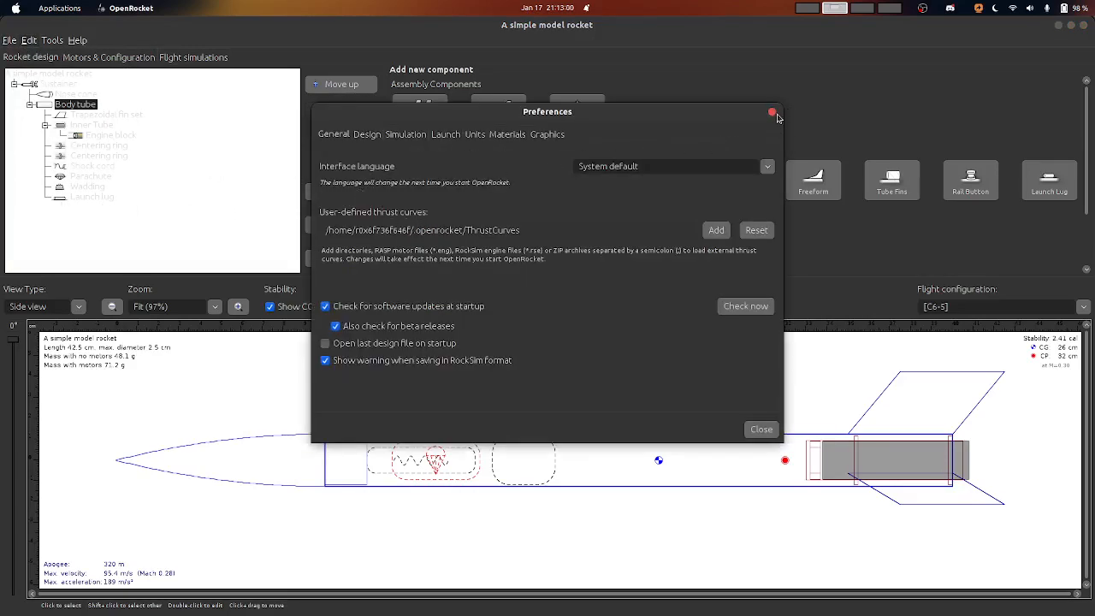
click(772, 113)
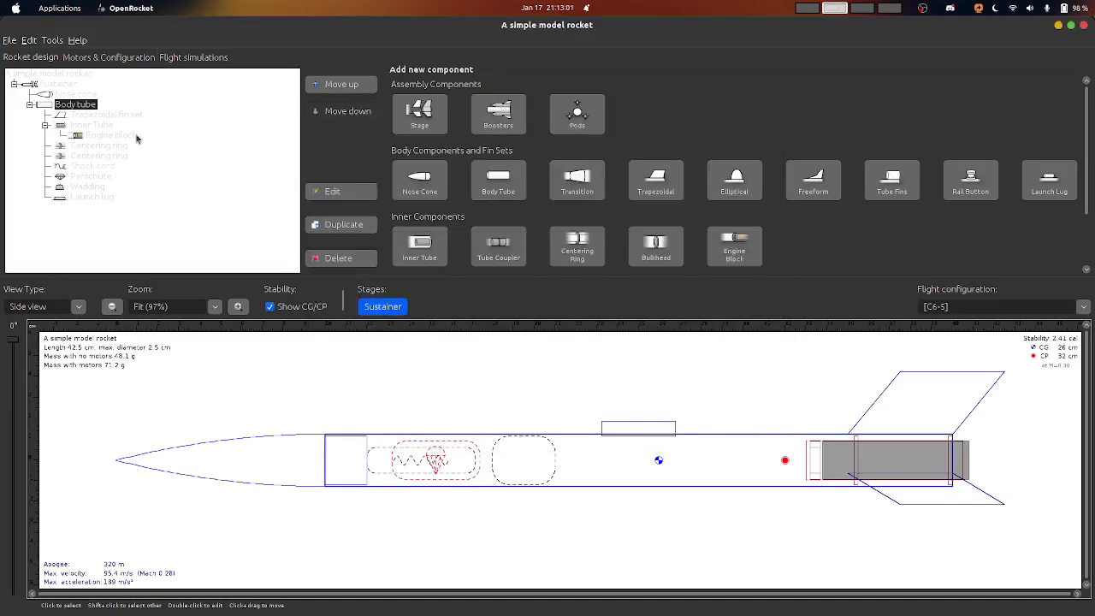
Open another copy of the "A simple model rocket" example, close its configuration dialog, and restore its window from maximized
click(13, 41)
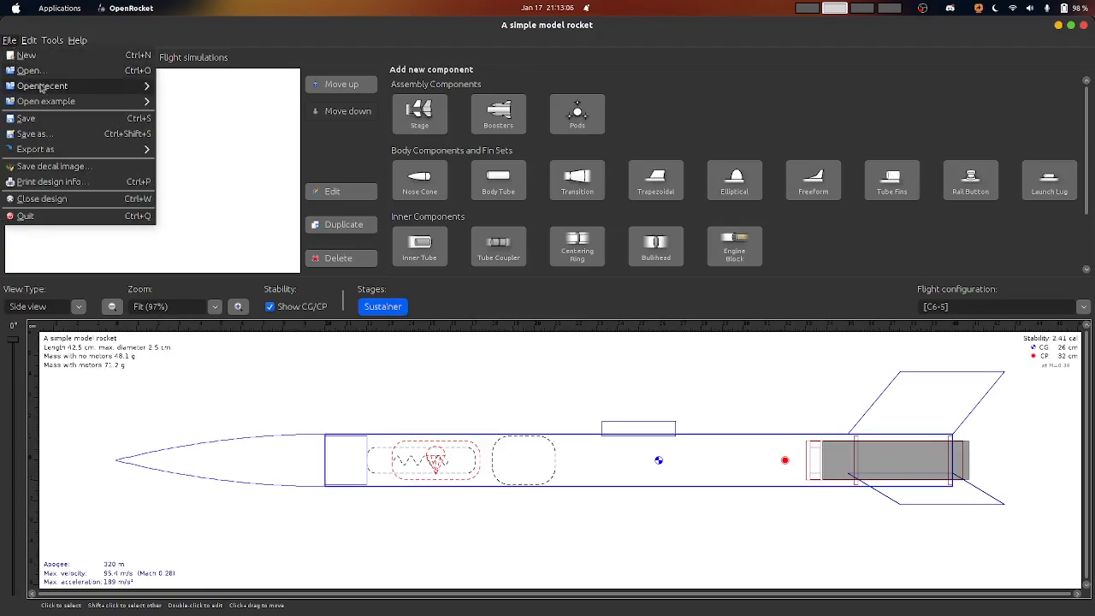
mouse_move(100, 103)
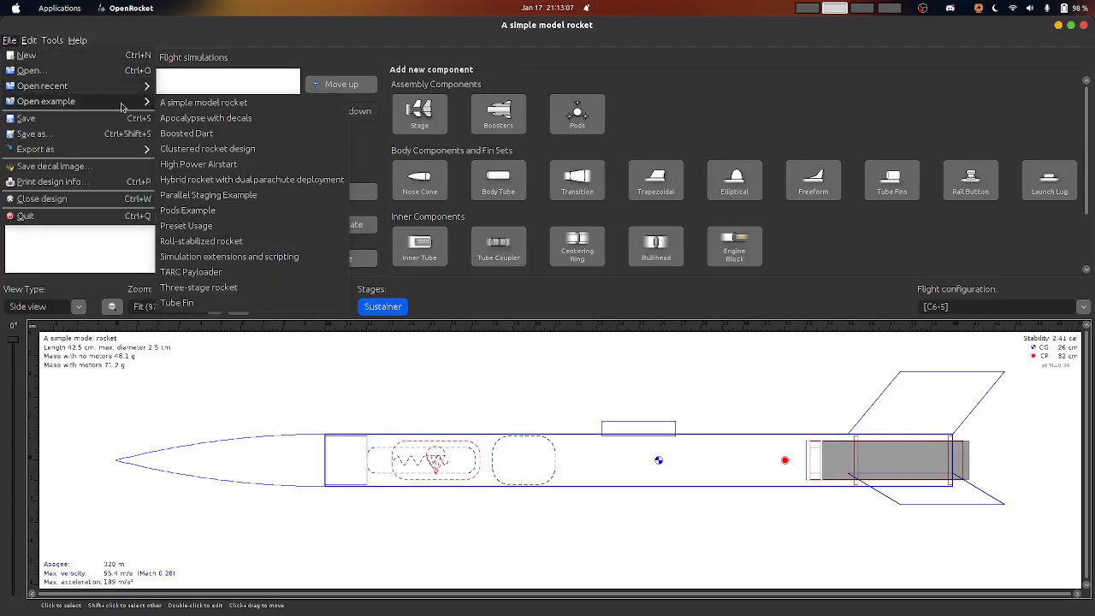
click(218, 106)
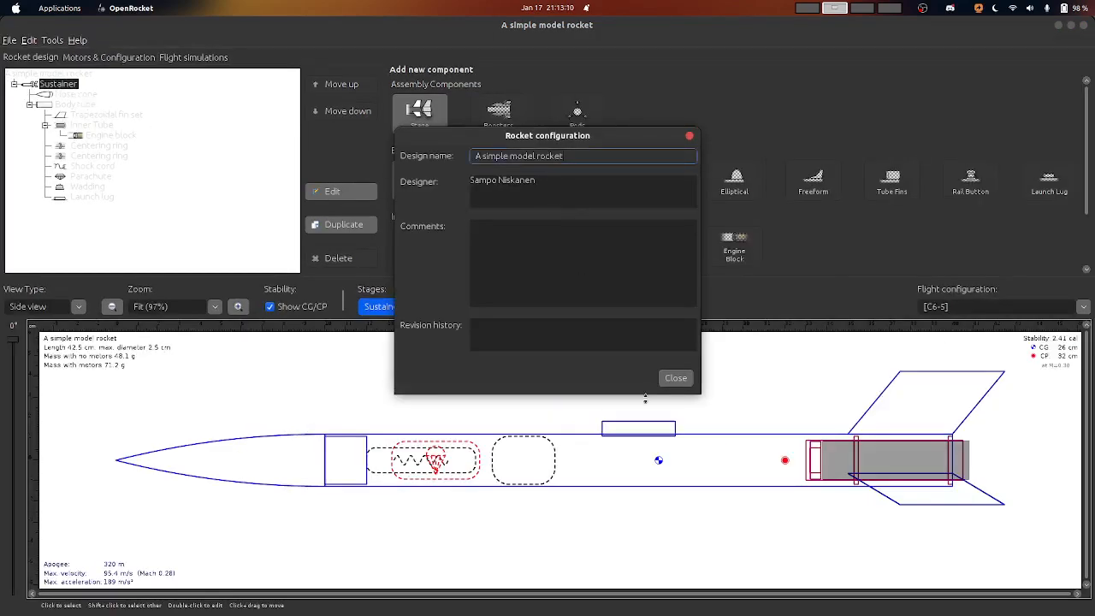
click(677, 377)
drag(596, 26, 602, 80)
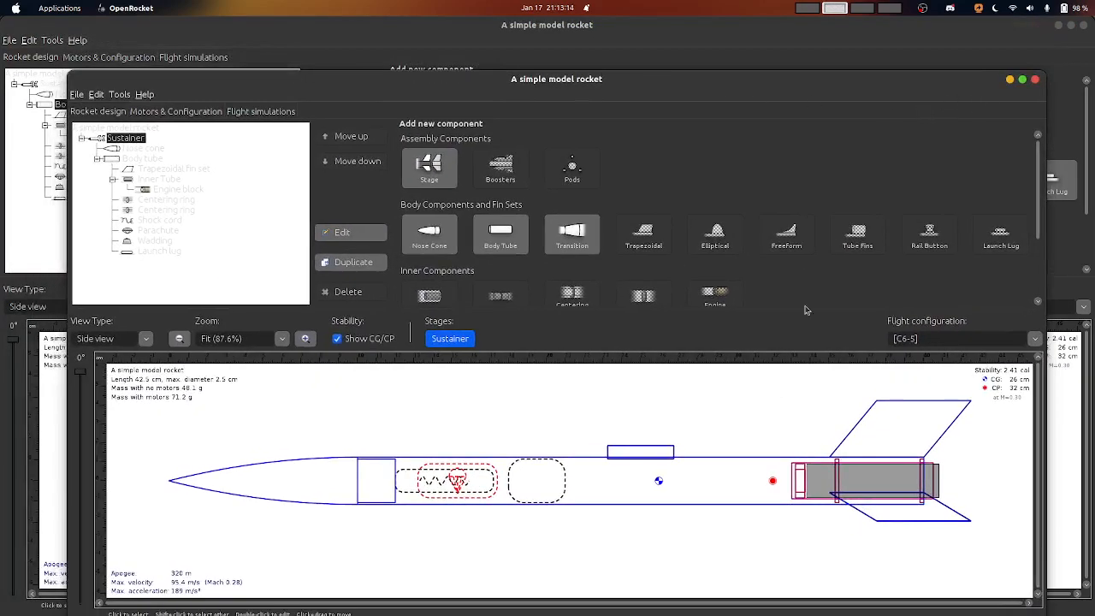
Close the extra copy of the example and highlight the nose cone, body tube and trapezoidal fin set of the remaining design in turn
click(1035, 81)
click(96, 114)
click(64, 96)
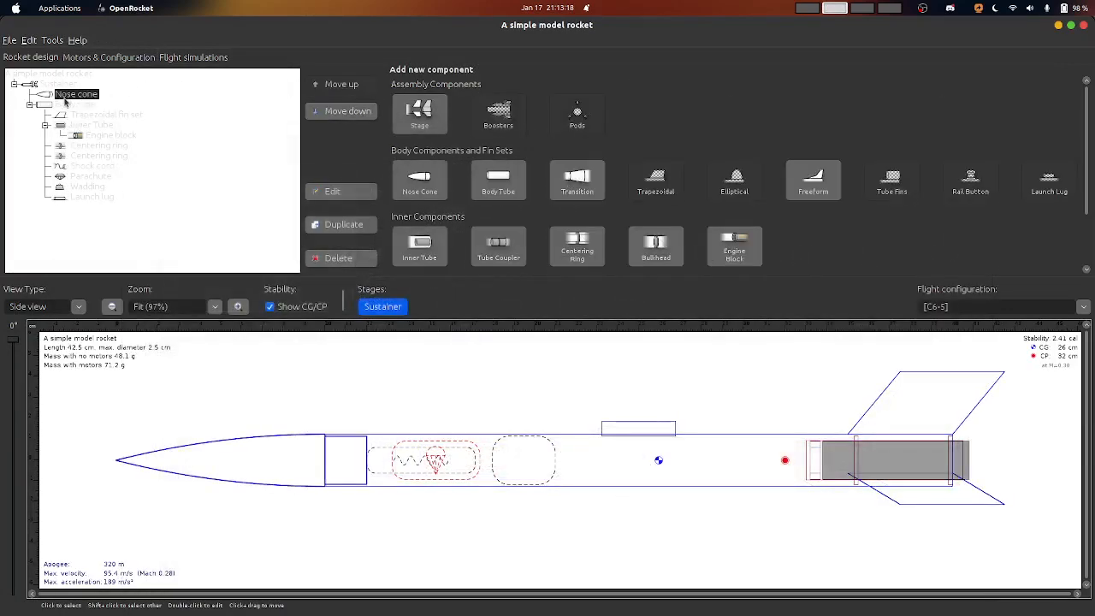
click(62, 104)
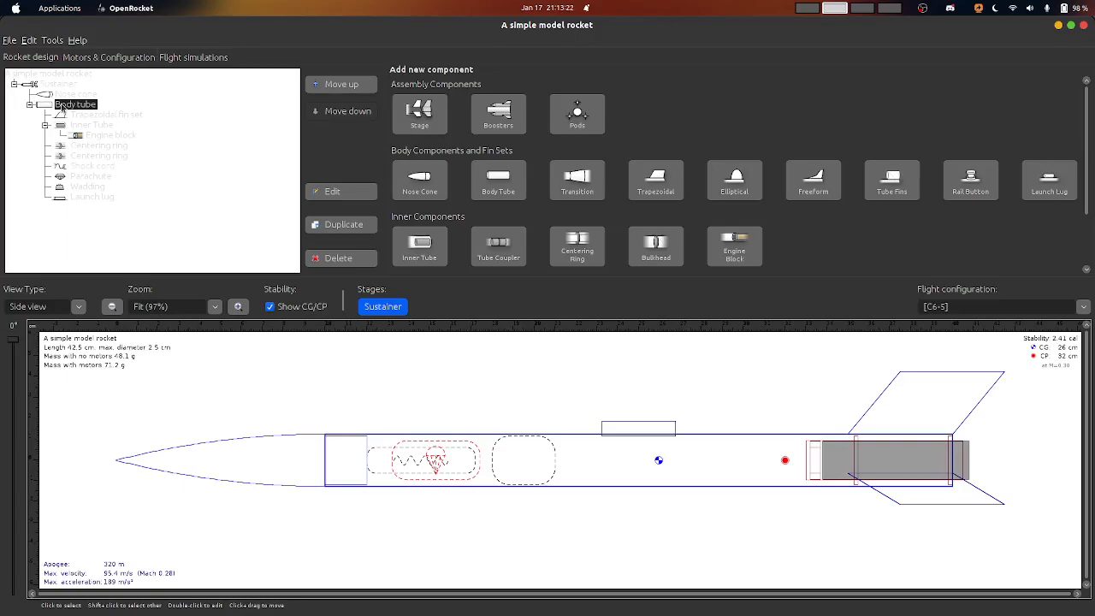
click(65, 95)
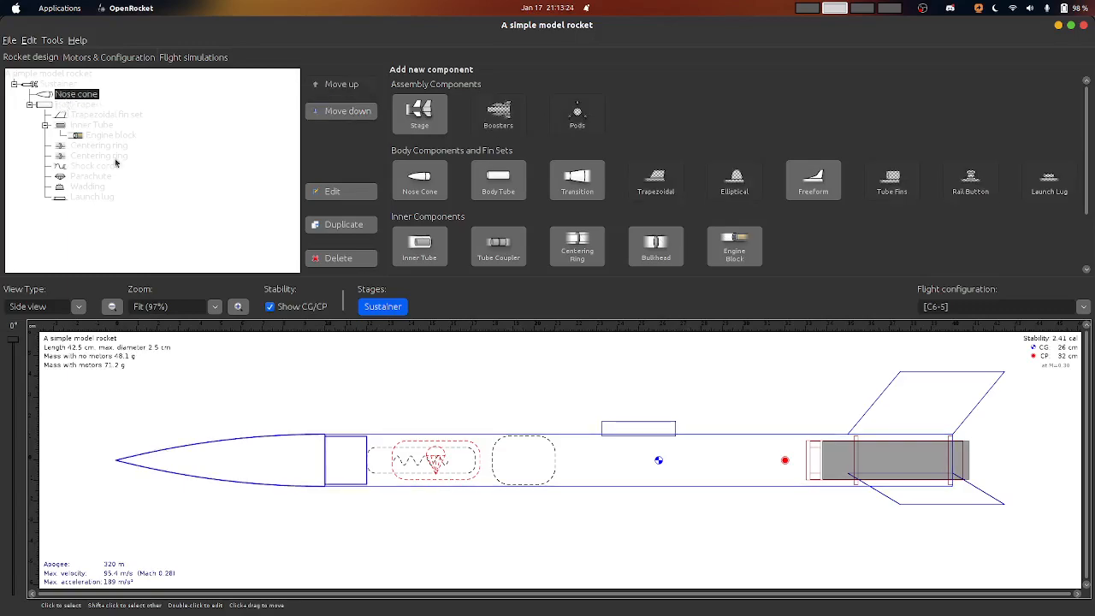
click(65, 108)
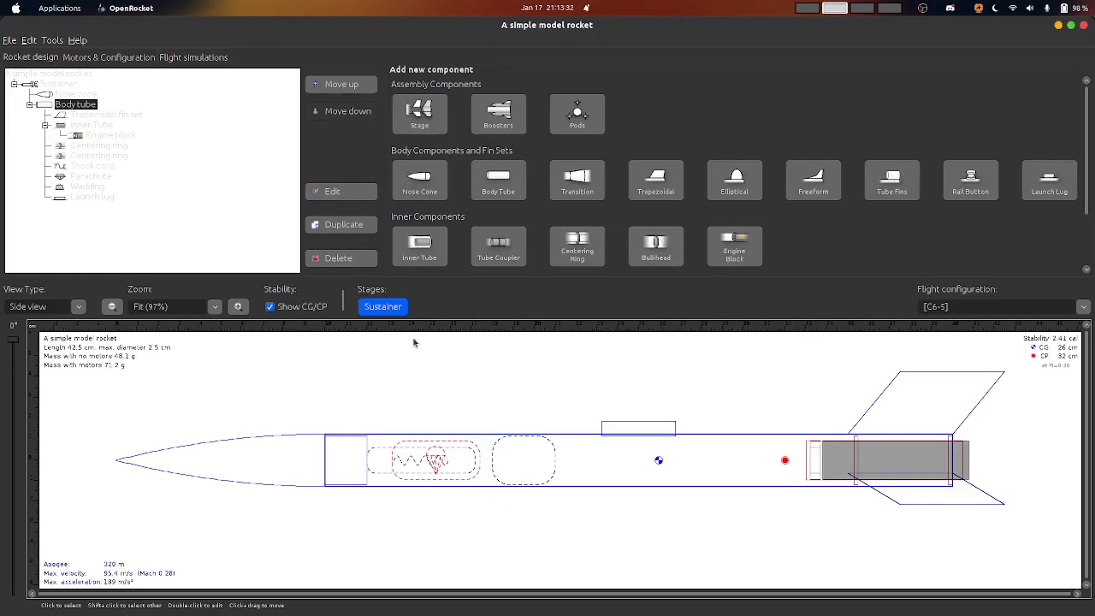
click(91, 117)
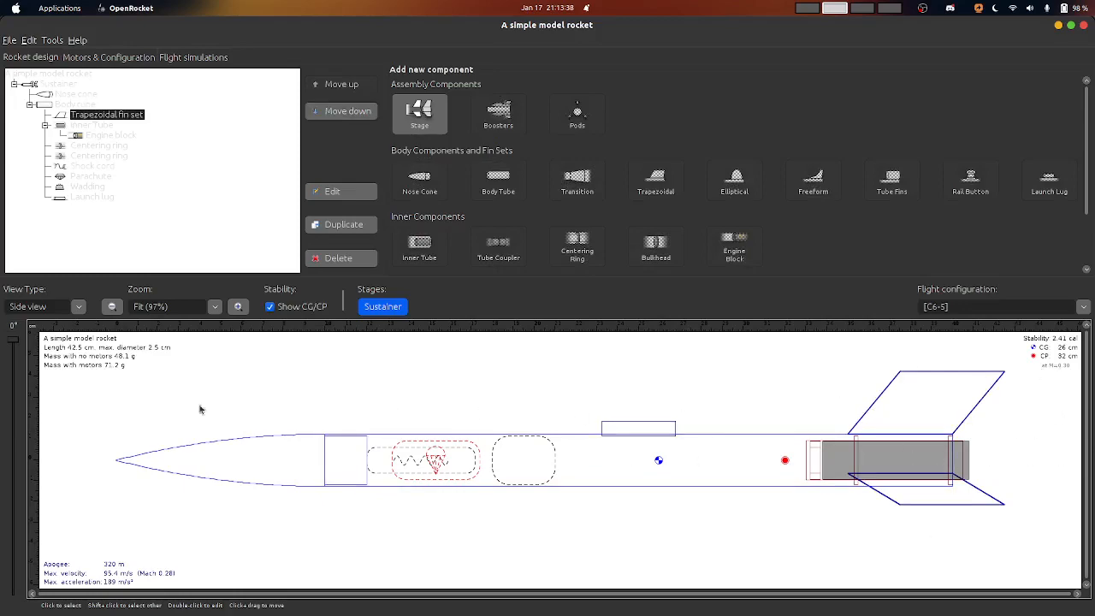
Preview the rocket in the 3D Figure and 3D Finished views, then return to Side view and rotate it to 97°
mouse_move(13, 344)
mouse_down()
mouse_move(10, 389)
mouse_move(13, 344)
mouse_up()
click(74, 312)
click(30, 354)
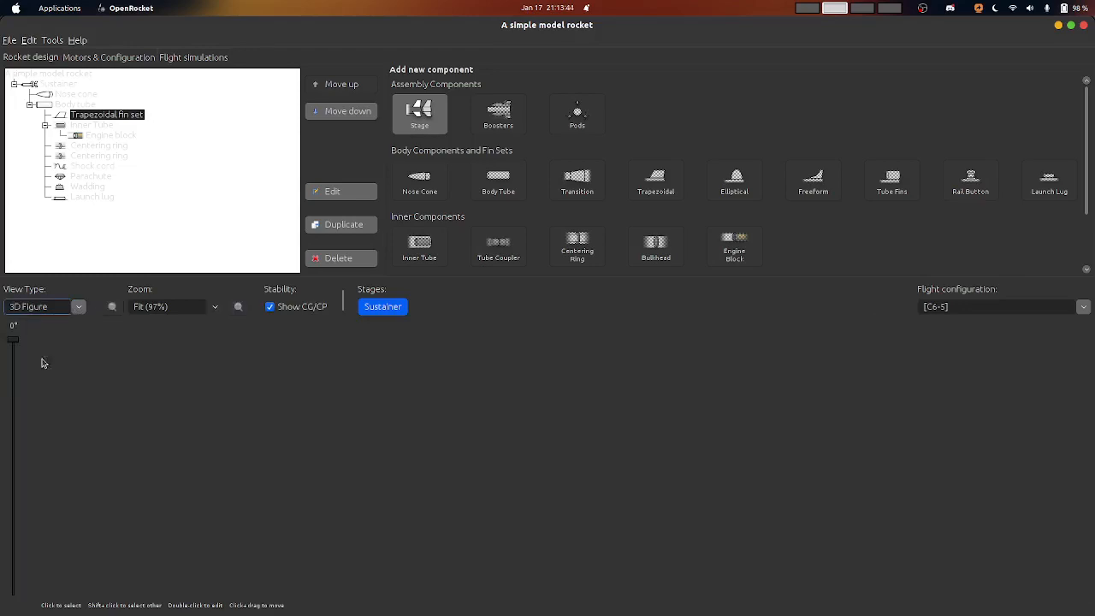
click(75, 313)
click(40, 390)
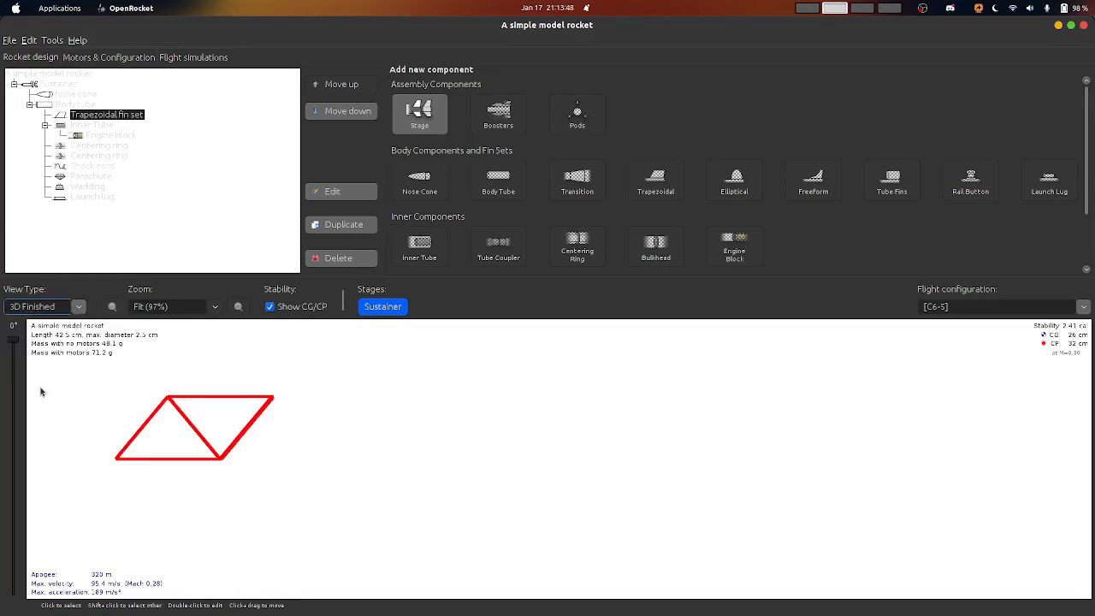
click(75, 313)
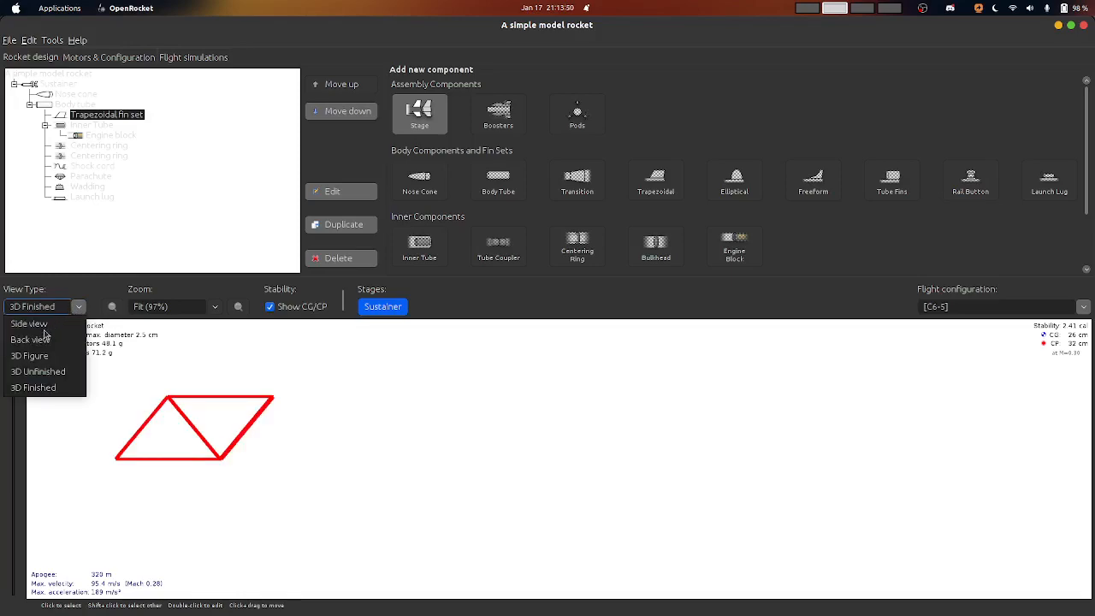
click(34, 325)
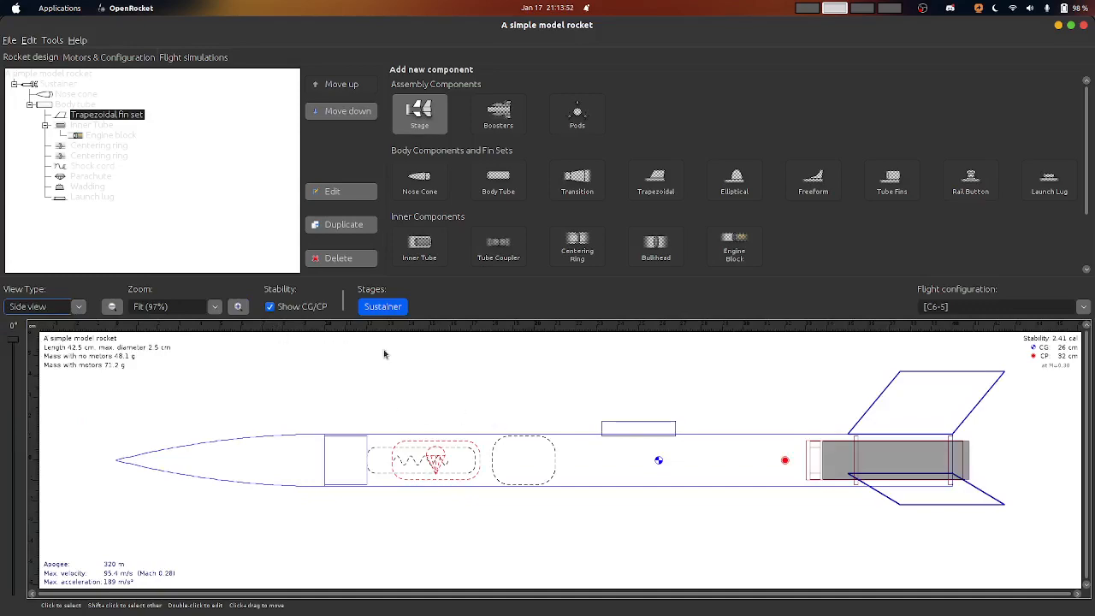
drag(14, 340, 19, 411)
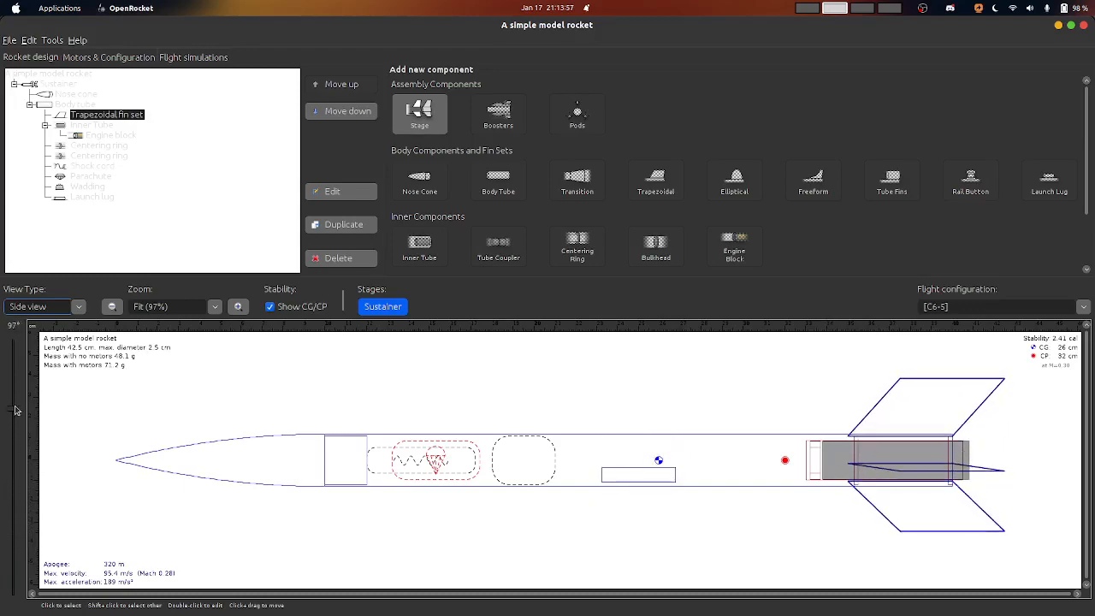
Highlight the engine block, both centering rings, shock cord, parachute, wadding and launch lug one after another in the drawing
click(89, 135)
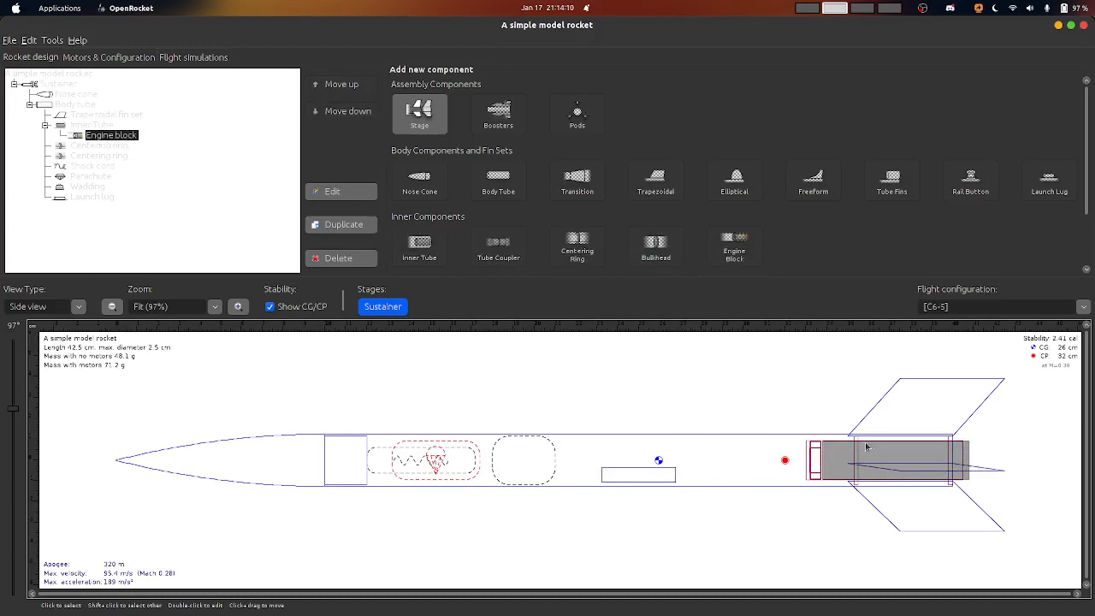
click(84, 148)
click(82, 157)
click(82, 149)
click(81, 157)
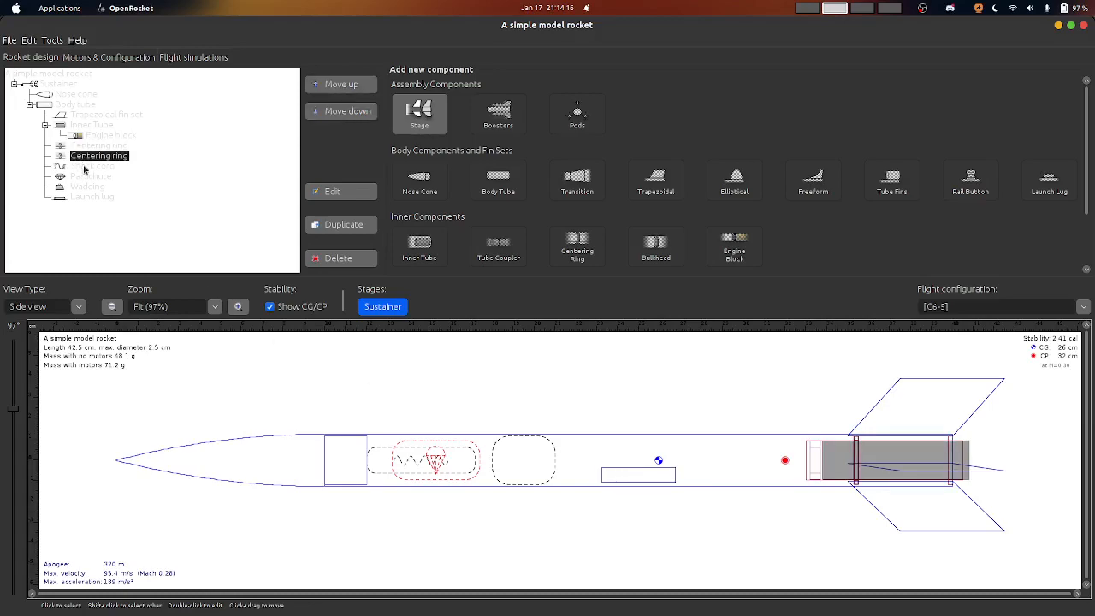
click(83, 168)
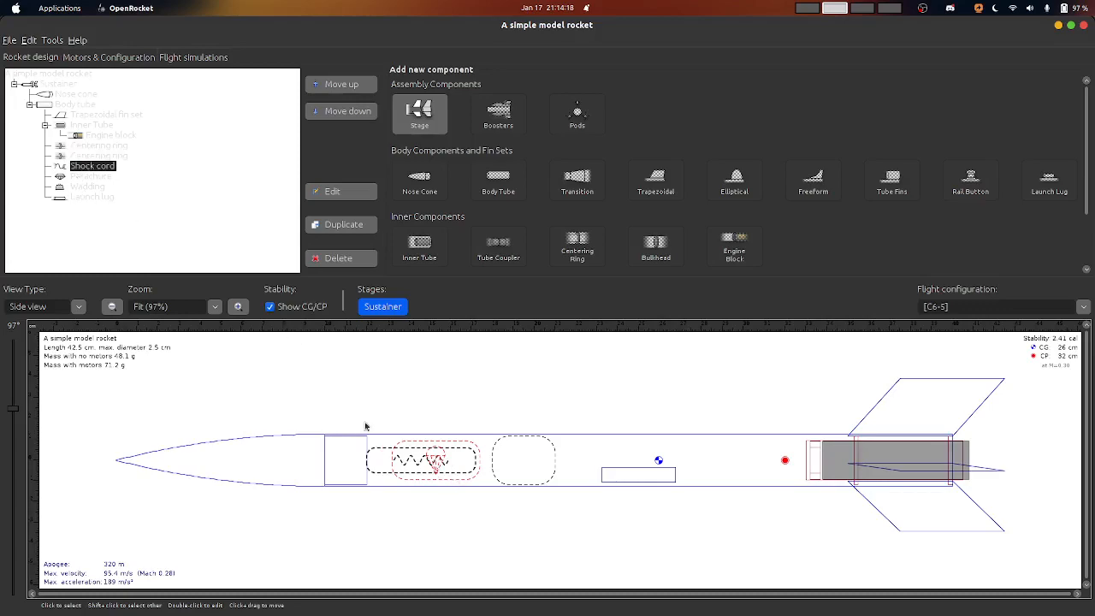
click(94, 177)
click(79, 187)
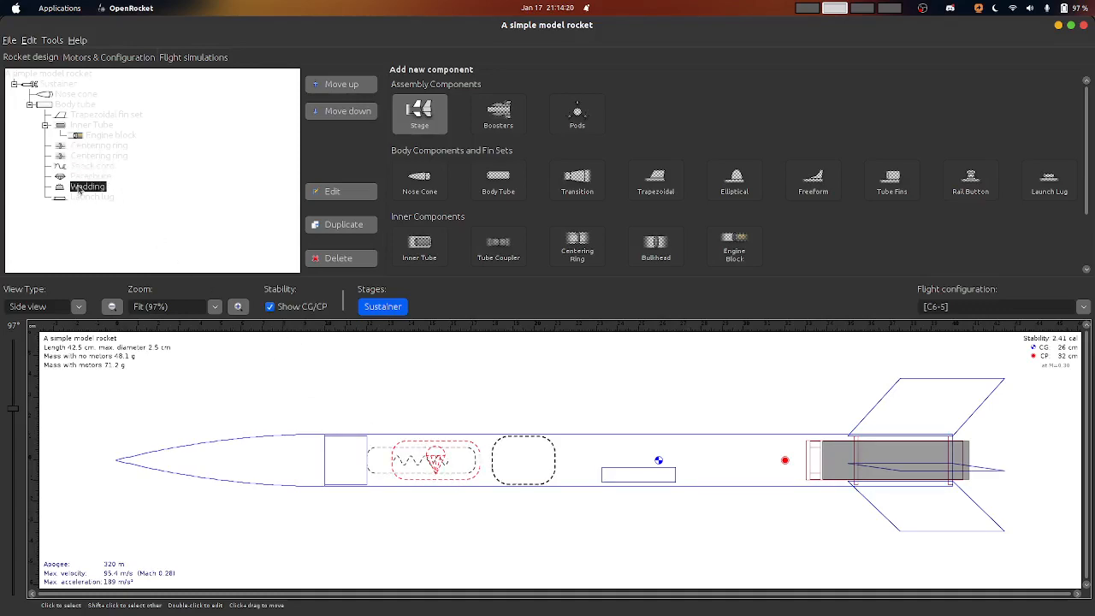
click(92, 198)
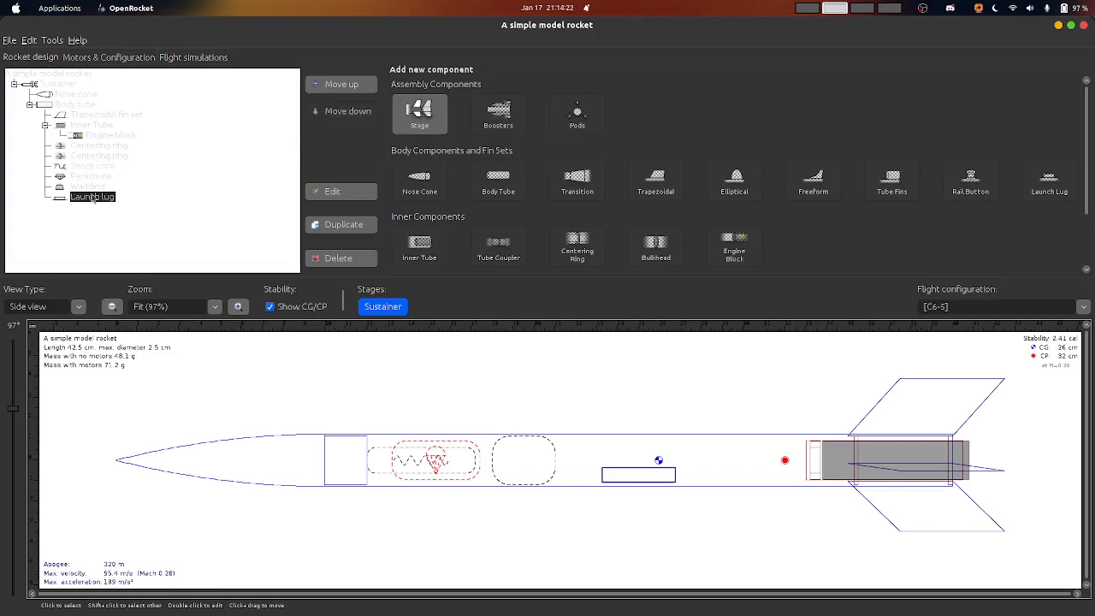
Go over the recovery parts again from shock cord to wadding, select the launch lug, and rotate the side view to 28°
click(92, 167)
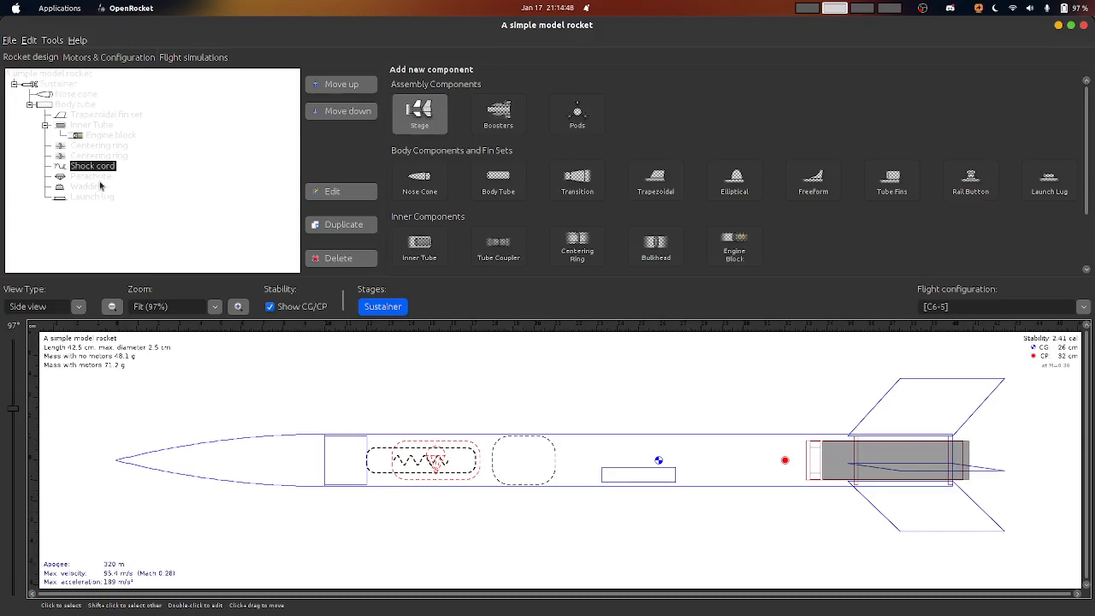
click(86, 177)
click(78, 189)
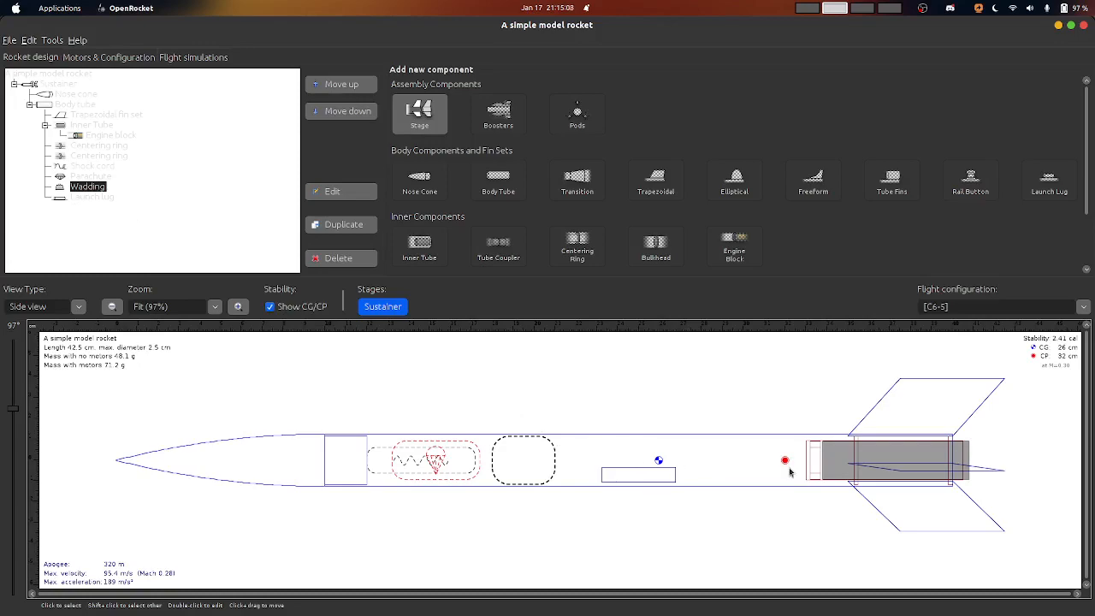
click(82, 198)
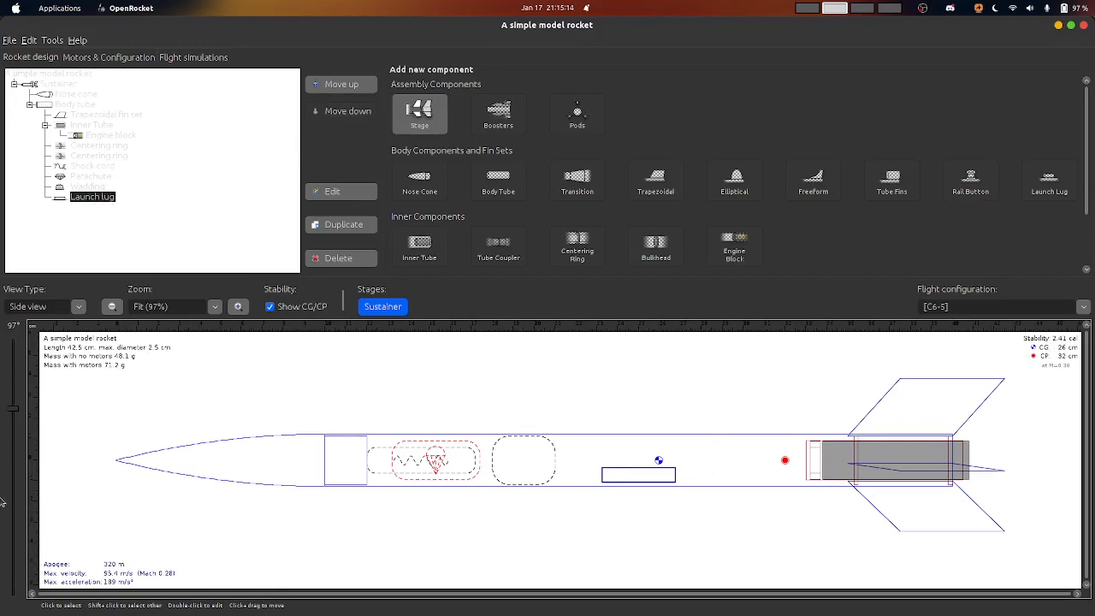
drag(13, 410, 10, 365)
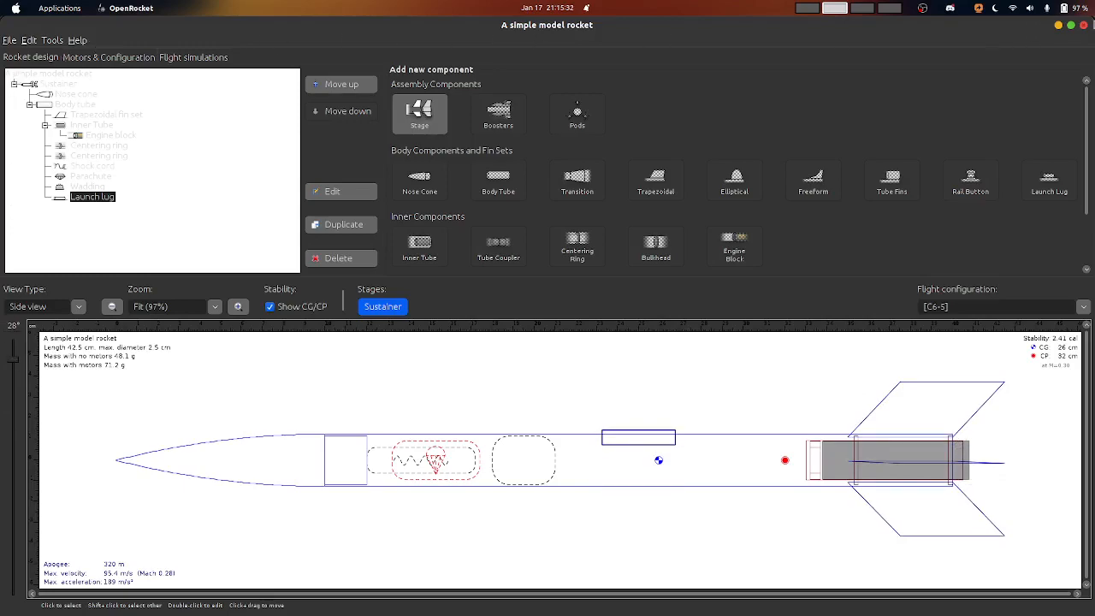
Open the design "N2 rocketdesign.ork" from the Downloads folder and maximize its window
click(9, 40)
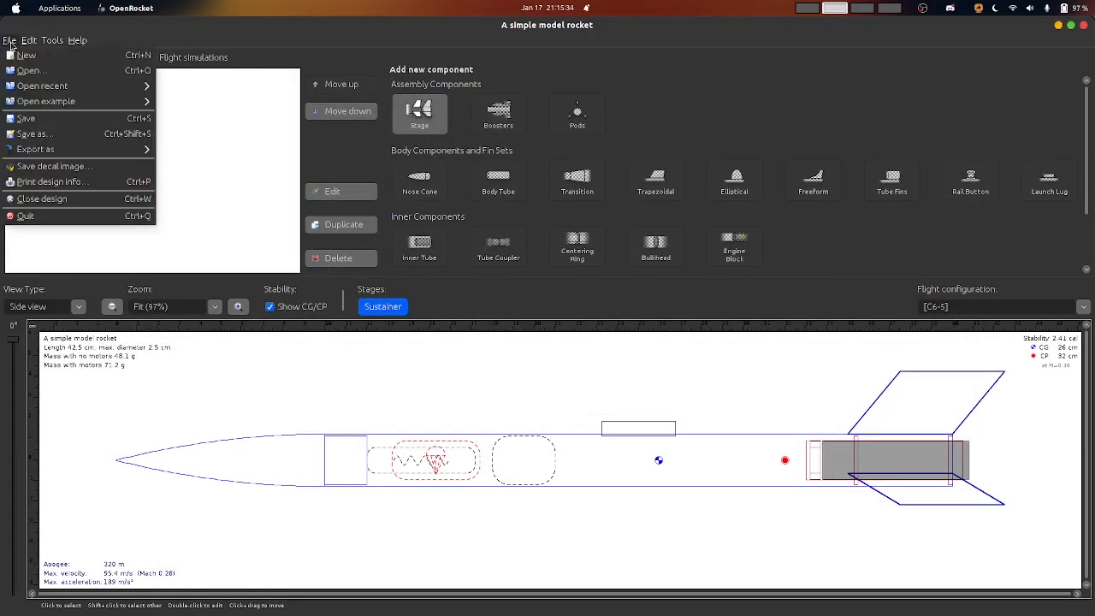
mouse_move(94, 101)
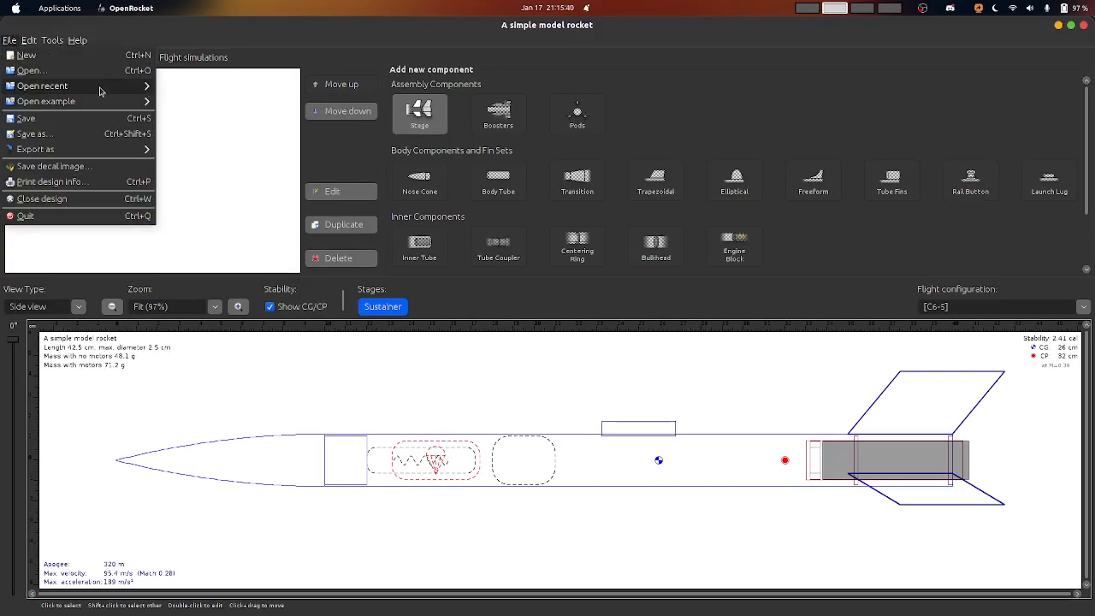
click(30, 70)
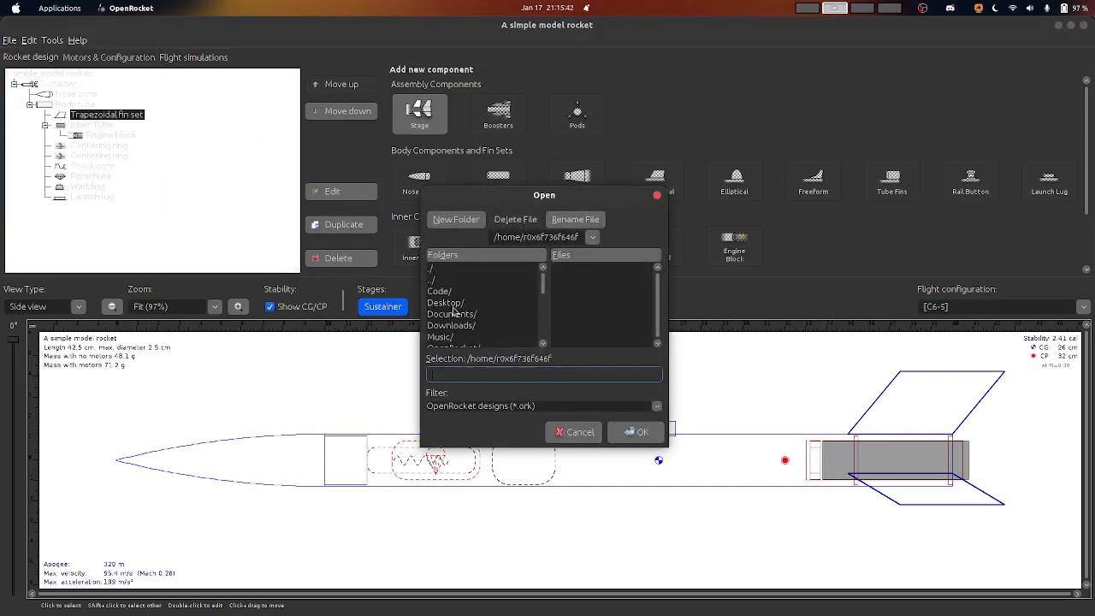
double_click(460, 325)
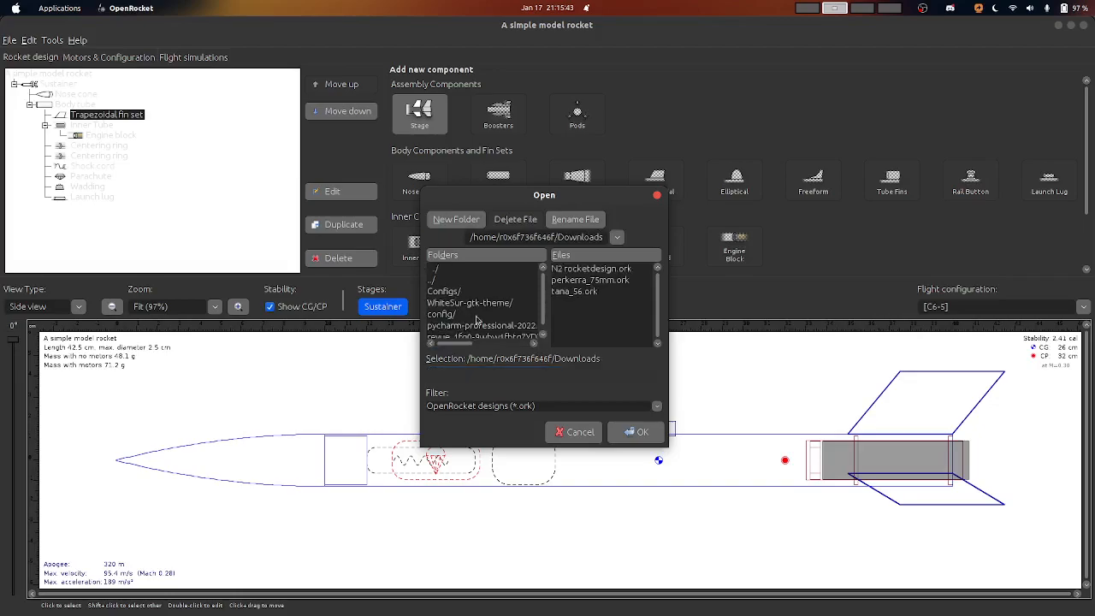
click(590, 270)
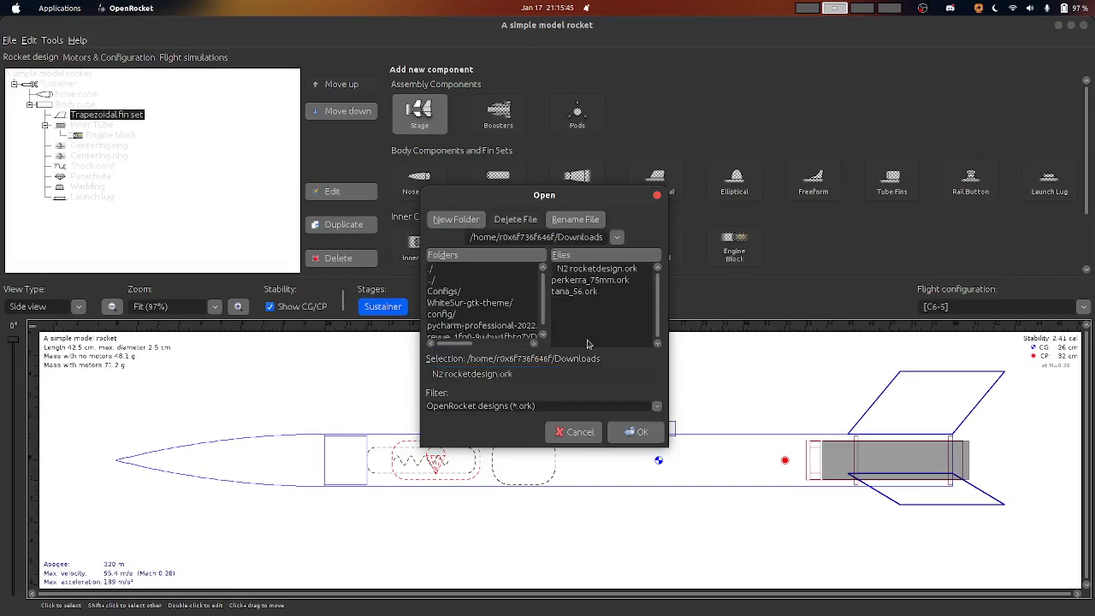
click(641, 440)
click(699, 407)
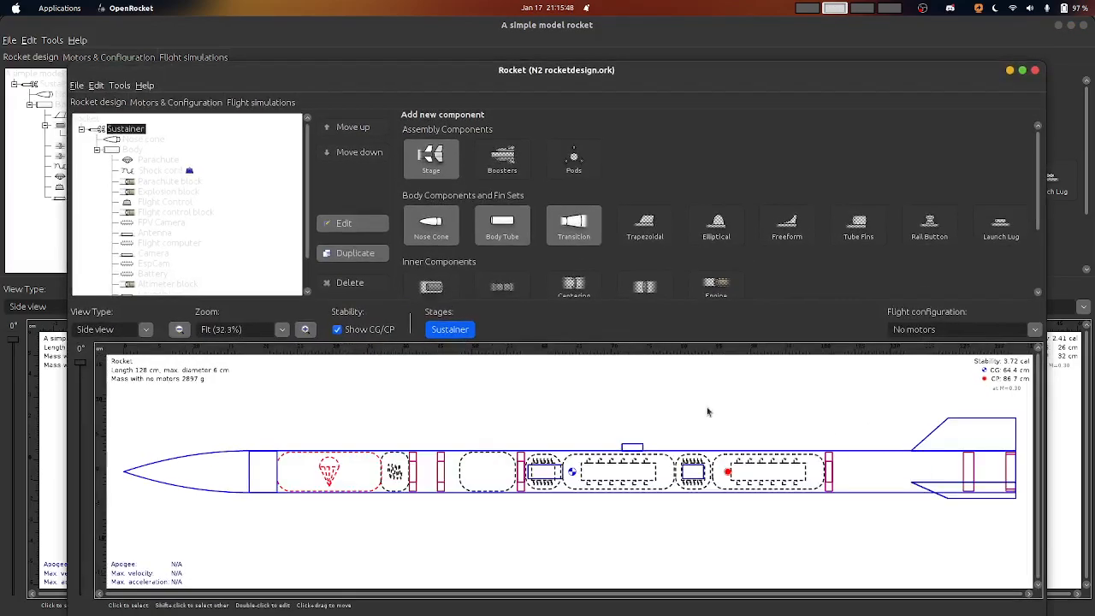
click(1022, 70)
Switch to Discord and stream the entire screen to the General channel at 720 and 30 fps
click(622, 593)
click(601, 593)
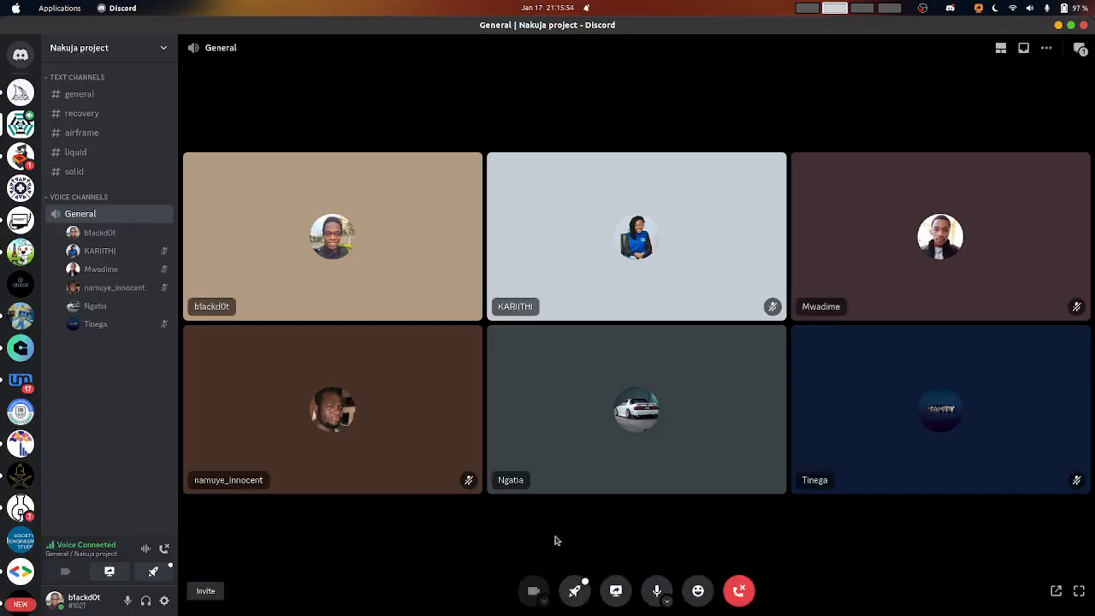
click(615, 592)
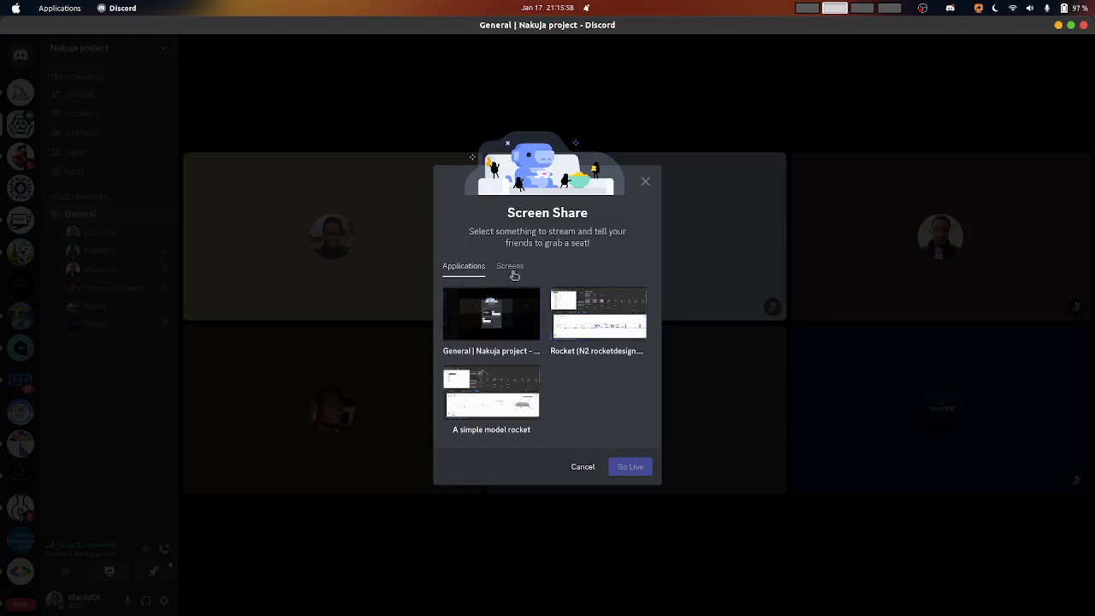
click(512, 268)
click(521, 295)
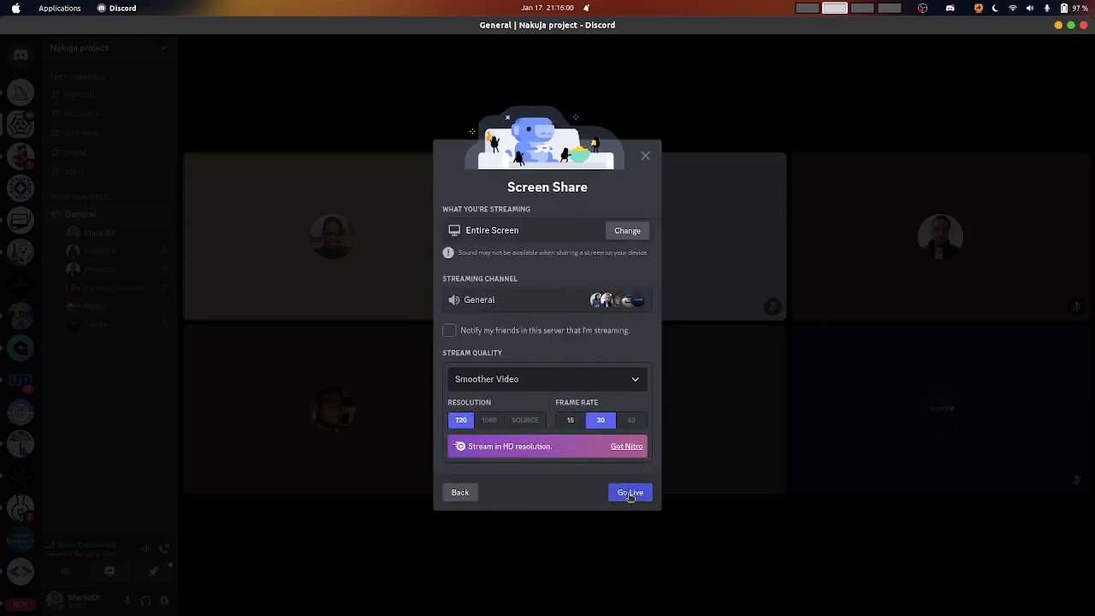
click(631, 493)
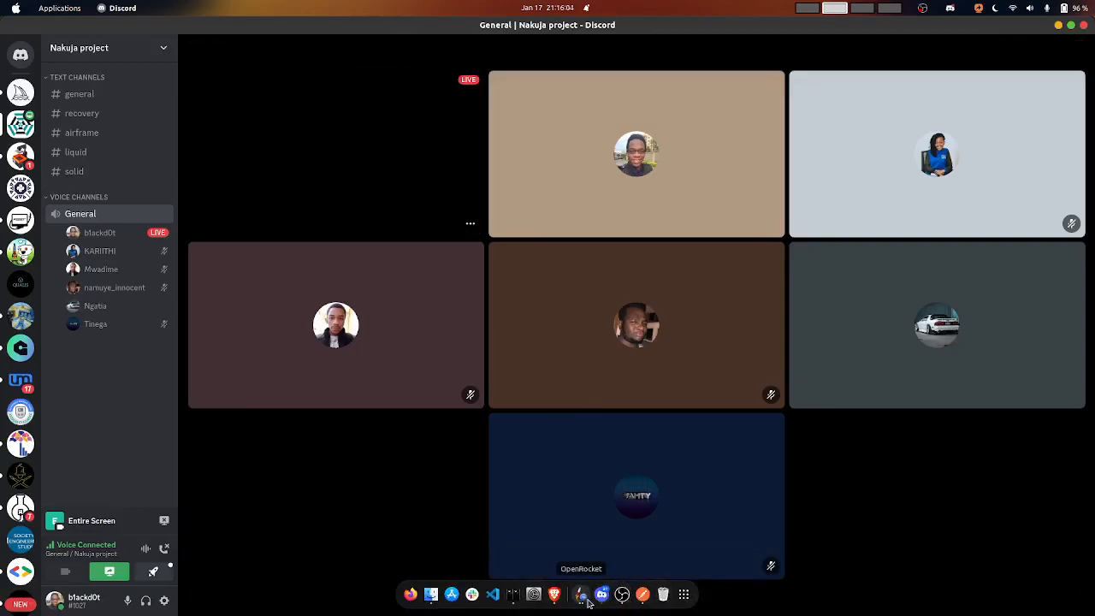
Stop the entire-screen stream in Discord and stream the "Rocket (N2 rocketdesign.ork)" window to the General channel instead
click(583, 597)
click(602, 597)
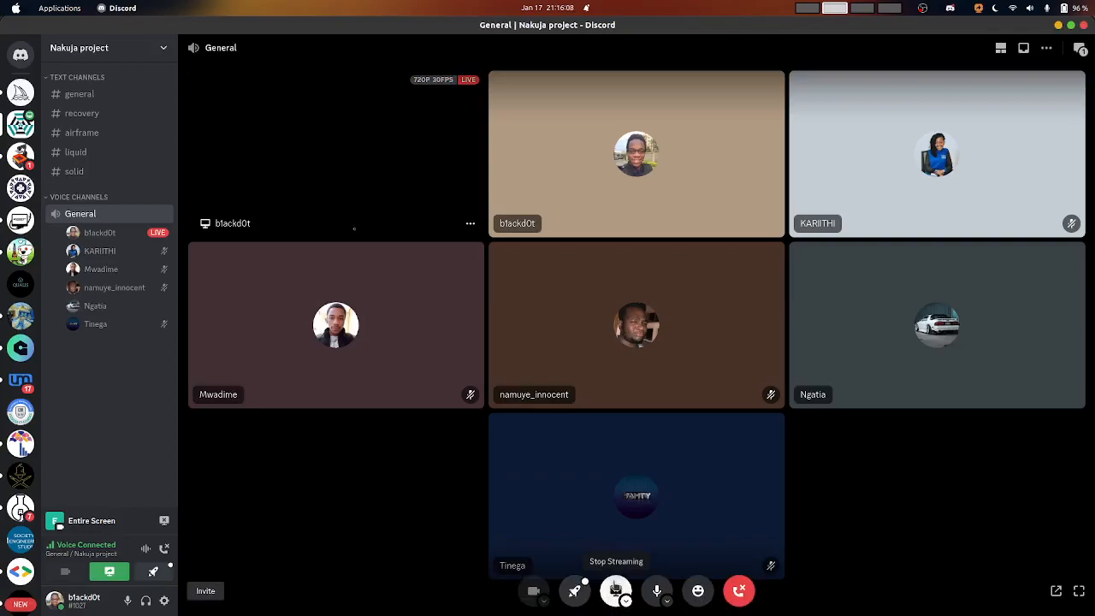
click(616, 590)
click(615, 590)
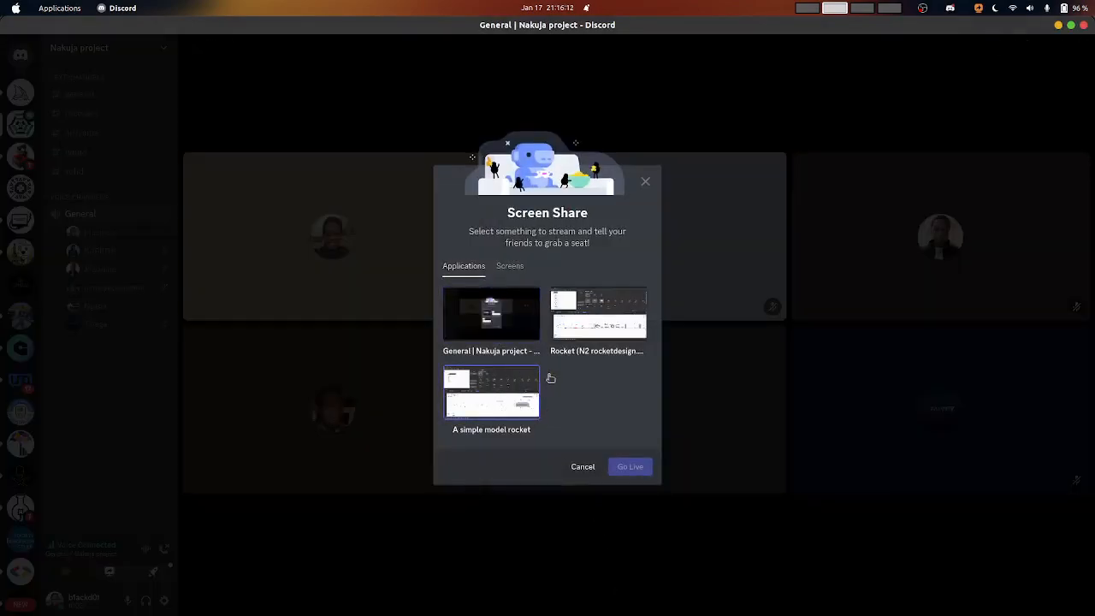
click(597, 314)
click(630, 493)
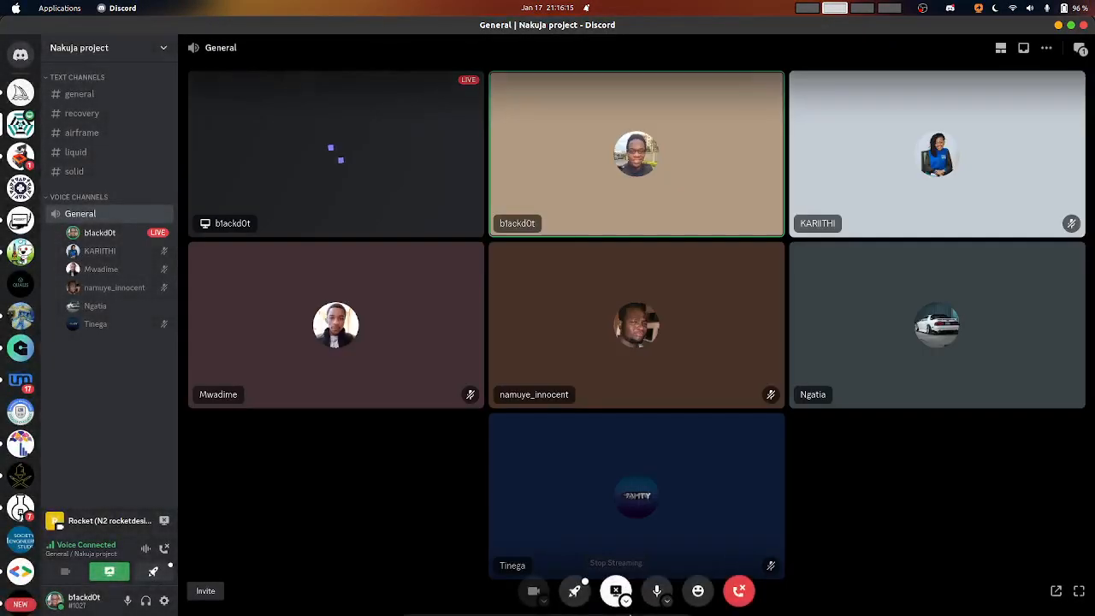
Switch back to OpenRocket and bring the "Rocket (N2 rocketdesign.ork)" window to the front
mouse_move(630, 614)
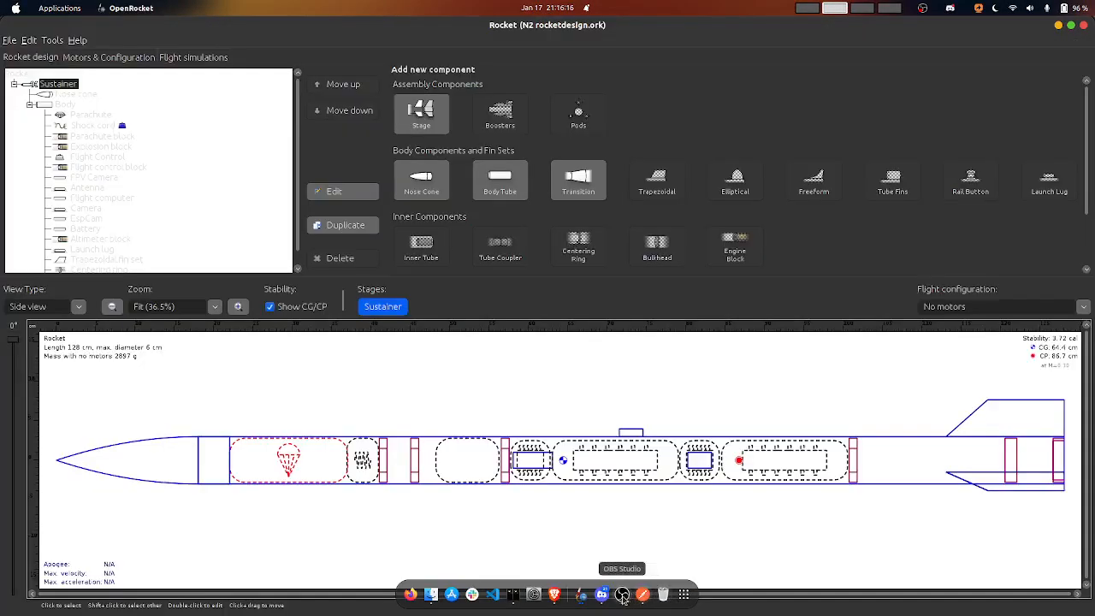
click(582, 597)
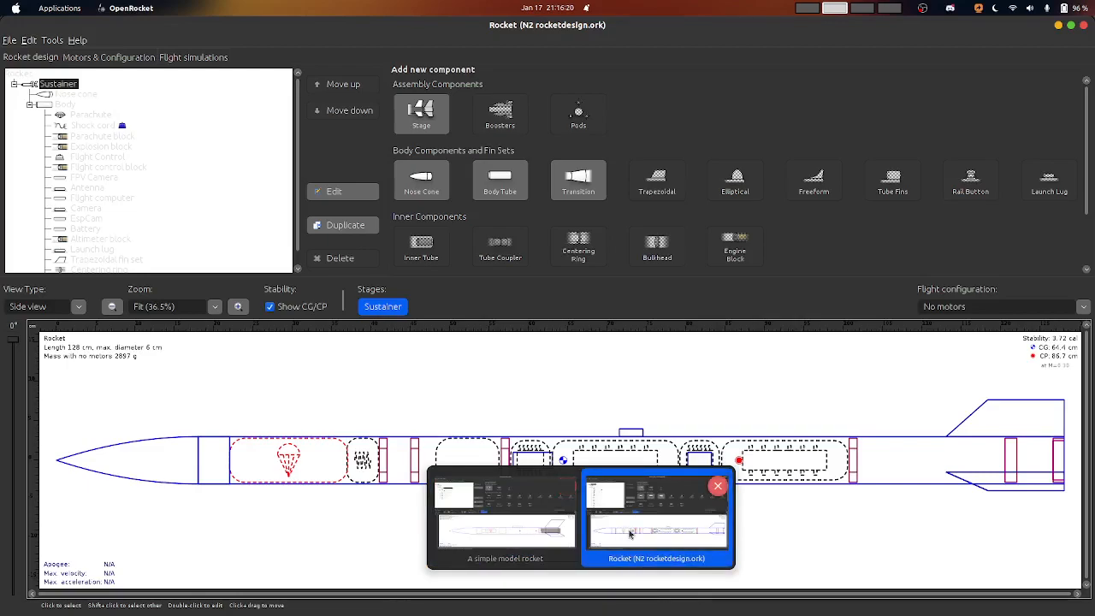
click(598, 514)
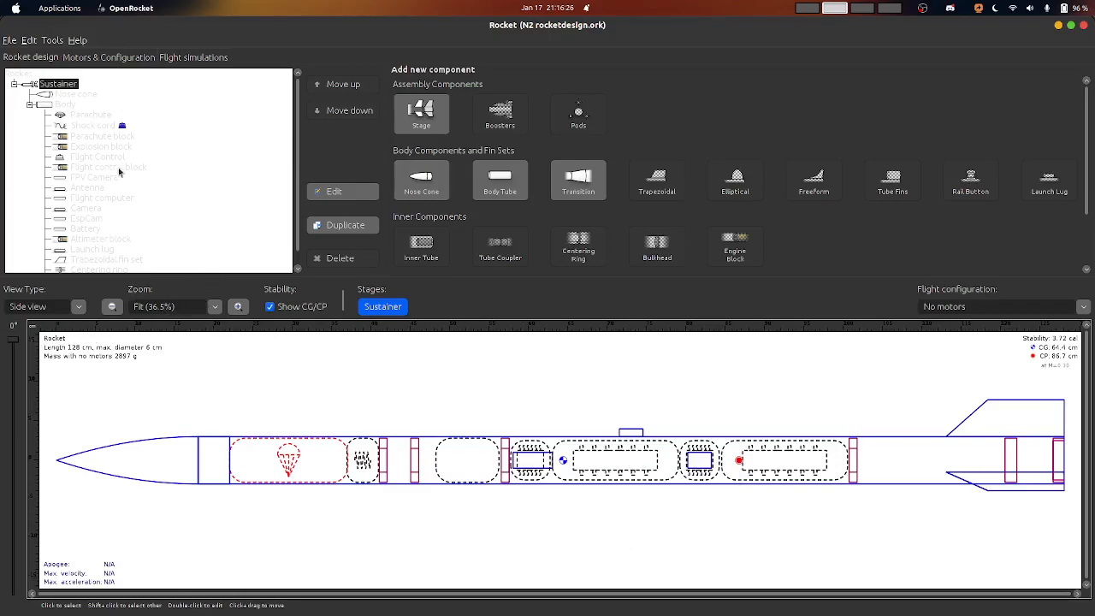
Collapse the Body branch of the component tree and open the nose cone's configuration
click(33, 108)
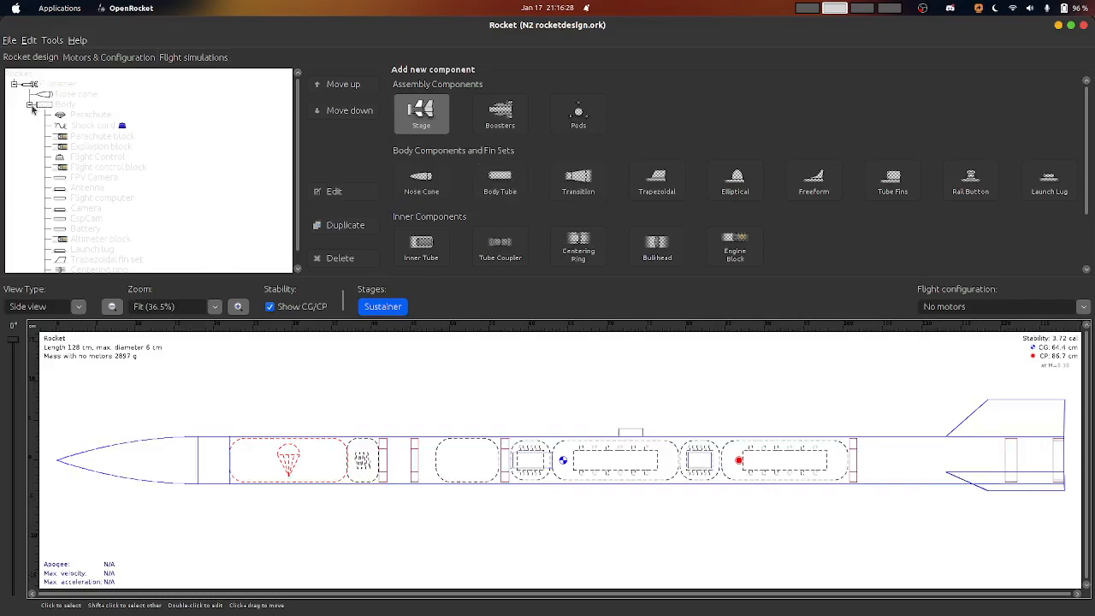
click(28, 105)
click(69, 94)
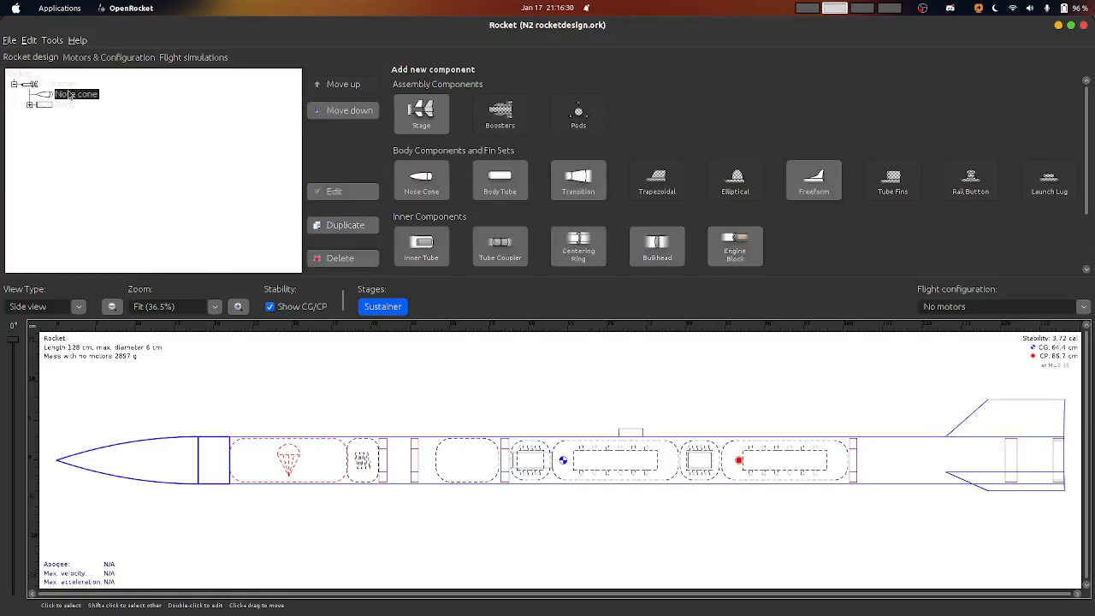
click(61, 107)
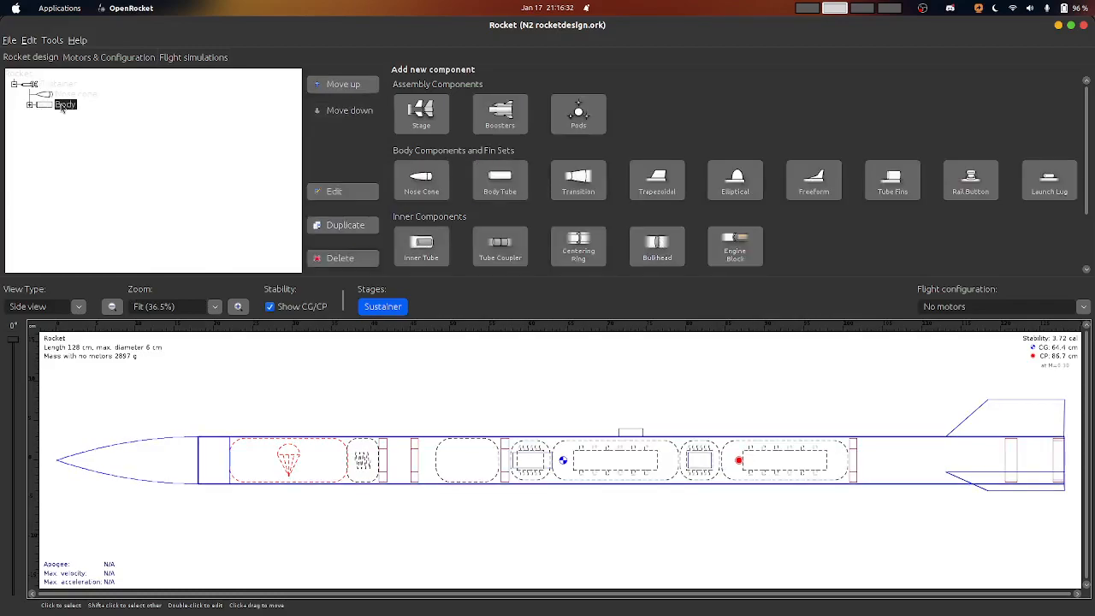
click(62, 95)
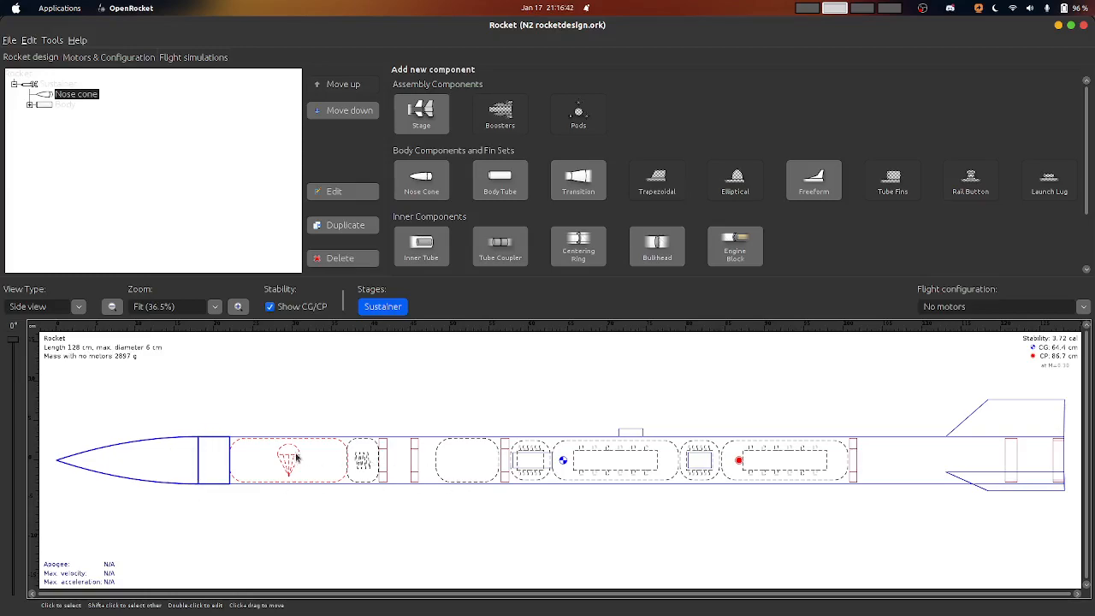
double_click(57, 96)
mouse_move(596, 139)
mouse_down()
mouse_move(528, 214)
mouse_move(606, 195)
mouse_up()
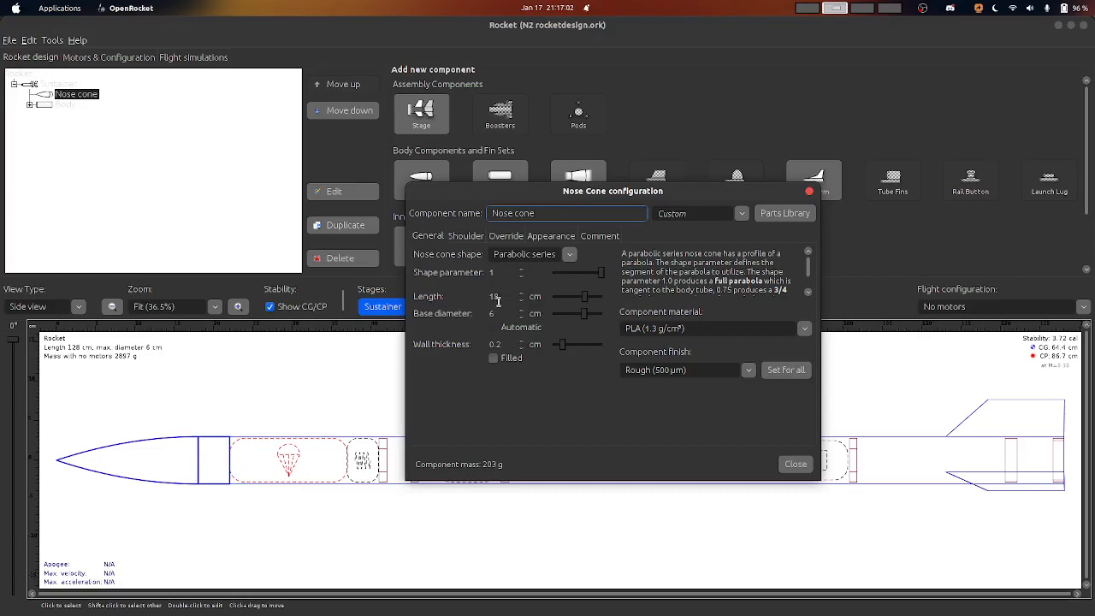
Try the Conical, Ogive and Power series nose cone shapes and set the shape back to Parabolic series
click(570, 255)
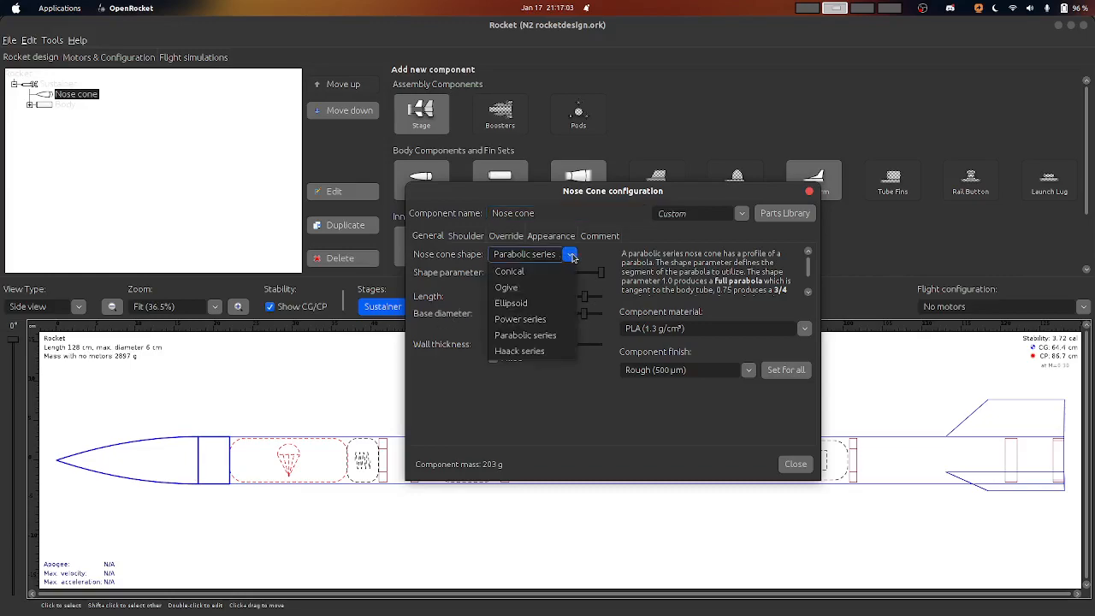
click(476, 256)
click(568, 257)
click(529, 272)
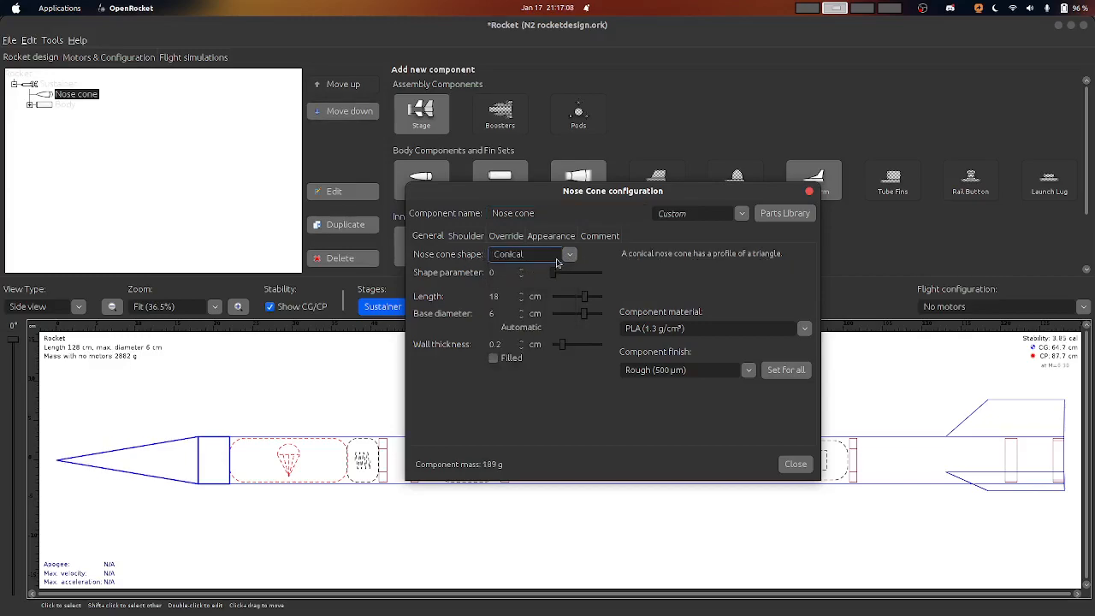
click(567, 257)
click(522, 289)
click(570, 256)
click(530, 319)
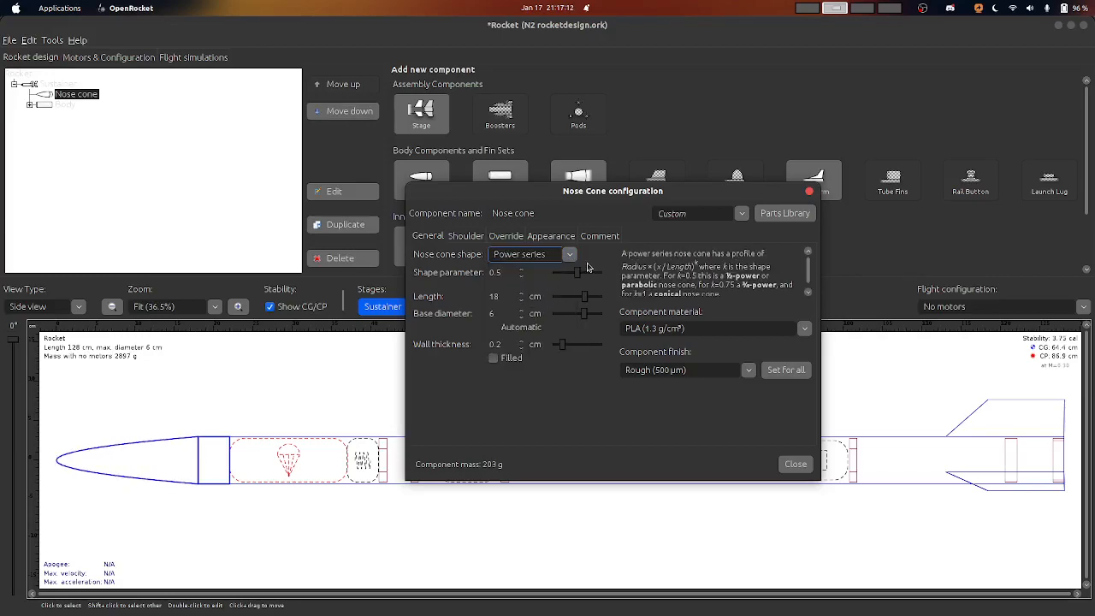
click(571, 256)
click(521, 336)
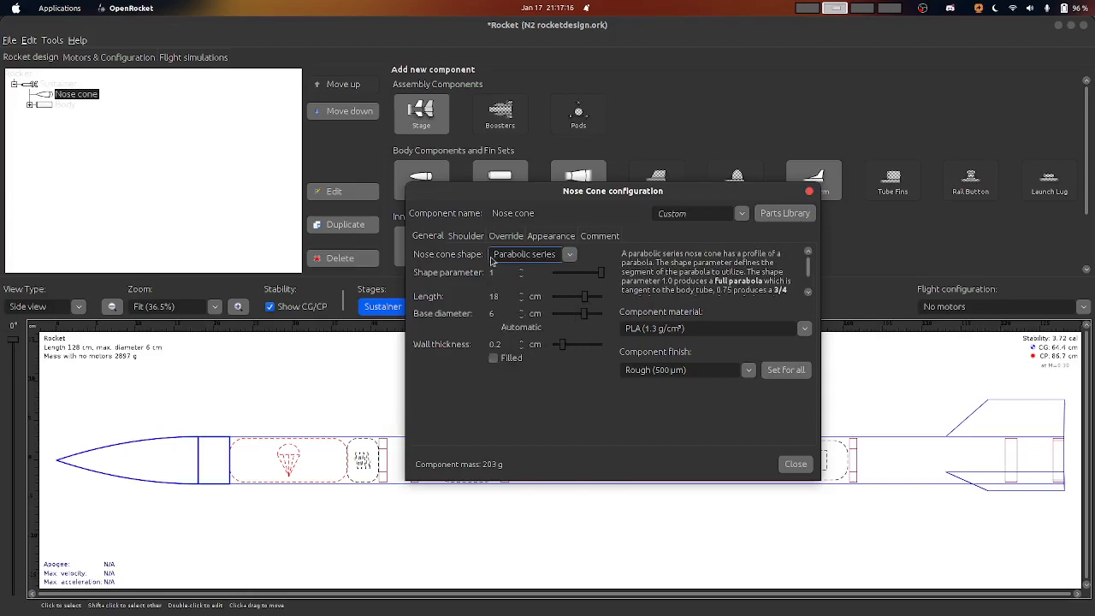
Try the nose cone with a 24 cm length and with the Filled option, restoring 18 cm and unfilled
drag(522, 198, 584, 183)
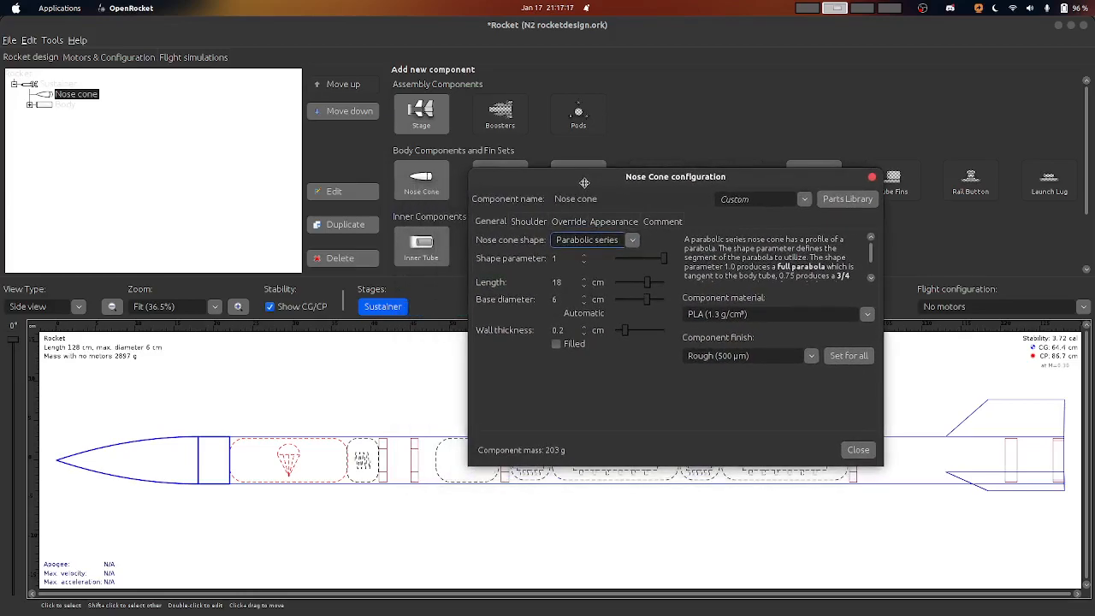
click(584, 279)
click(584, 279)
click(584, 279)
click(585, 279)
click(584, 279)
click(584, 279)
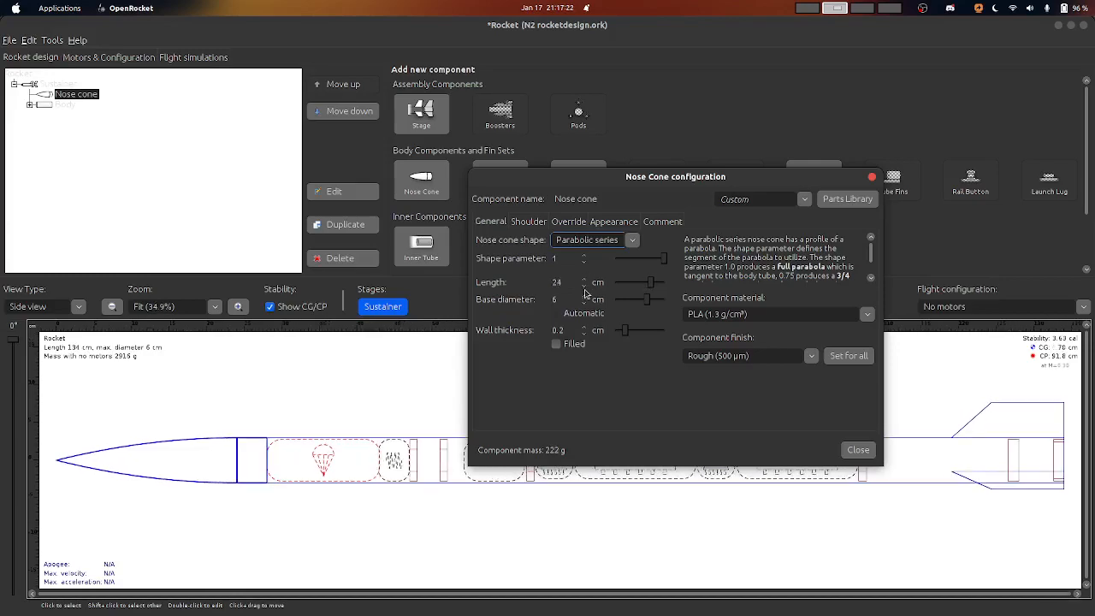
click(584, 286)
click(584, 286)
click(584, 286)
click(584, 287)
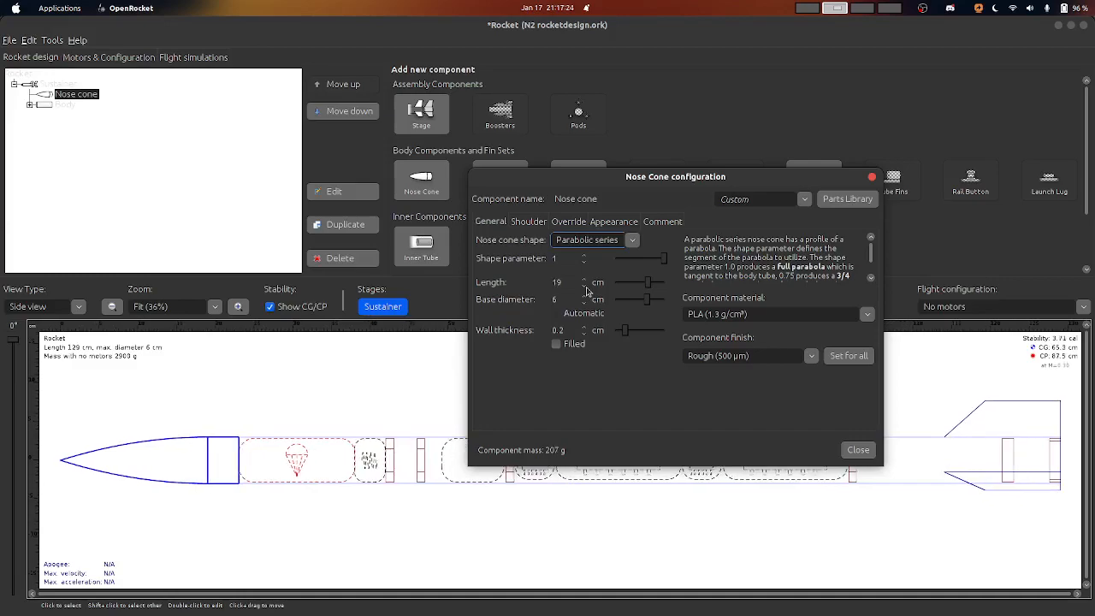
click(584, 286)
click(584, 286)
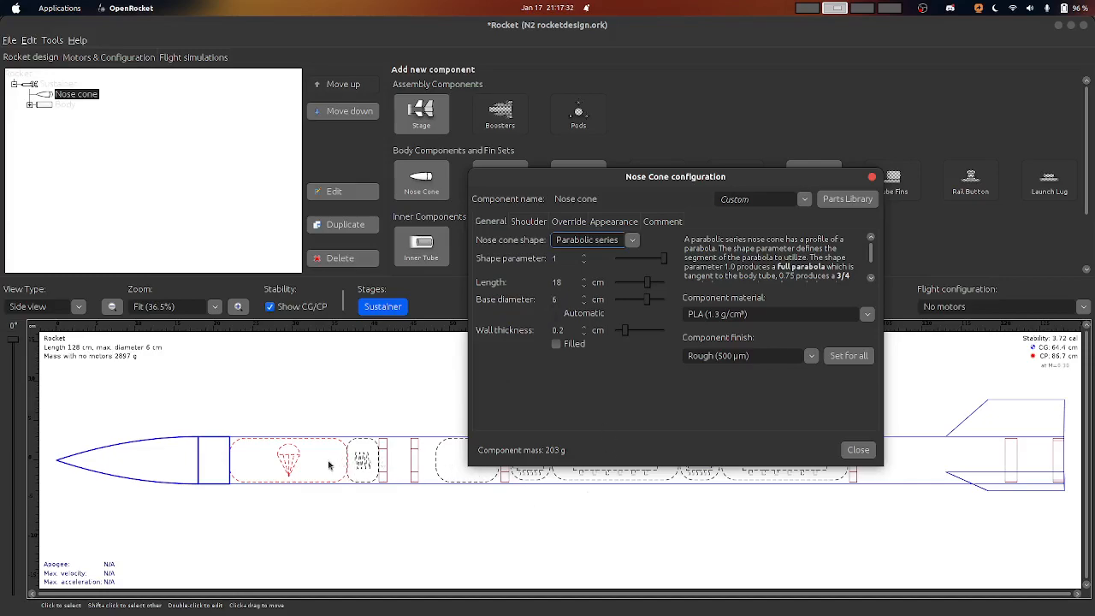
click(556, 344)
click(555, 344)
Create a custom nose cone material named Nakuja with a density of 5.3 g/cm³ and add it to the material database
click(867, 317)
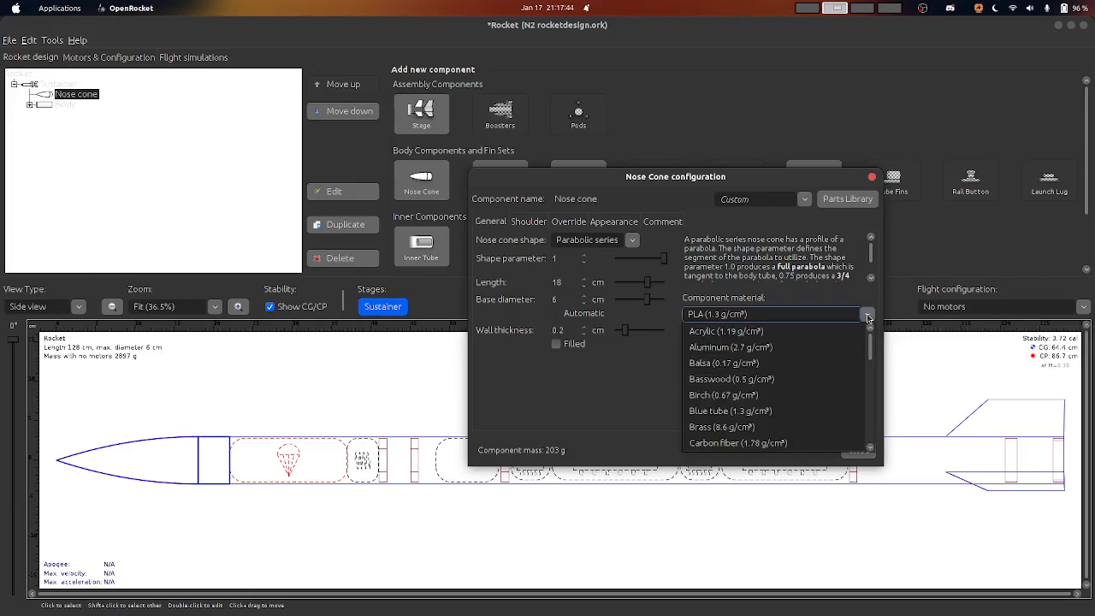
scroll(728, 377, down, 6)
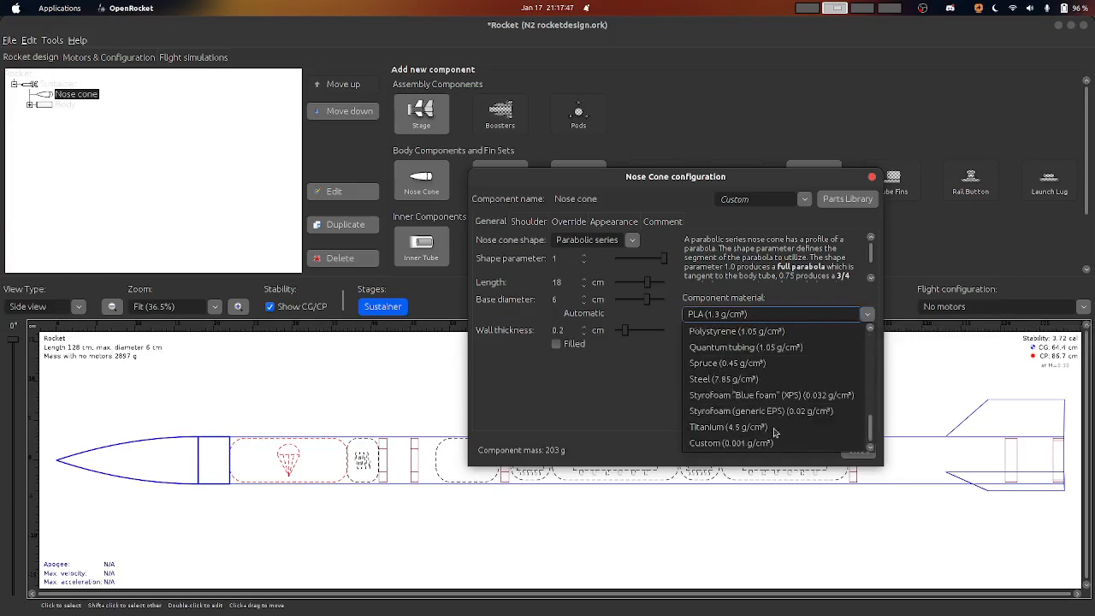
click(722, 443)
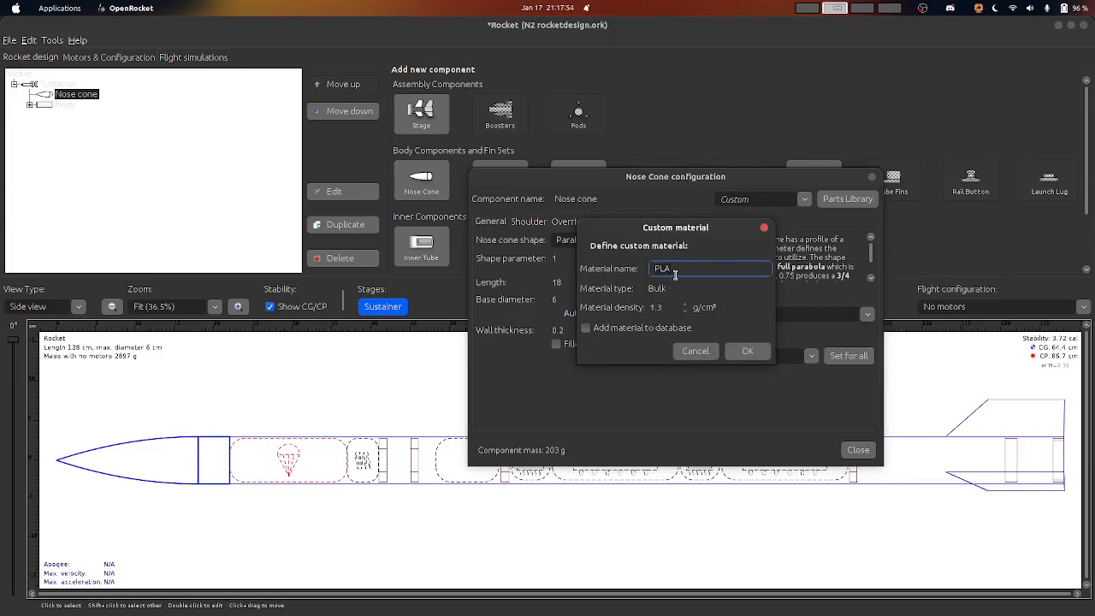
text(Nakuja)
click(684, 306)
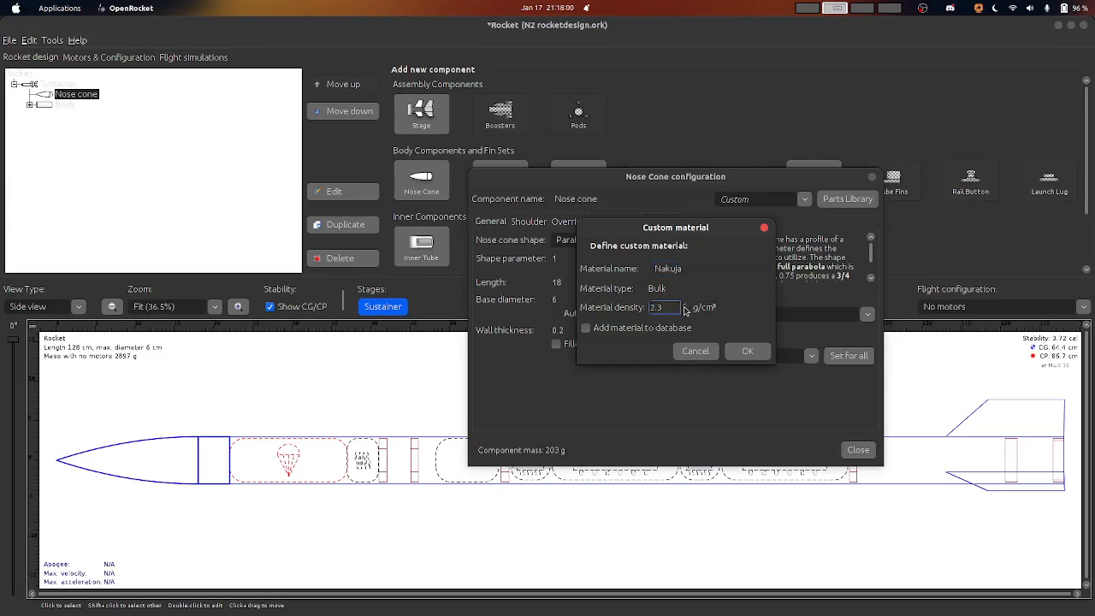
click(620, 327)
click(747, 351)
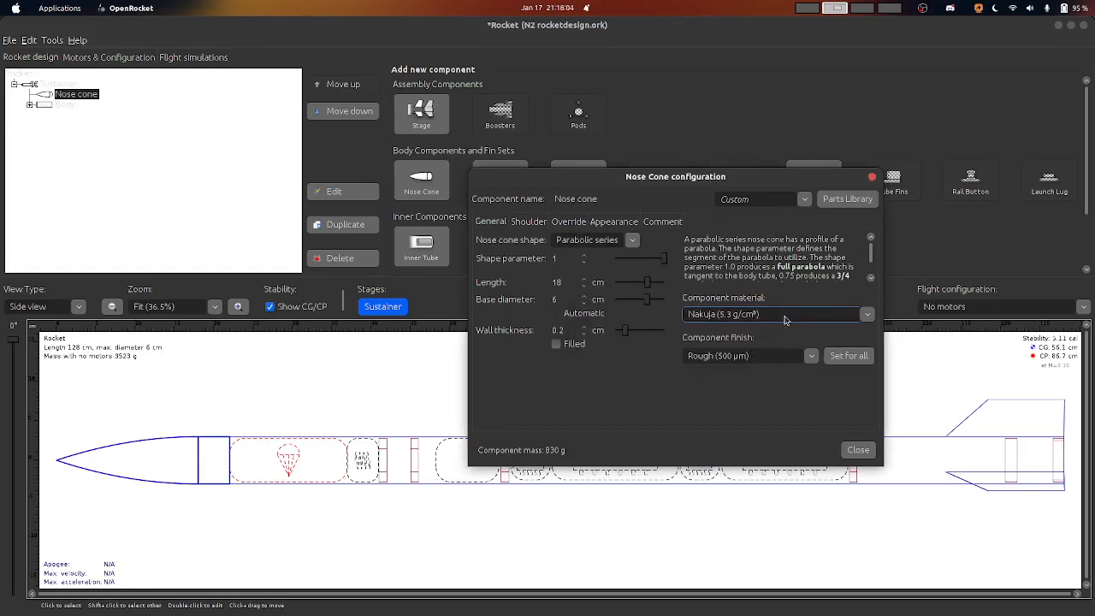
Look through the component material list for the new Nakuja material and the other available materials
click(813, 319)
scroll(757, 411, up, 5)
scroll(759, 414, down, 10)
scroll(756, 394, up, 5)
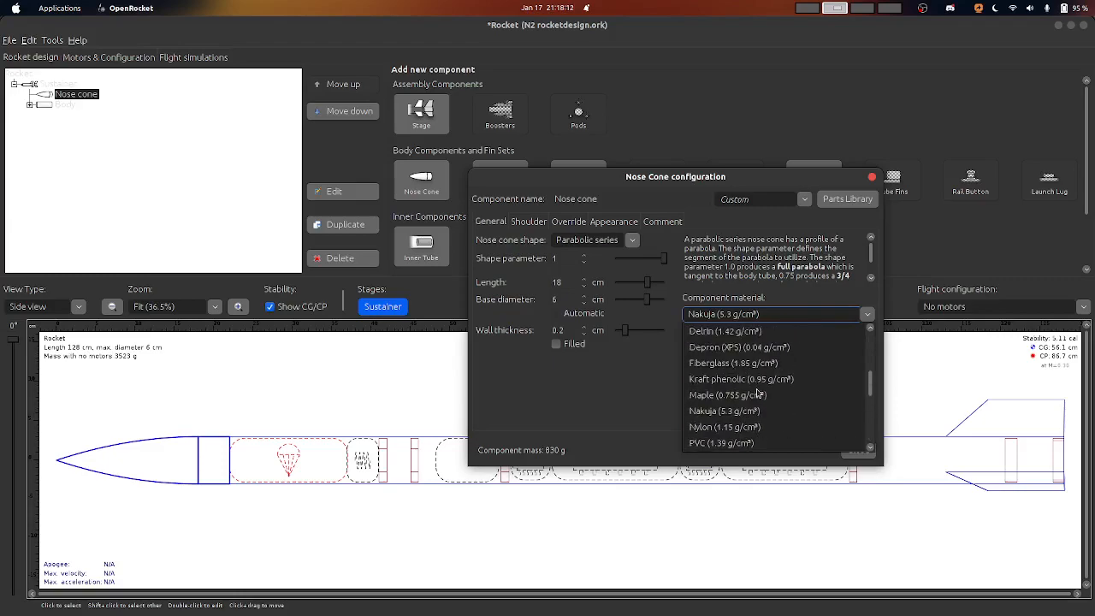
scroll(756, 392, up, 3)
scroll(757, 392, down, 8)
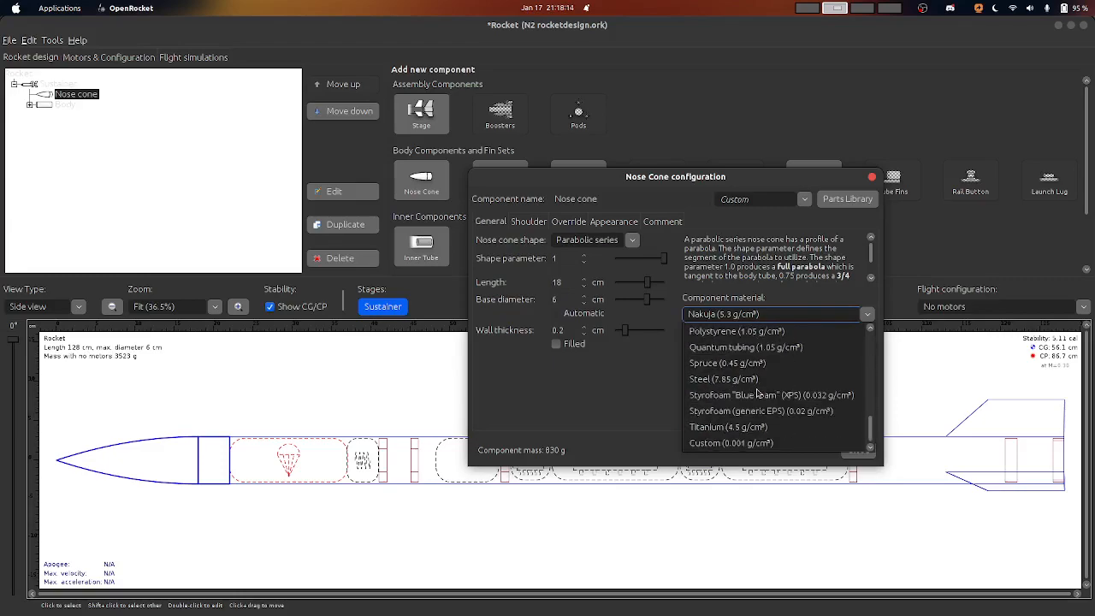
scroll(757, 392, up, 5)
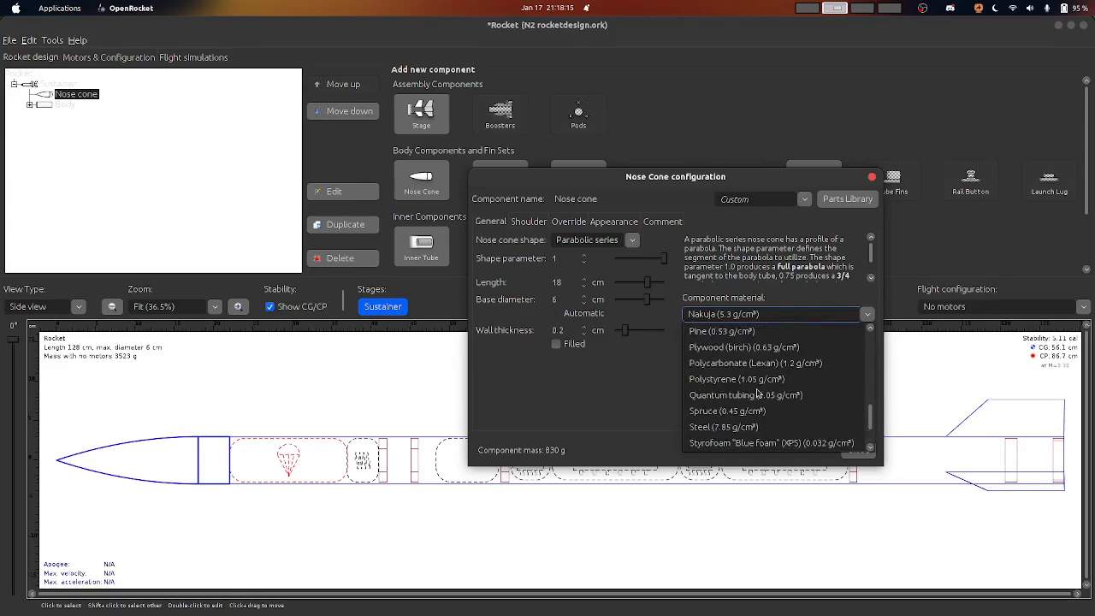
click(612, 412)
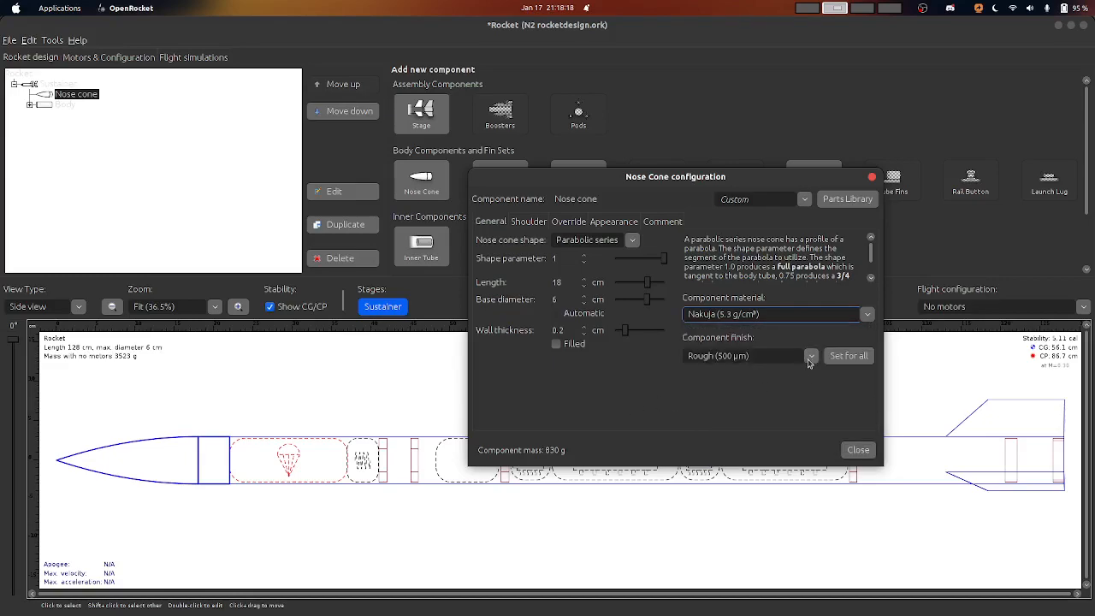
Review the nose cone's component finish options, keeping Rough (500 μm)
click(809, 359)
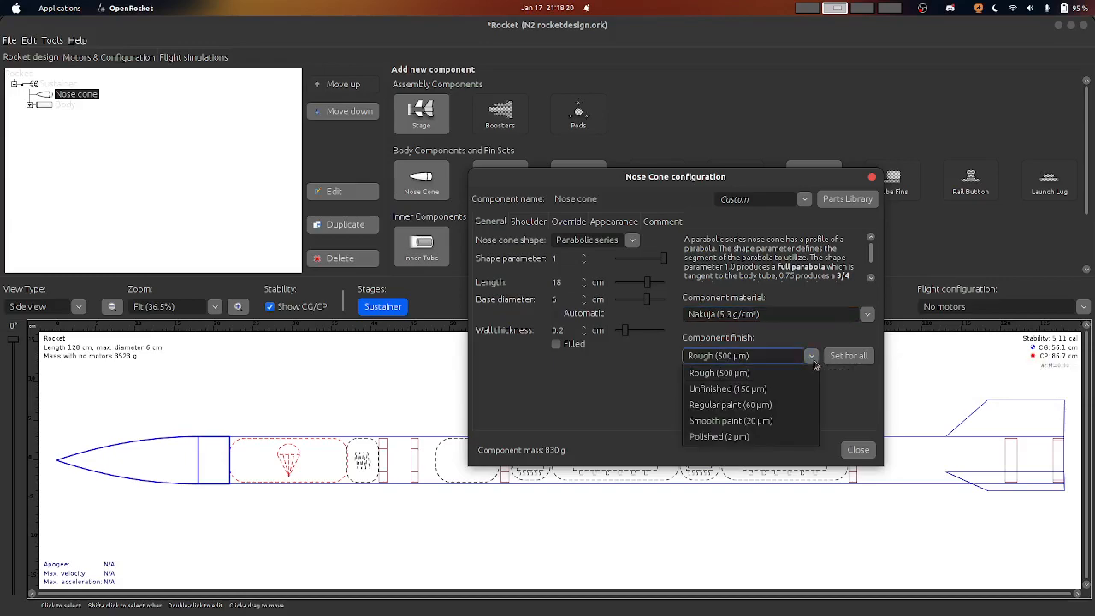
click(721, 374)
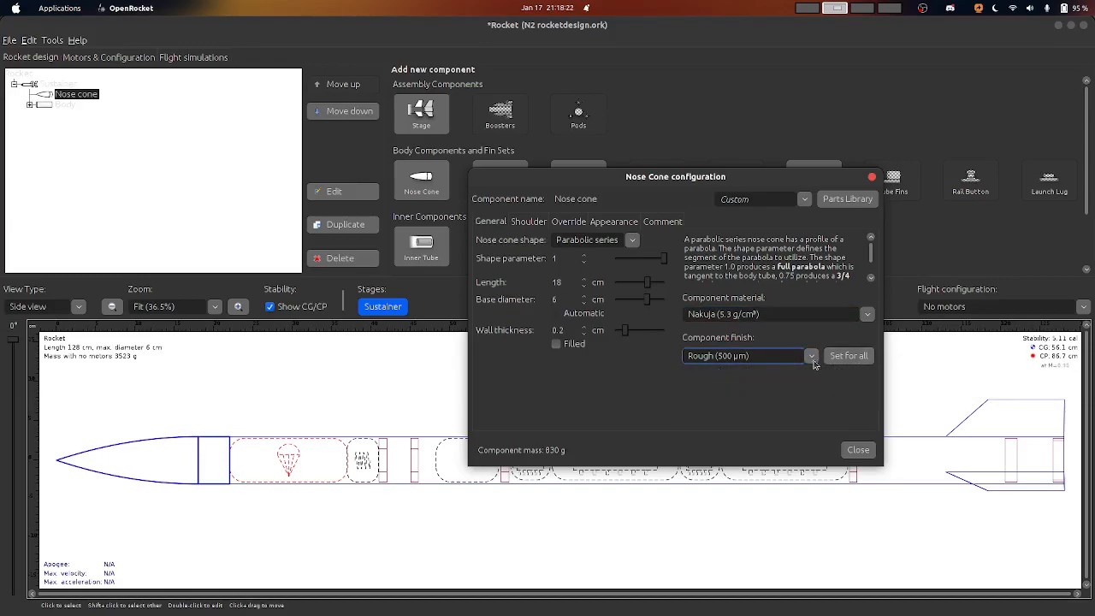
click(812, 361)
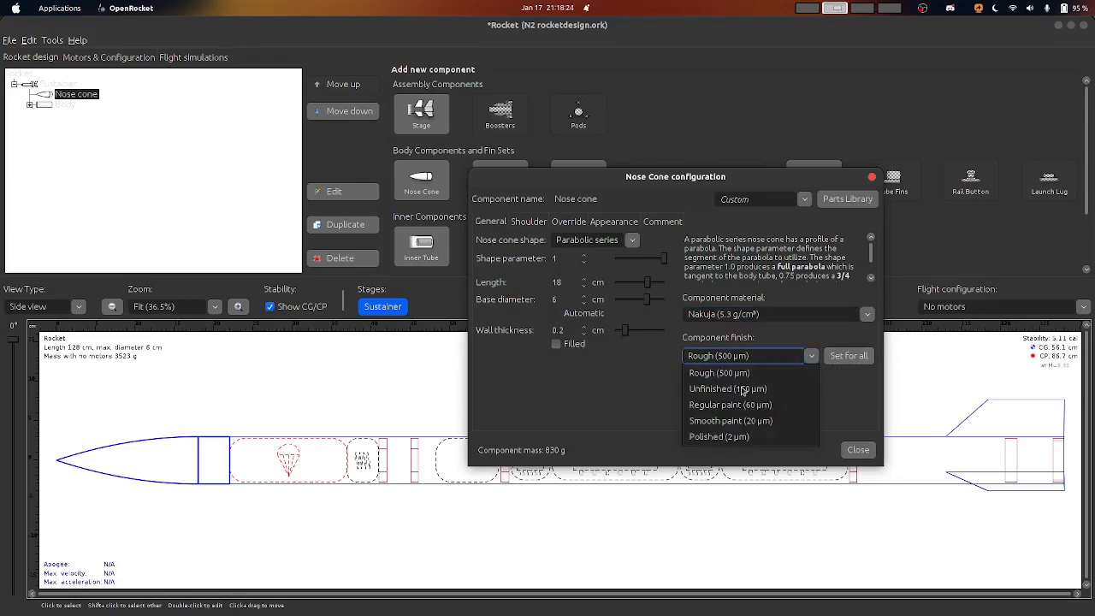
click(737, 377)
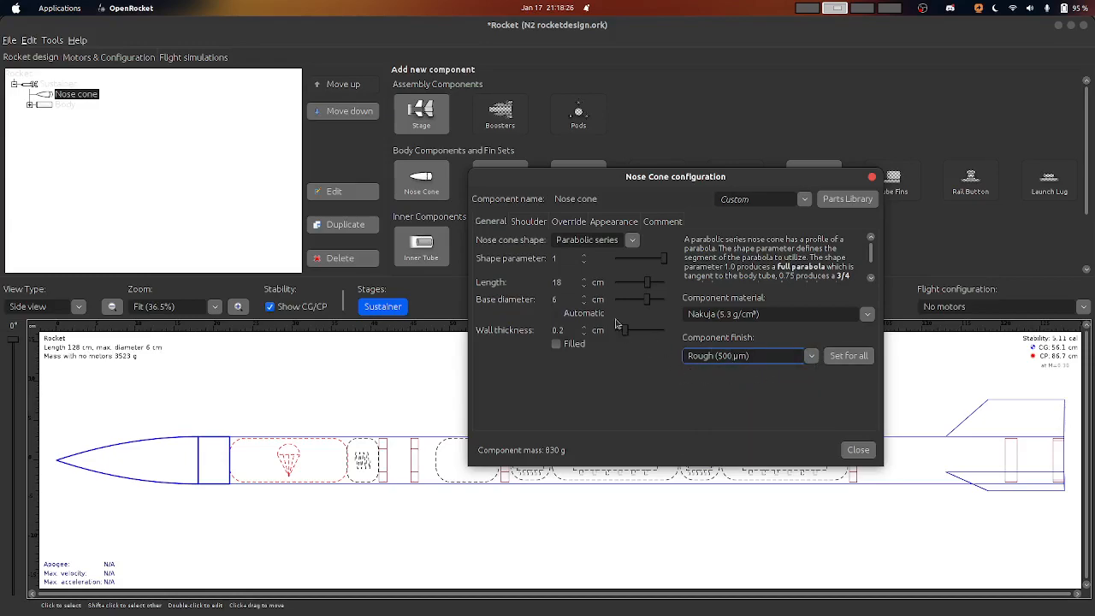
click(578, 204)
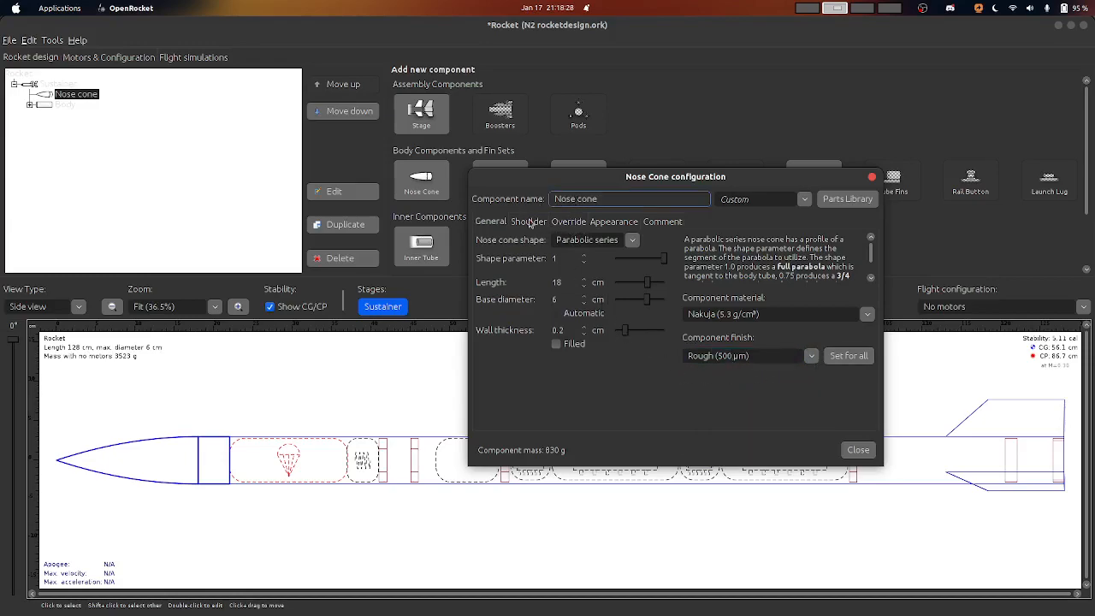
Try a nose cone shoulder diameter of 5 cm and set it back to 6 cm
click(530, 223)
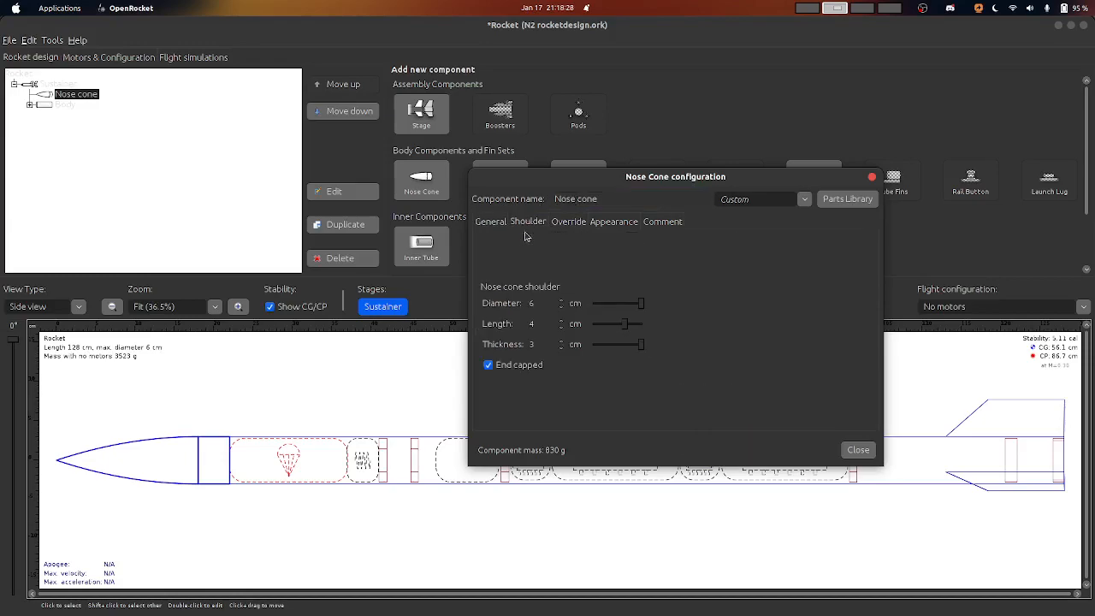
click(561, 300)
click(561, 300)
click(561, 300)
click(561, 307)
click(560, 307)
click(561, 307)
click(561, 307)
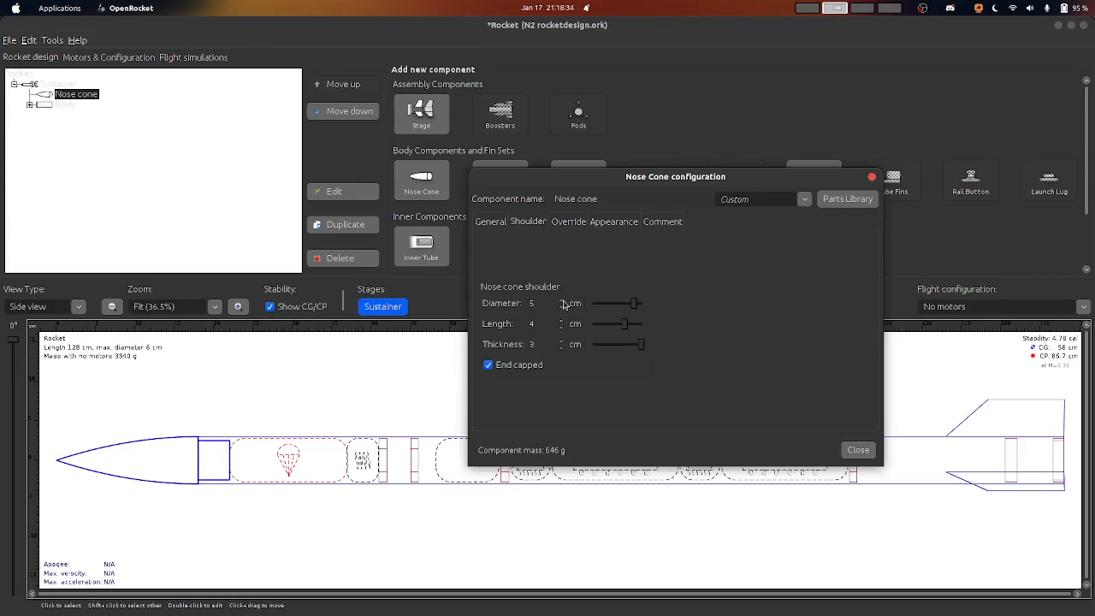
click(561, 300)
Try a longer nose cone shoulder and set its length back to 4 cm
click(561, 321)
click(561, 321)
click(561, 321)
click(561, 328)
click(561, 328)
click(561, 328)
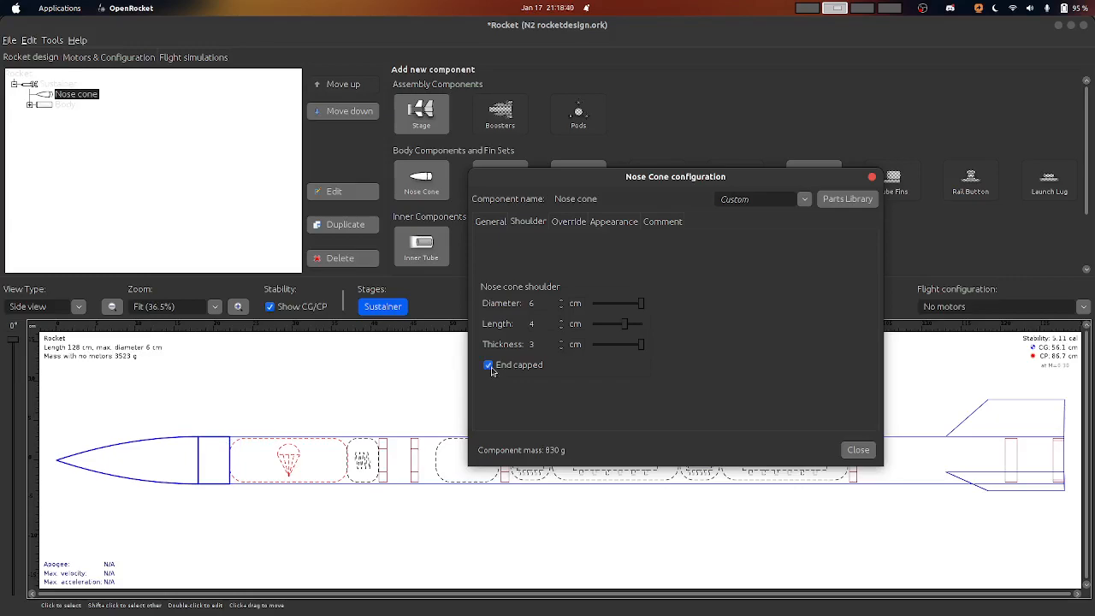
Try overriding the nose cone's coefficient of drag with 0.05 and switch that override off
click(568, 231)
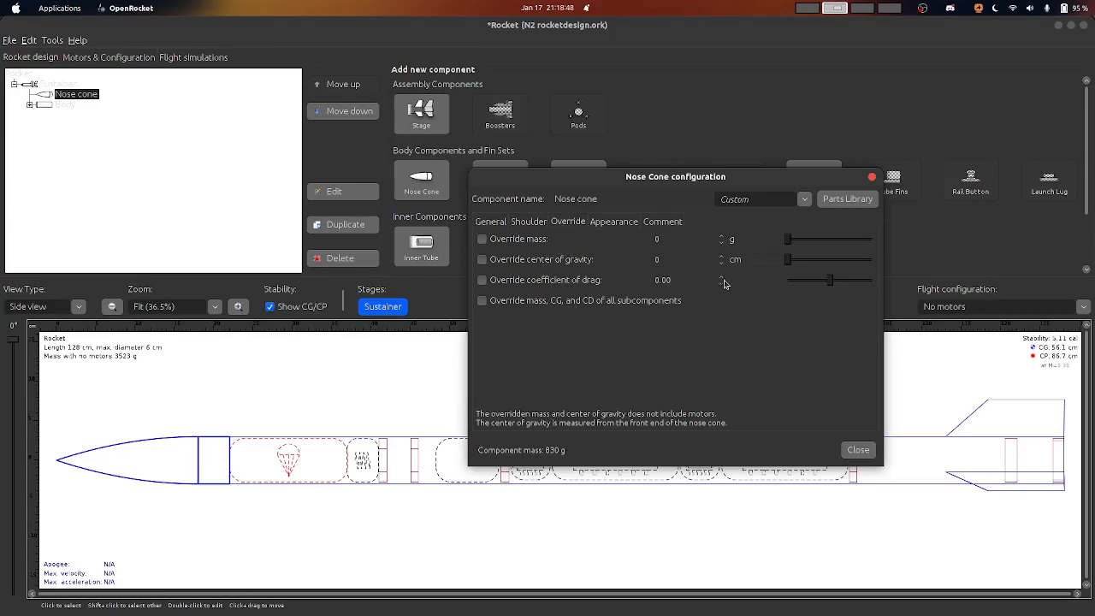
click(548, 288)
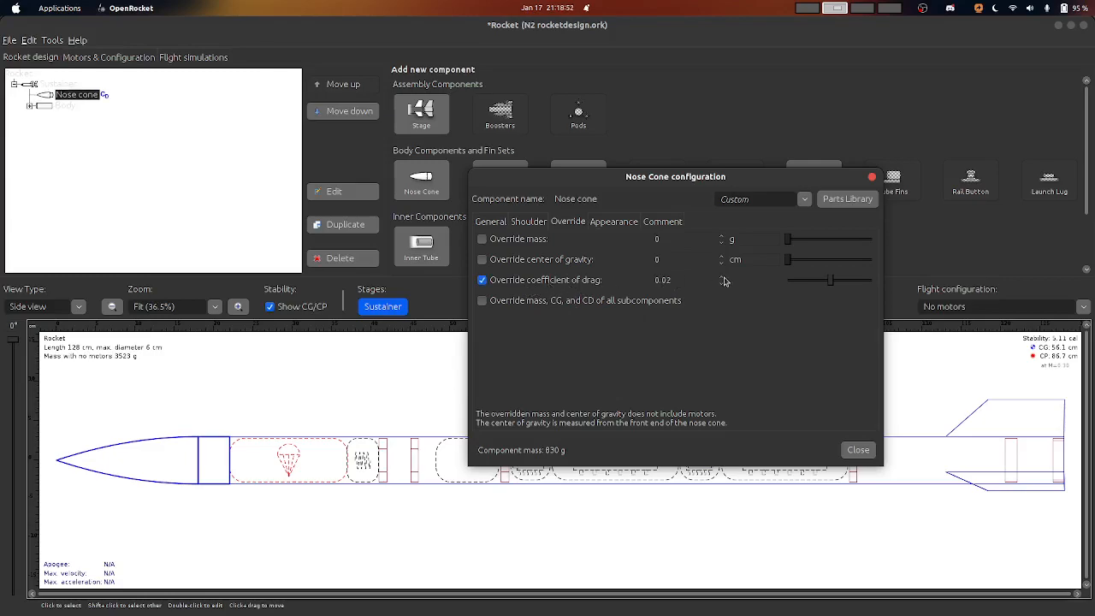
click(562, 280)
Override the nose cone's mass with a custom value and close its configuration
click(520, 241)
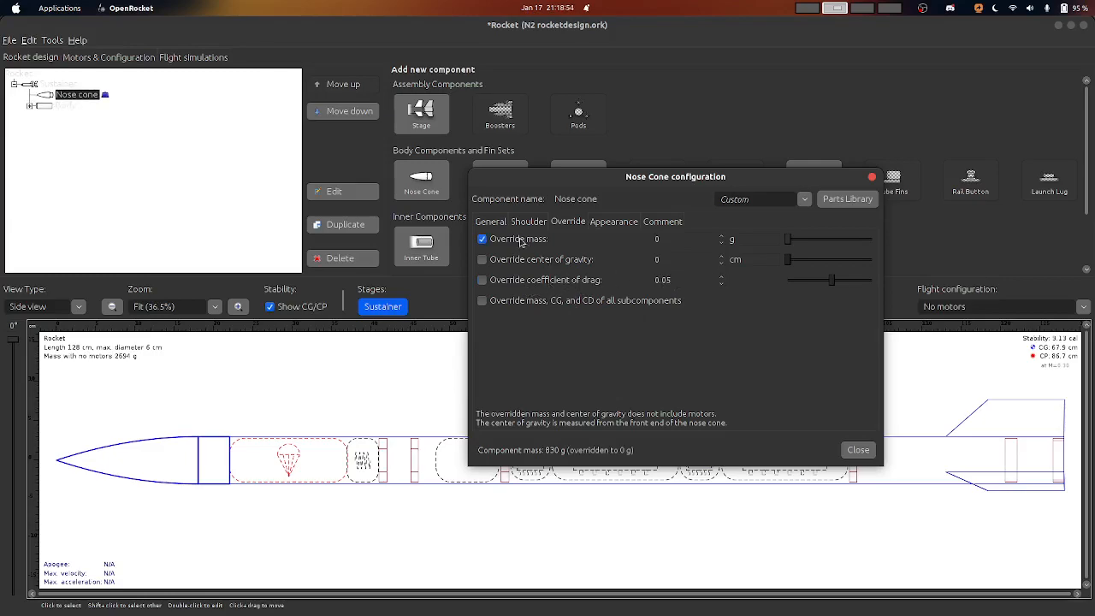
click(520, 242)
click(552, 243)
click(703, 241)
click(858, 450)
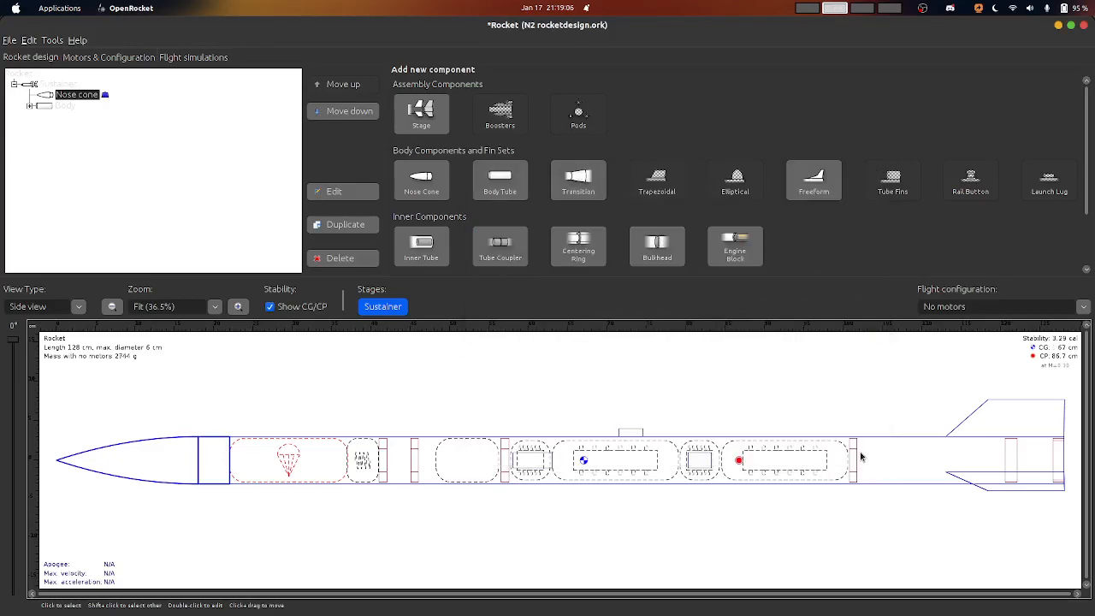
Expand the Body branch in the component tree and select the body
click(30, 106)
click(59, 106)
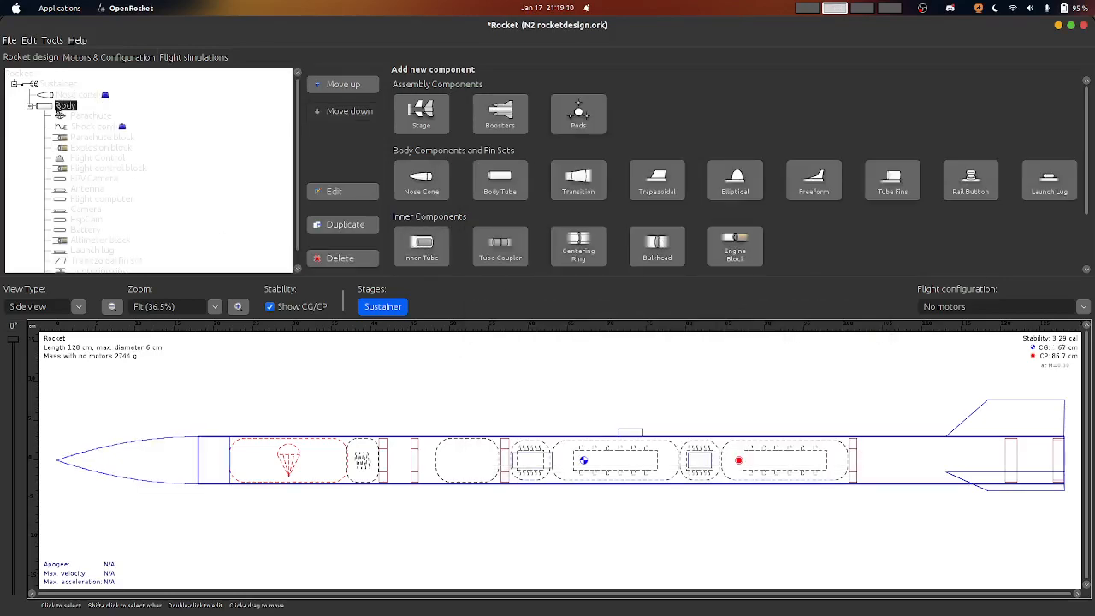
Open the body tube's configuration and review its general dimensions, material and motor mount settings
double_click(58, 109)
drag(650, 188, 550, 262)
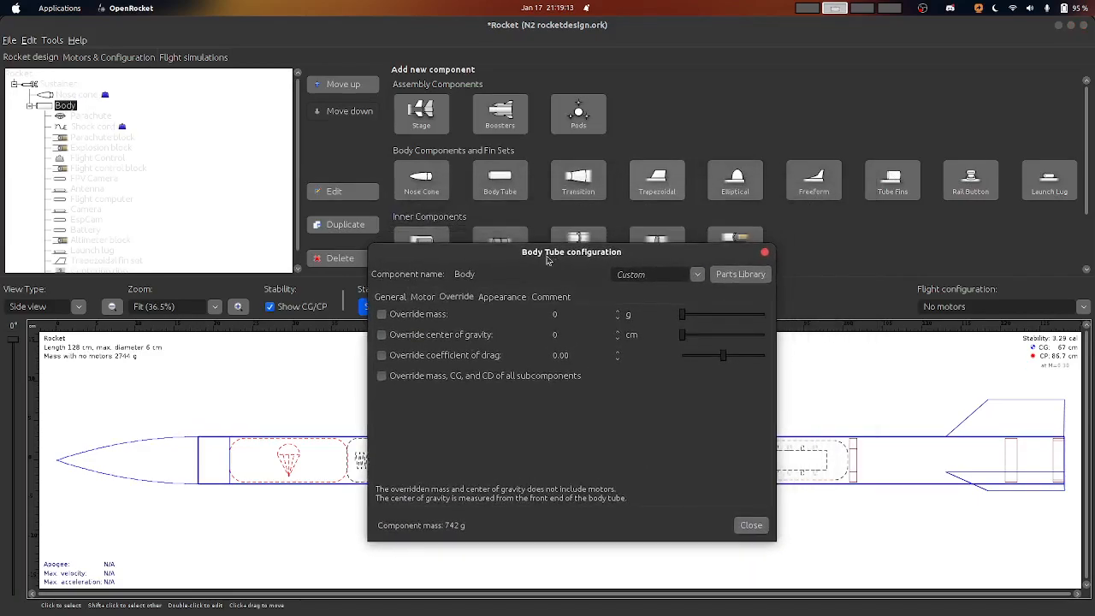
click(391, 297)
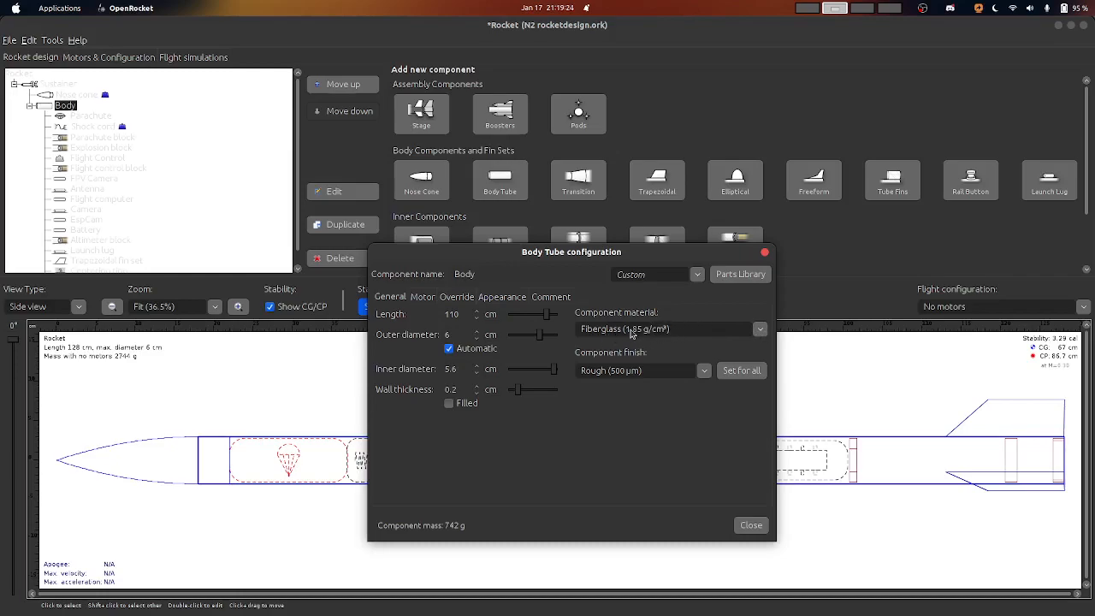
click(419, 297)
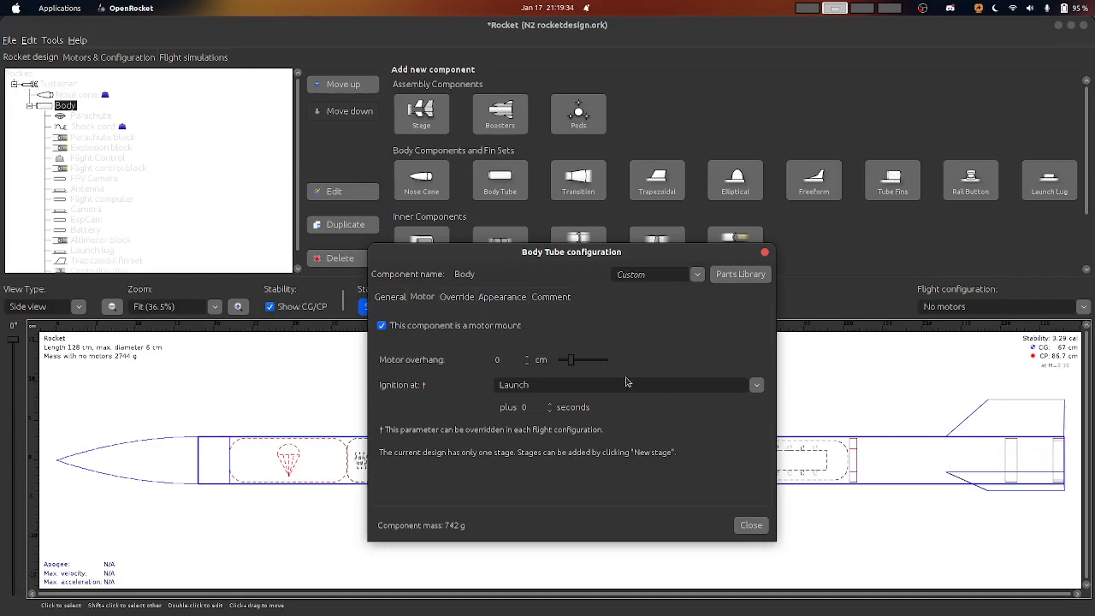
Set the body's motor overhang to 5 cm and its ignition to launch plus 3 seconds
click(527, 359)
click(527, 359)
click(527, 359)
click(527, 359)
click(527, 359)
click(757, 386)
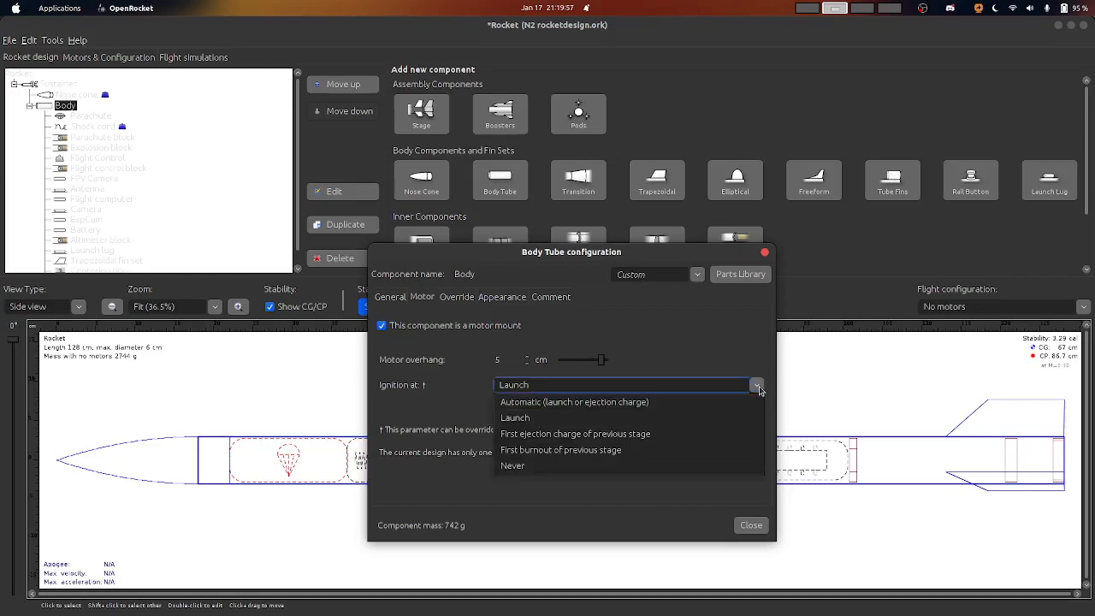
click(530, 417)
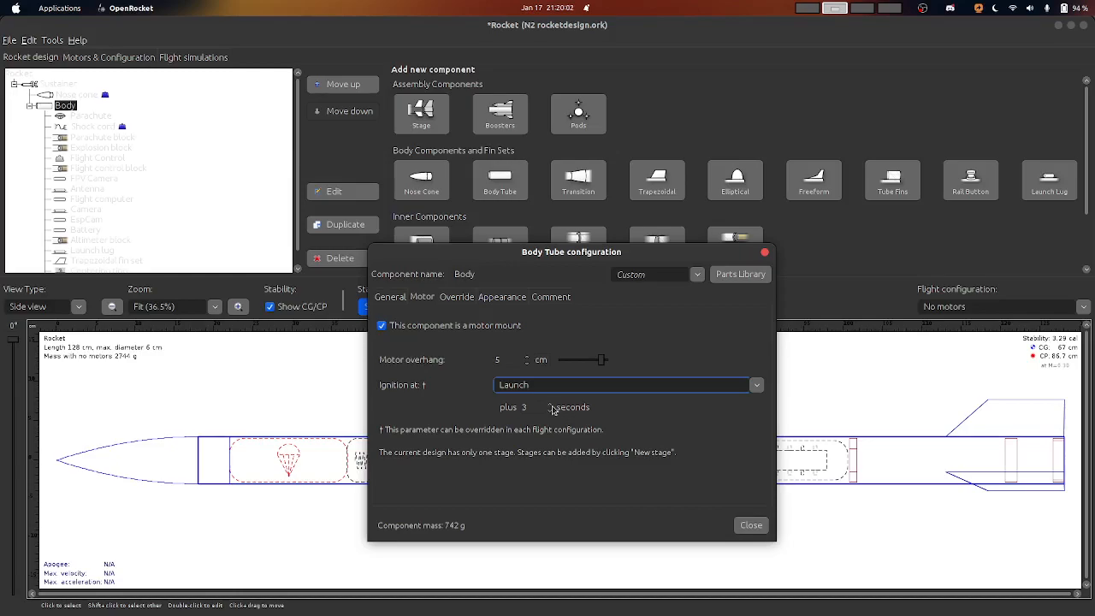
click(457, 296)
click(423, 297)
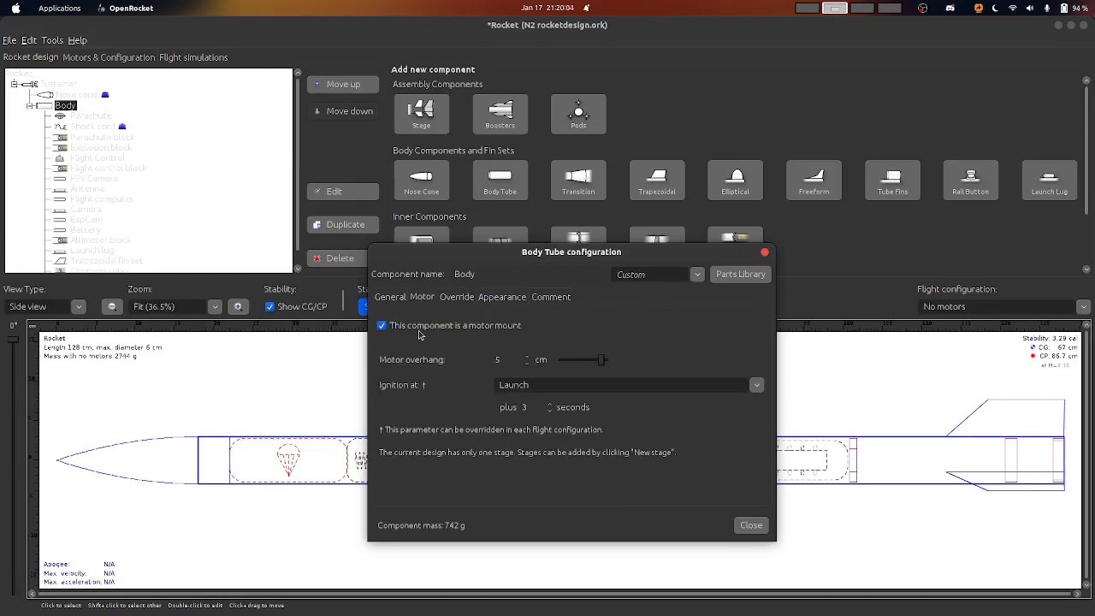
Browse the body tube presets in the parts library without applying any, and close the body's configuration
click(460, 299)
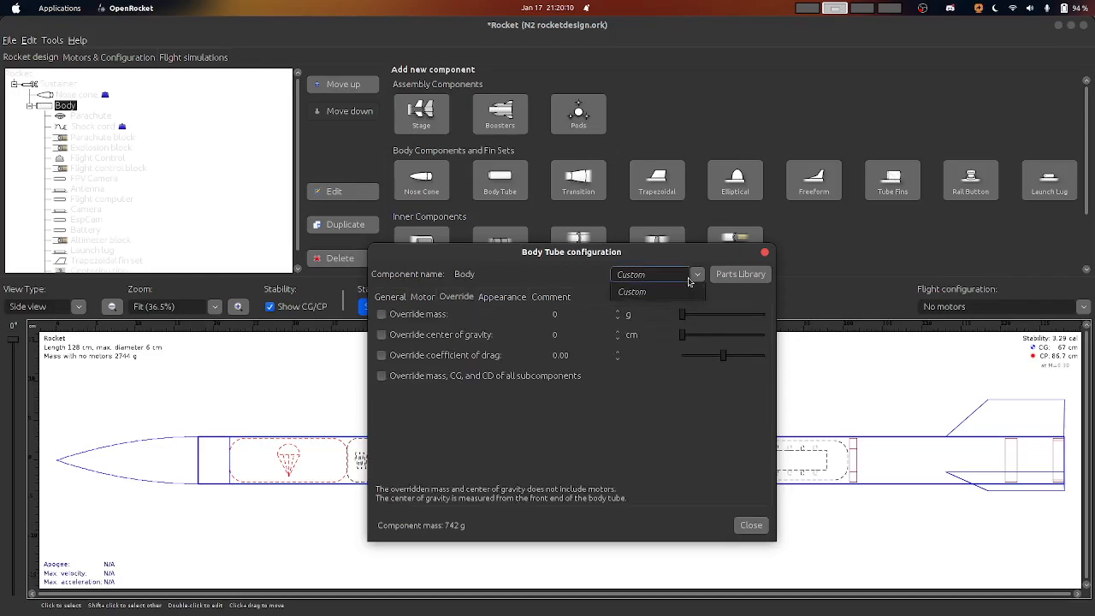
click(739, 273)
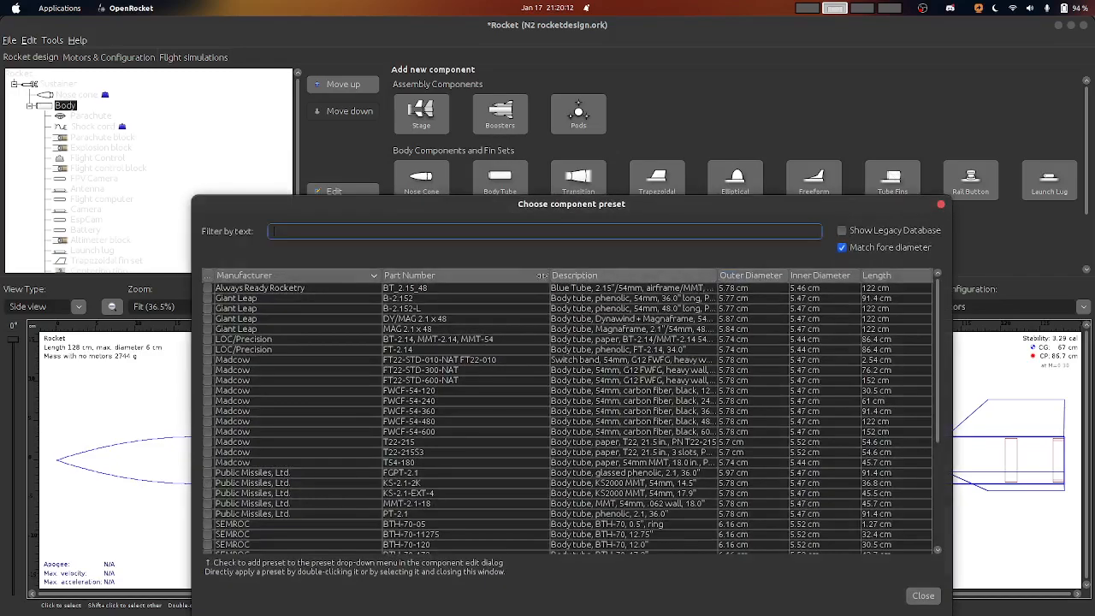
scroll(350, 447, down, 5)
scroll(409, 451, up, 4)
scroll(409, 450, up, 2)
scroll(418, 315, down, 5)
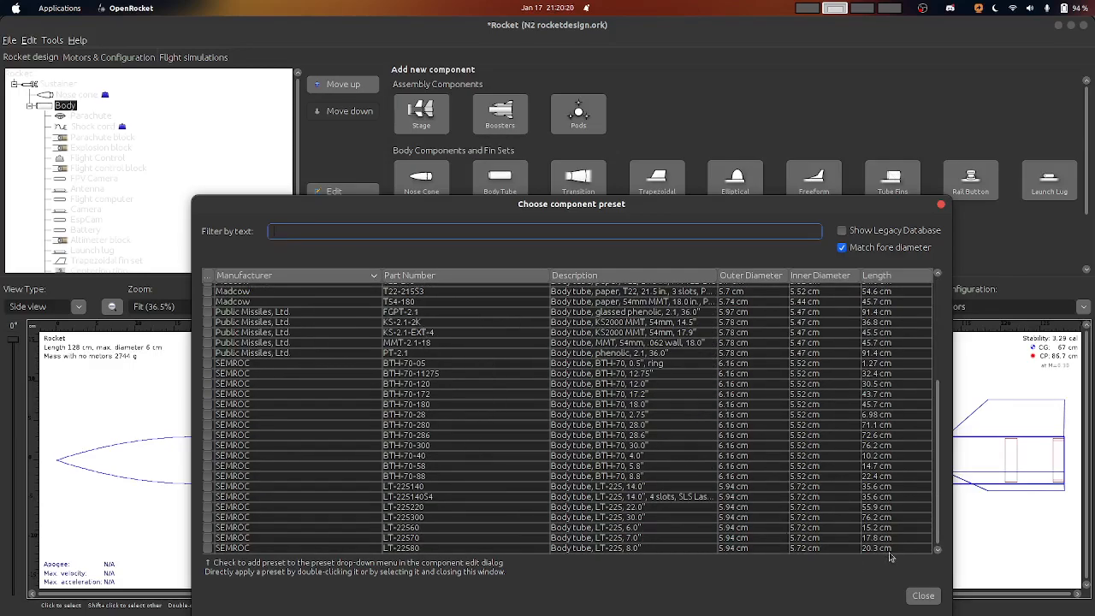
click(924, 594)
click(697, 274)
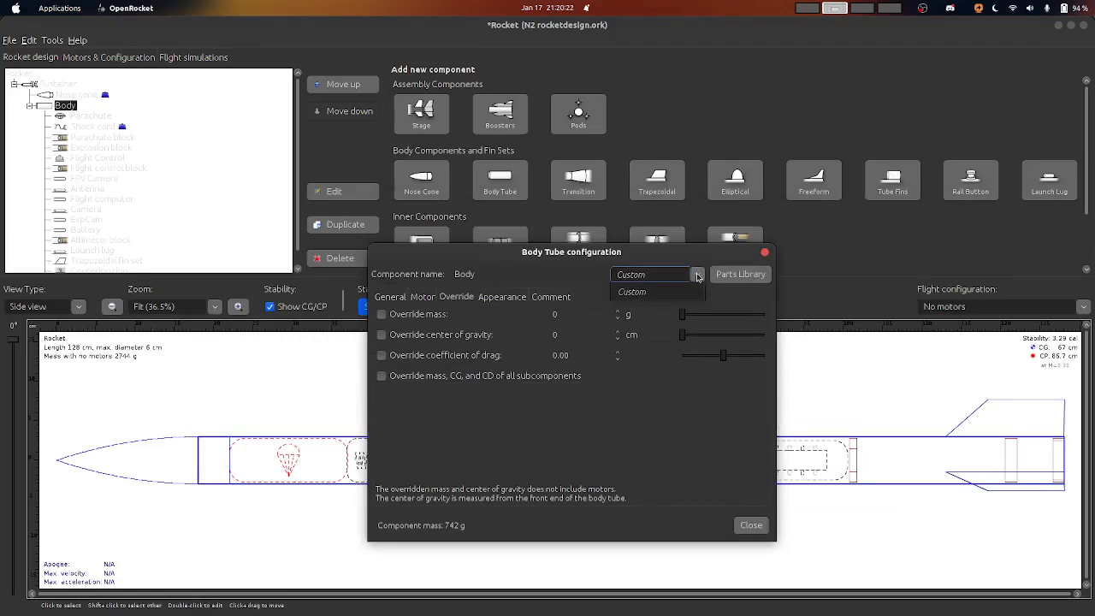
click(561, 267)
click(751, 526)
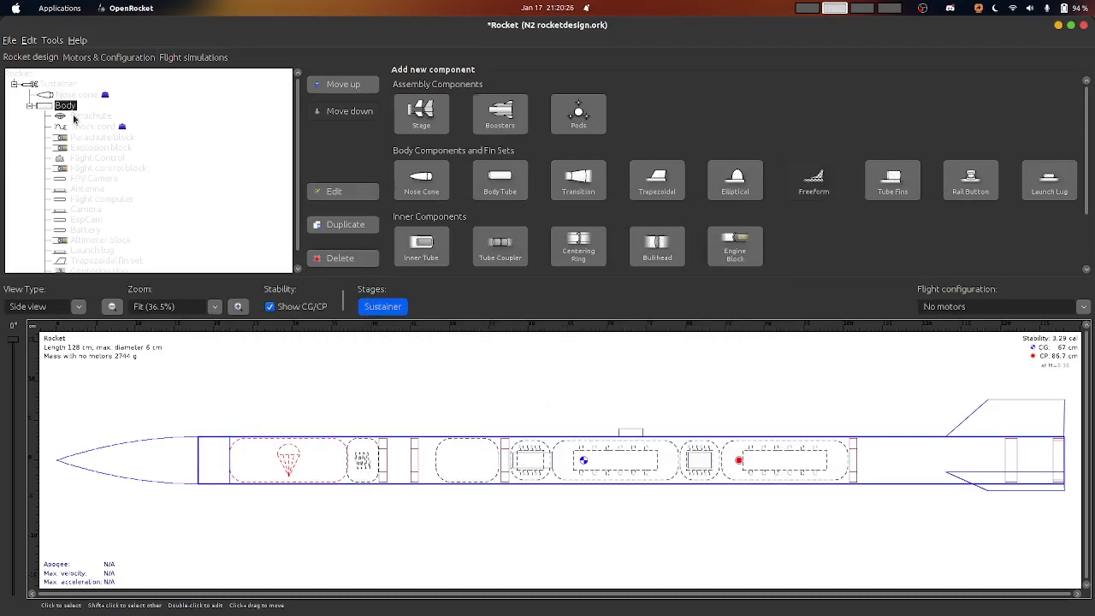
Open the parachute's configuration and review its radial position, canopy, shroud line, placement and deployment settings
click(75, 119)
double_click(74, 120)
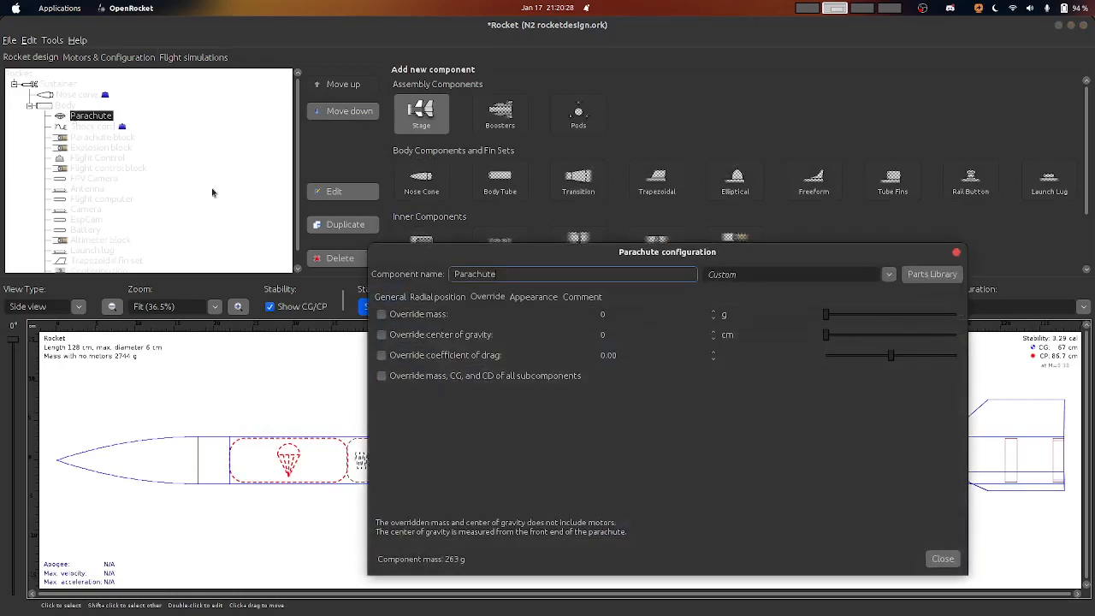
drag(492, 251, 343, 133)
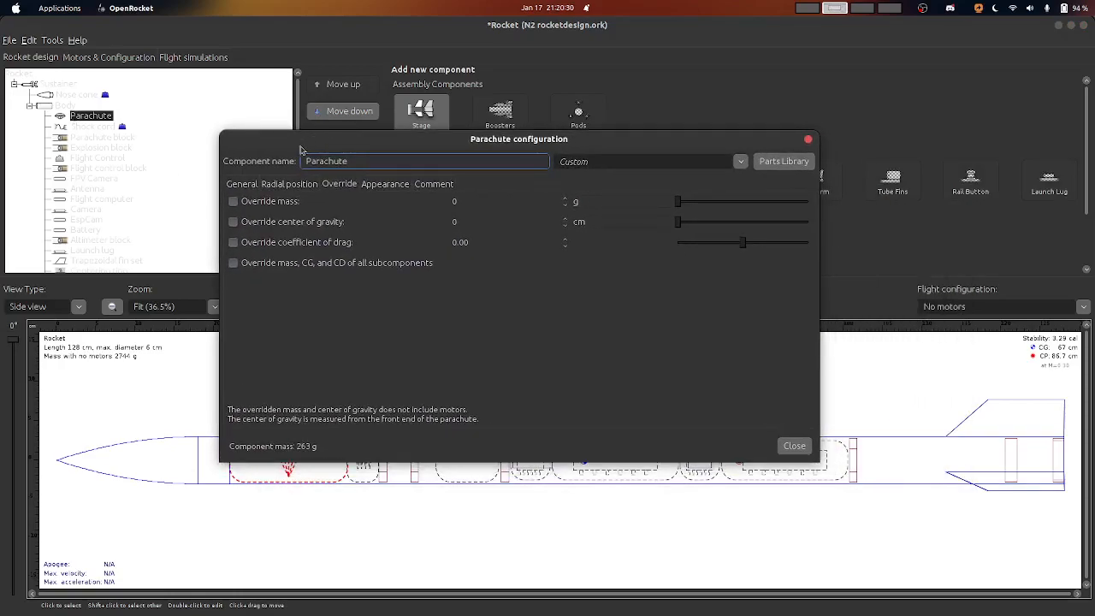
click(279, 188)
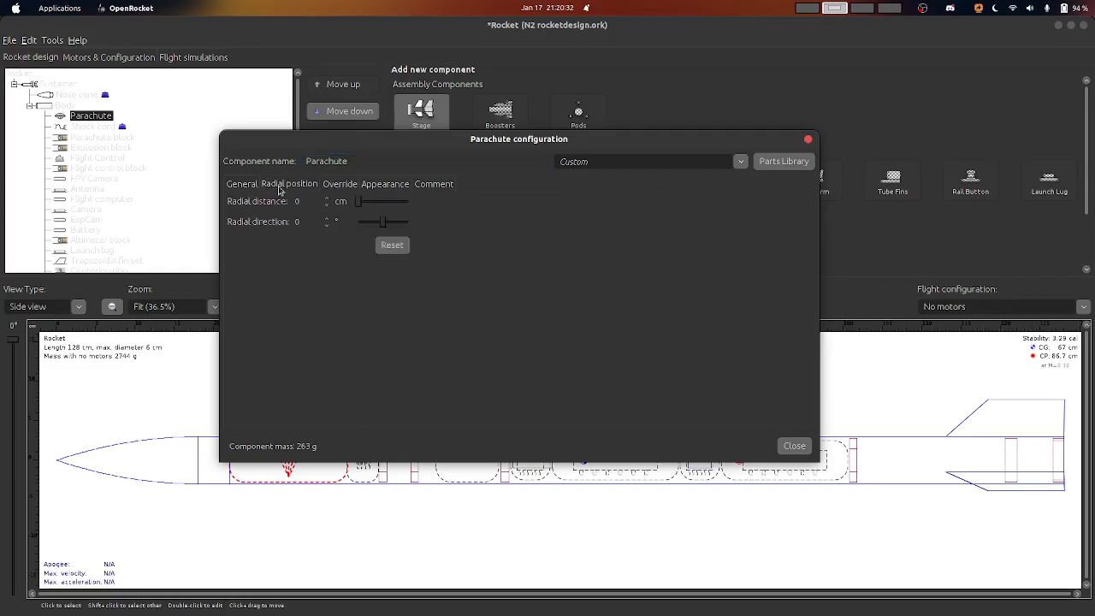
click(244, 184)
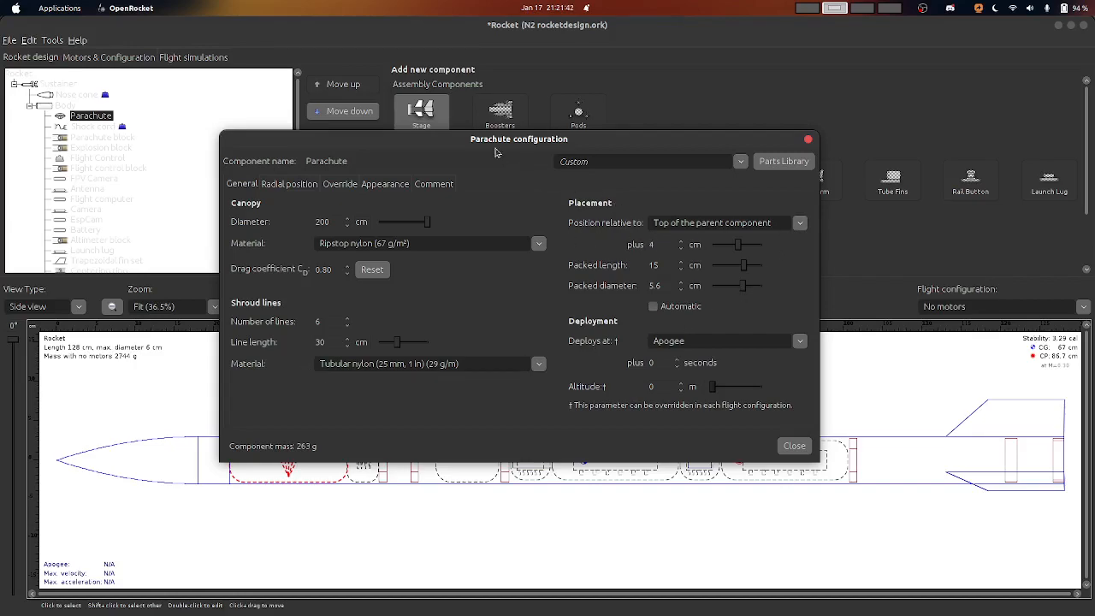
drag(474, 139, 450, 57)
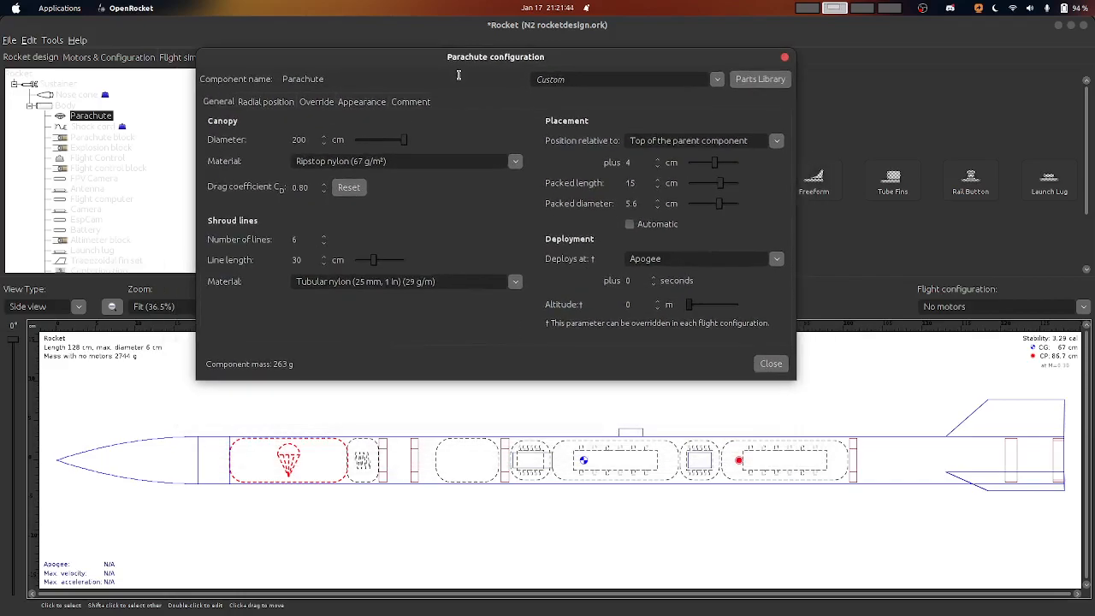
Try increasing the parachute's packed length to 31 cm
click(657, 179)
click(656, 179)
click(657, 180)
click(657, 180)
click(657, 180)
click(656, 180)
click(657, 181)
click(657, 181)
click(656, 181)
click(657, 180)
click(657, 180)
click(657, 180)
click(656, 181)
click(657, 180)
click(656, 180)
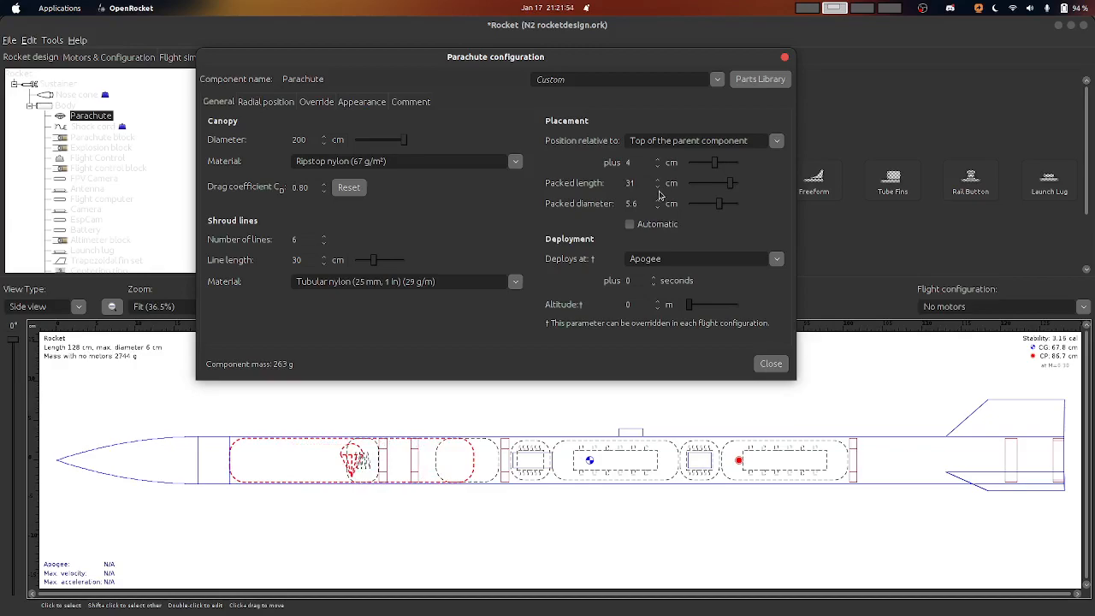
Reduce the parachute's packed length to 14 cm
click(656, 187)
click(657, 186)
click(657, 186)
click(657, 186)
click(656, 187)
click(657, 187)
click(657, 186)
click(657, 187)
click(657, 186)
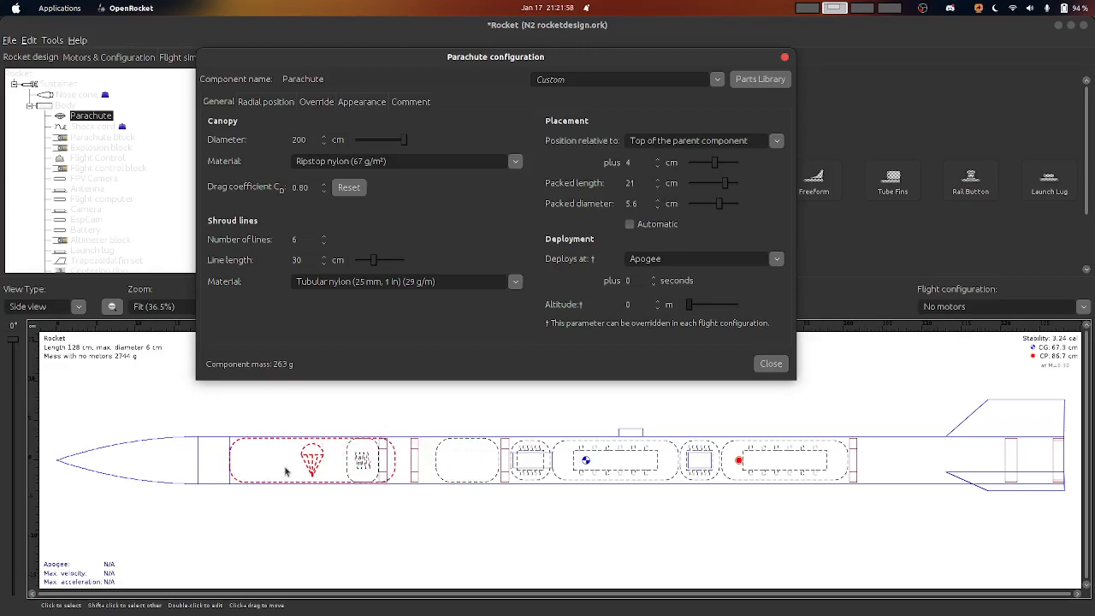
click(657, 187)
click(656, 187)
click(657, 188)
click(657, 188)
click(657, 187)
click(657, 187)
click(656, 187)
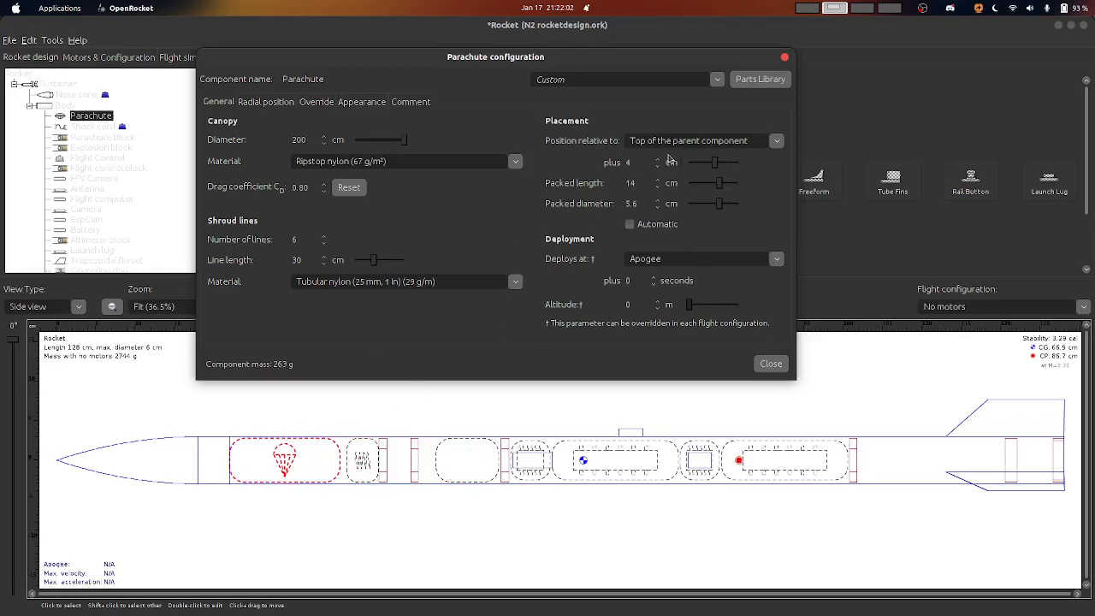
Try a 6 cm offset for the parachute from the top of the body and set it back to 4 cm
click(658, 160)
click(659, 161)
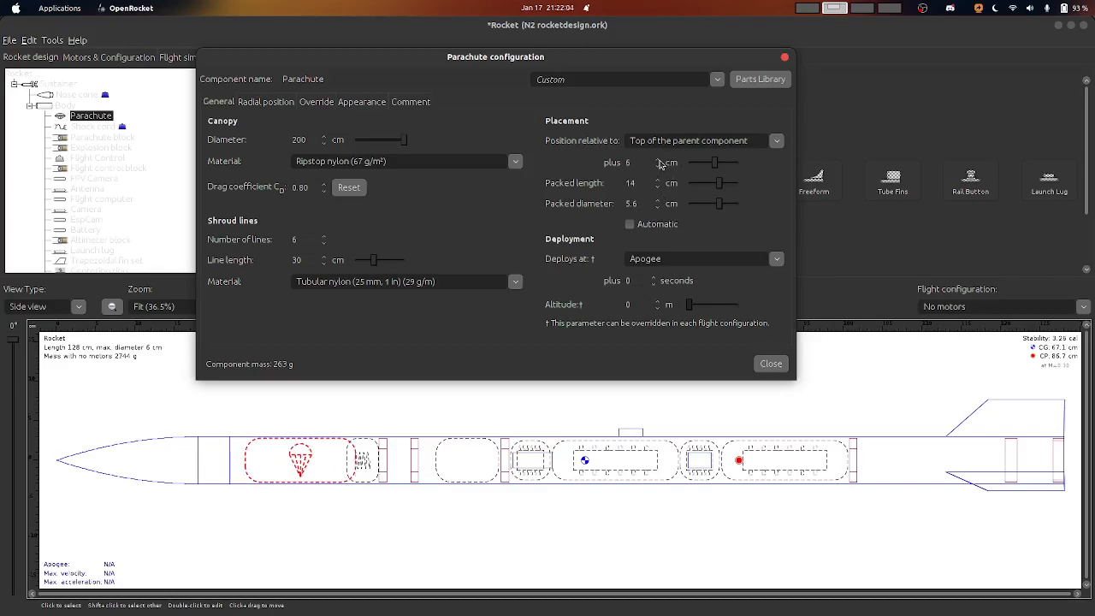
click(658, 166)
click(658, 166)
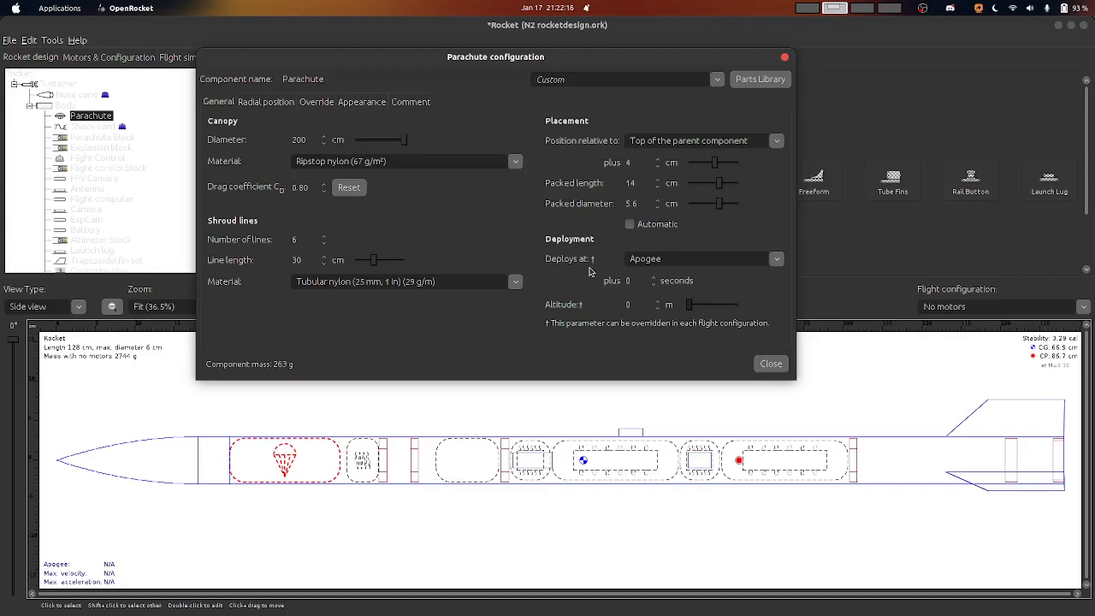
Try parachute deployment at a specific altitude of 100 m during descent and switch the deployment back to apogee
click(776, 261)
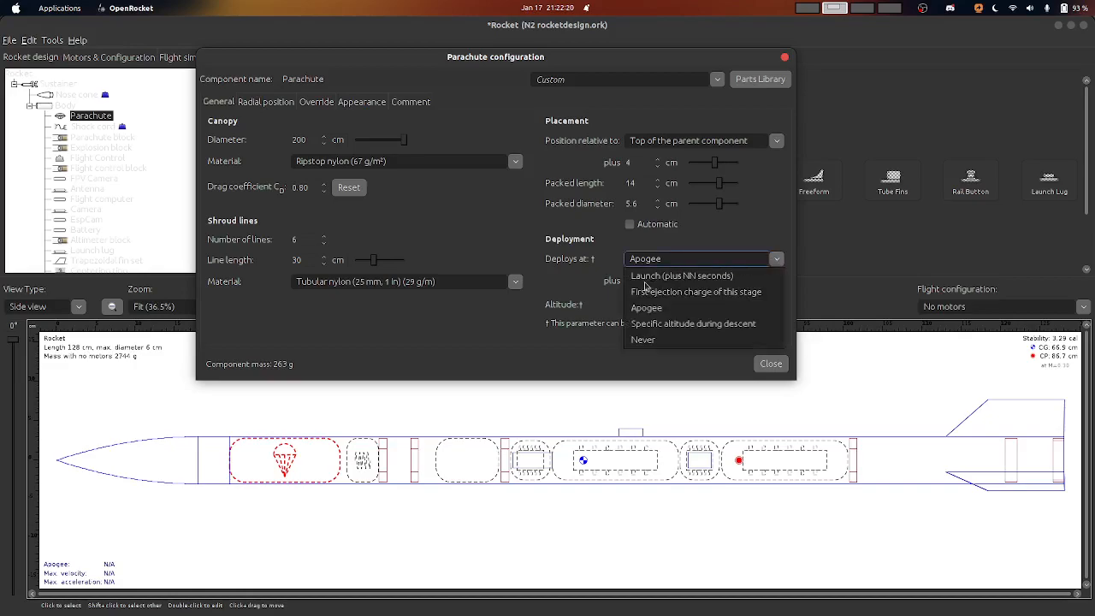
click(652, 315)
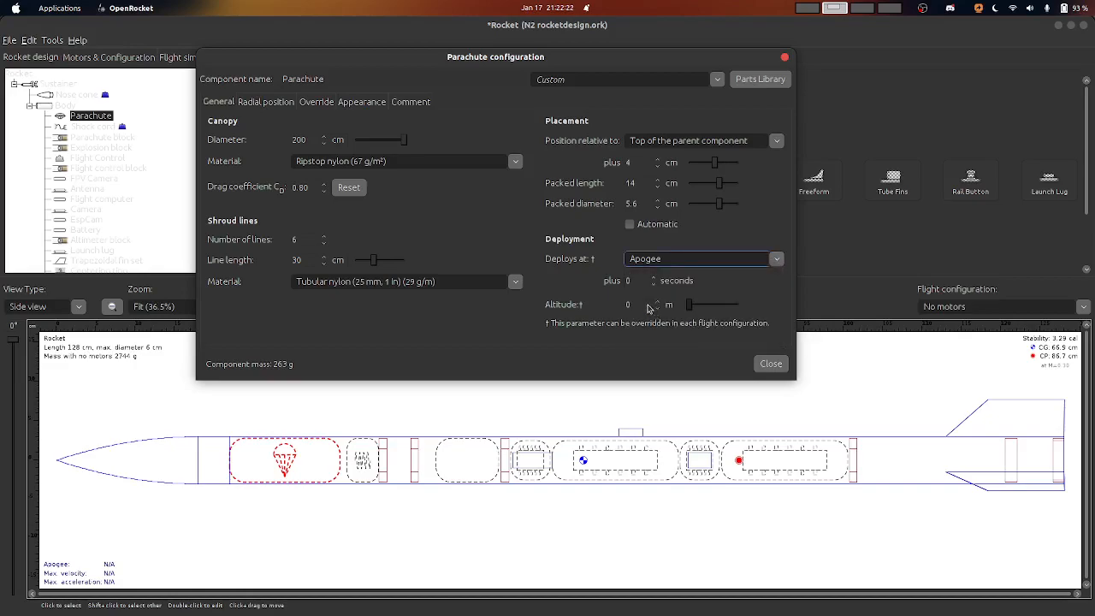
click(775, 261)
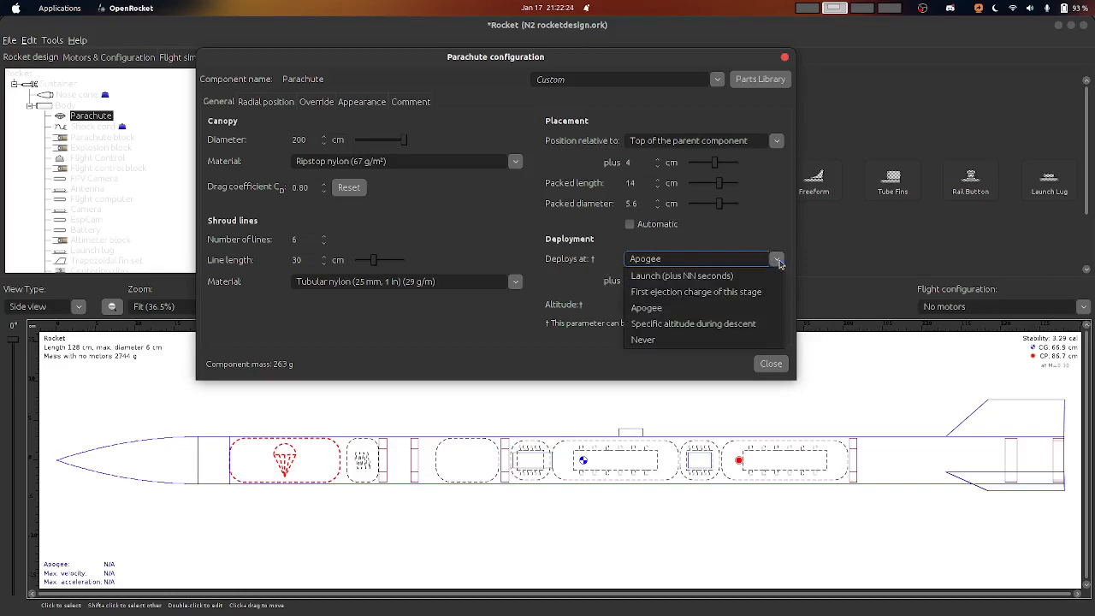
click(672, 325)
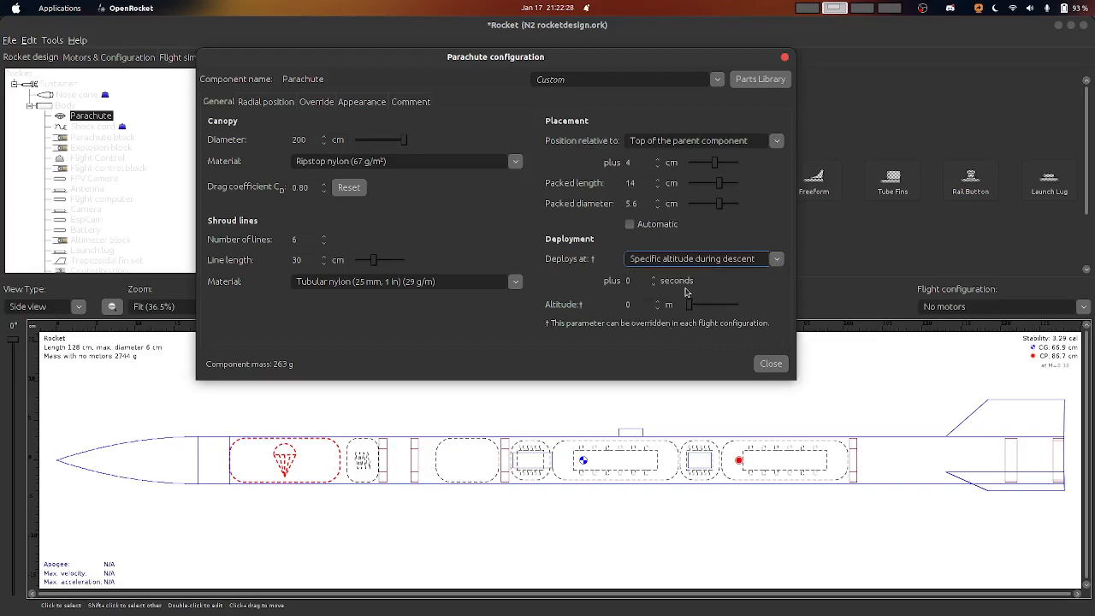
click(636, 304)
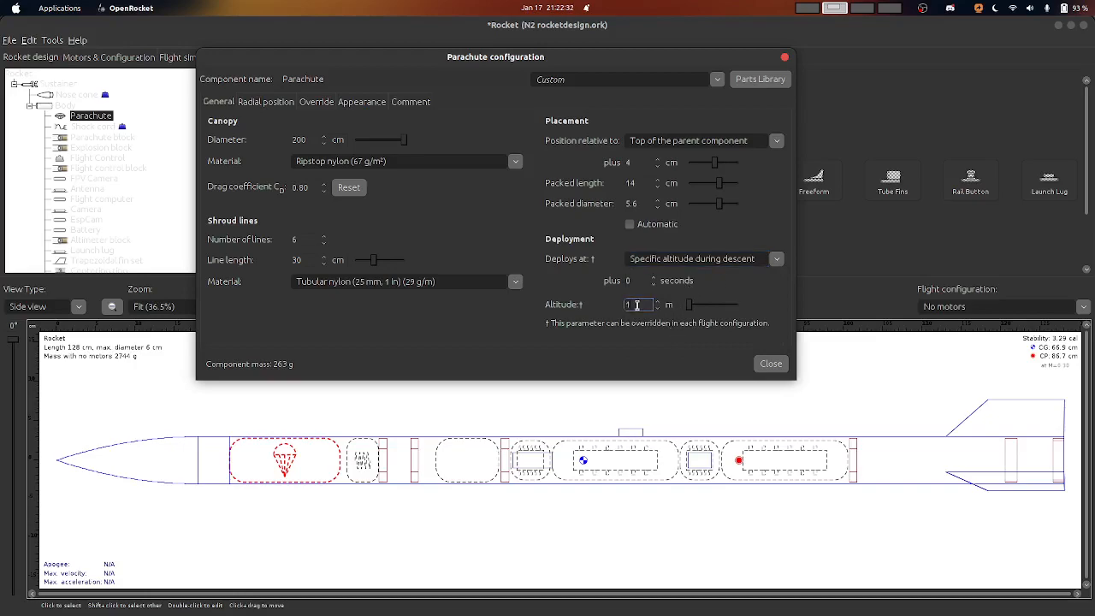
text(100)
click(776, 258)
click(675, 310)
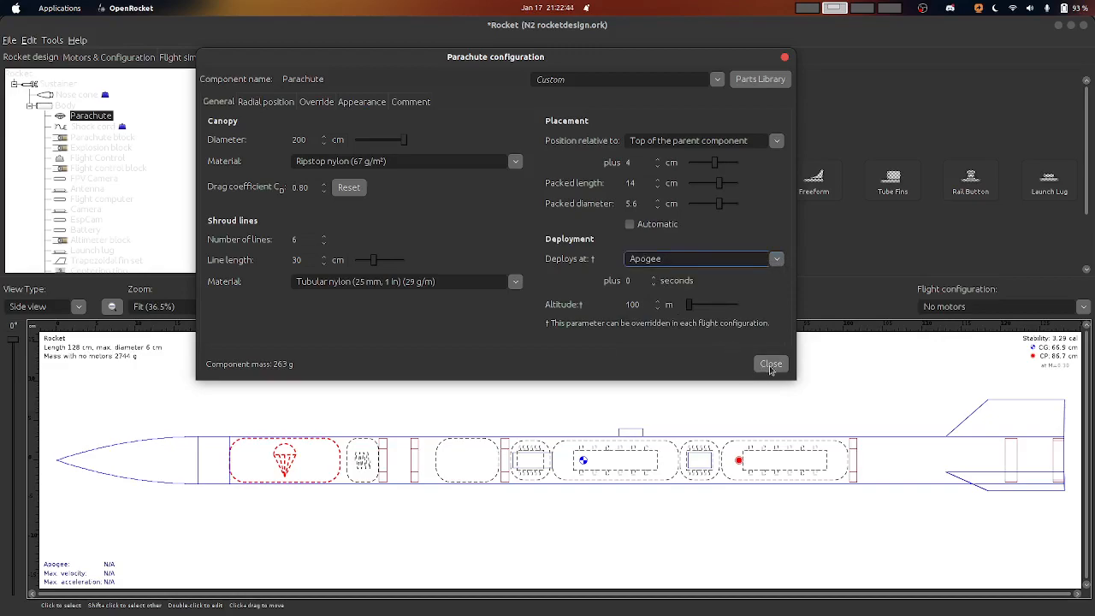
Review the parachute's radial position and override options, and close its configuration
click(267, 102)
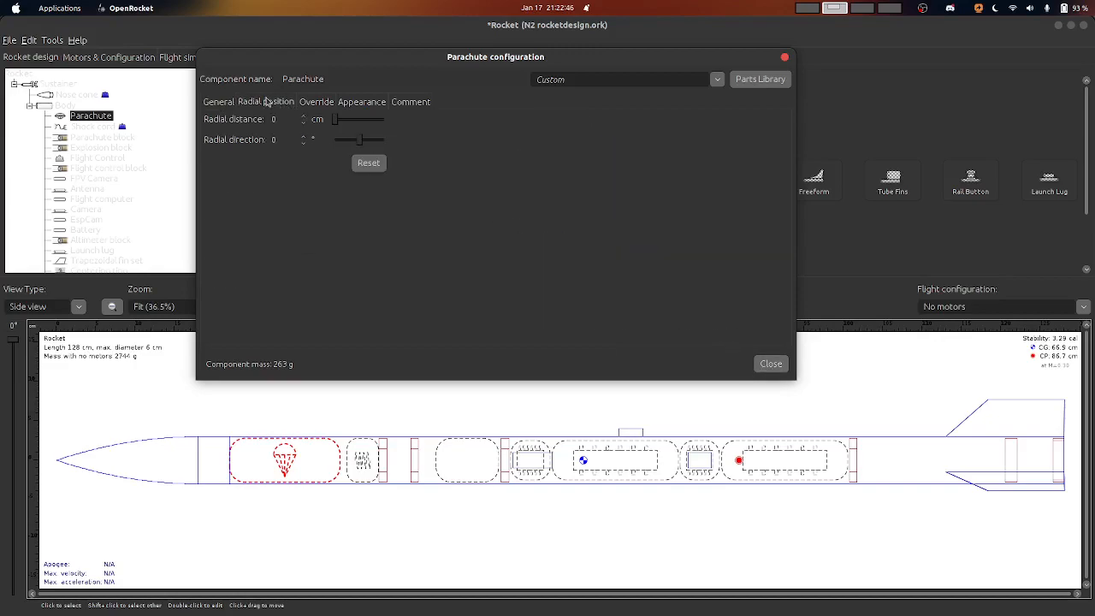
click(319, 104)
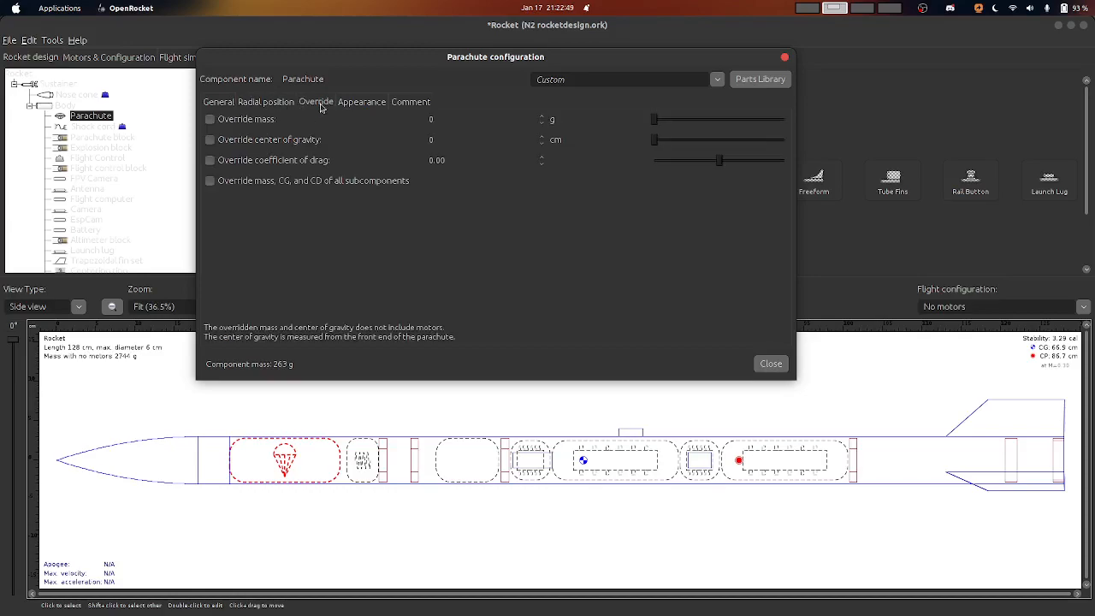
click(369, 110)
click(313, 108)
click(770, 364)
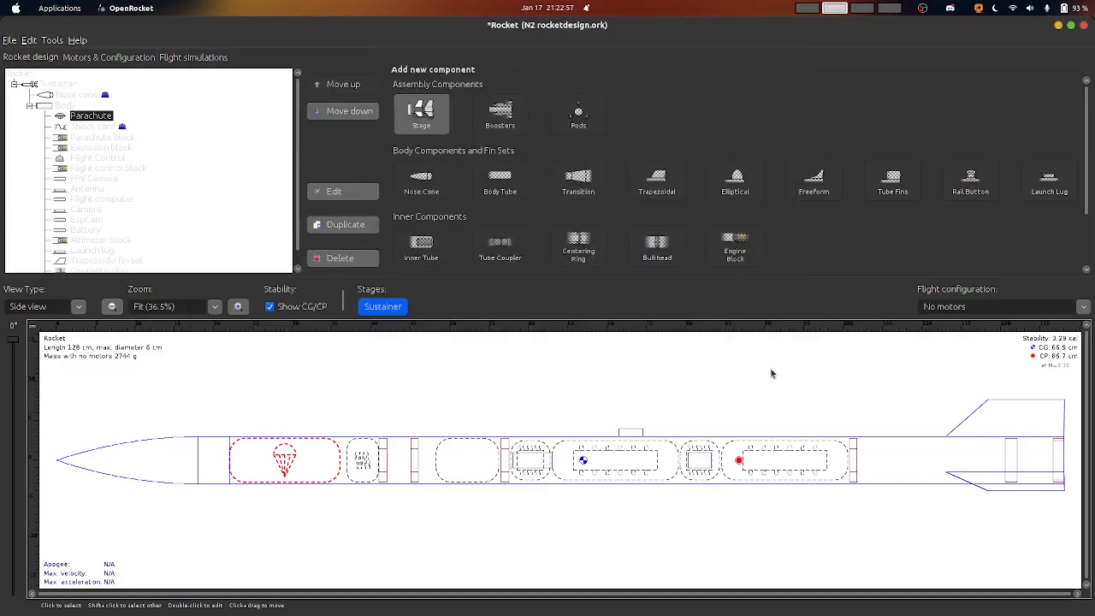
Open the shock cord's general settings and review the available cord materials and the custom material definition without changing the material
double_click(102, 127)
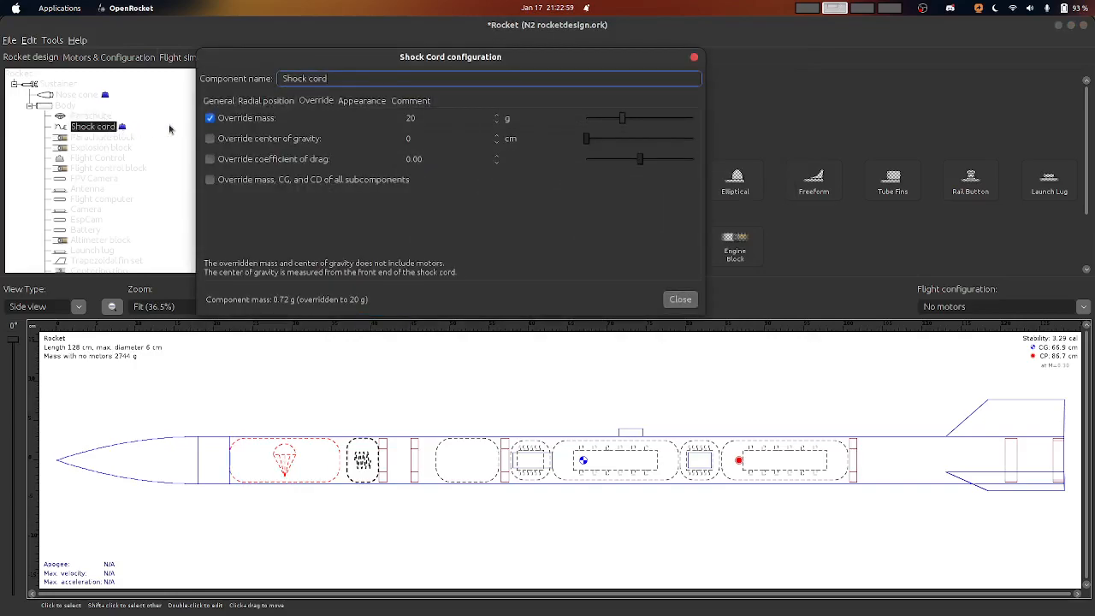
click(224, 102)
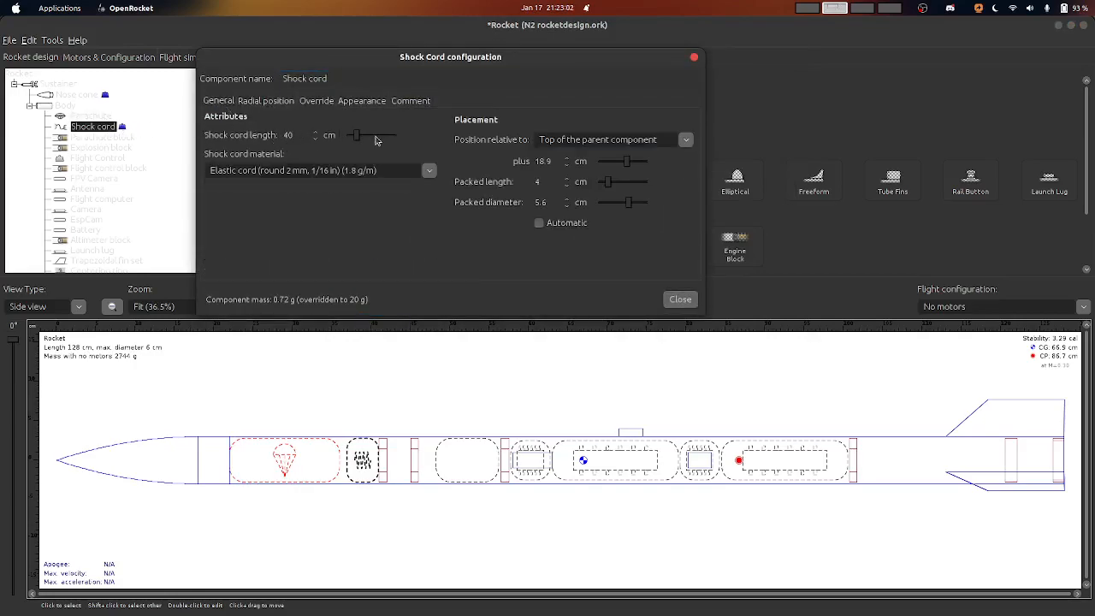
click(431, 175)
scroll(340, 230, down, 5)
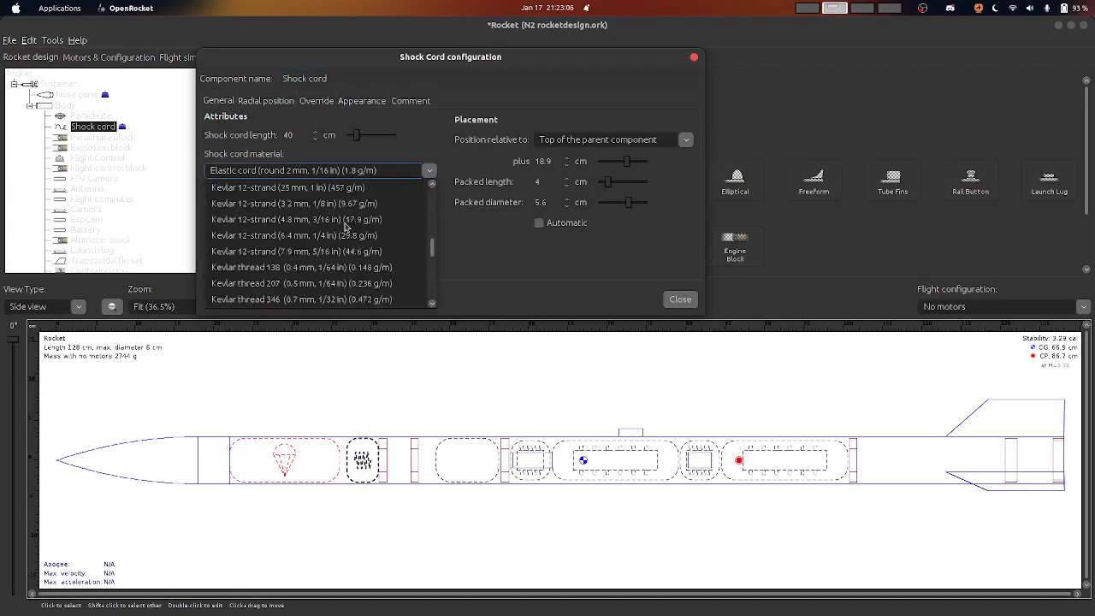
scroll(276, 211, up, 5)
scroll(276, 211, up, 5)
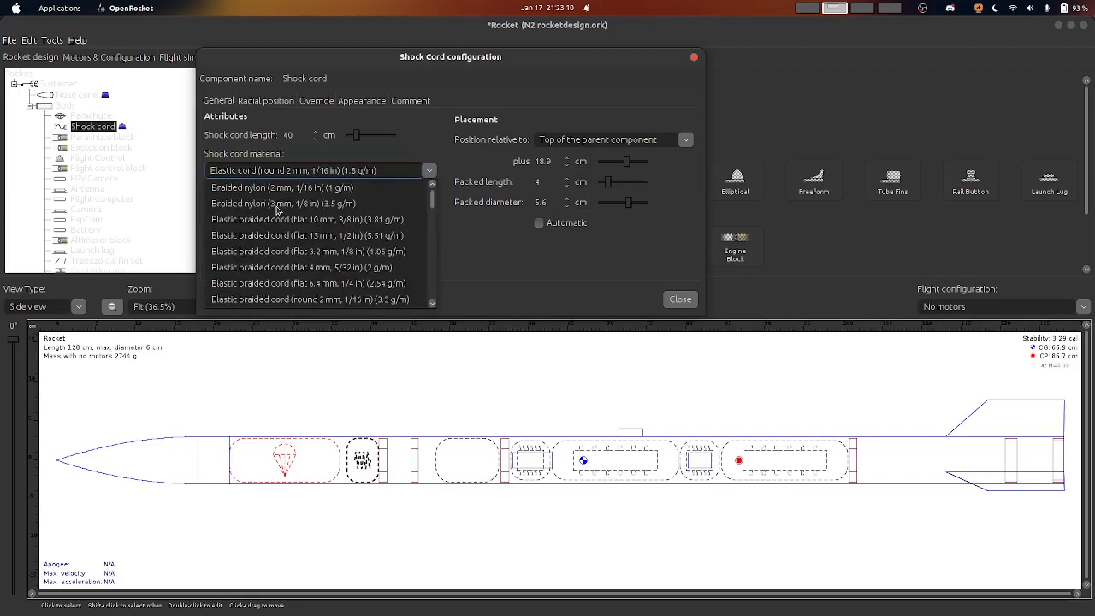
scroll(315, 246, down, 10)
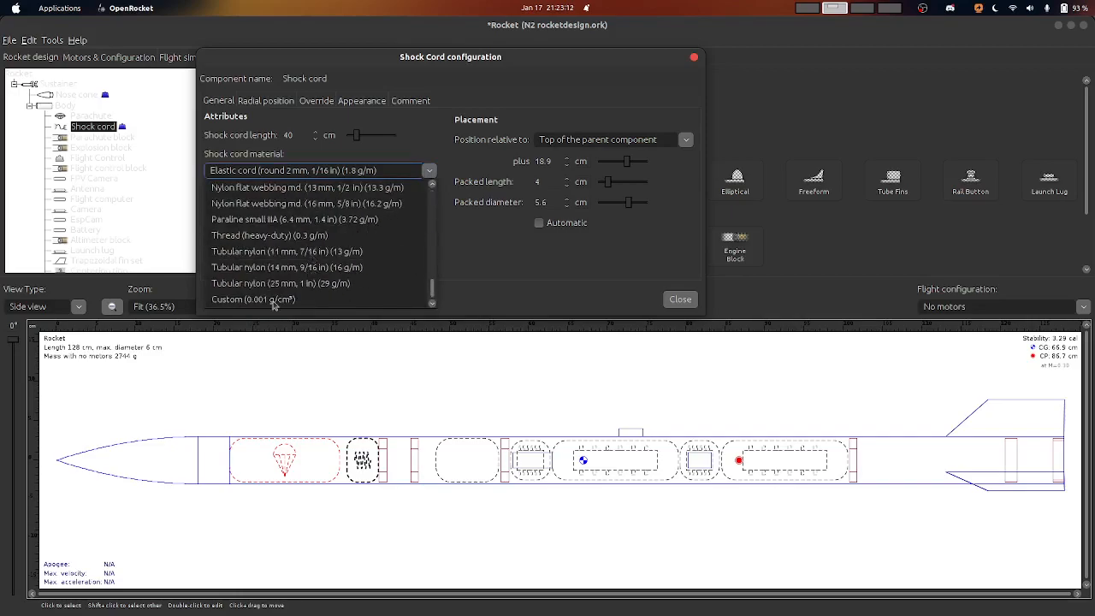
click(266, 301)
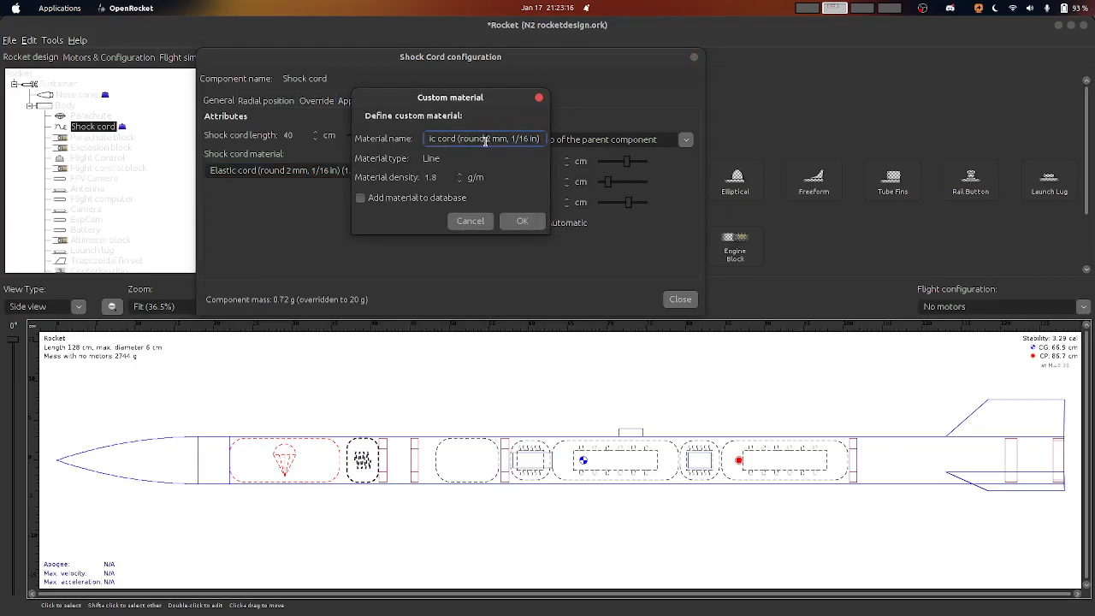
click(449, 217)
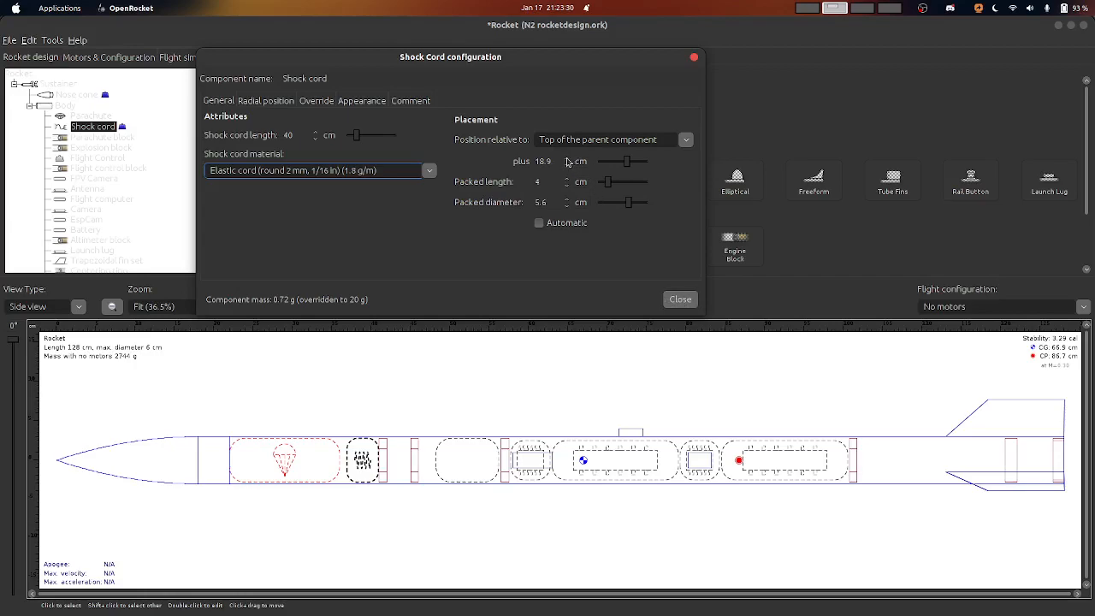
Try a 20.9 cm offset for the shock cord from the top of the body, set it back to 18.9 cm, and close its configuration
scroll(567, 162, up, 4)
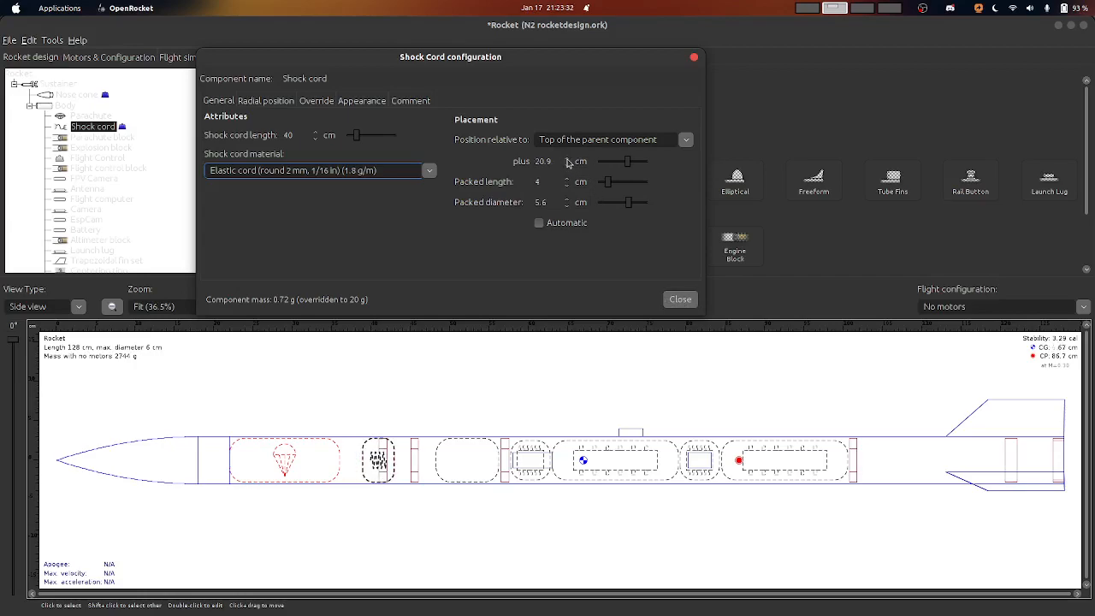
scroll(567, 169, down, 5)
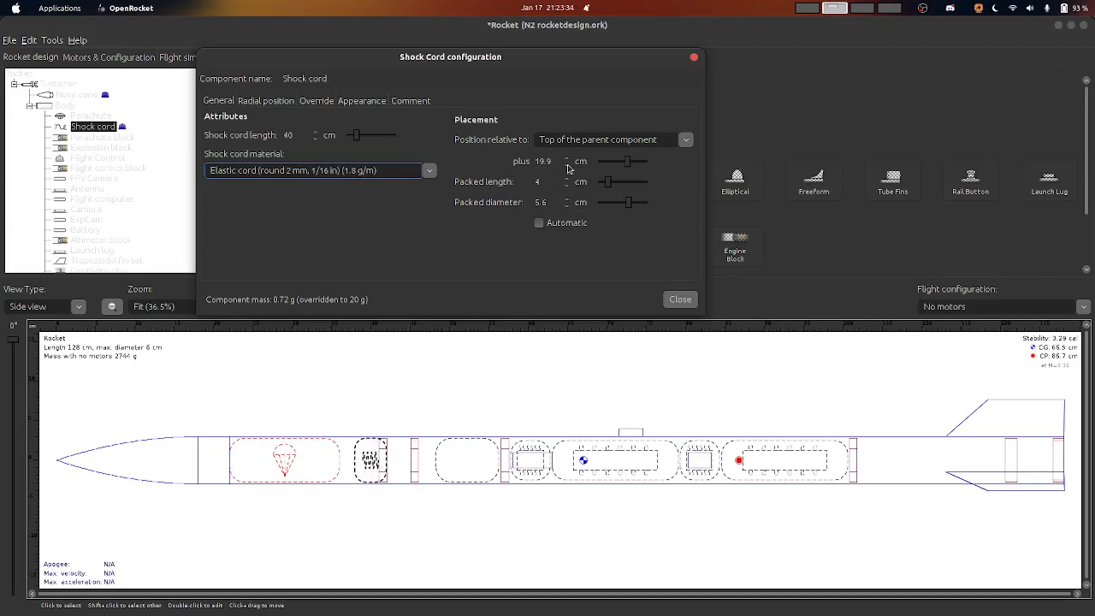
scroll(567, 163, up, 1)
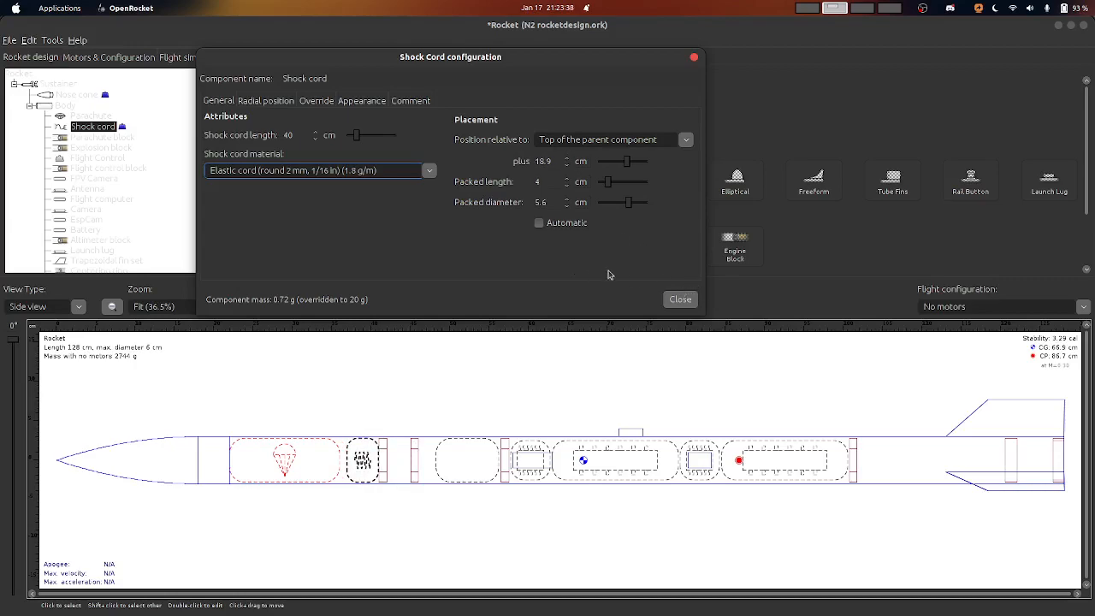
click(681, 299)
Review the parachute block's general and override settings and close its configuration
click(93, 138)
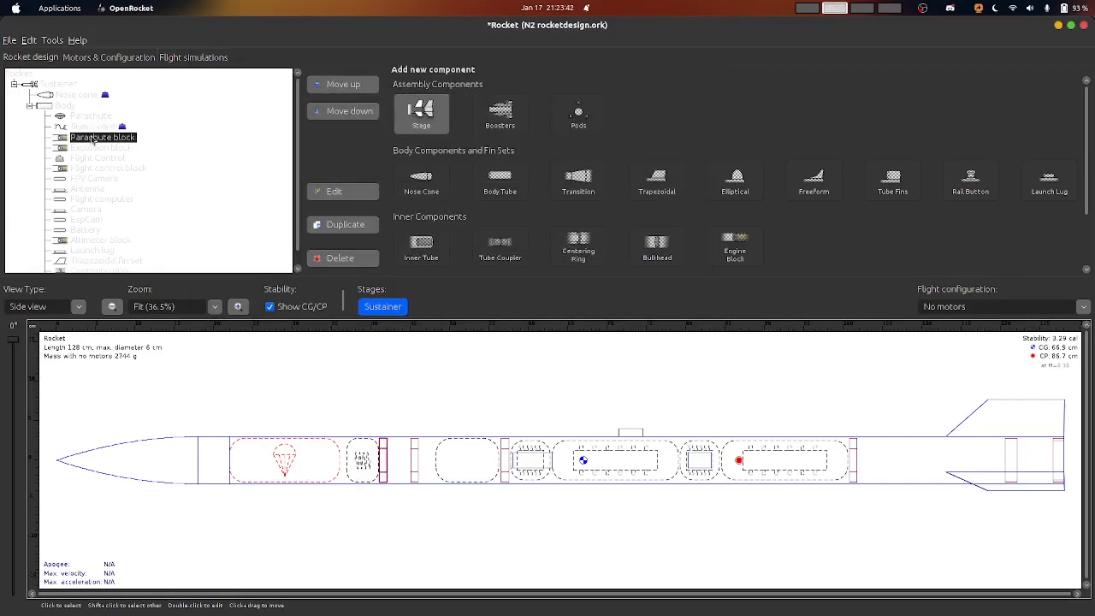
double_click(93, 139)
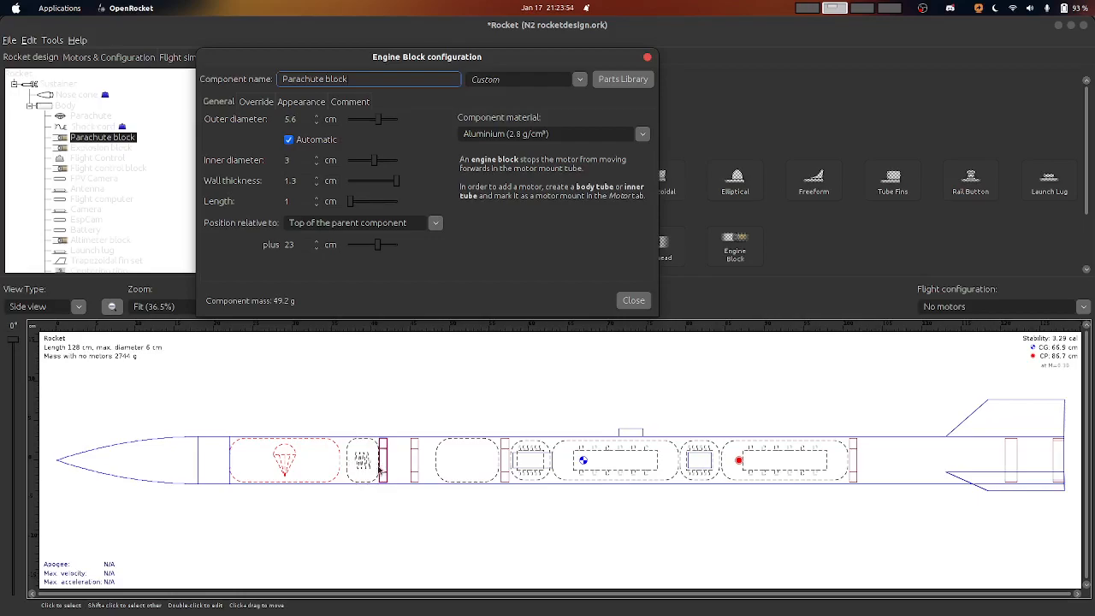
click(254, 102)
click(224, 102)
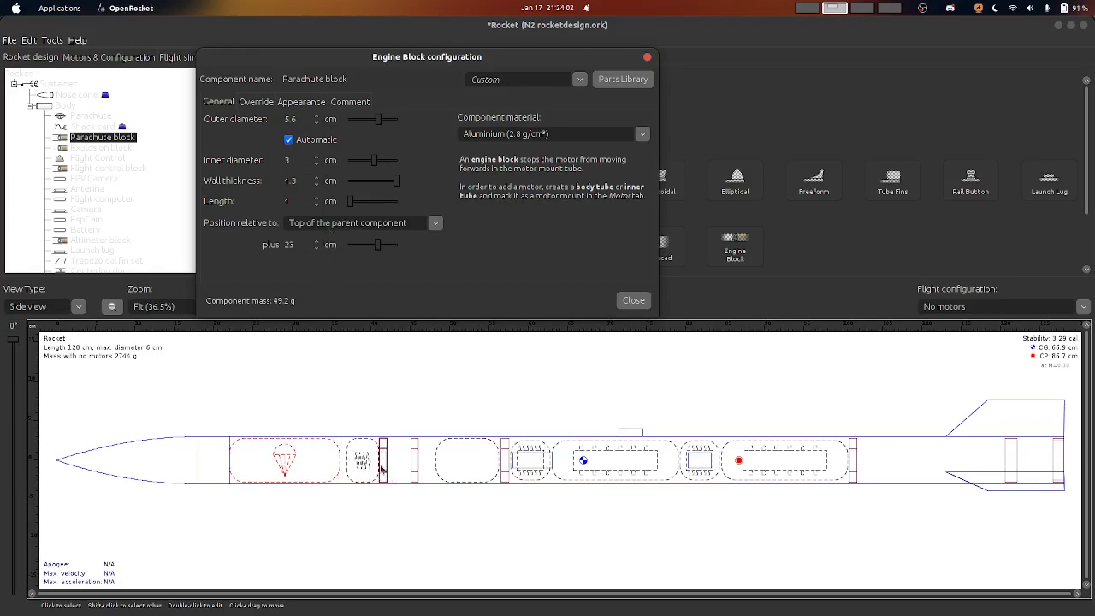
click(633, 301)
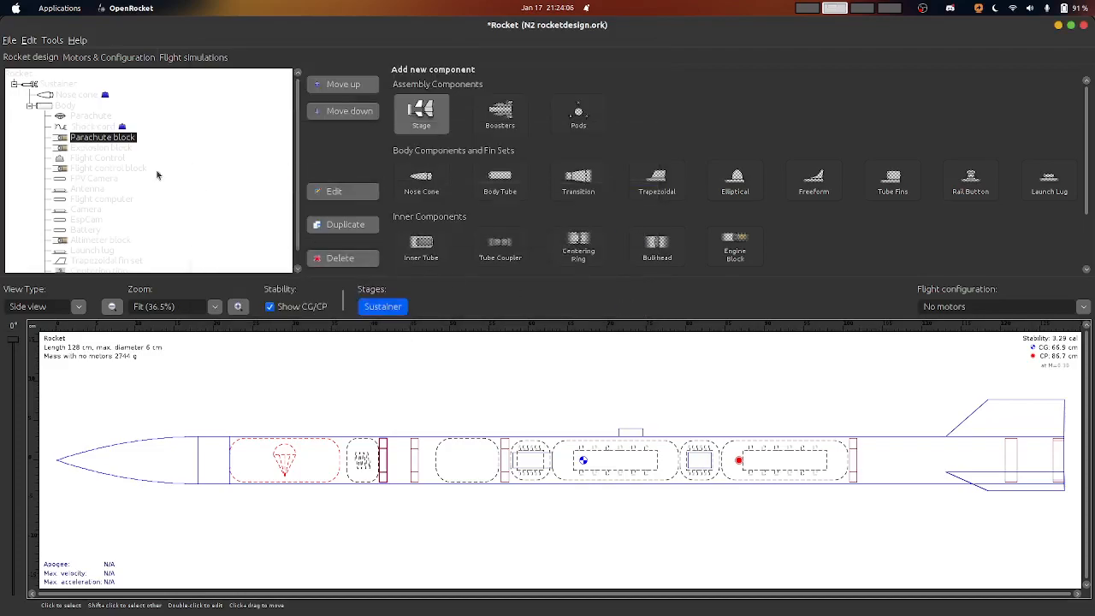
Highlight the explosion block, flight control block, flight control, flight computer and FPV camera in turn to locate them in the rocket
click(88, 148)
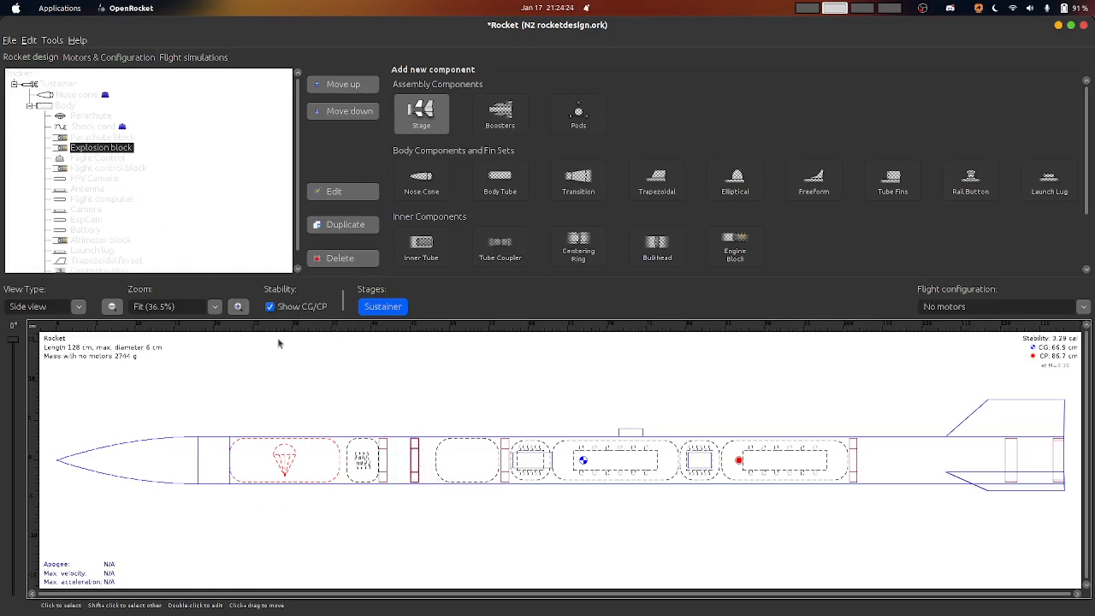
click(503, 468)
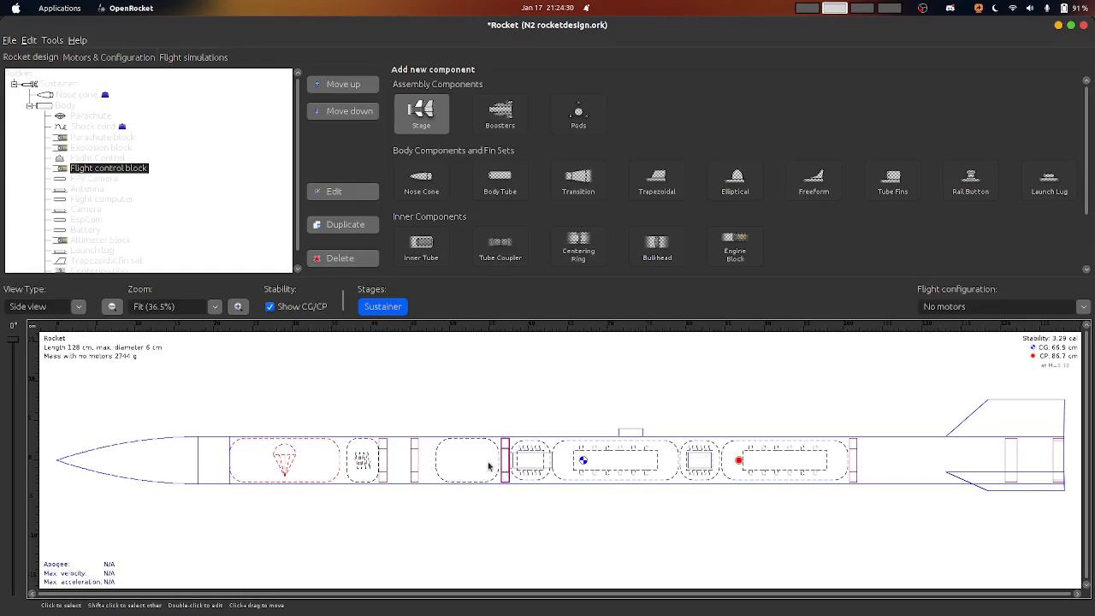
click(473, 462)
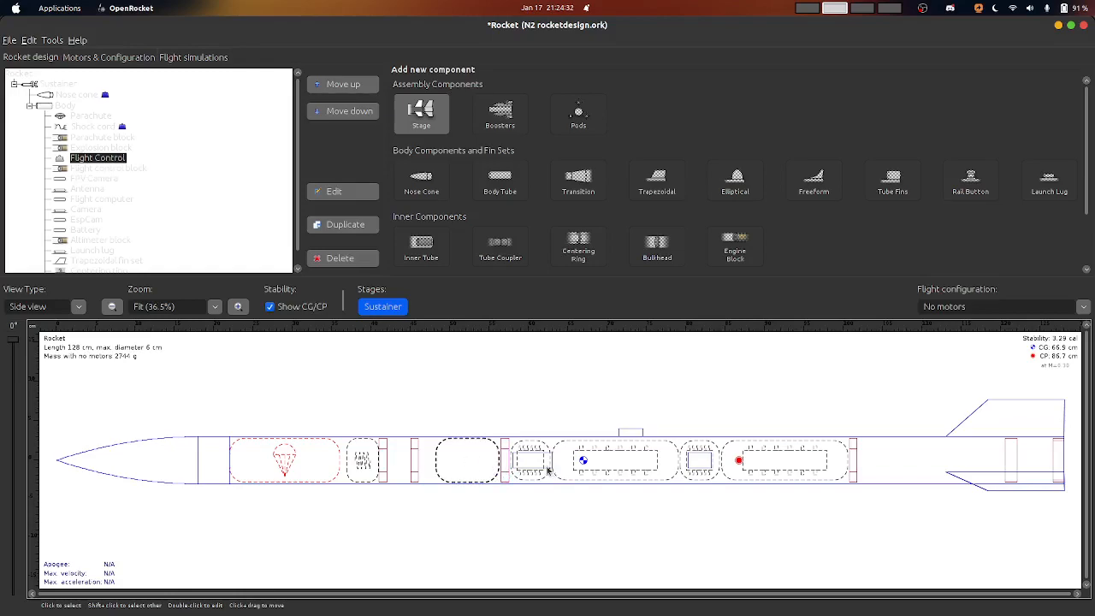
click(581, 466)
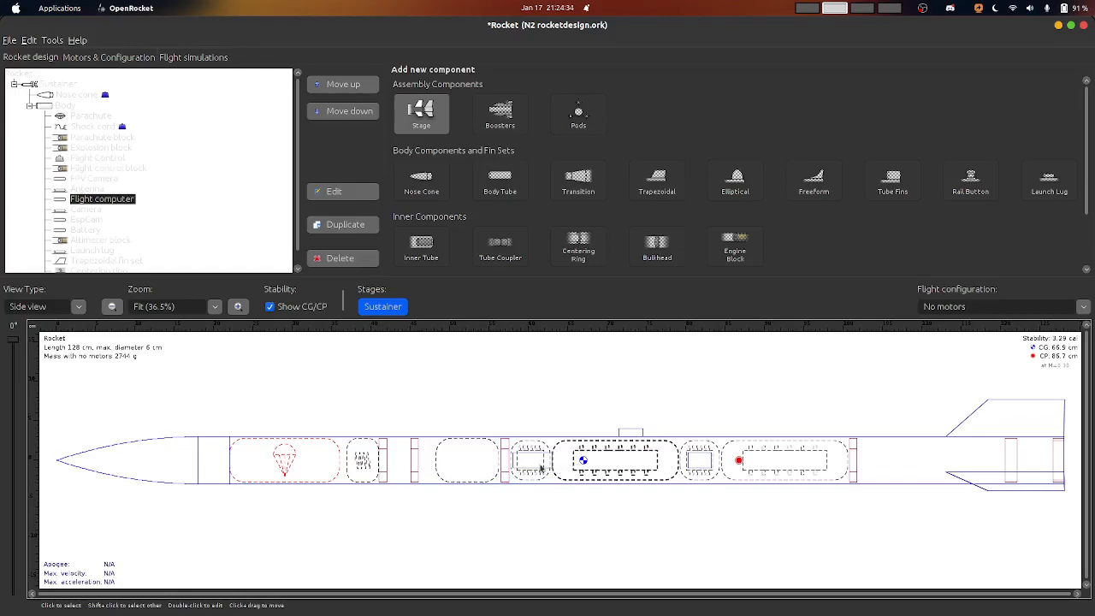
click(540, 466)
click(92, 178)
click(95, 168)
click(90, 159)
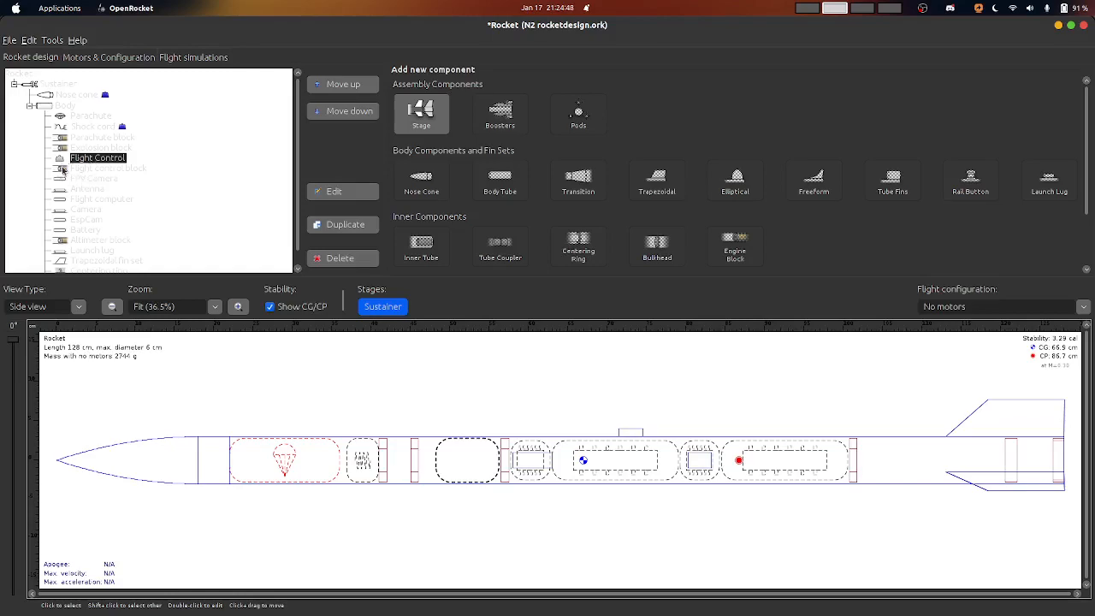
Review the FPV camera's mass component settings and available mass types, and close its configuration
click(81, 179)
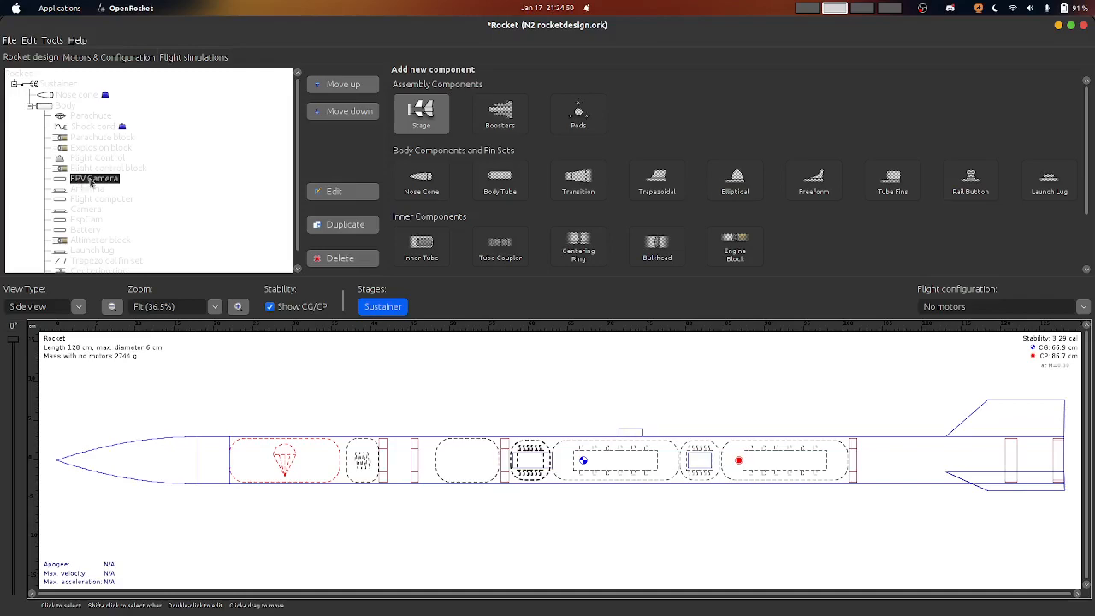
double_click(91, 180)
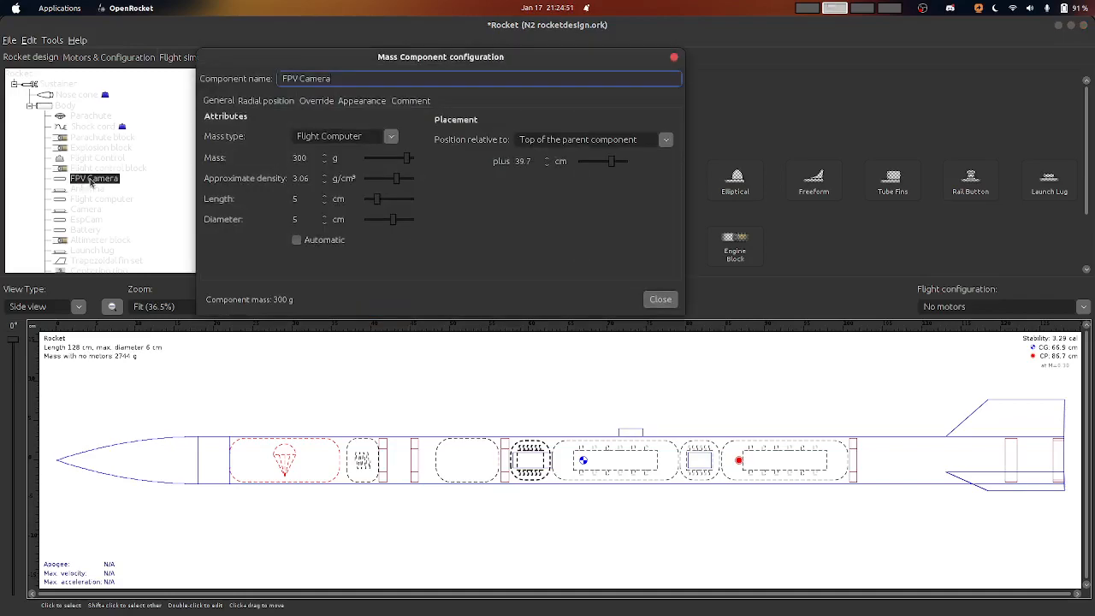
click(389, 138)
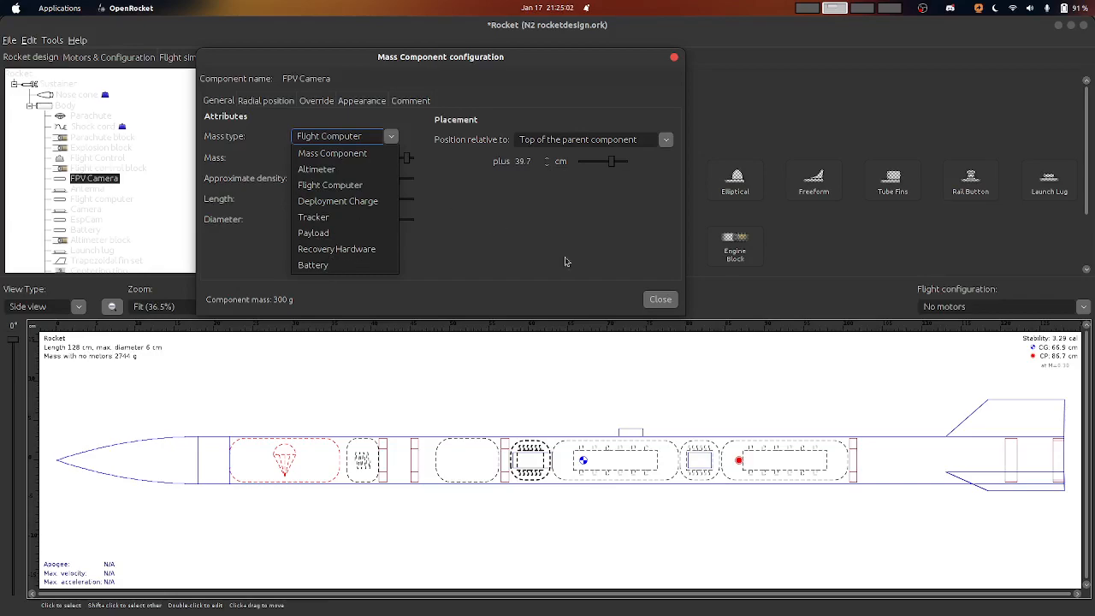
click(673, 303)
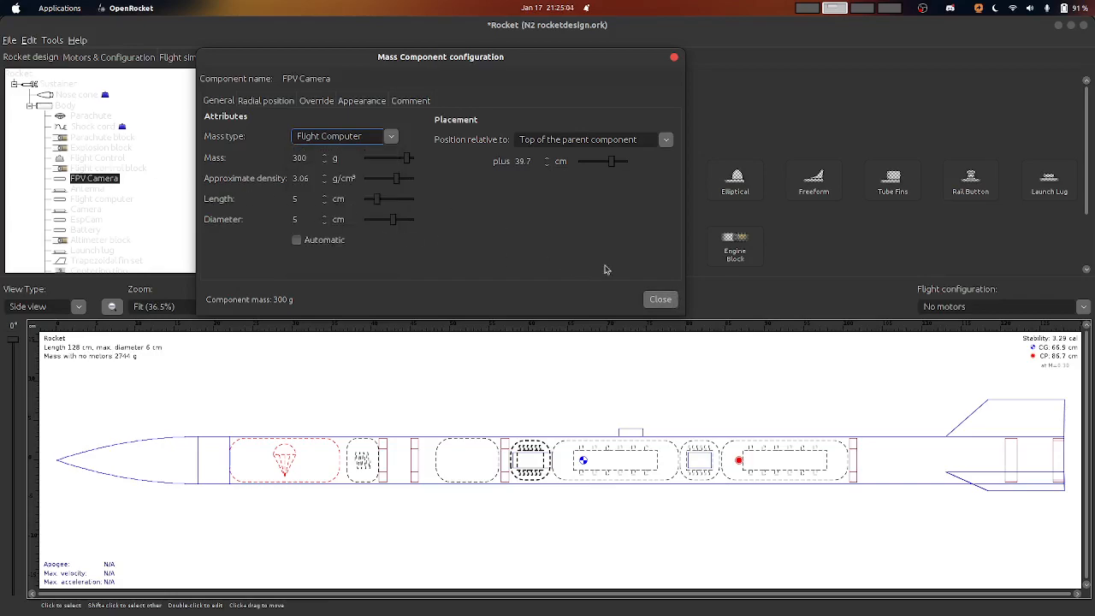
click(666, 301)
Highlight the antenna, flight computer and camera in turn to locate them in the body
click(89, 190)
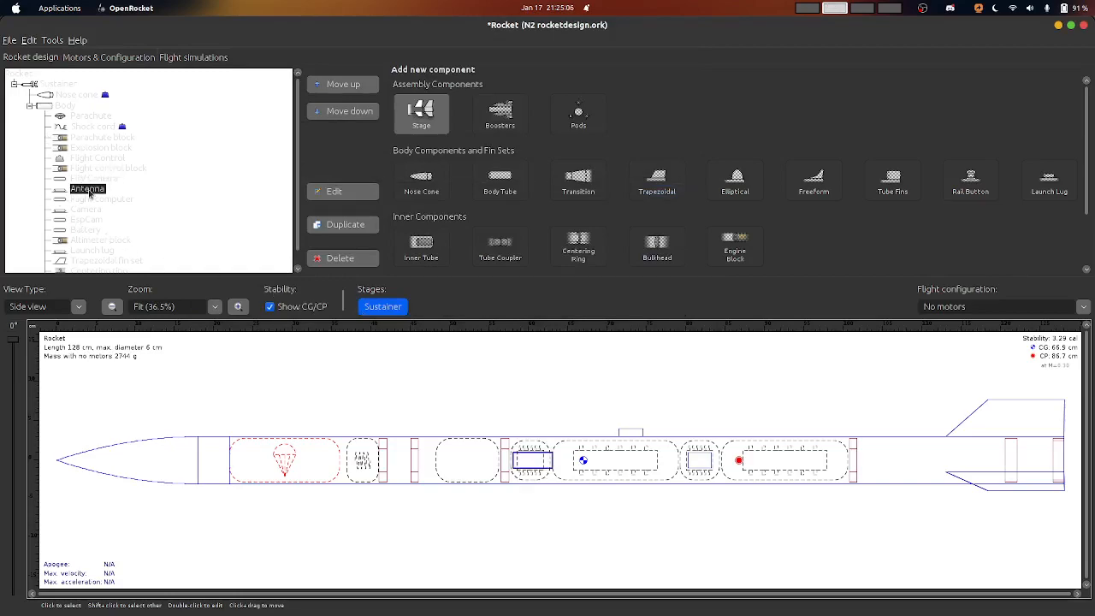
click(98, 200)
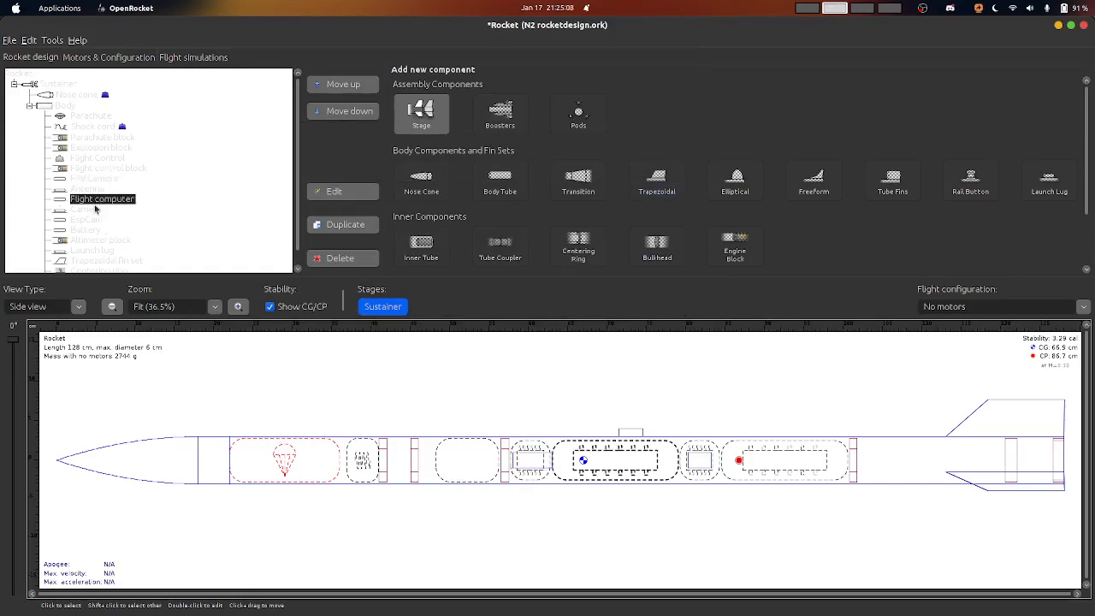
click(85, 210)
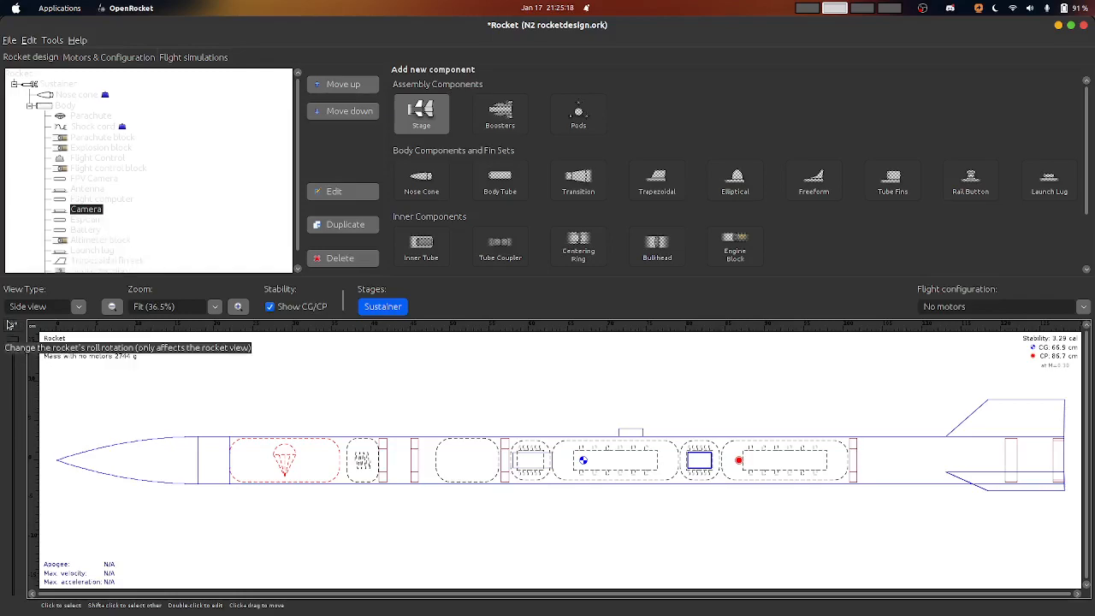
Roll the rocket view to 94° to inspect the external antenna, camera and launch lug, and return the roll to 0°
drag(5, 335, 3, 413)
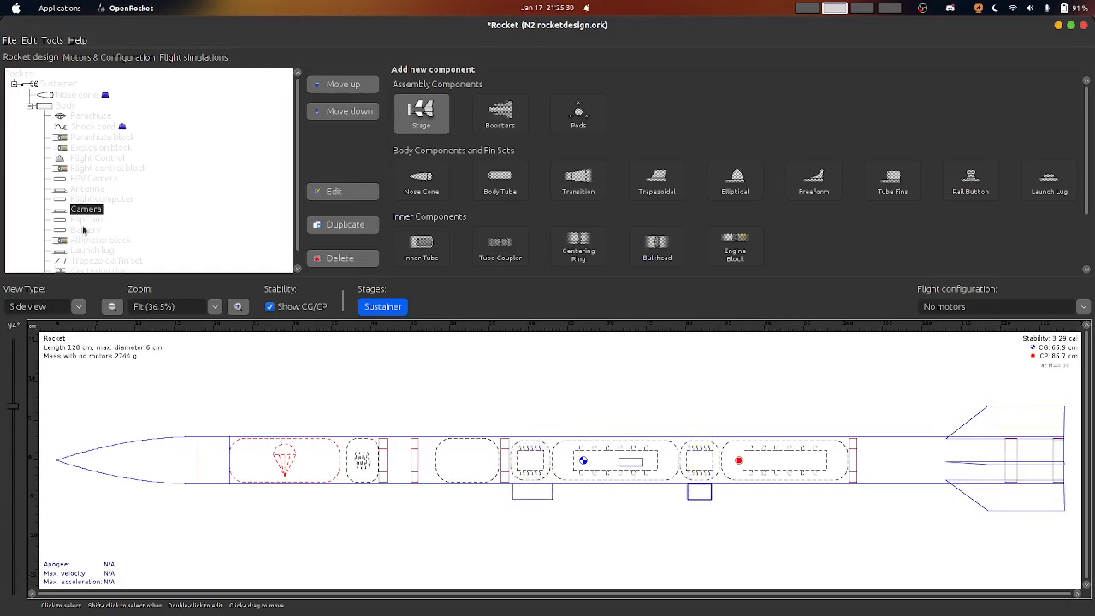
click(532, 497)
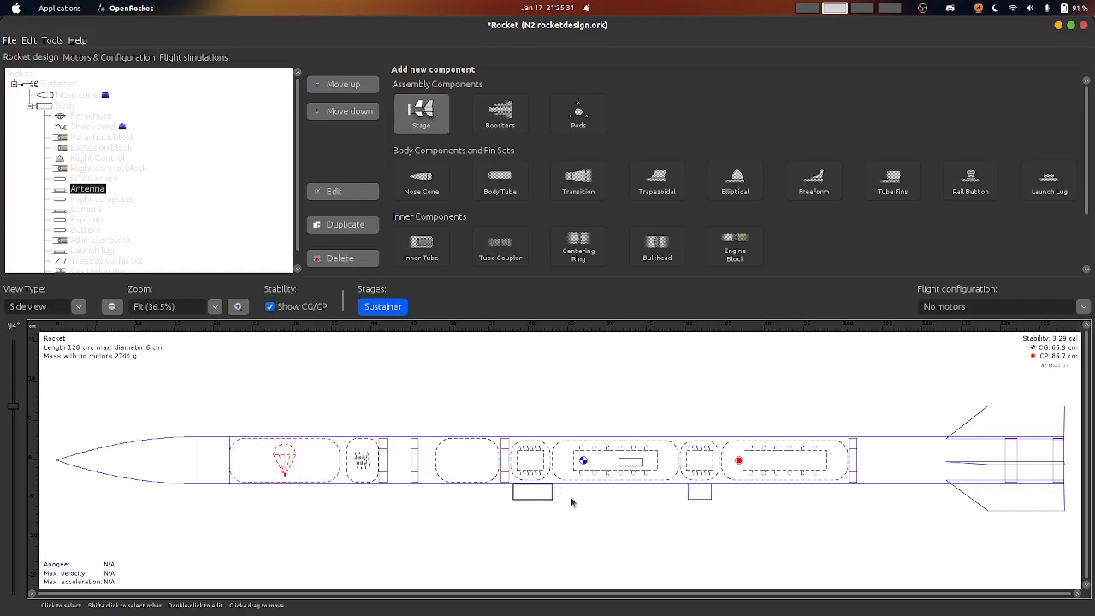
click(700, 494)
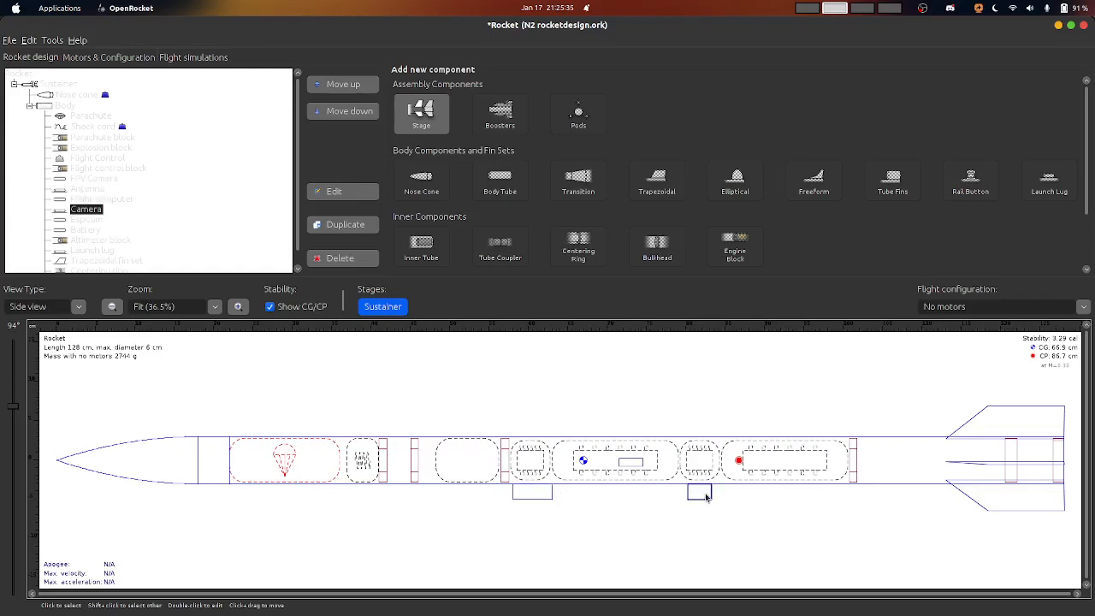
click(634, 465)
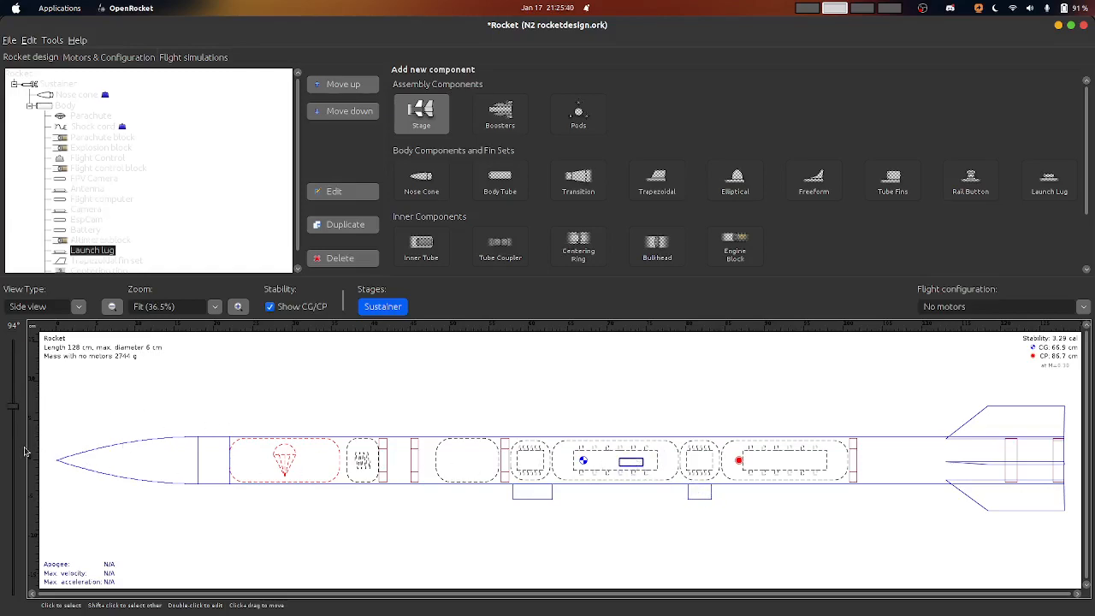
drag(14, 413, 15, 341)
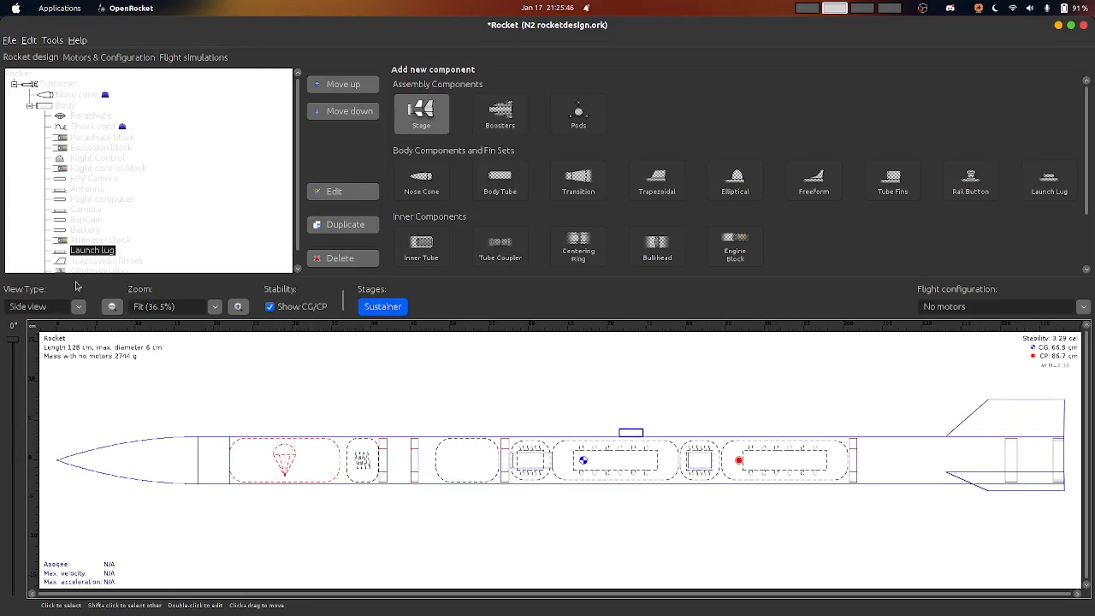
Highlight the altimeter block and the battery to locate them, and bring the remaining body components into the component list
click(93, 240)
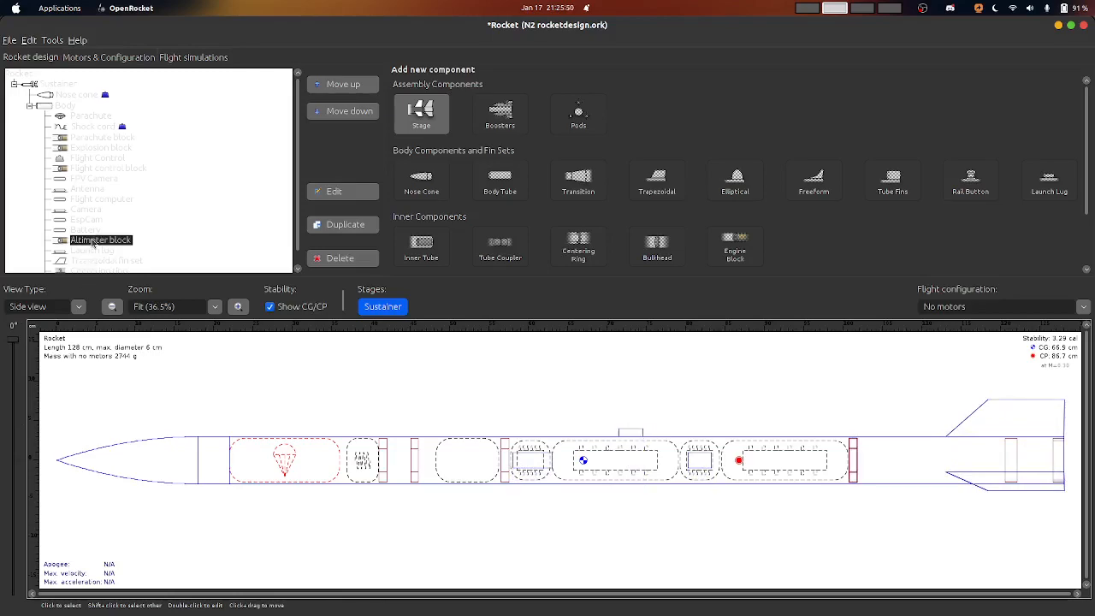
click(86, 230)
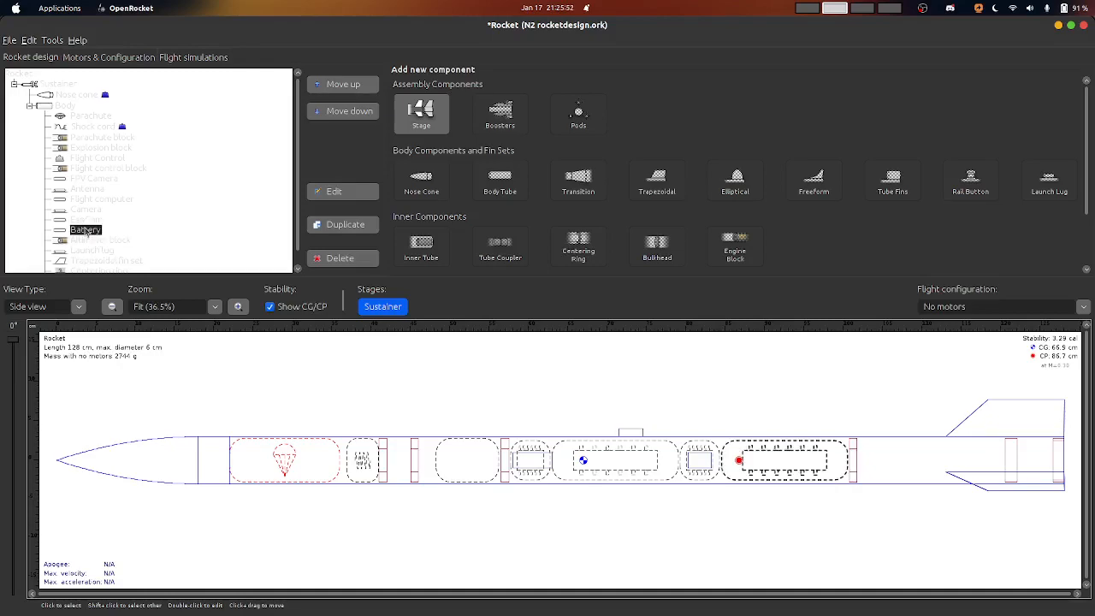
click(86, 240)
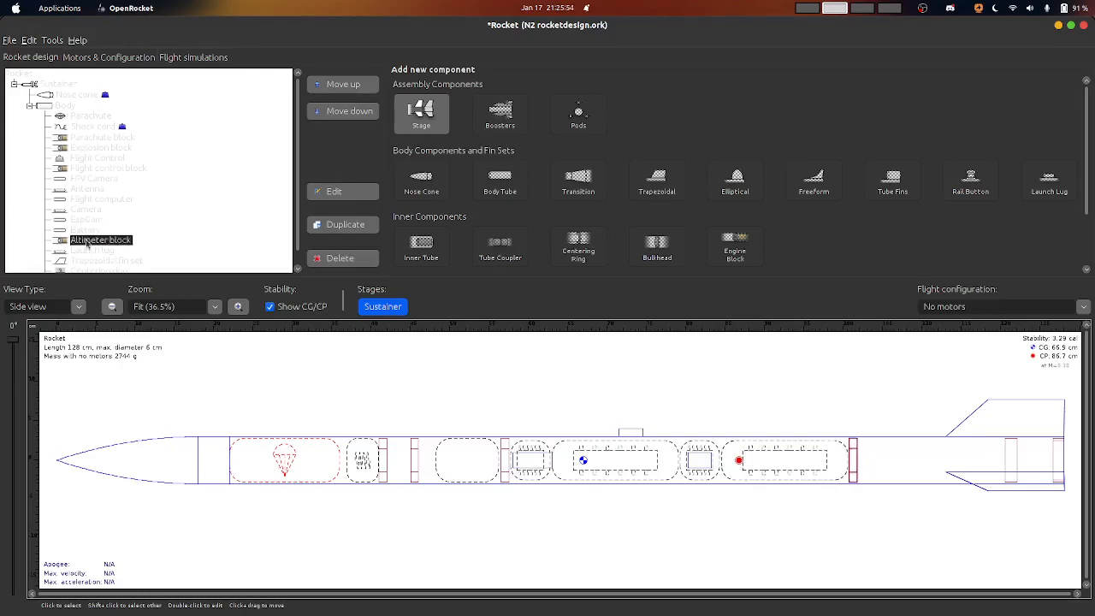
scroll(86, 242, down, 1)
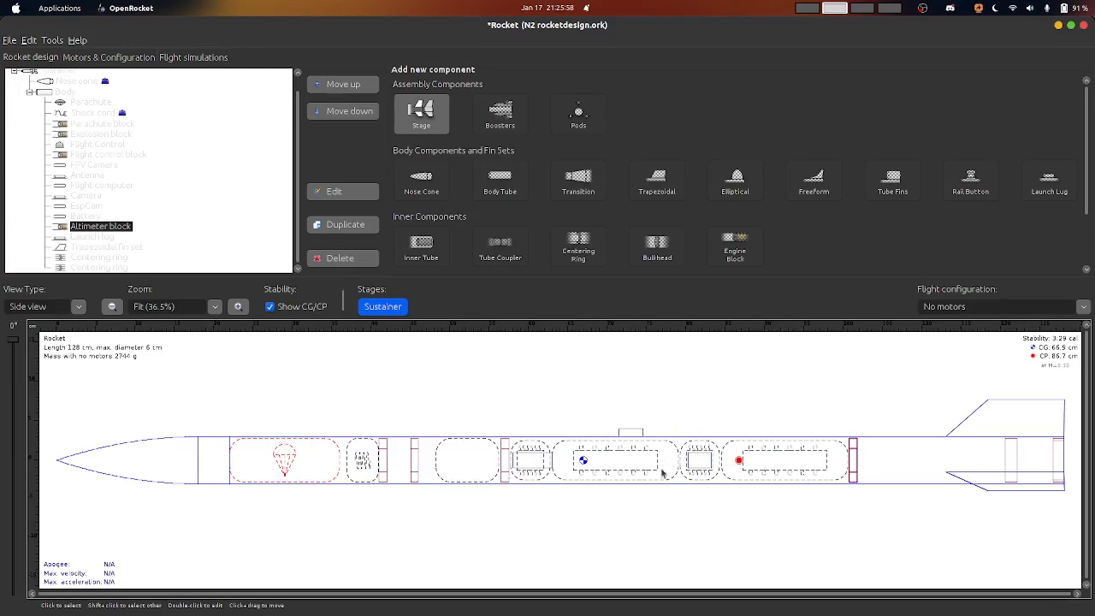
Highlight the launch lug, the trapezoidal fin set and the two centering rings in turn to locate them on the rocket
click(97, 241)
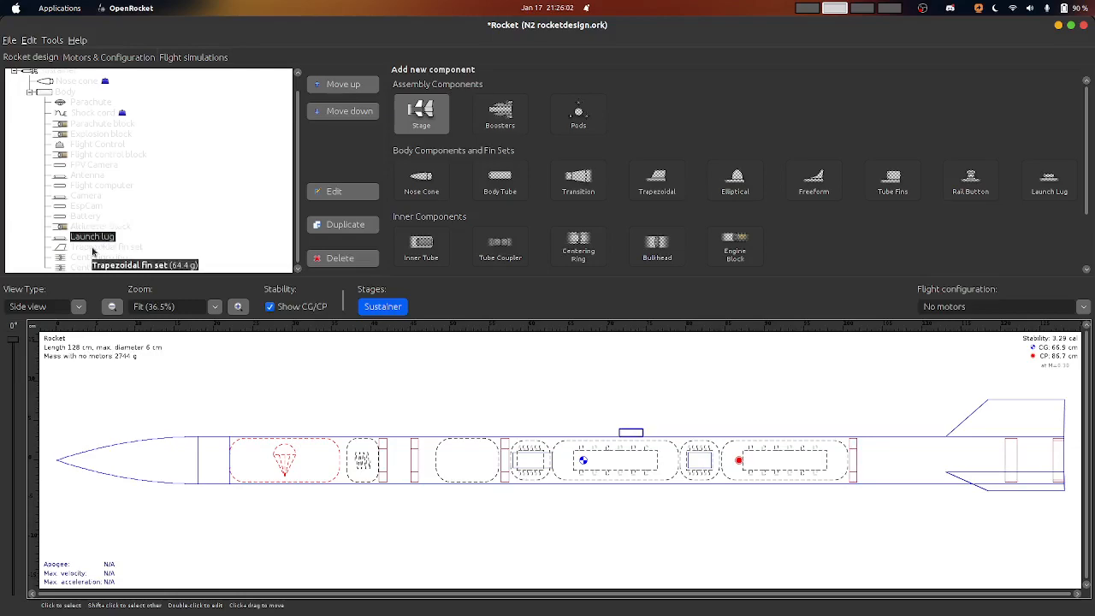
click(93, 248)
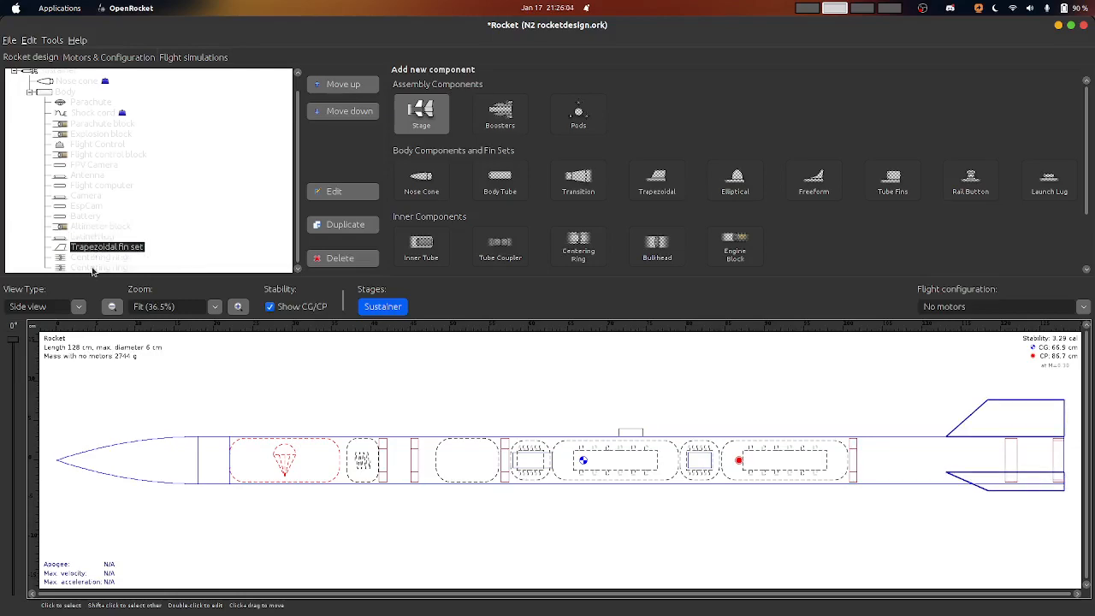
click(96, 257)
click(100, 249)
click(94, 258)
click(94, 268)
click(100, 258)
click(101, 267)
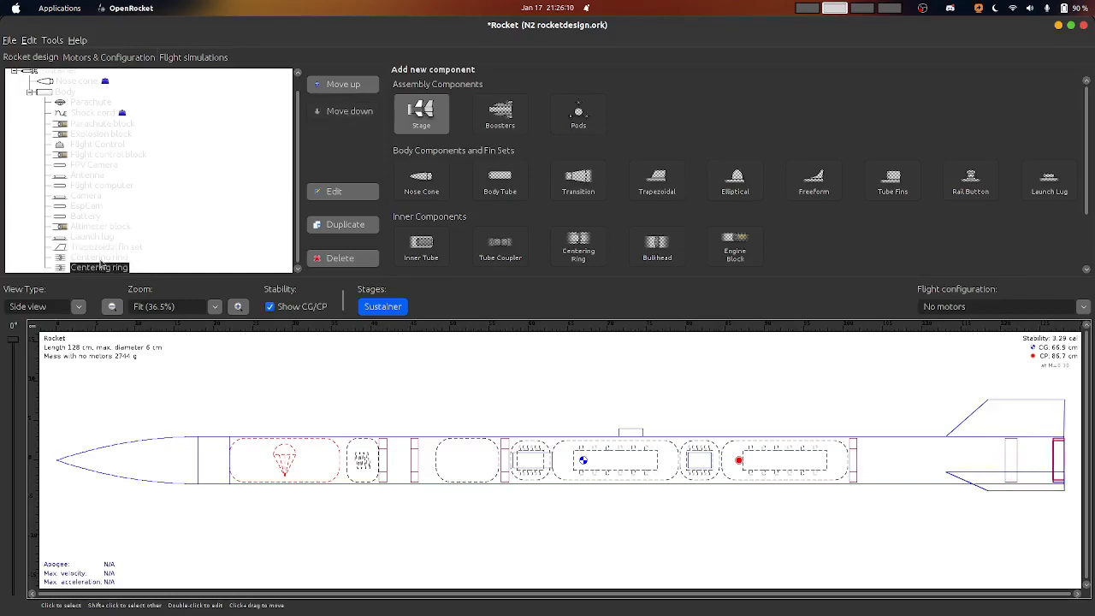
click(103, 257)
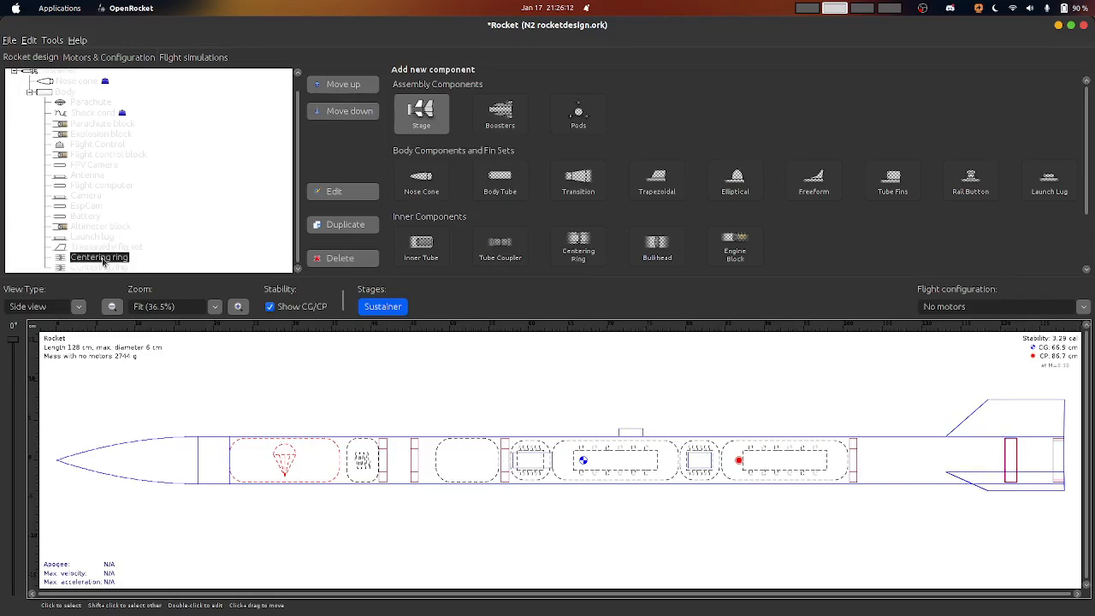
click(1058, 468)
click(1014, 469)
Open the trapezoidal fin set's configuration, place it clear of the component list, and review its general settings
key(Up)
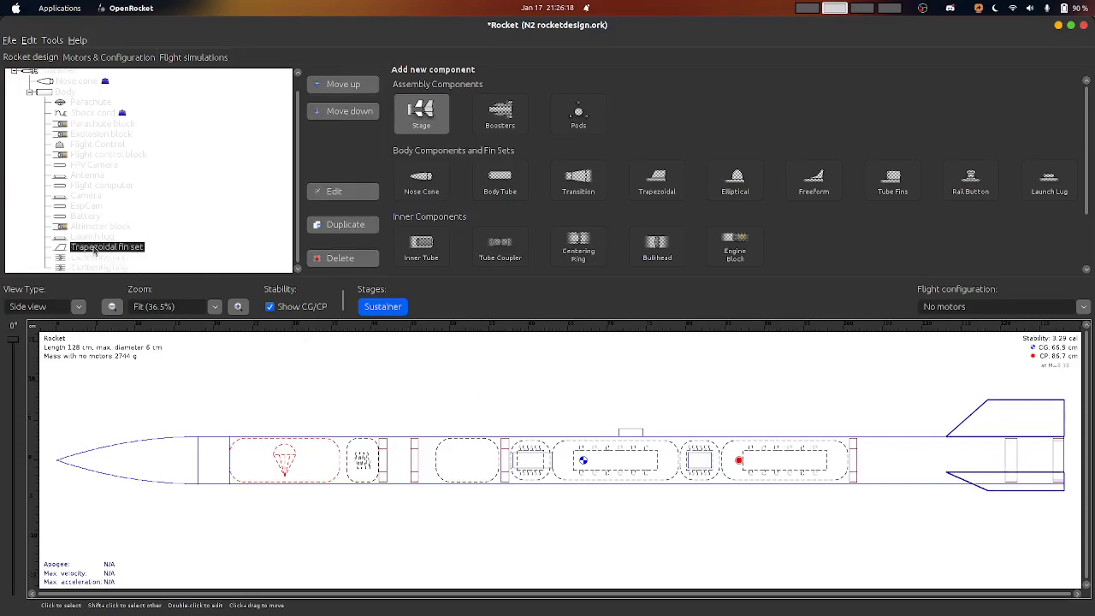
double_click(94, 249)
drag(286, 68, 474, 133)
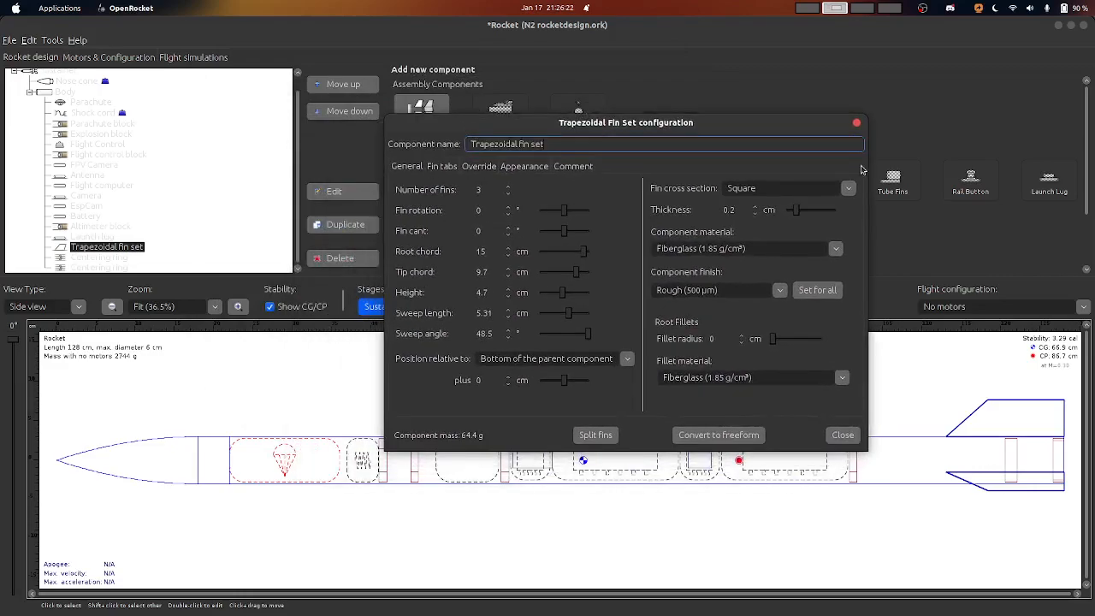
click(404, 169)
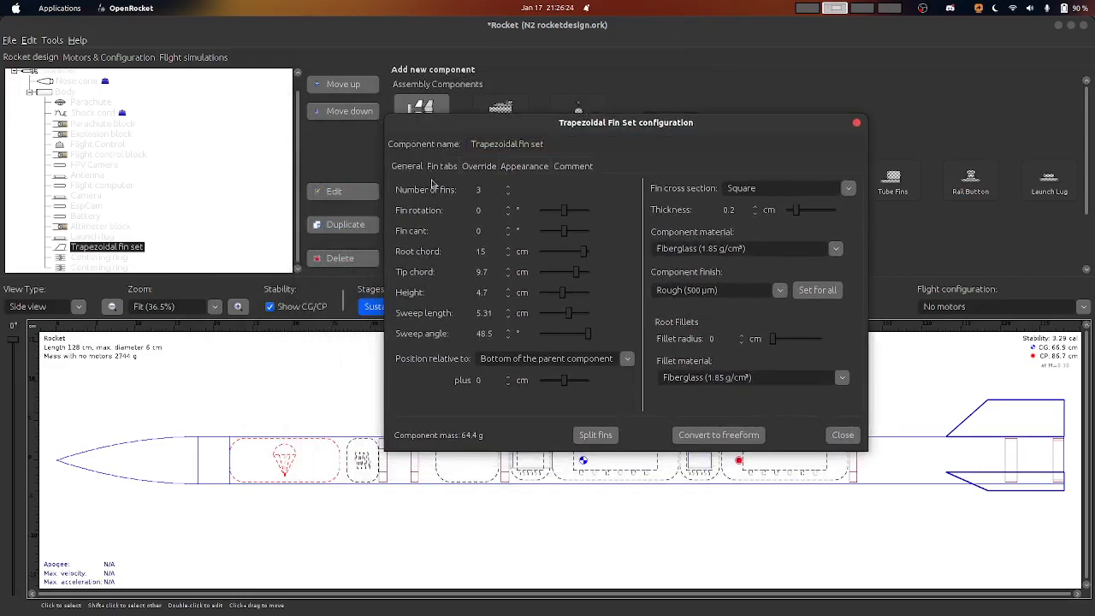
Try different fin counts and the fin rotation on the trapezoidal fin set, and restore the count to 3
click(509, 188)
click(508, 187)
click(509, 187)
click(508, 195)
click(508, 195)
click(508, 195)
click(508, 195)
click(508, 188)
drag(506, 209, 507, 217)
Calculate the through-the-wall fin tabs automatically, convert the trapezoidal fin set to freeform, and close its configuration
click(442, 166)
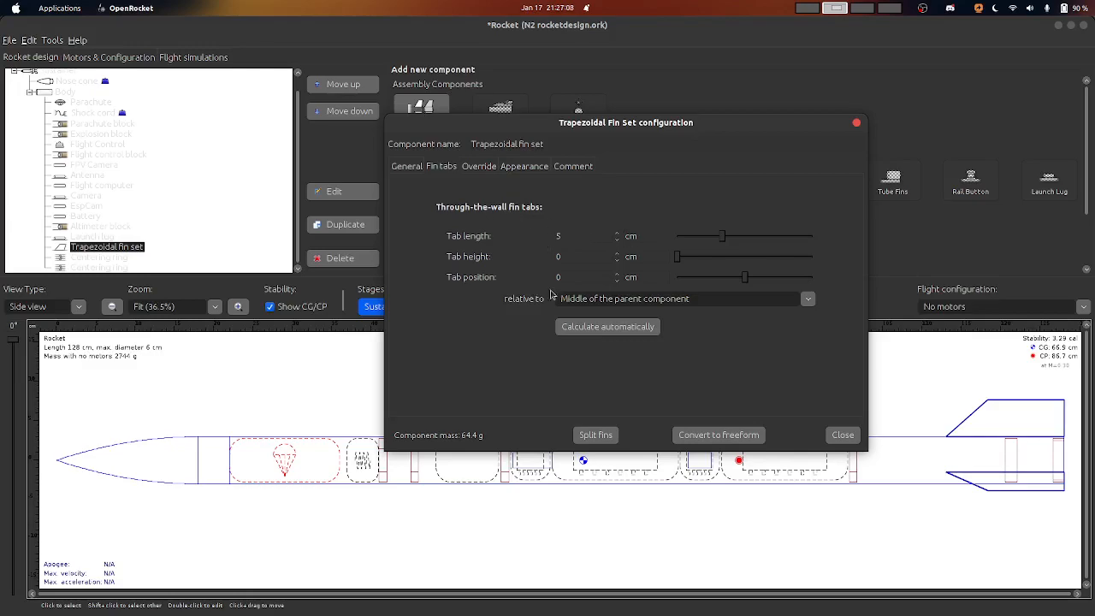
click(617, 331)
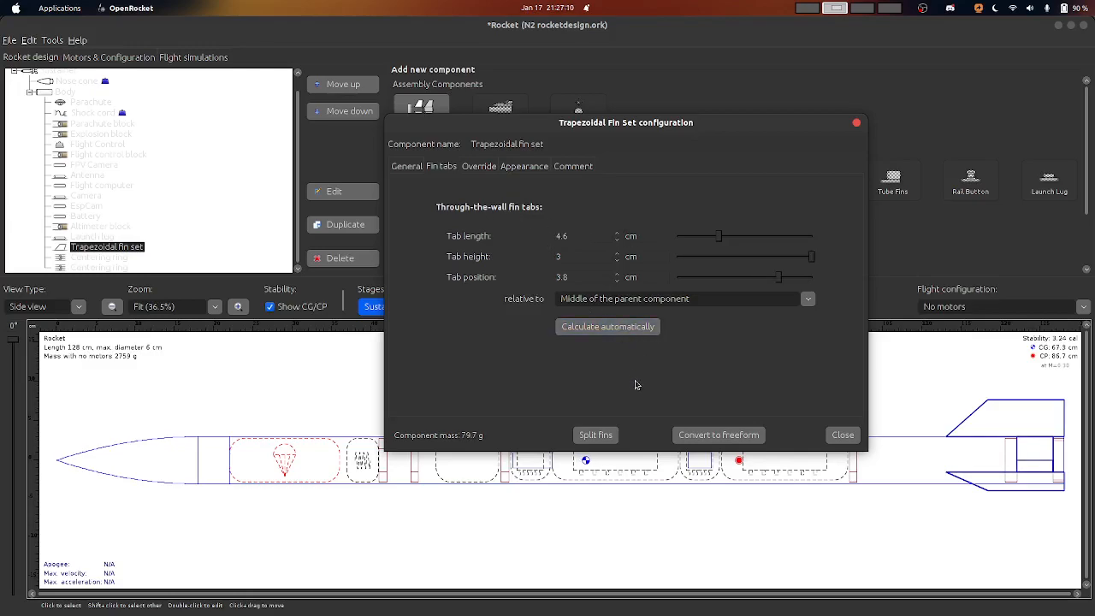
key(Escape)
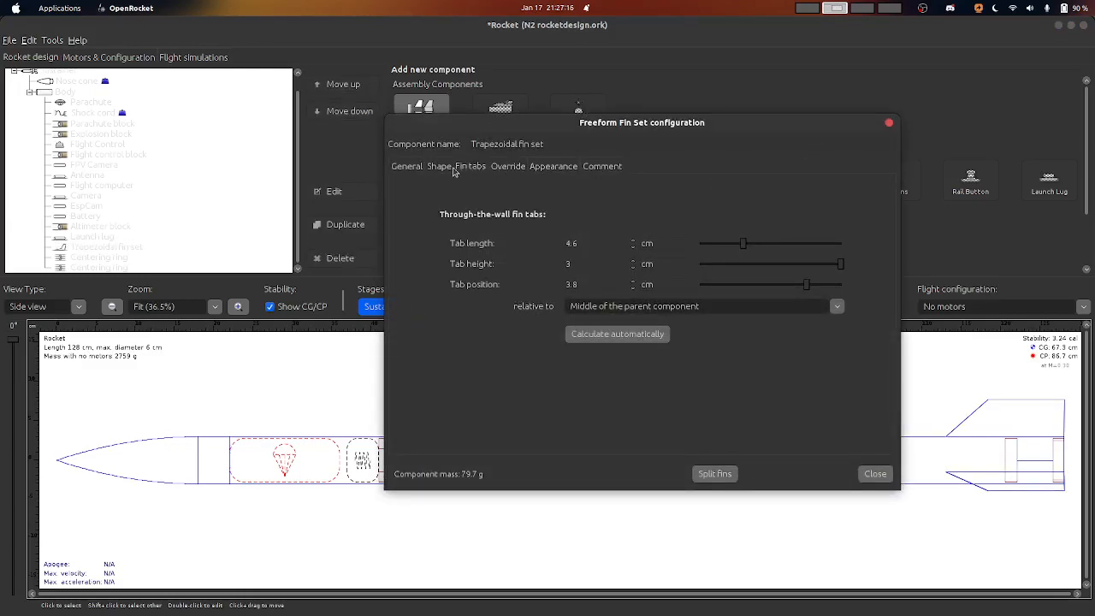
click(874, 474)
Switch to Discord to check the voice call, and return to OpenRocket
mouse_move(556, 607)
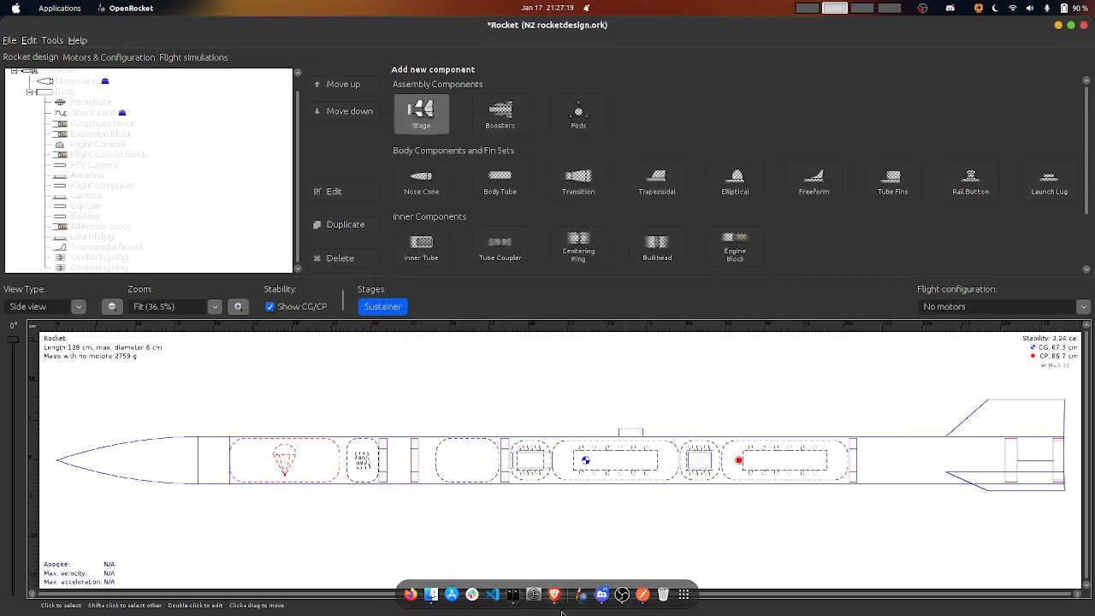
click(602, 594)
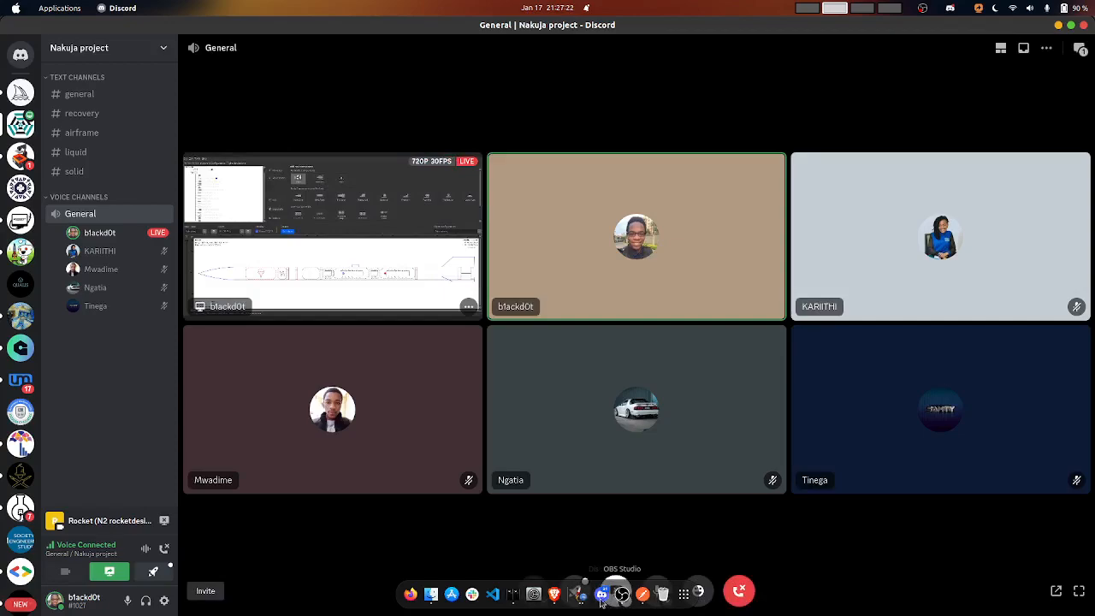
click(580, 594)
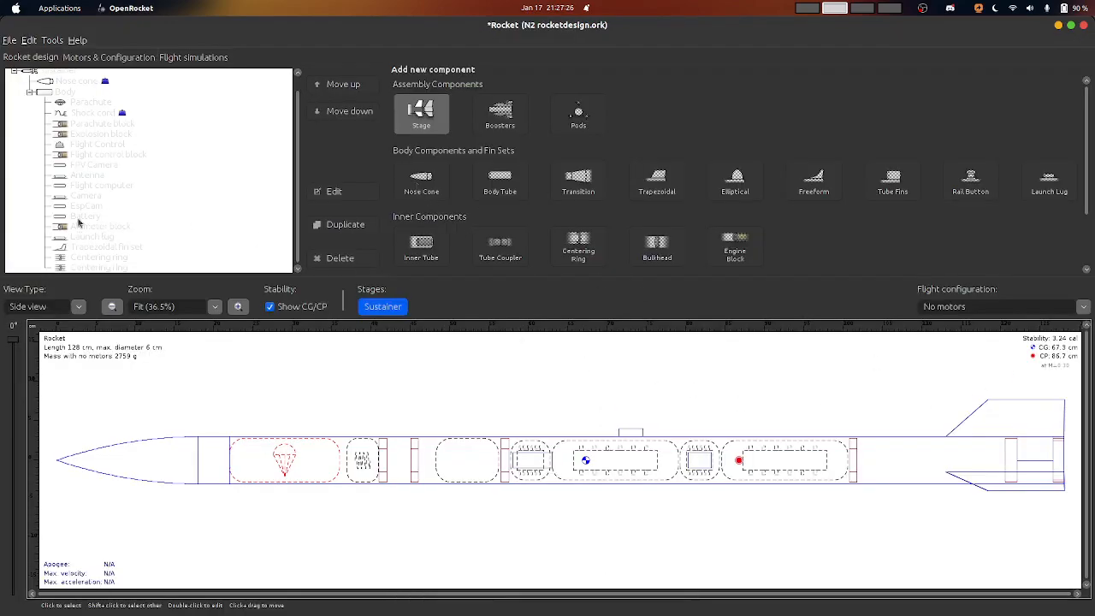
Reshape the freeform fin by extending its root to about 15.3 cm and moving its upper front point to about X 6.84, Y 4.56 cm
double_click(94, 248)
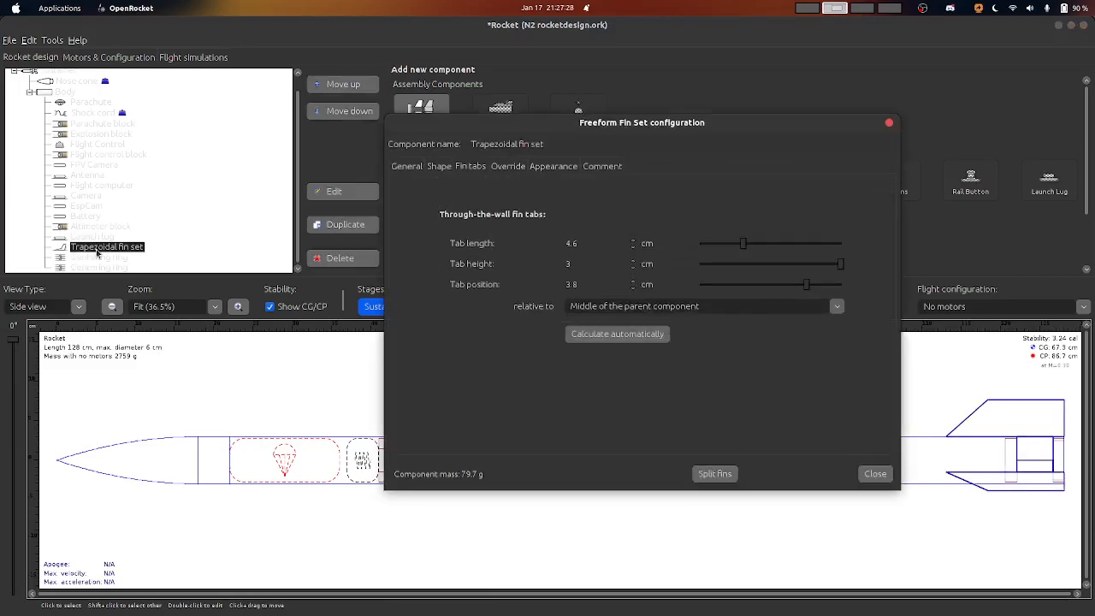
click(439, 167)
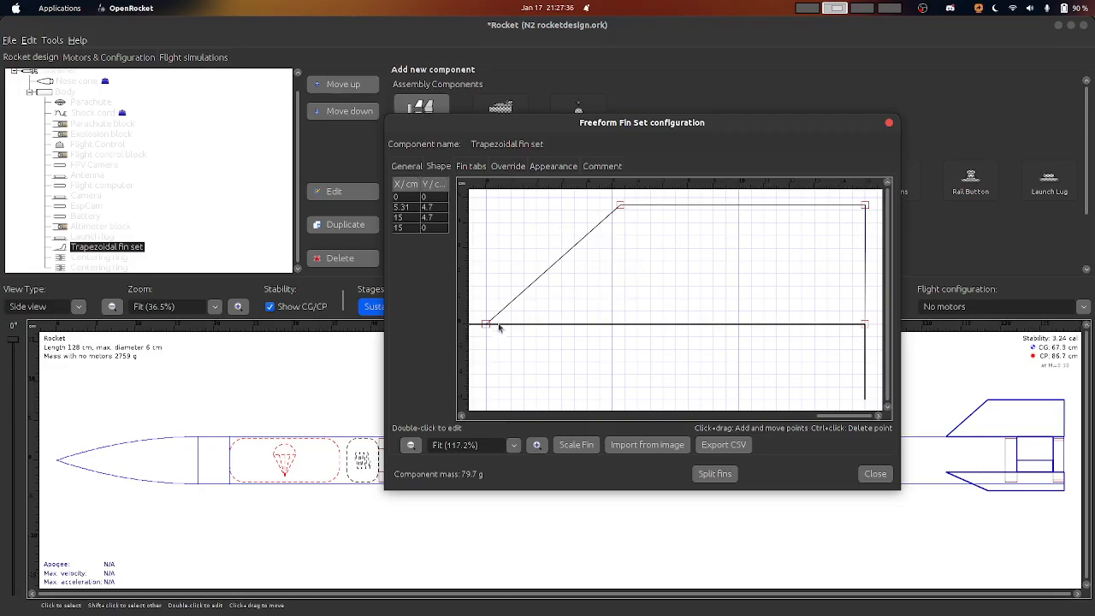
mouse_move(486, 325)
mouse_down()
mouse_move(601, 321)
mouse_move(484, 323)
mouse_move(494, 323)
mouse_up()
drag(637, 208, 667, 209)
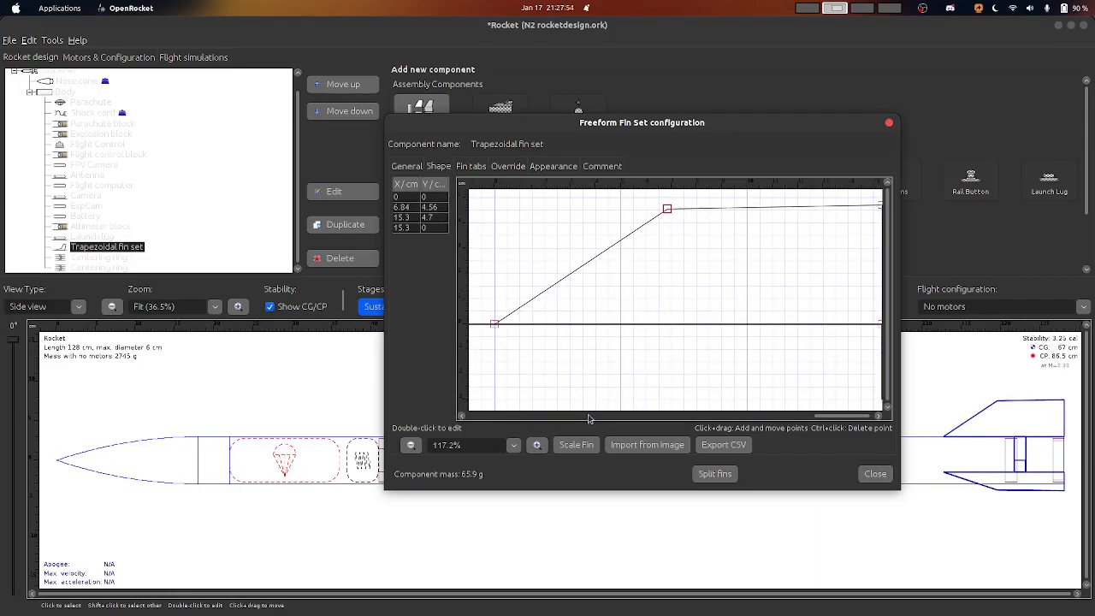
mouse_move(855, 417)
mouse_down()
mouse_move(807, 416)
mouse_move(867, 421)
mouse_up()
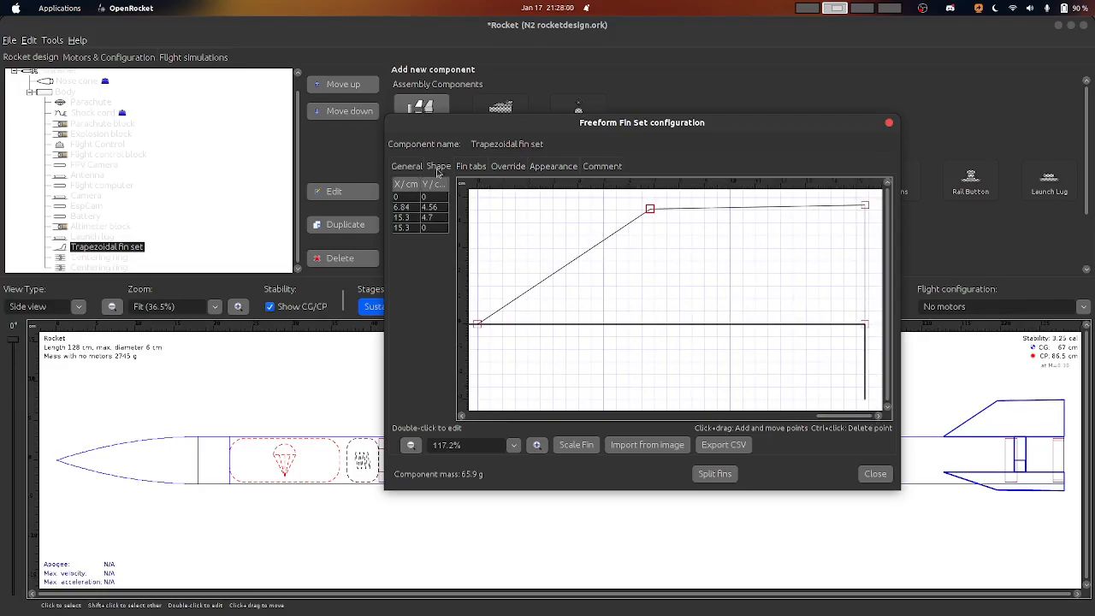
Review the freeform fin set's appearance and comment settings, and close its configuration
click(547, 166)
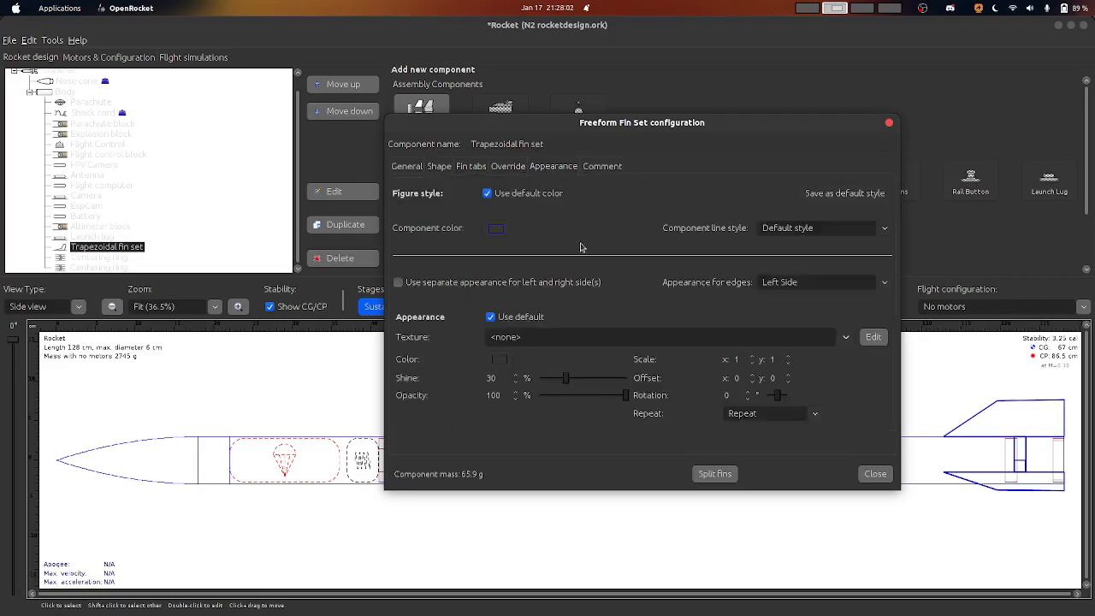
click(599, 166)
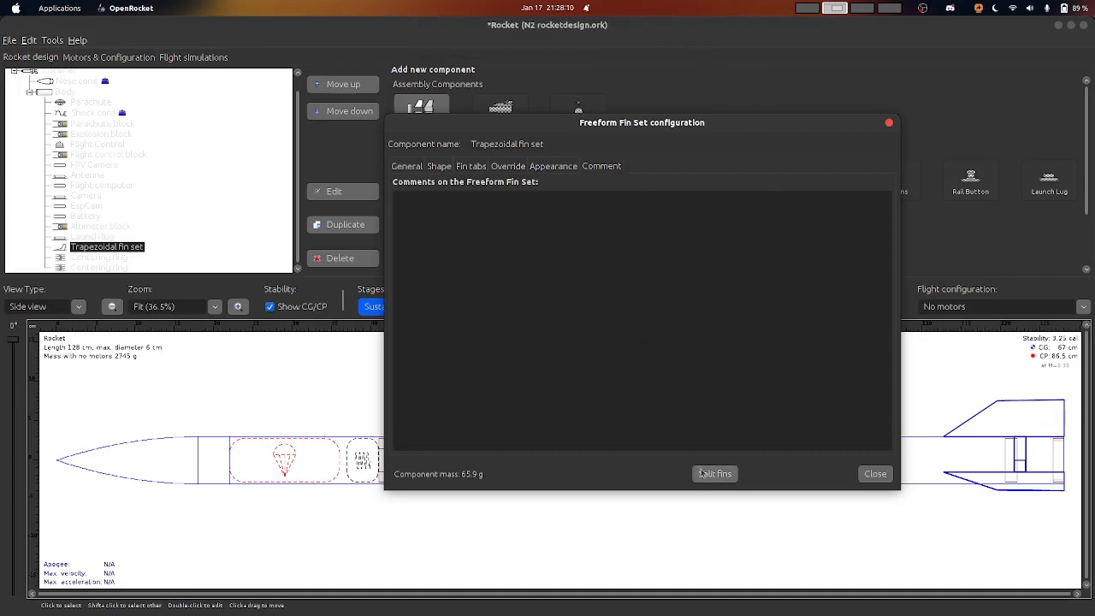
click(874, 473)
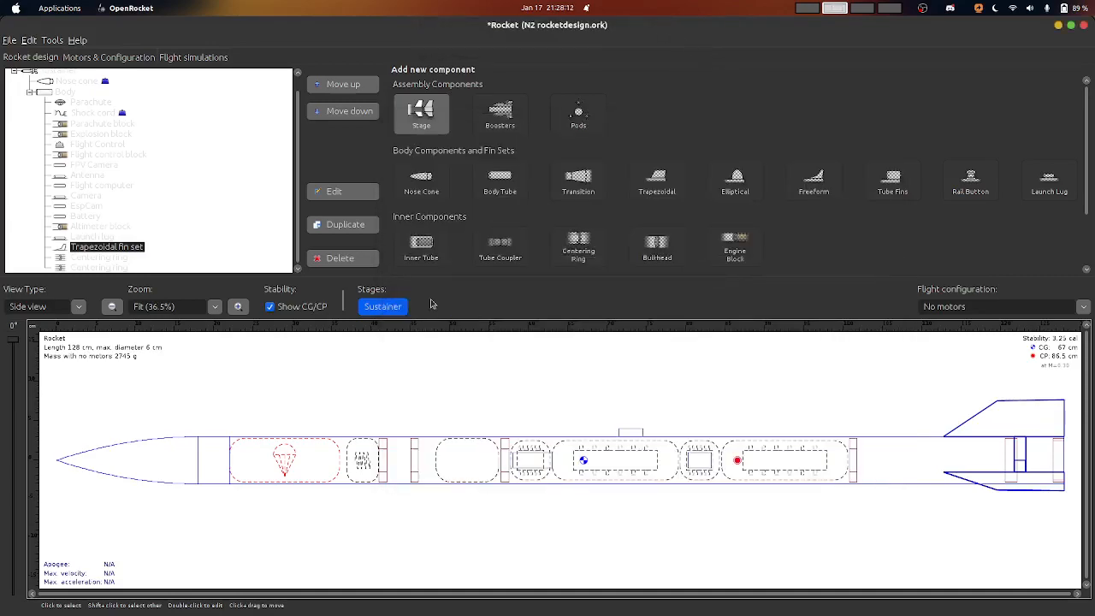
Add a motorless flight configuration with the motor filter limited to the mount's diameter and length, and view its rename option without changing the name
click(97, 58)
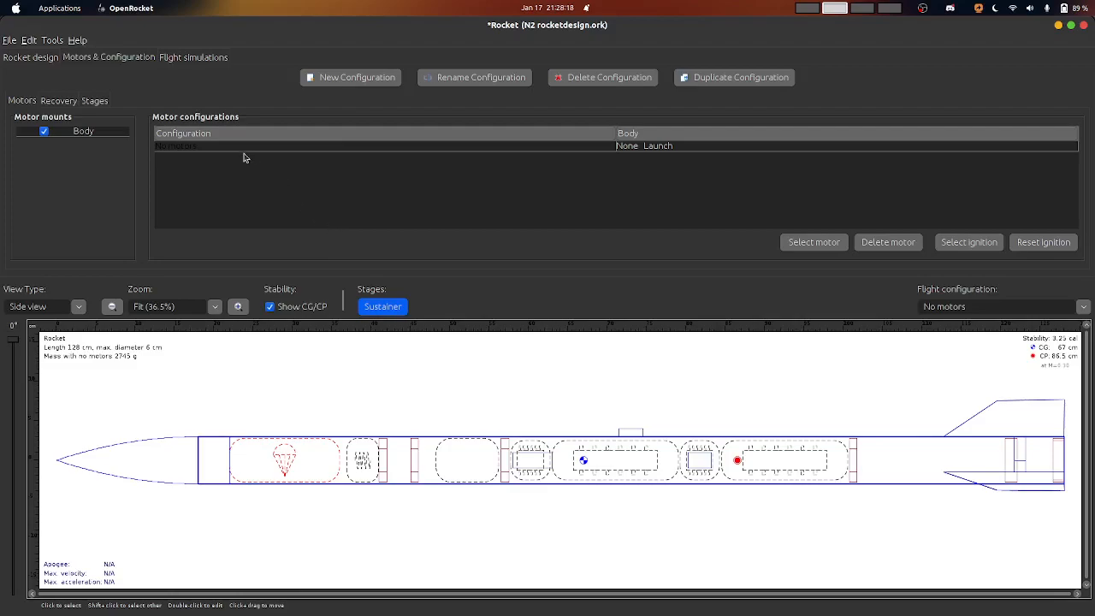
click(352, 81)
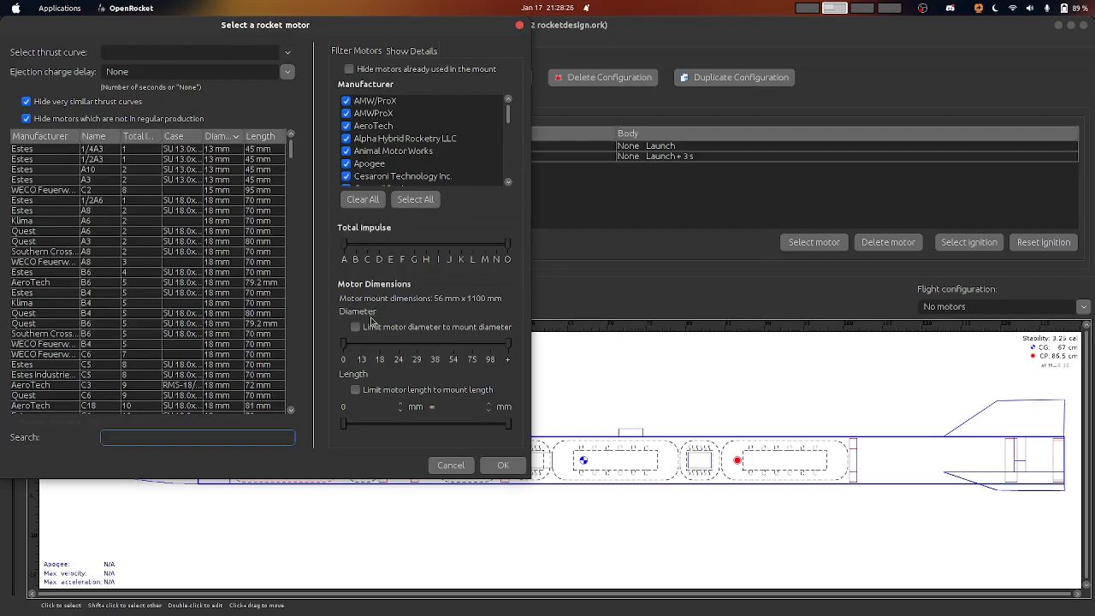
click(357, 327)
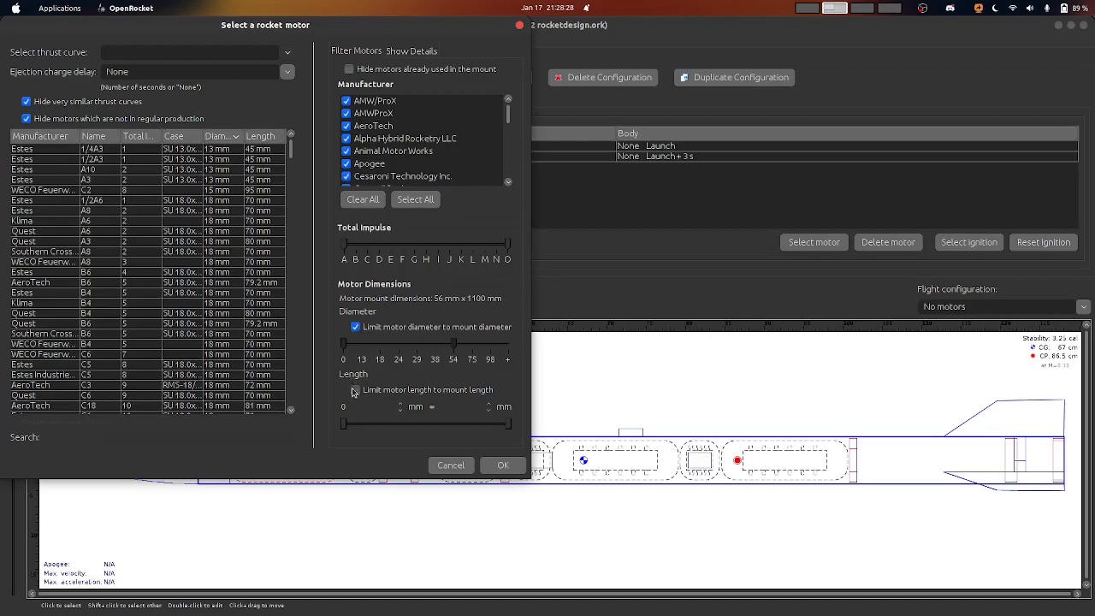
click(502, 464)
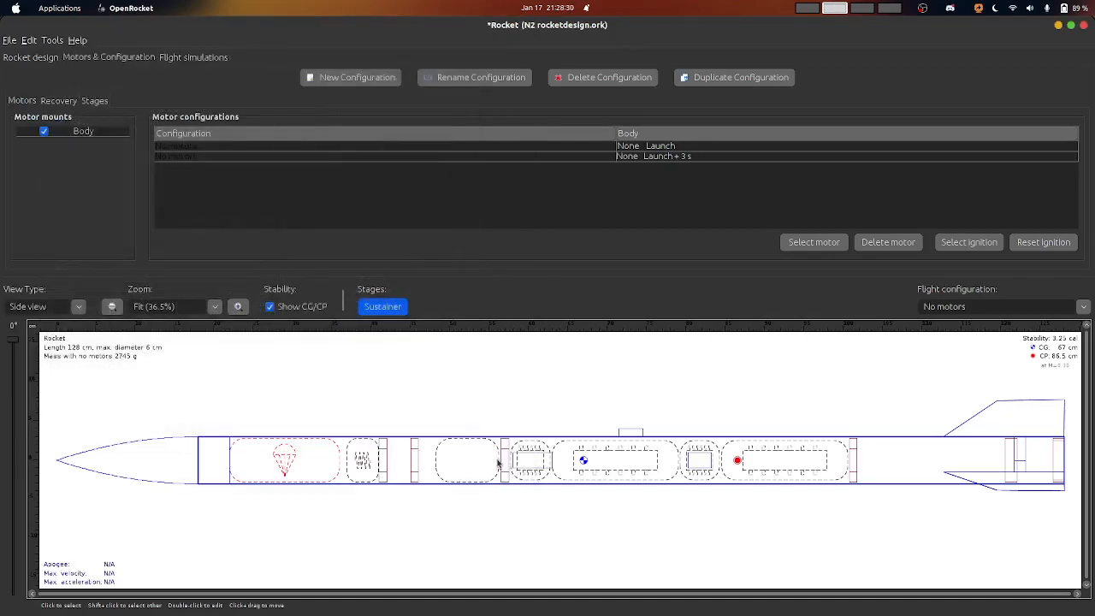
click(479, 77)
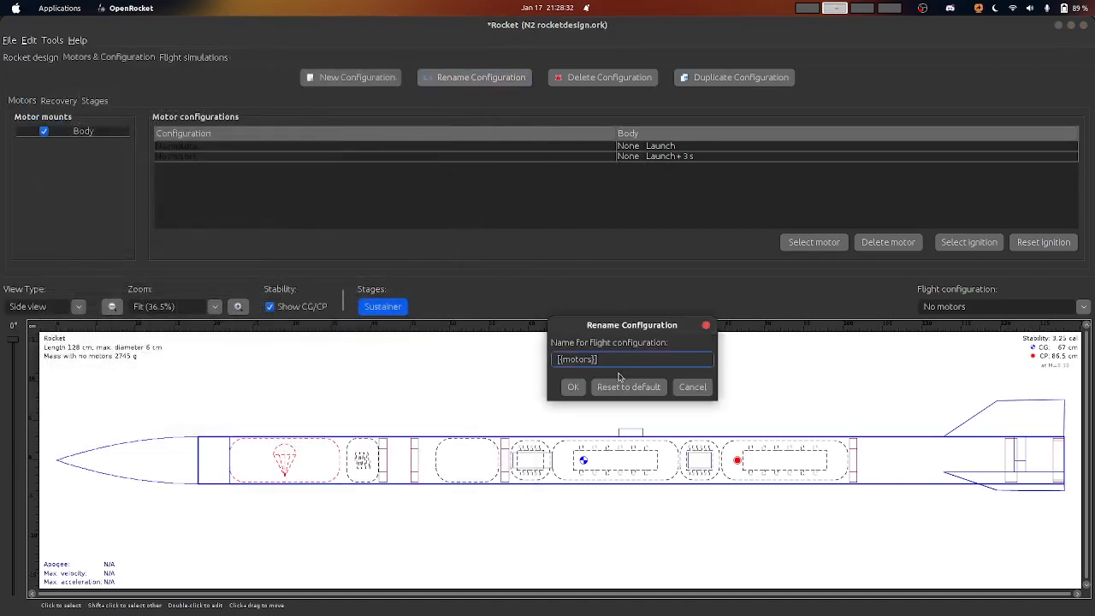
click(708, 391)
Add another flight configuration, and review the motor selection's ejection charge delay and manufacturer filter, keeping all manufacturers selected
click(351, 77)
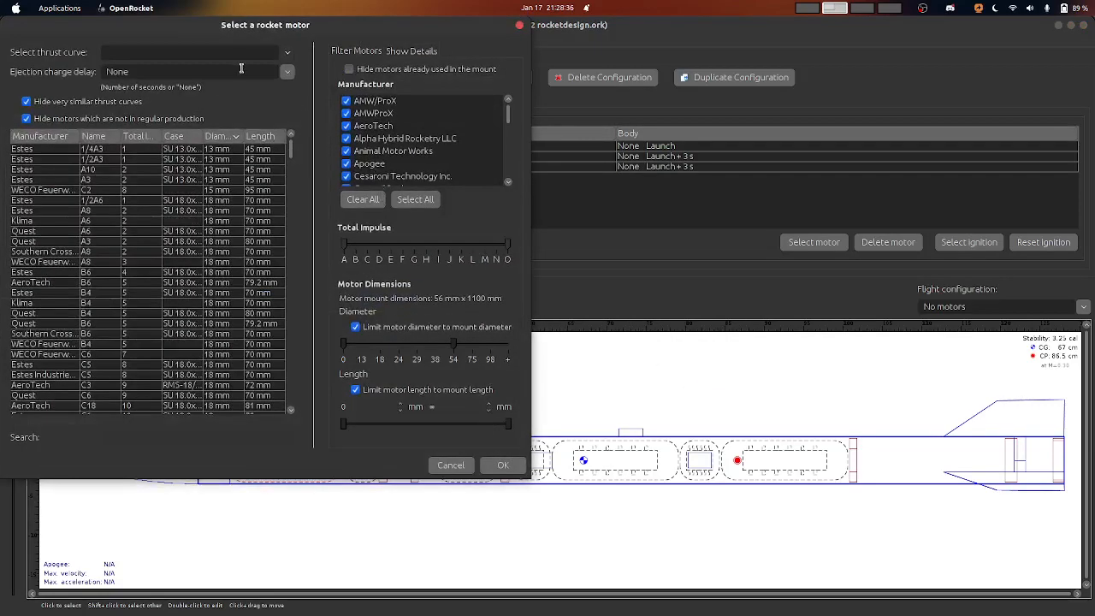
click(287, 72)
click(291, 76)
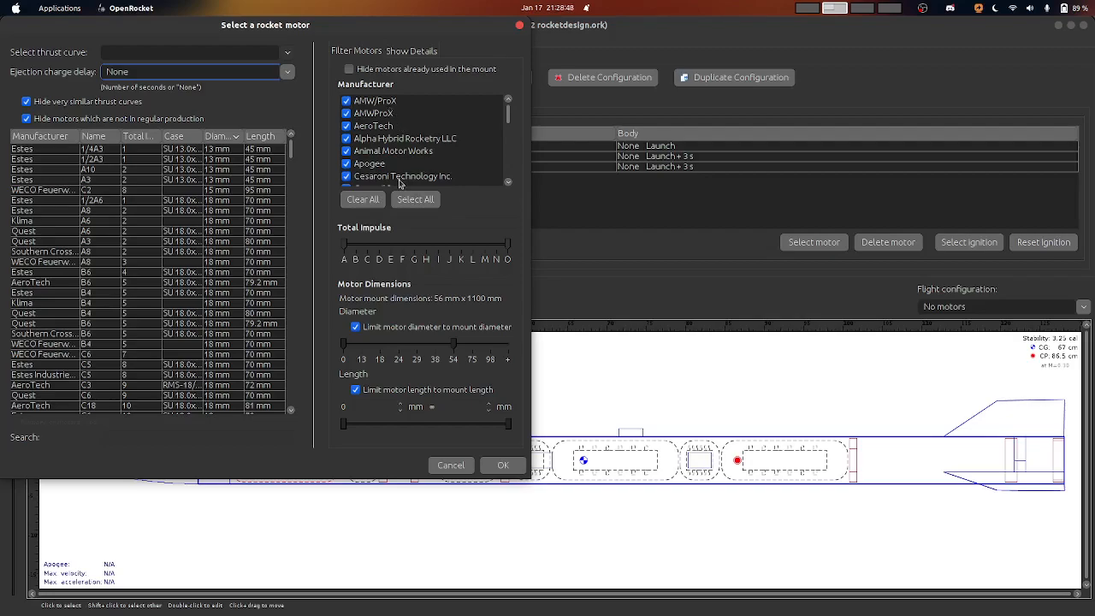
click(373, 203)
click(417, 202)
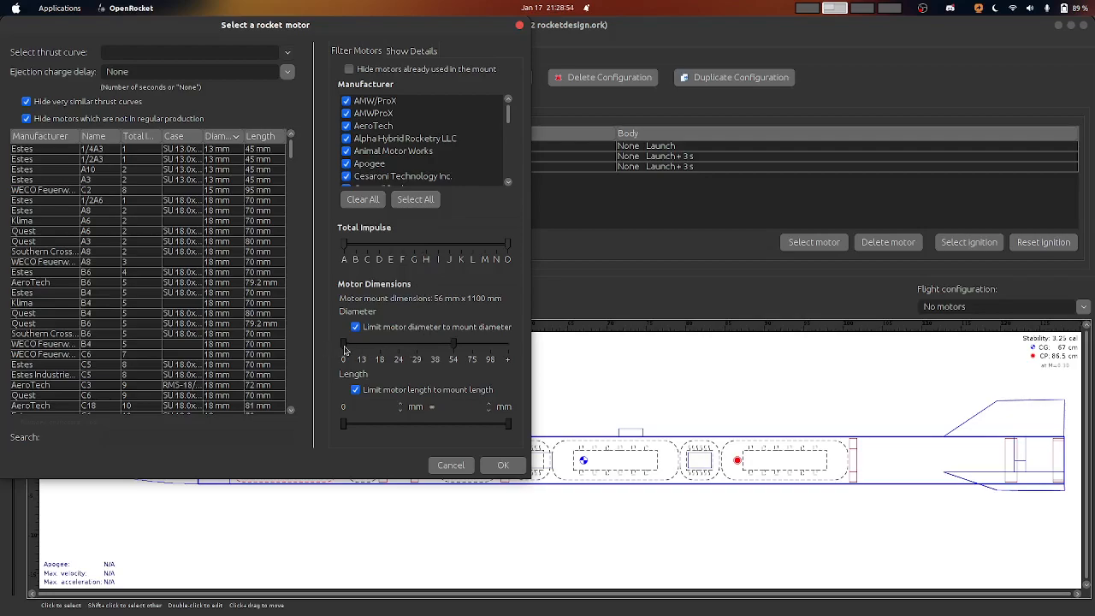
Filter the motors to diameters of 38 to 54 mm and lengths of 150 to 300 mm, without the mount limits
drag(349, 344, 432, 350)
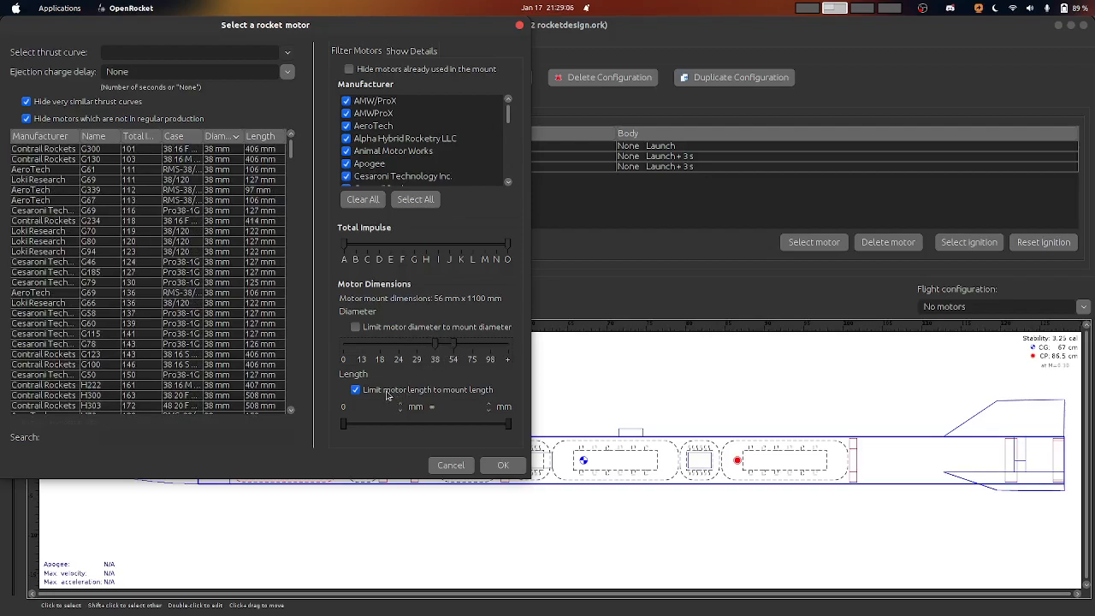
click(356, 392)
click(373, 405)
key(Tab)
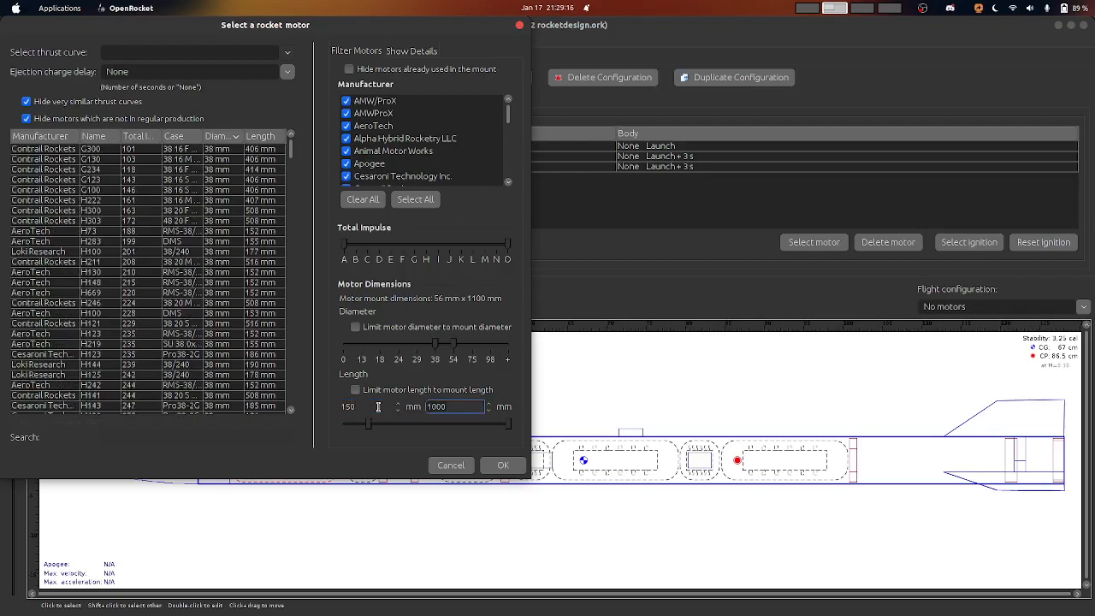
text(3)
key(Return)
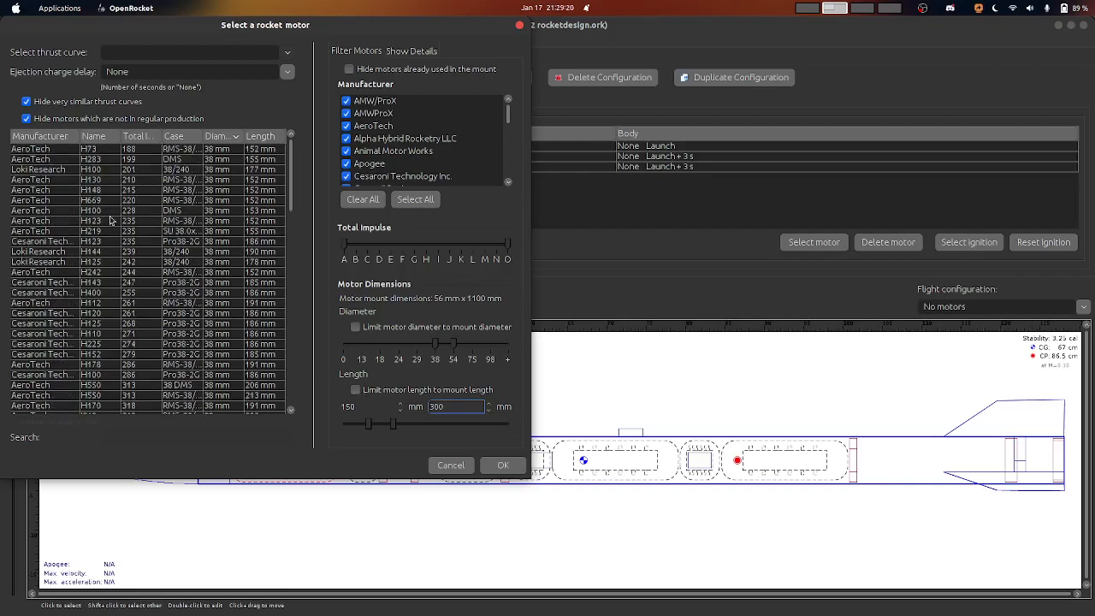
Select the AeroTech H73 motor, and widen and reposition the motor selection window to show the full list
click(50, 152)
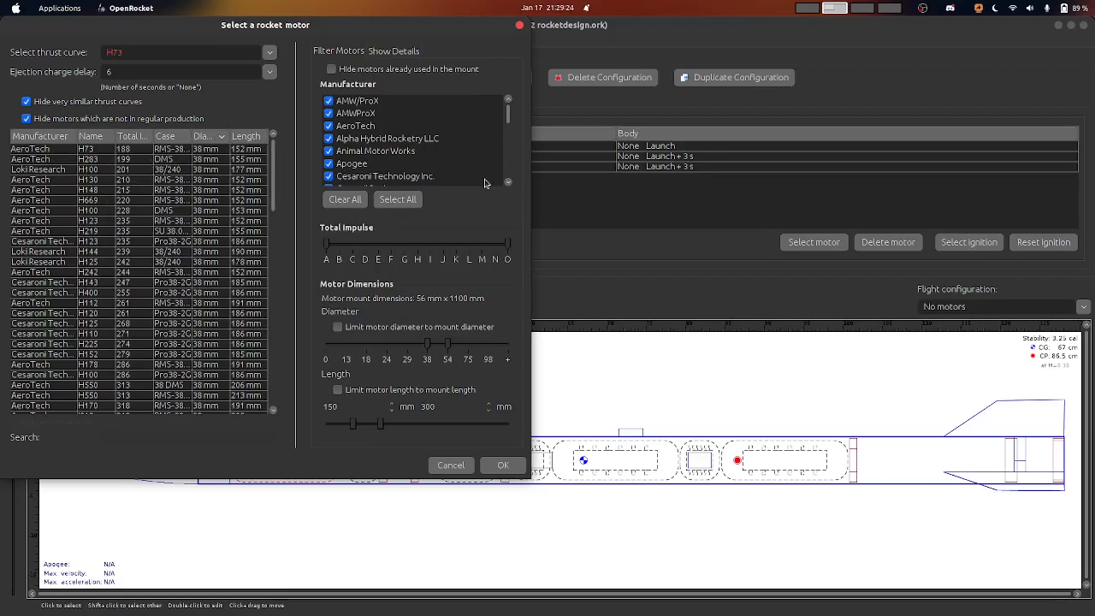
drag(529, 181, 904, 181)
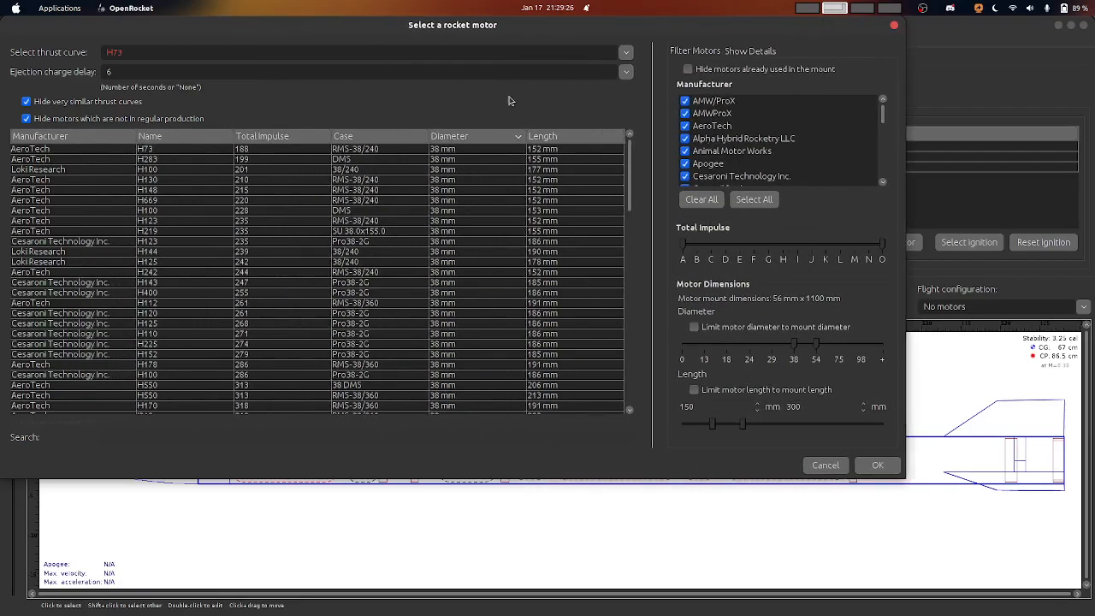
drag(384, 35, 485, 95)
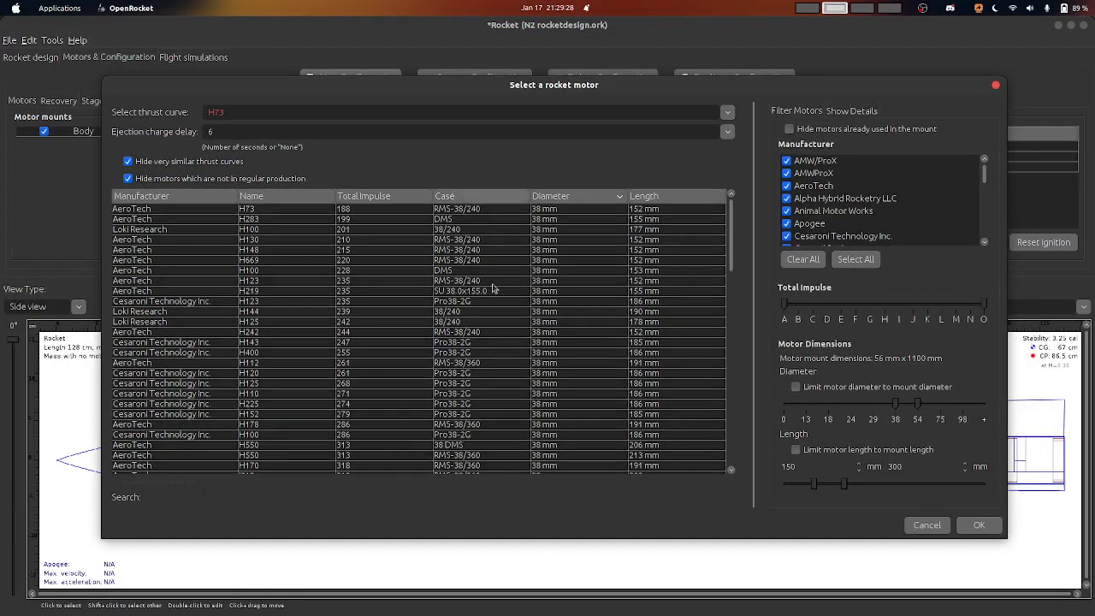
Switch to Discord to check the voice call and its screen share
mouse_move(566, 613)
click(601, 593)
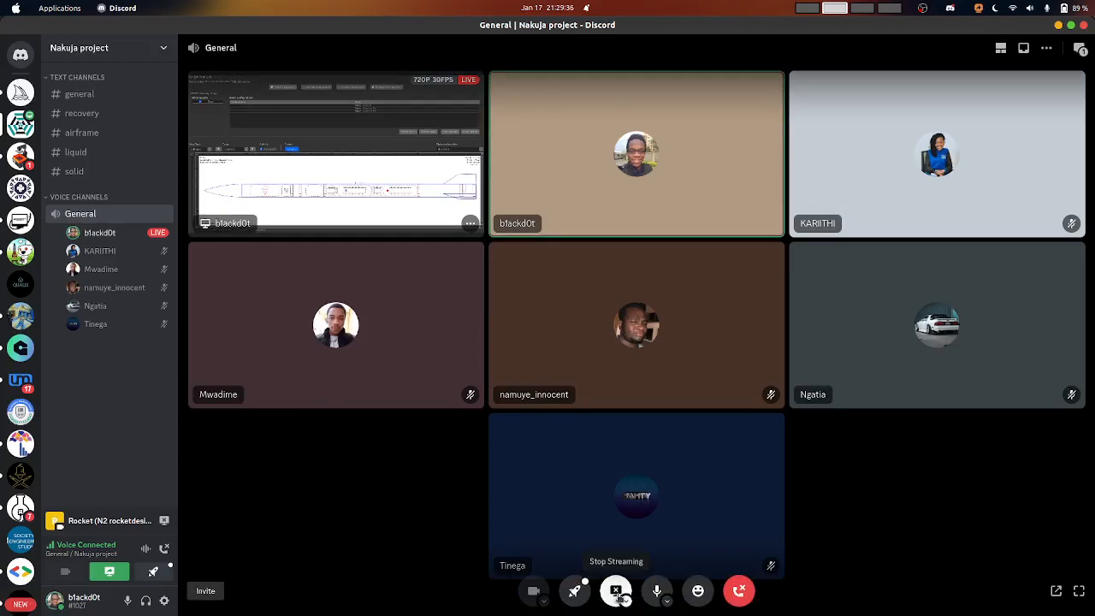
Change the Discord stream to the "Select a rocket motor" window, check it in the call, and return to OpenRocket
click(625, 602)
click(605, 538)
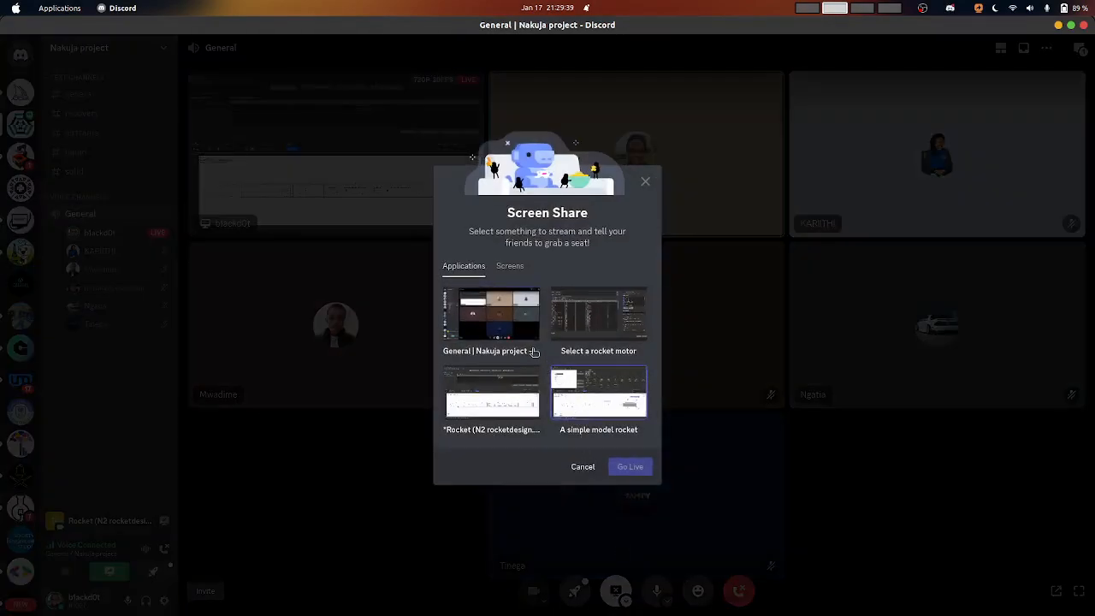
click(523, 404)
click(602, 330)
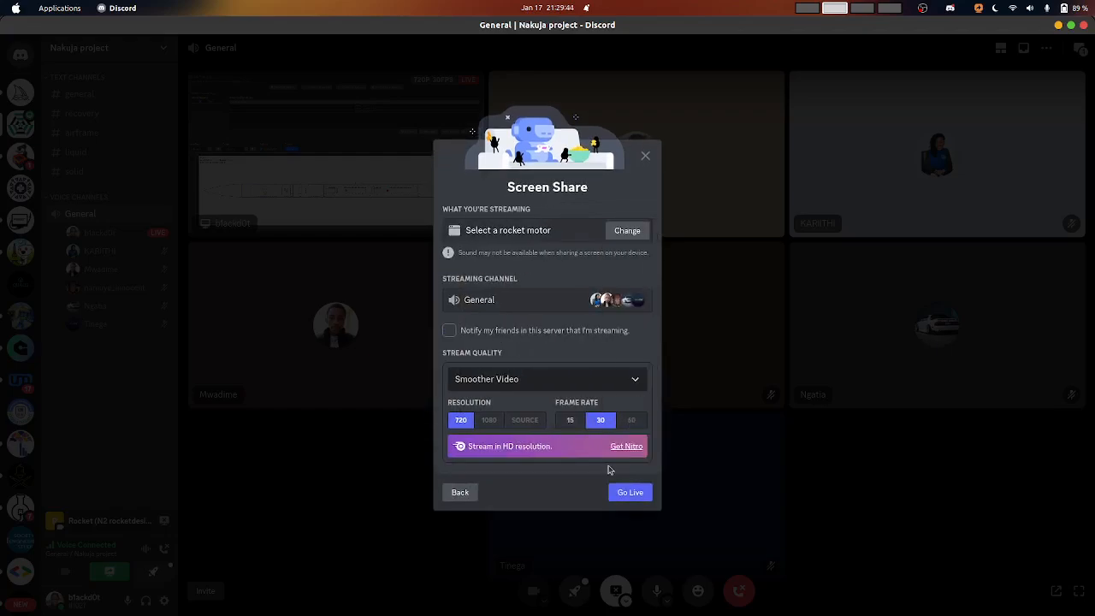
click(629, 491)
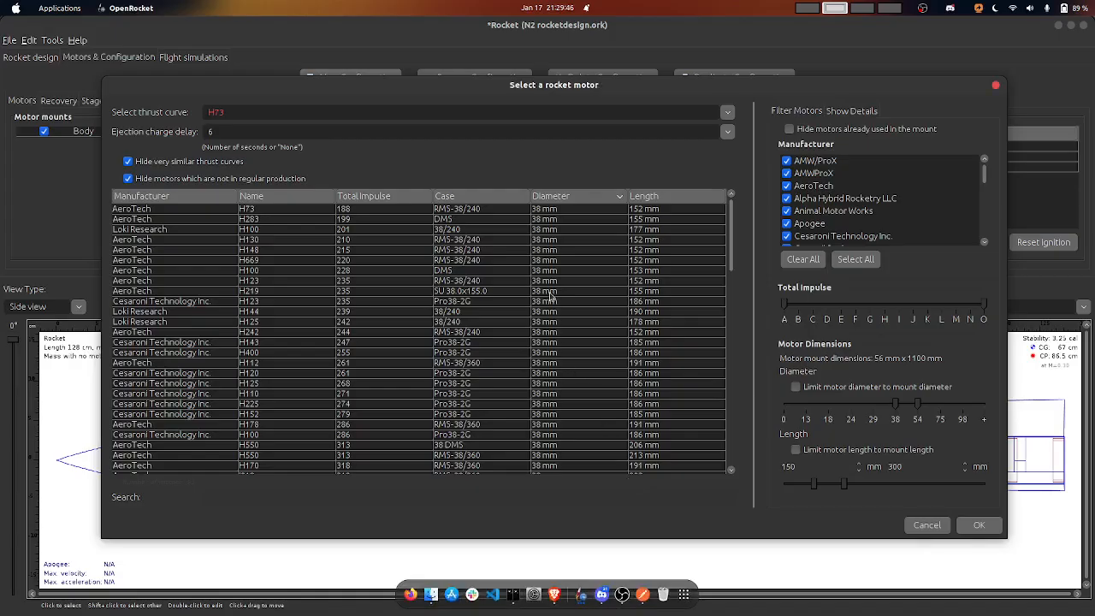
click(602, 603)
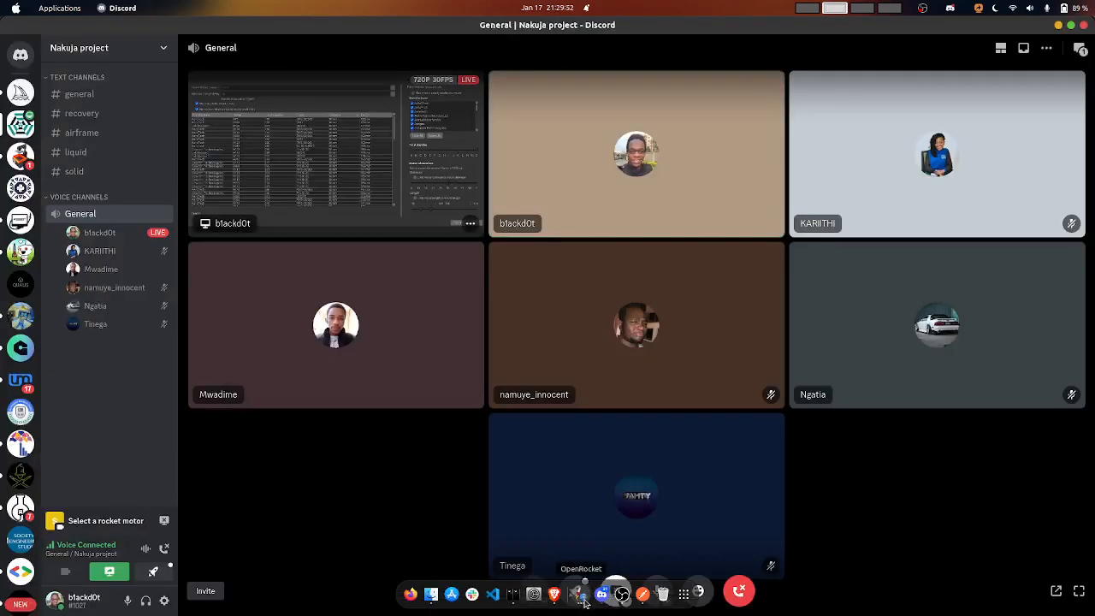
click(583, 602)
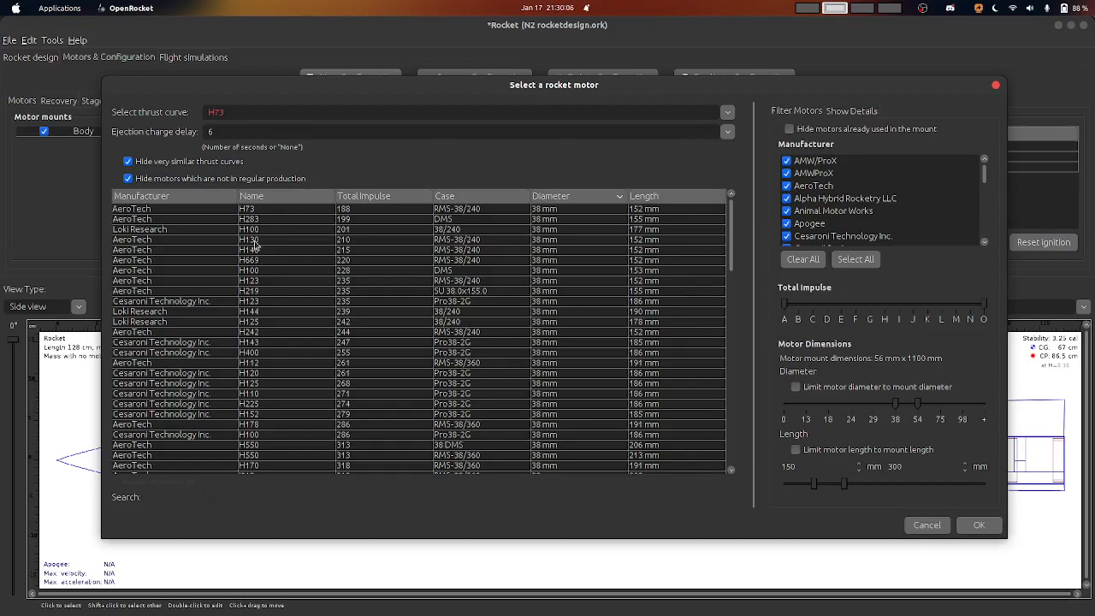
Browse the motor list and restrict the total impulse filter to classes G through O
scroll(269, 342, down, 20)
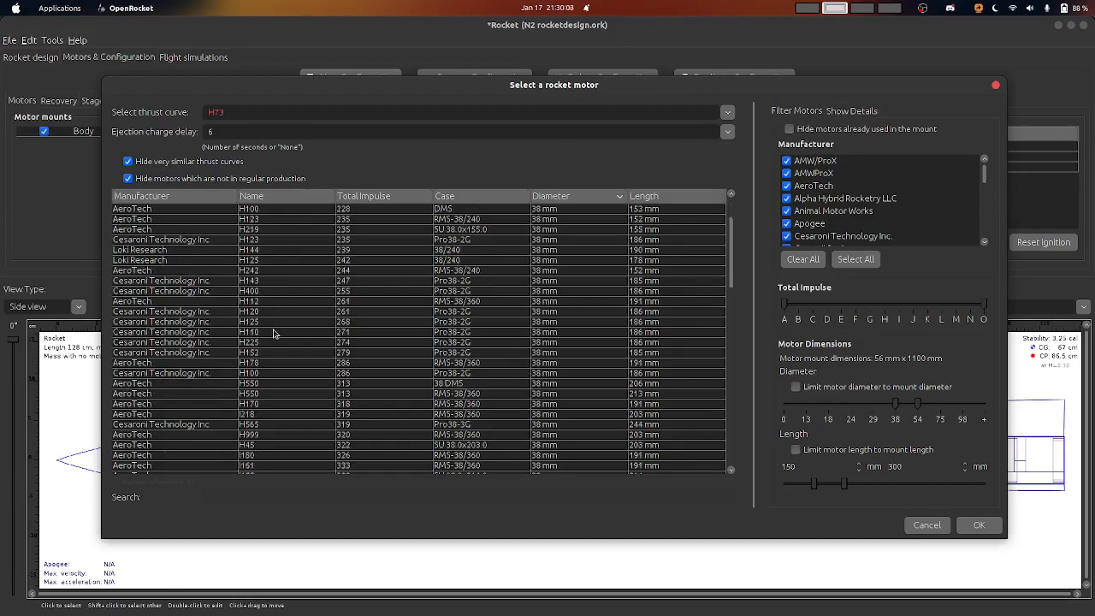
scroll(269, 343, up, 20)
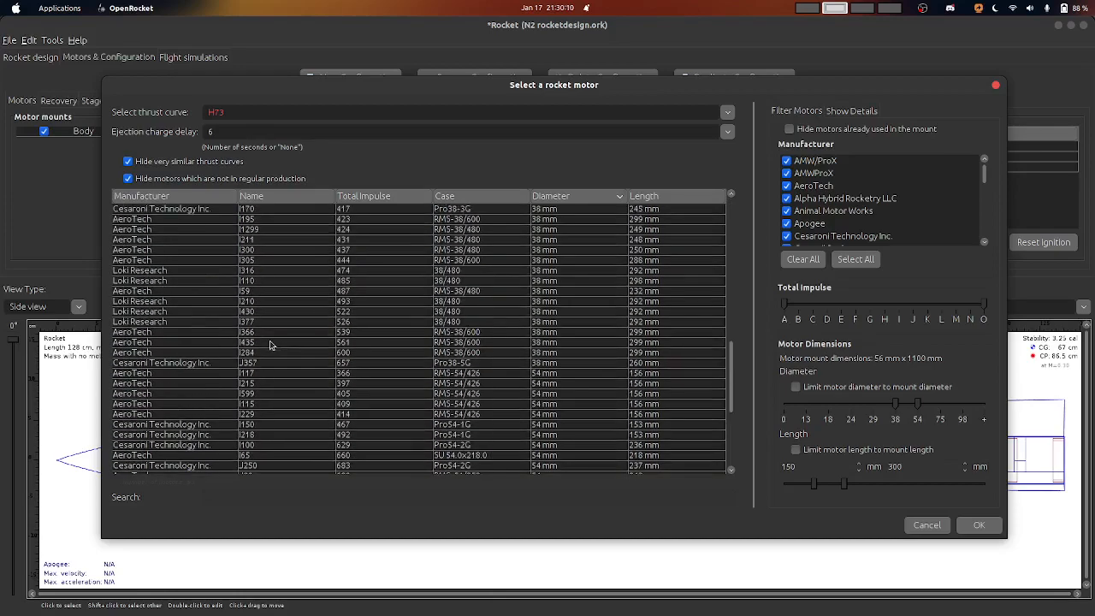
scroll(270, 344, down, 12)
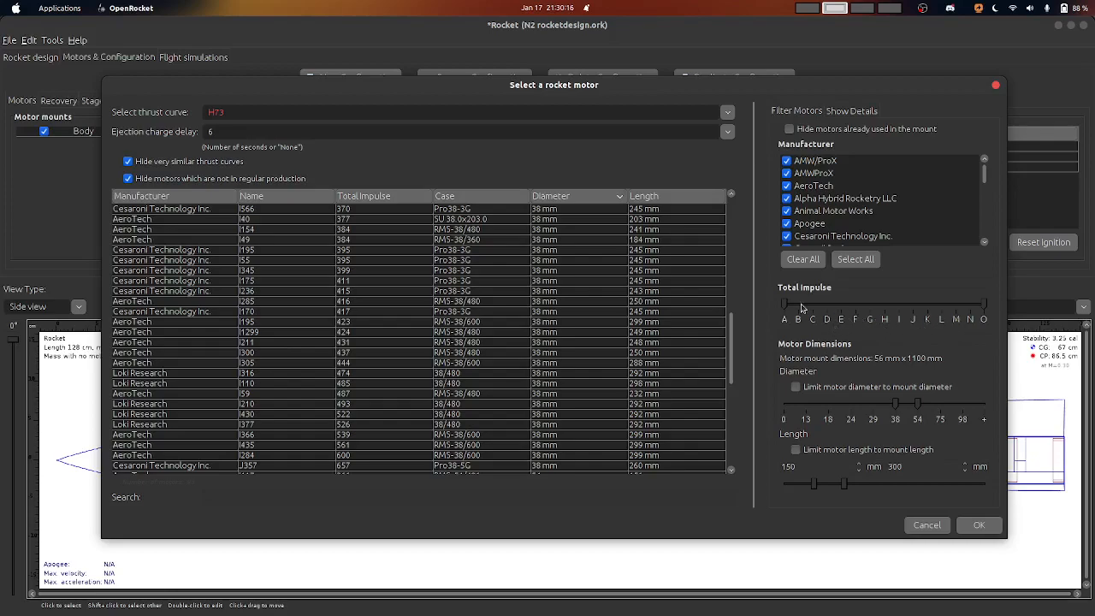
drag(786, 308, 873, 313)
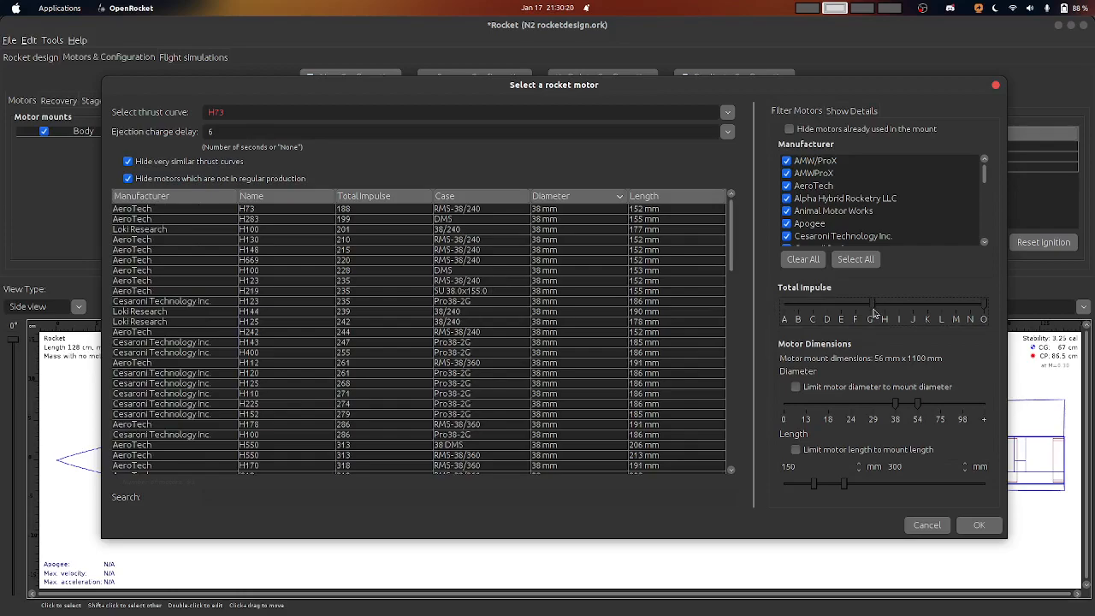
Compare the details of the 54 mm AeroTech J99 and J1299 motors, and assign the J1299 to the configuration
scroll(232, 368, down, 10)
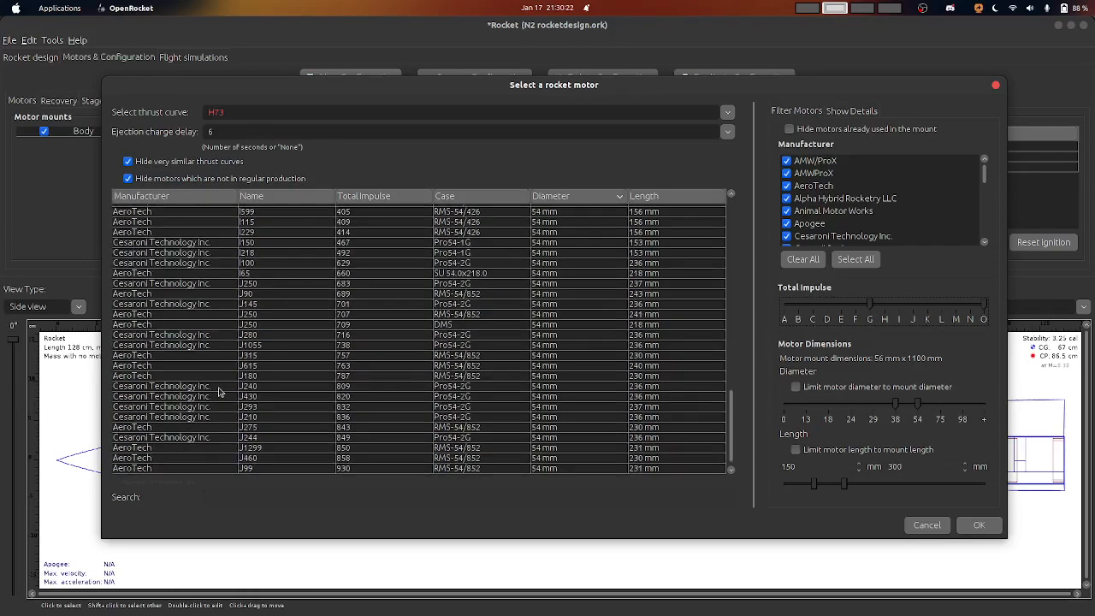
click(257, 468)
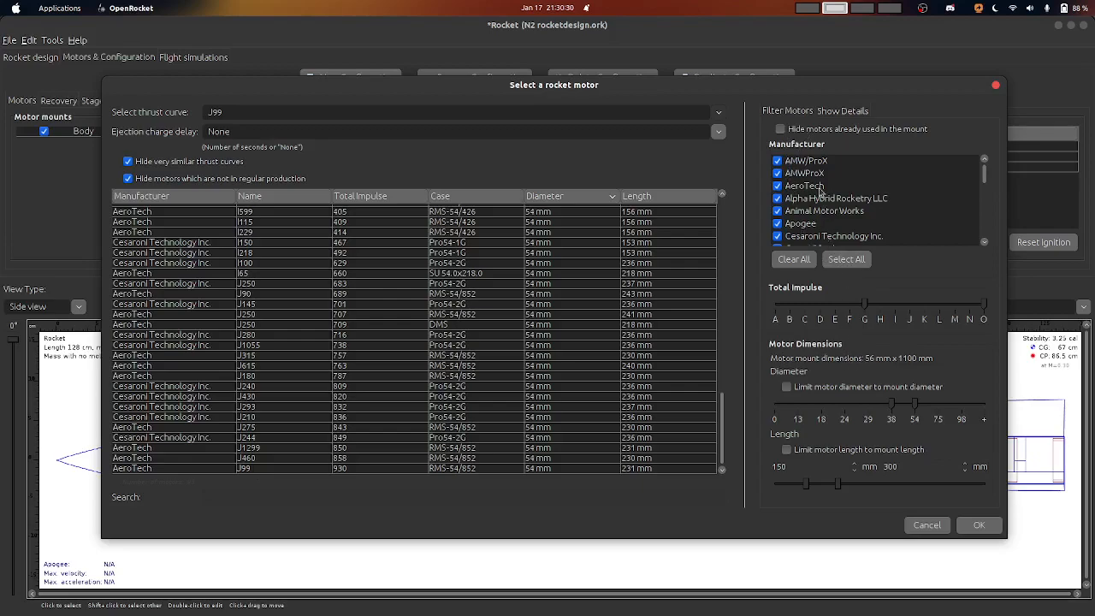
click(832, 115)
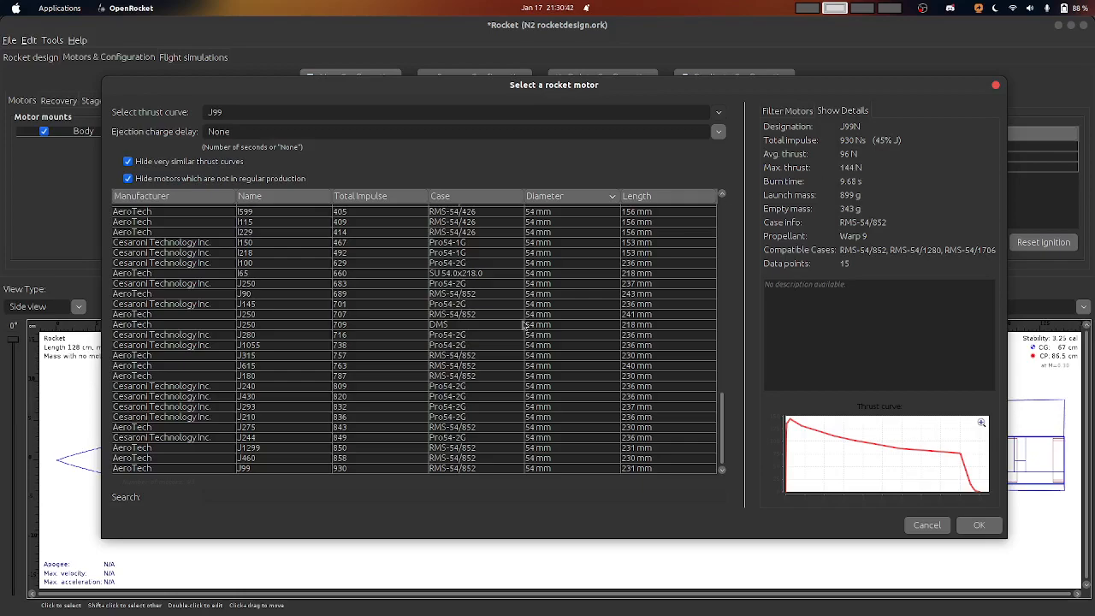
click(471, 450)
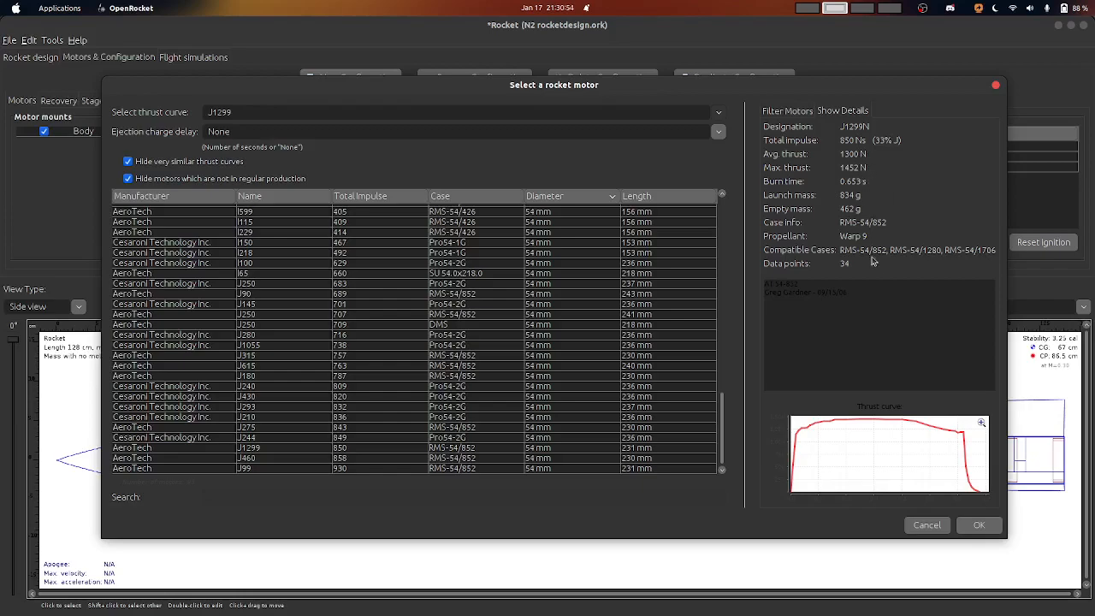
click(977, 525)
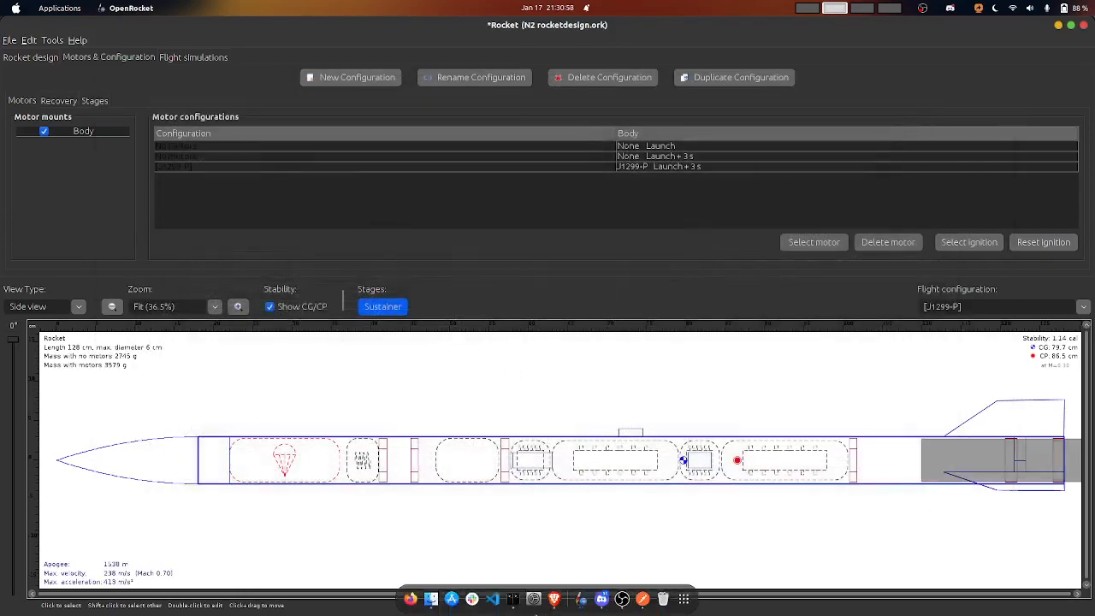
Switch to Discord, restart the screen share with the *Rocket (N2 rocketdesign.ork) window, check the stream, and return to OpenRocket
click(622, 601)
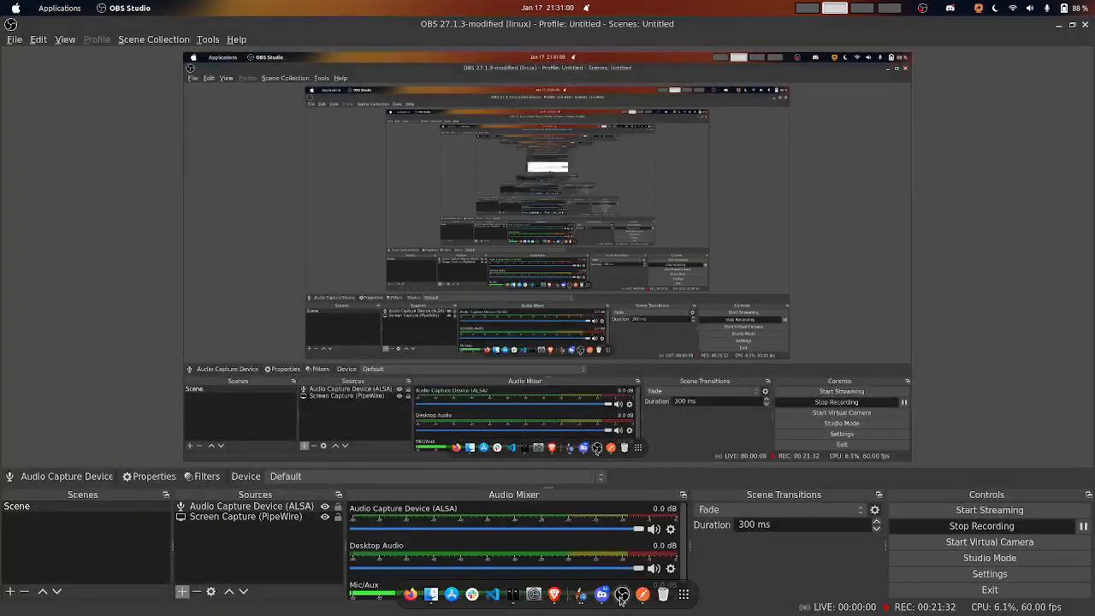
click(602, 594)
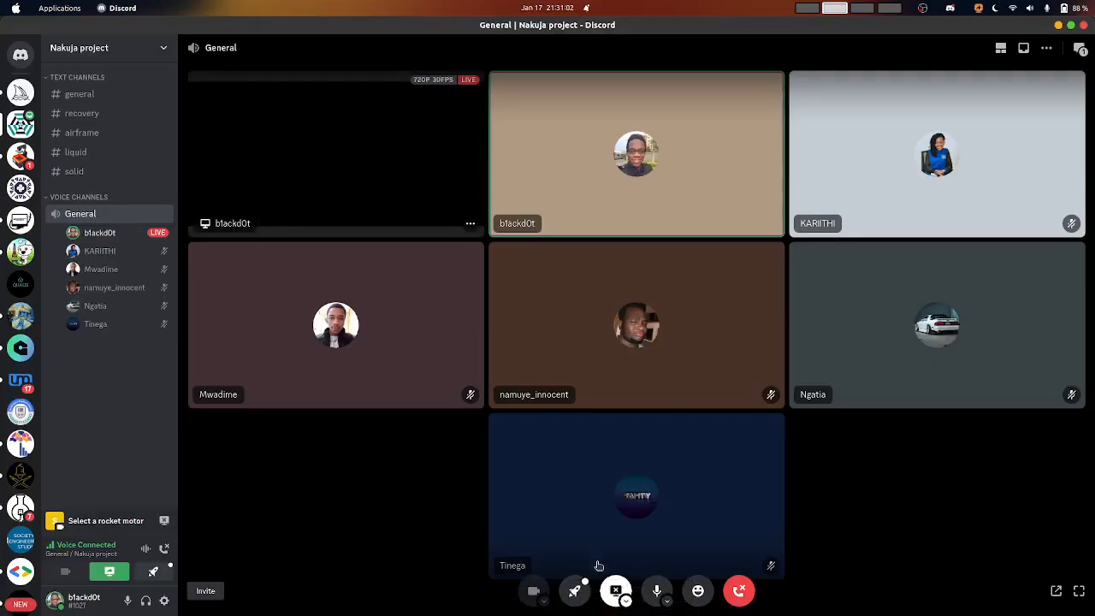
click(615, 590)
click(617, 594)
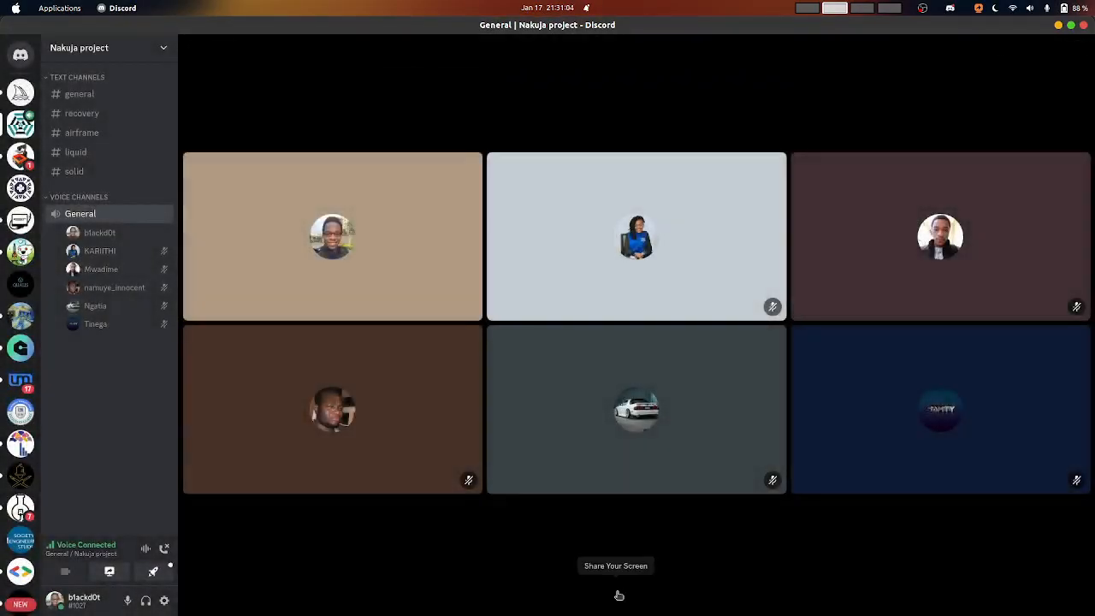
click(617, 592)
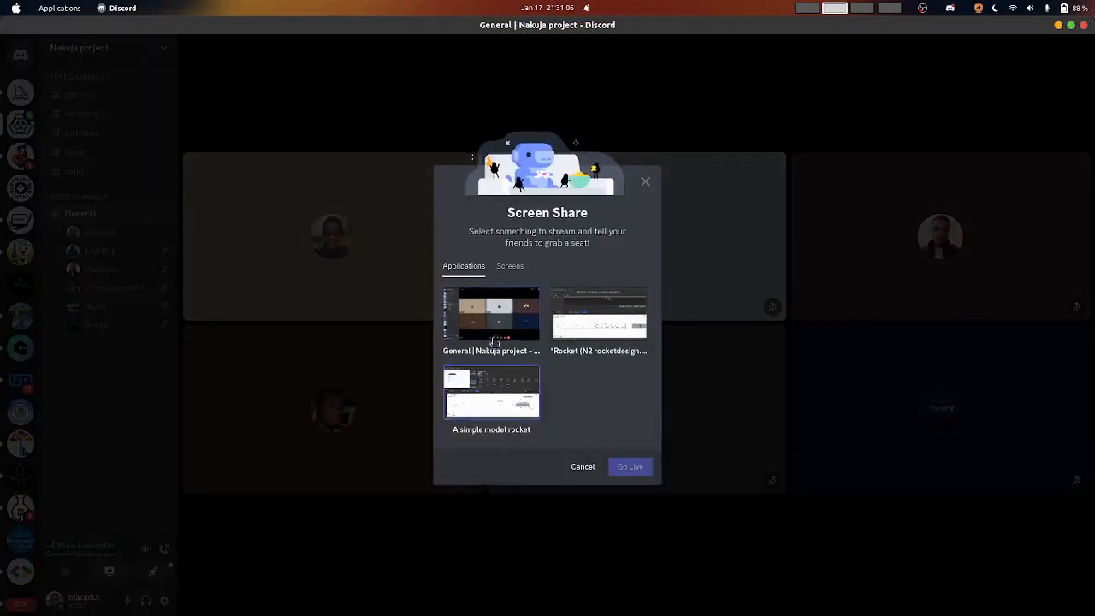
click(614, 333)
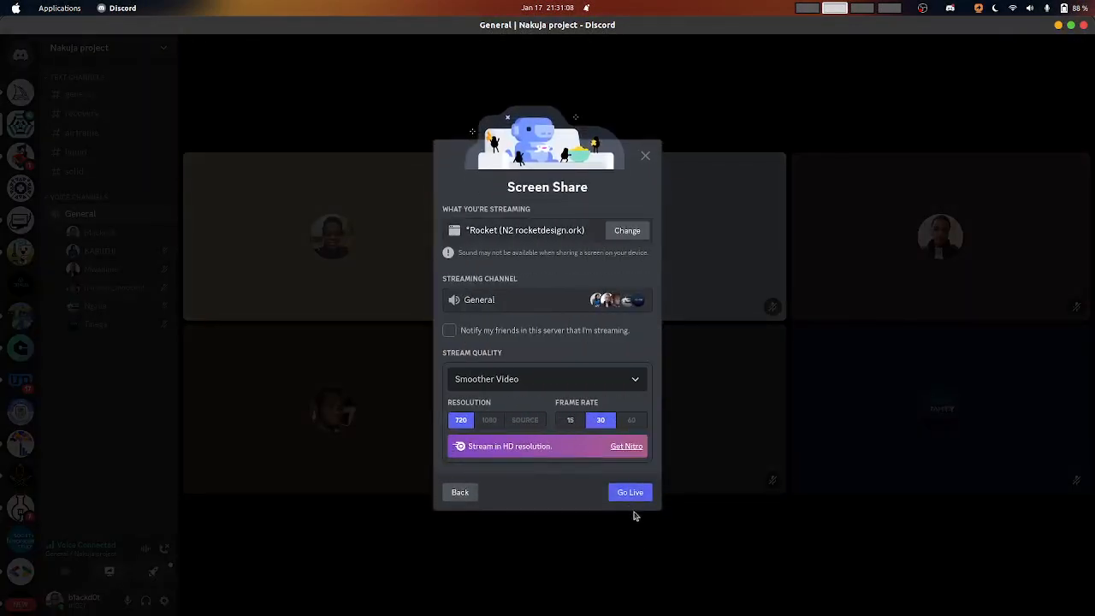
click(625, 492)
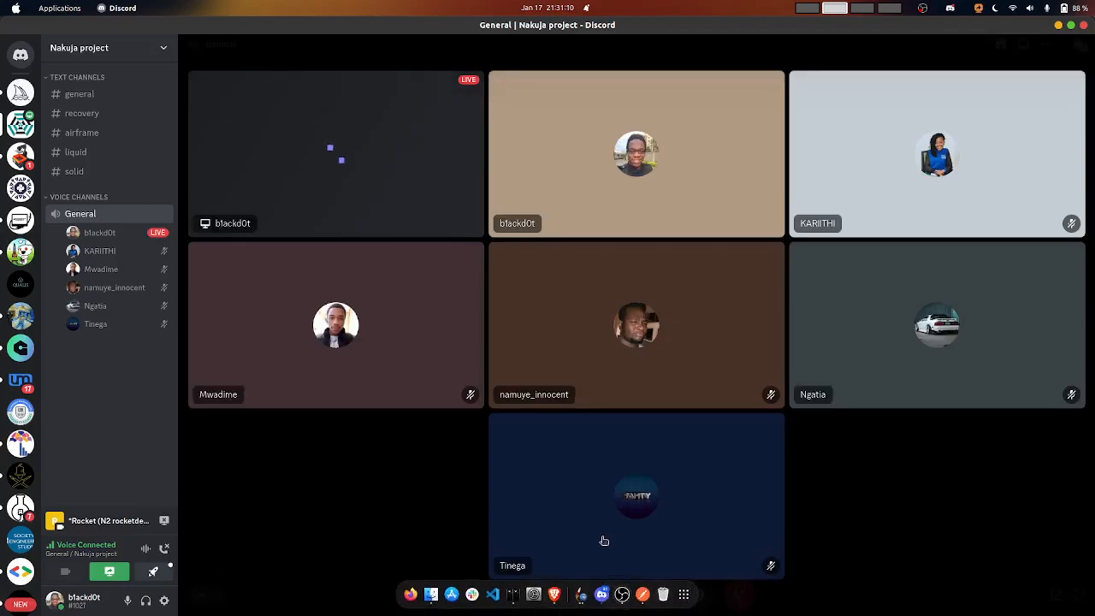
key(alt+Tab)
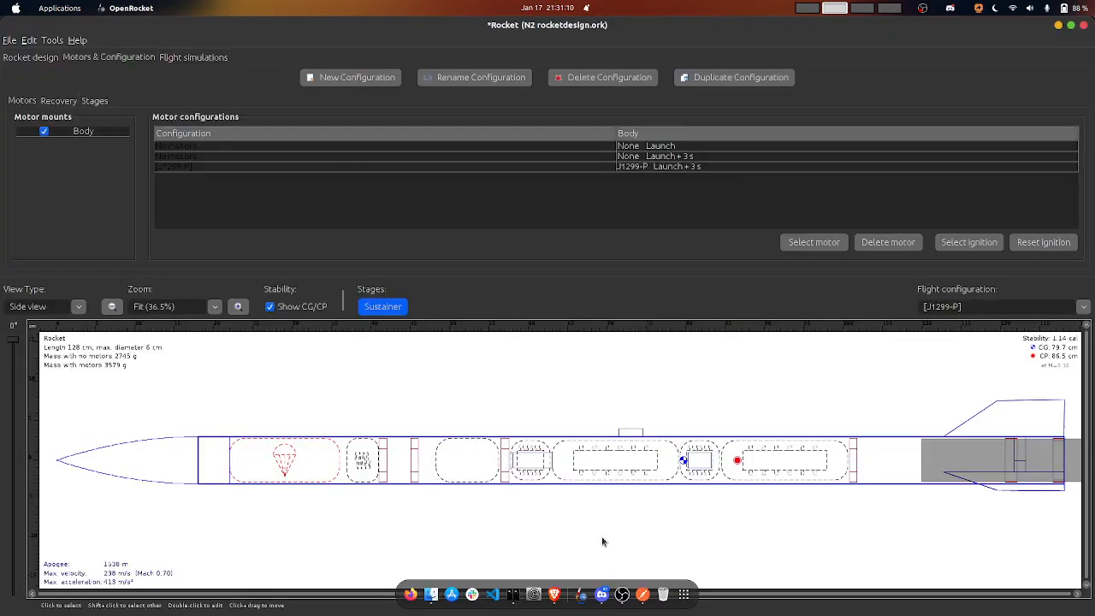
click(602, 593)
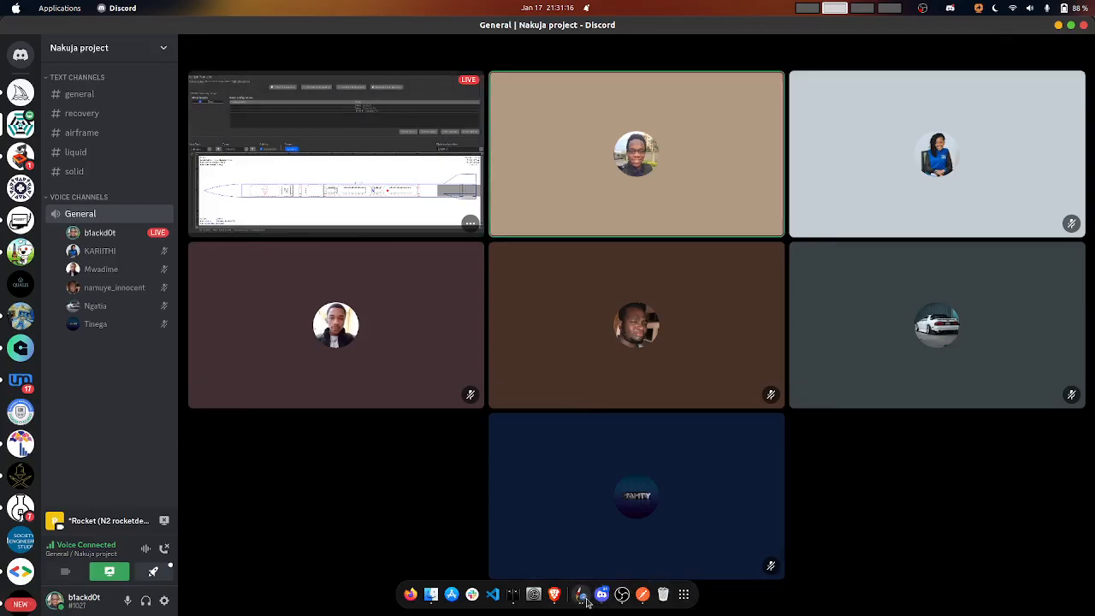
click(582, 594)
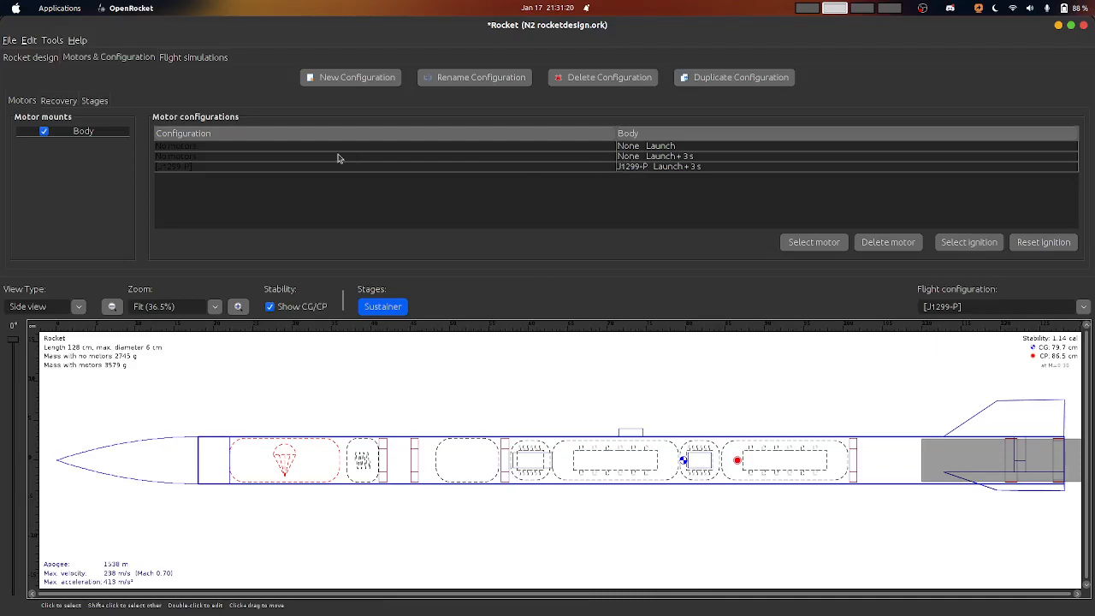
Select the J1299-P motor configuration and try to run Simulation 1 from the flight simulations
click(734, 158)
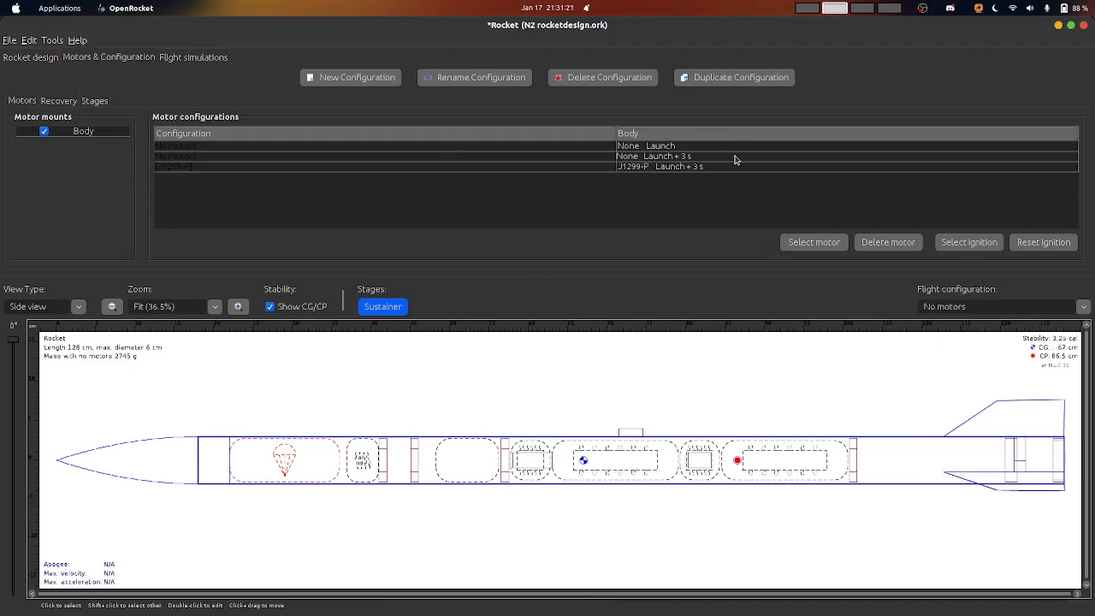
click(684, 166)
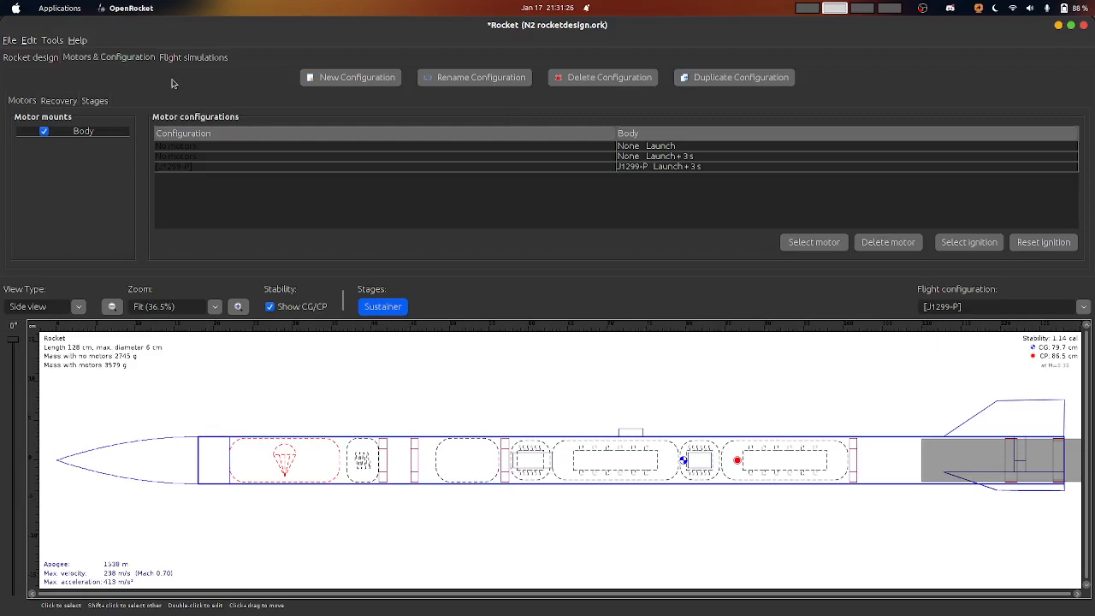
click(177, 58)
click(126, 57)
click(174, 58)
click(529, 78)
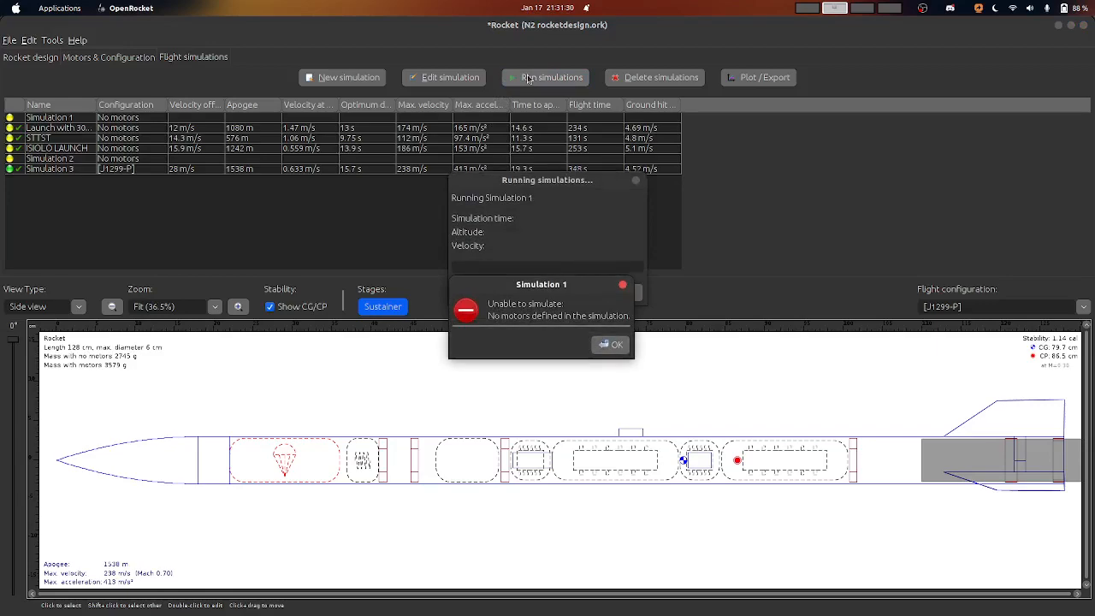
click(611, 345)
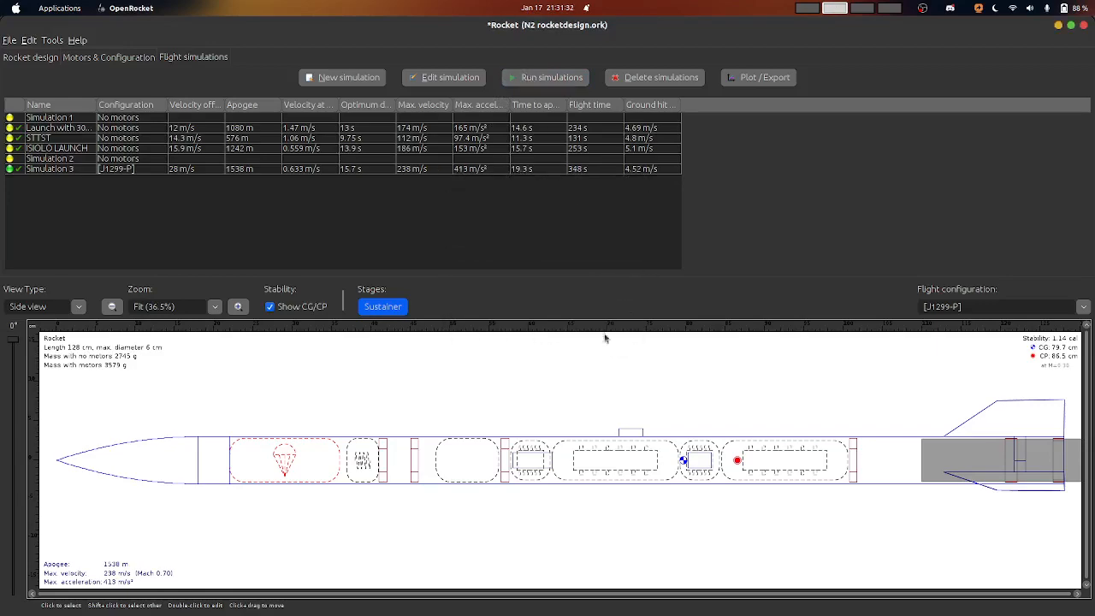
Delete all existing flight simulations, from Simulation 1 through Simulation 3
click(652, 75)
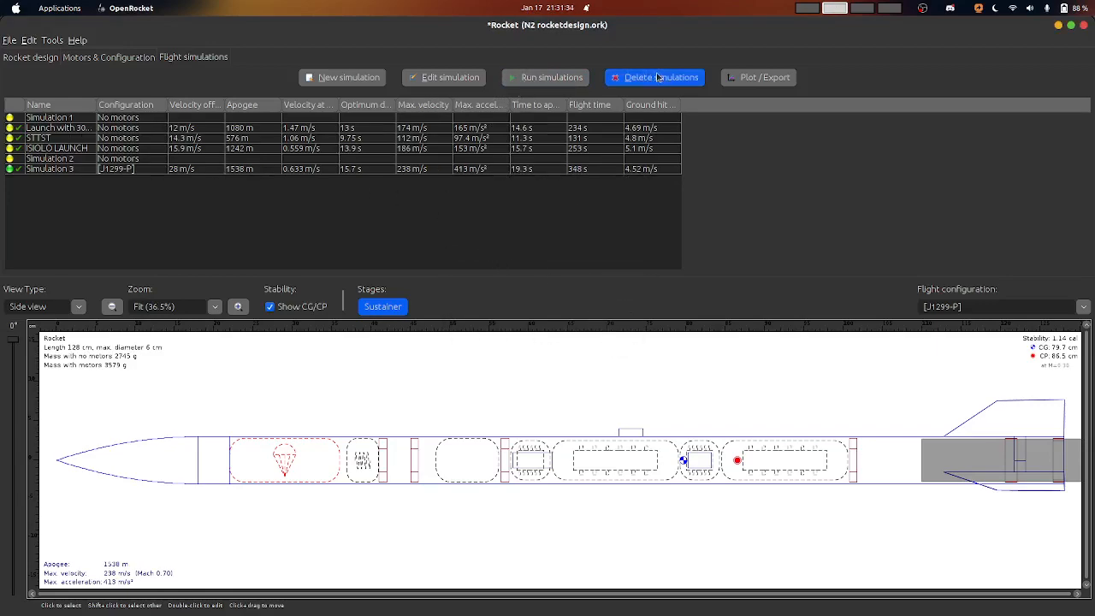
click(624, 219)
click(637, 78)
click(640, 213)
click(636, 81)
click(641, 214)
click(640, 83)
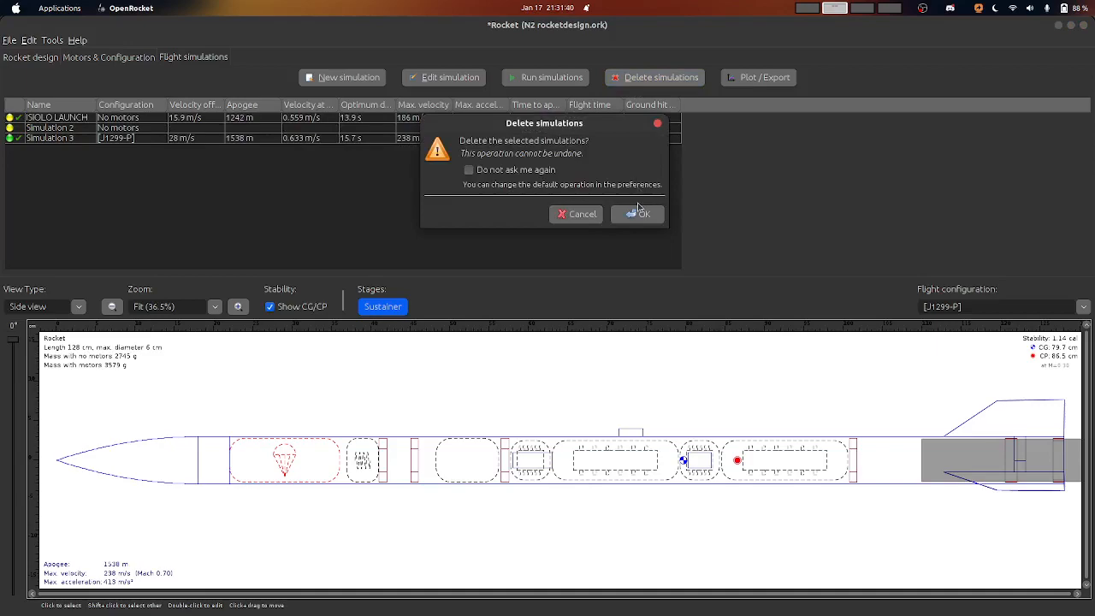
click(640, 214)
click(625, 80)
click(641, 216)
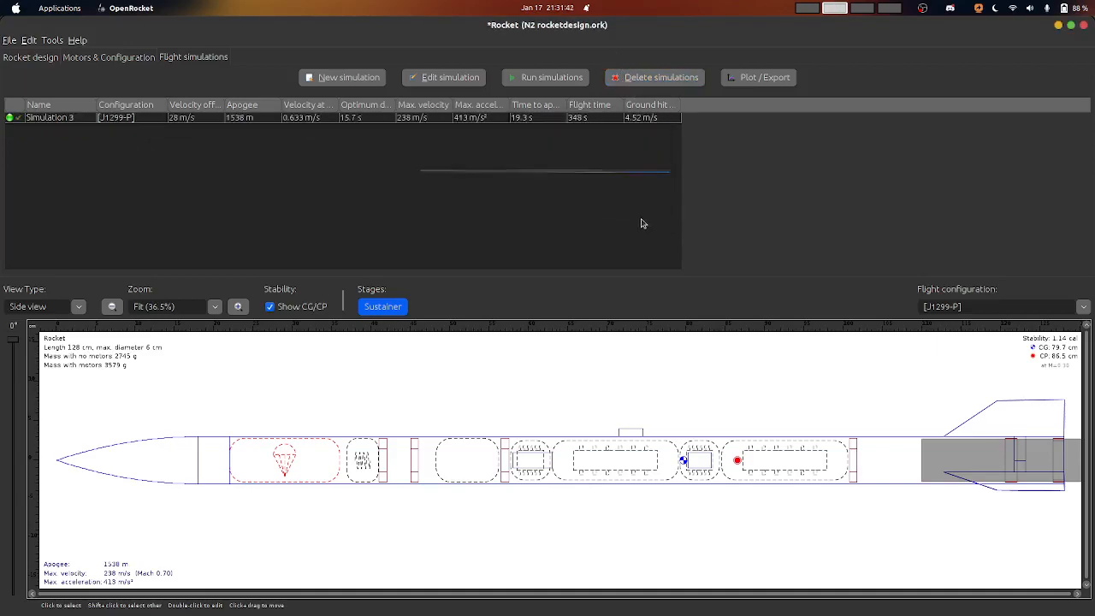
click(659, 77)
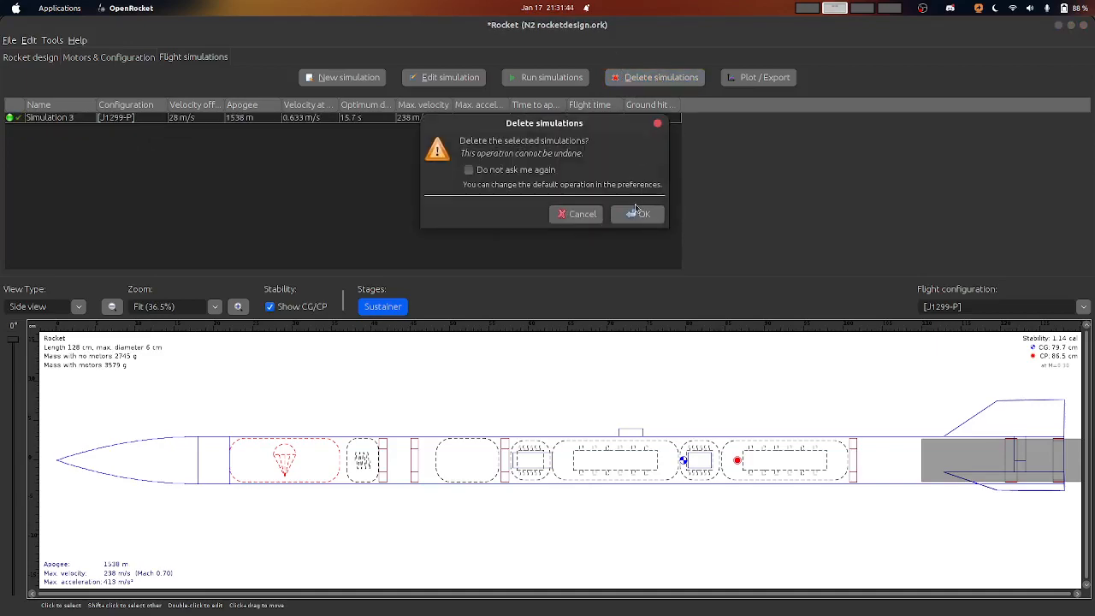
click(638, 213)
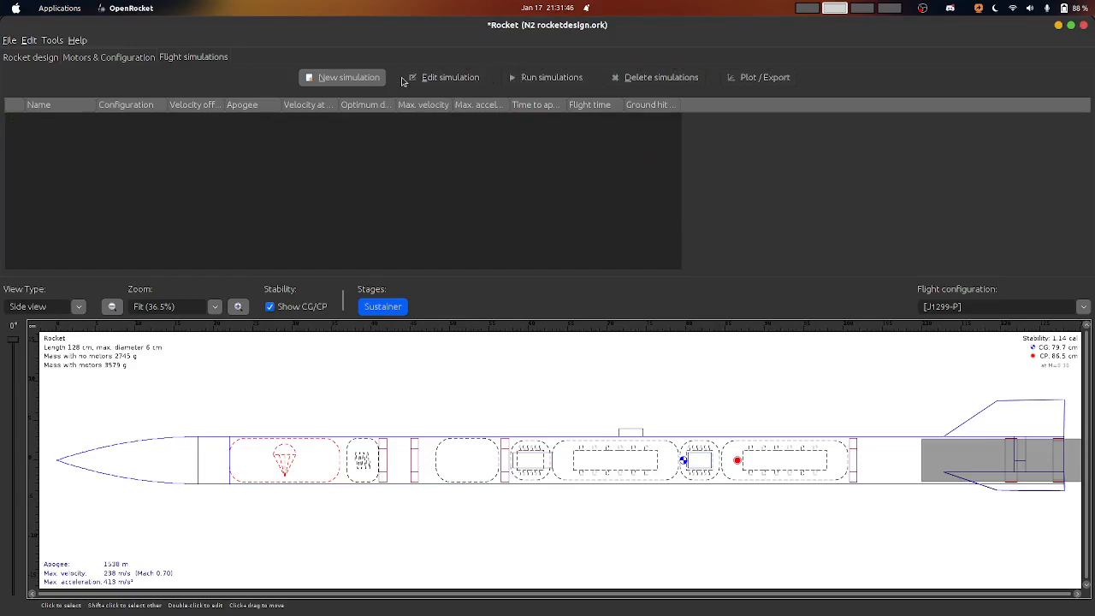
Create a new flight simulation using the J1299-P flight configuration
click(351, 80)
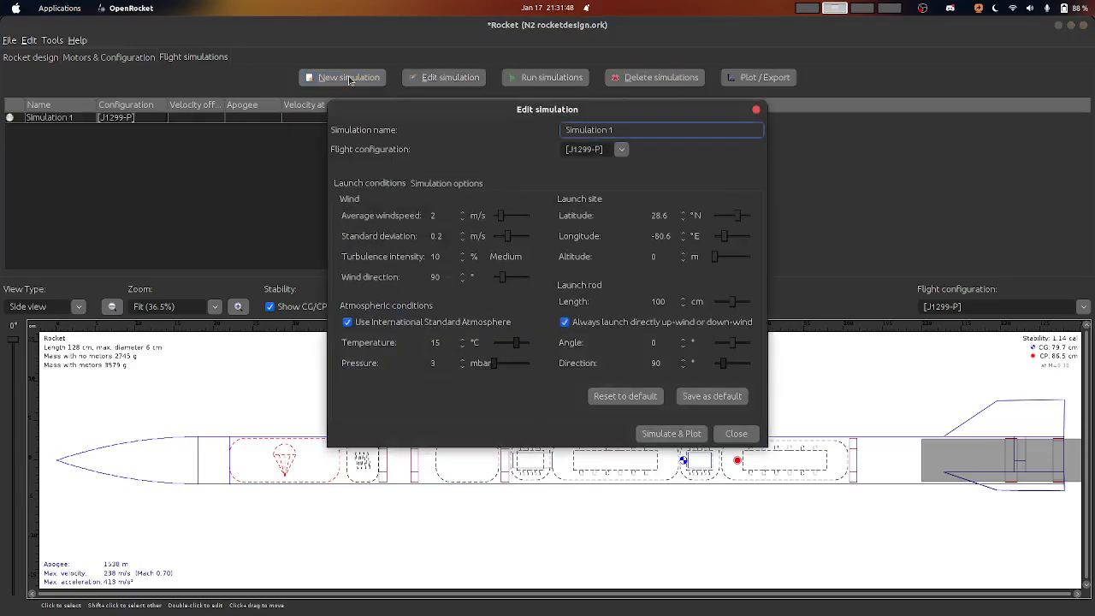
click(621, 150)
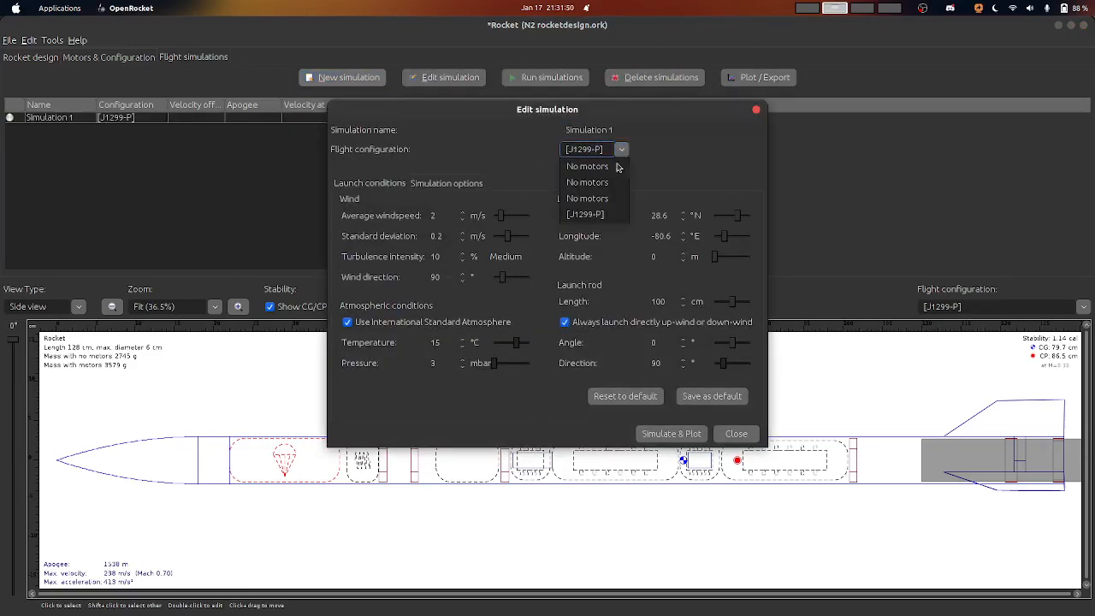
click(598, 215)
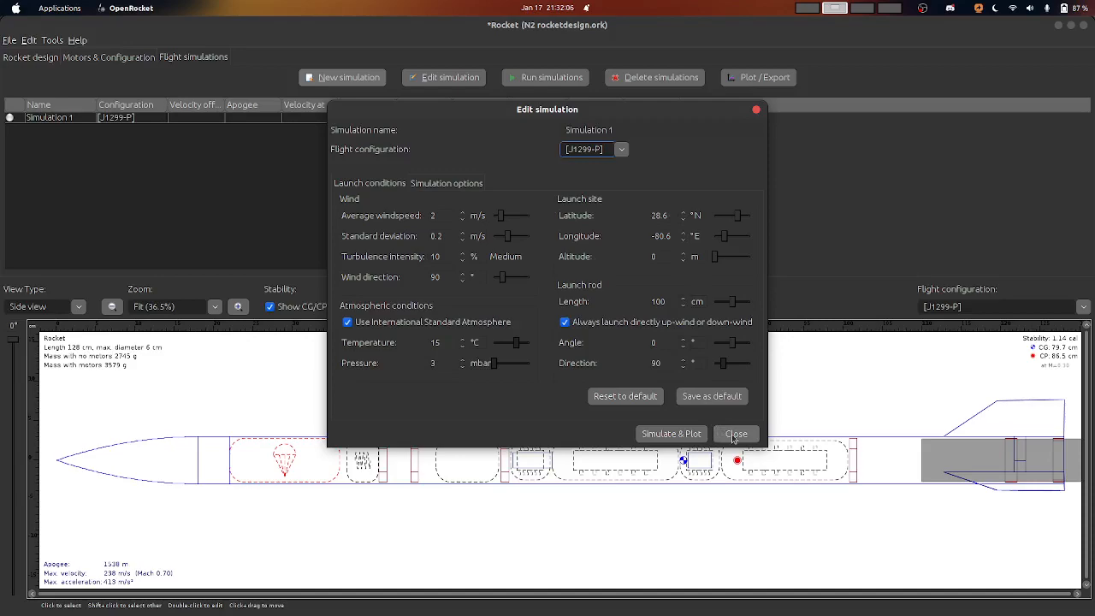
Simulate the J1299-P flight, plot its vertical motion vs. time, and close the plot and its settings
click(703, 435)
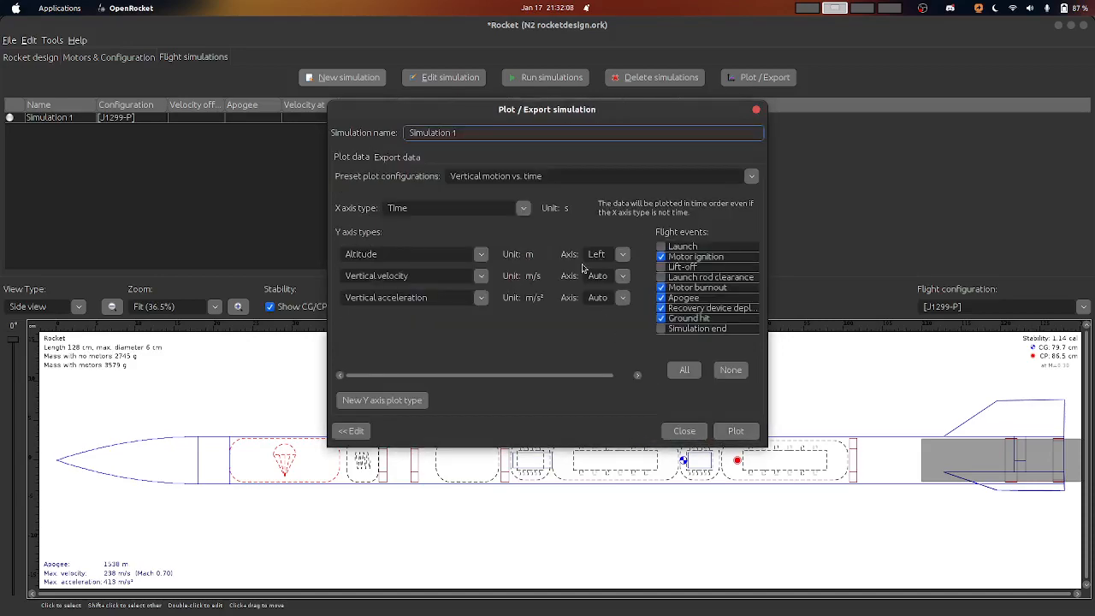
click(734, 432)
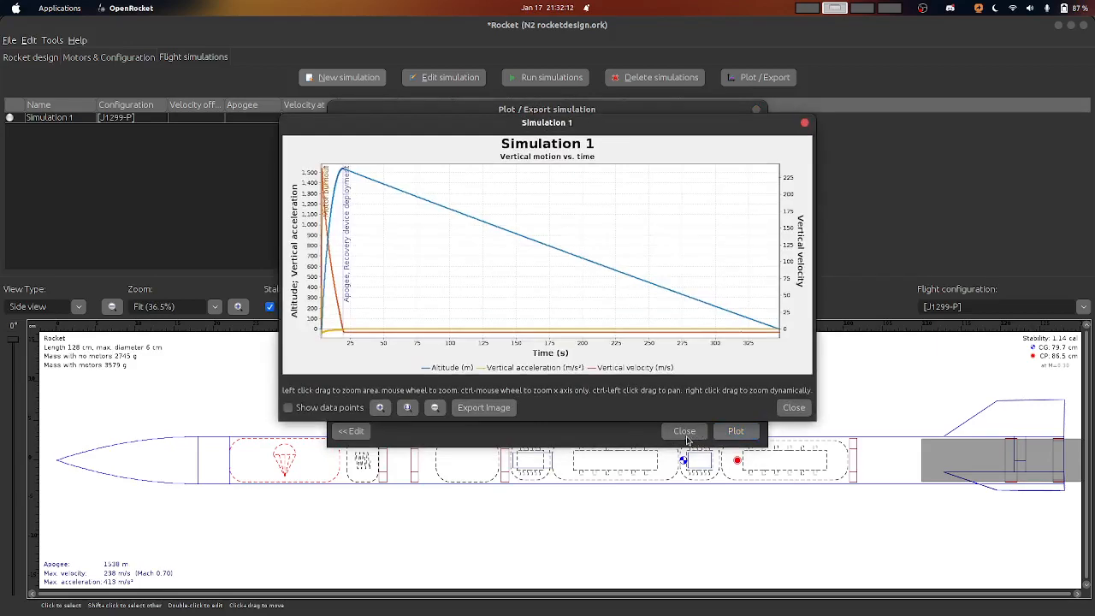
click(803, 124)
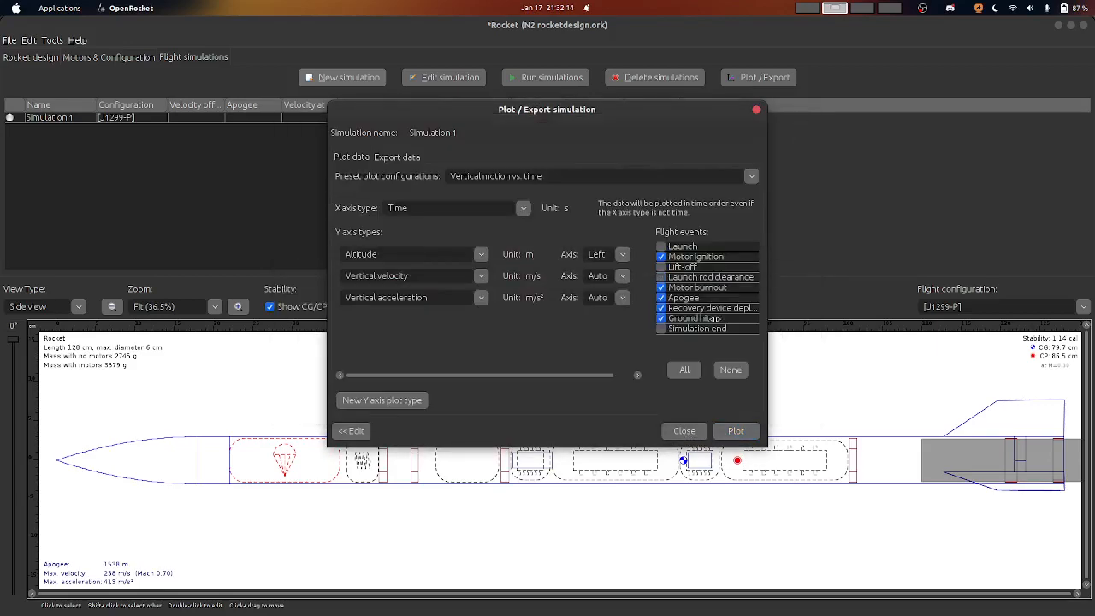
click(682, 430)
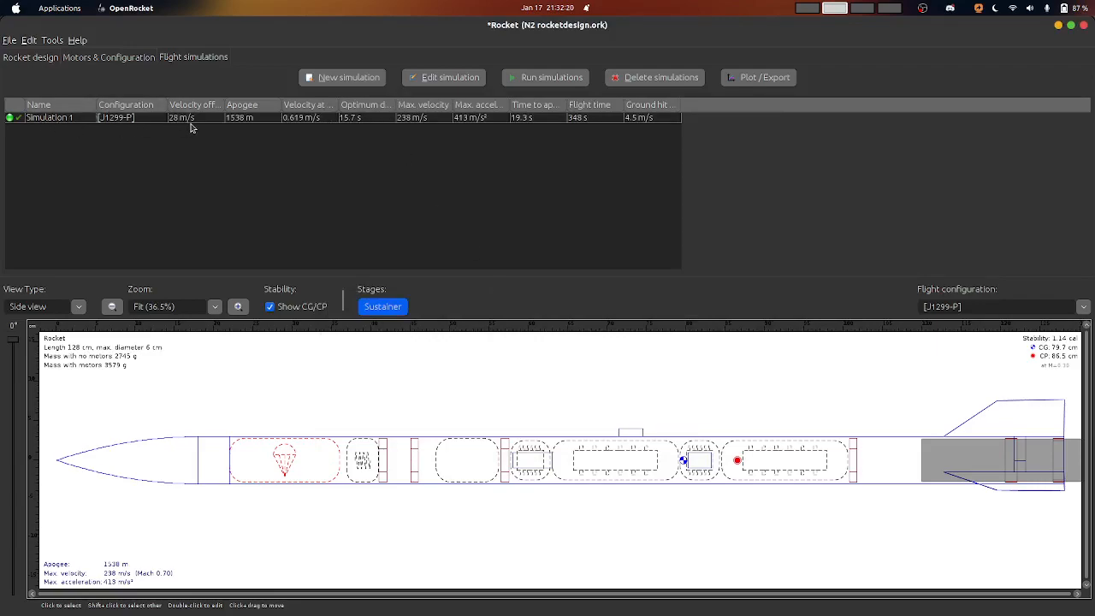
double_click(238, 120)
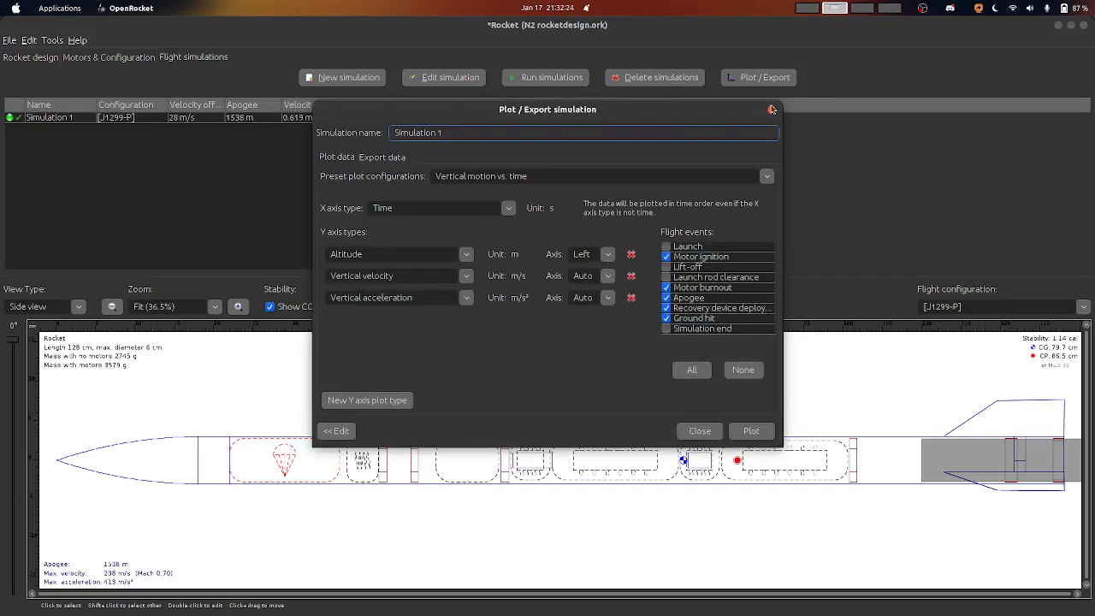
click(770, 109)
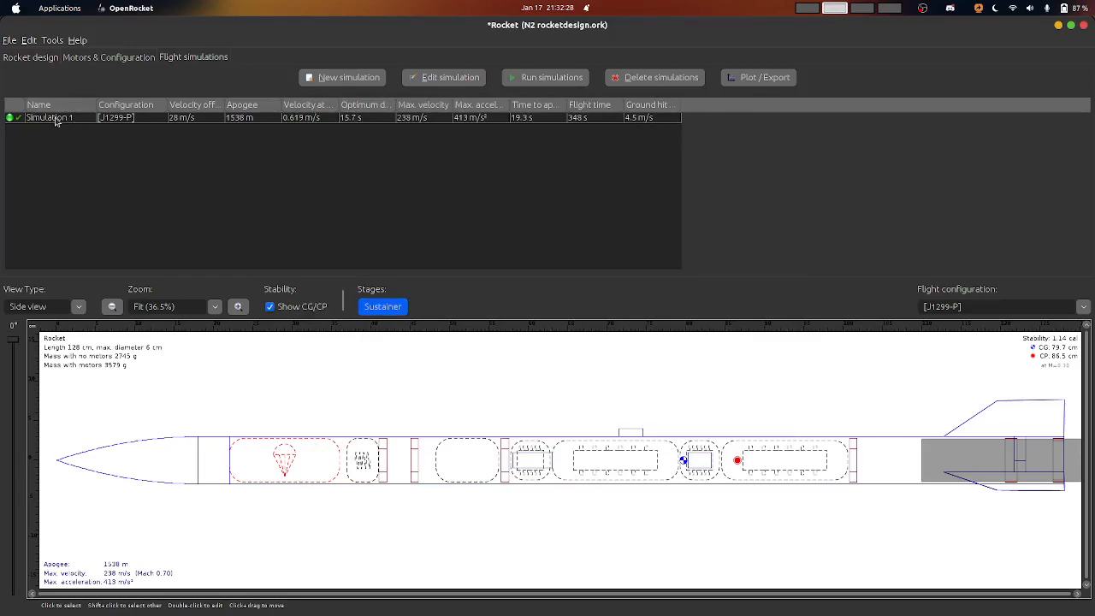
Switch to Discord, look through the screens and application windows available for sharing, and return to OpenRocket
mouse_move(578, 593)
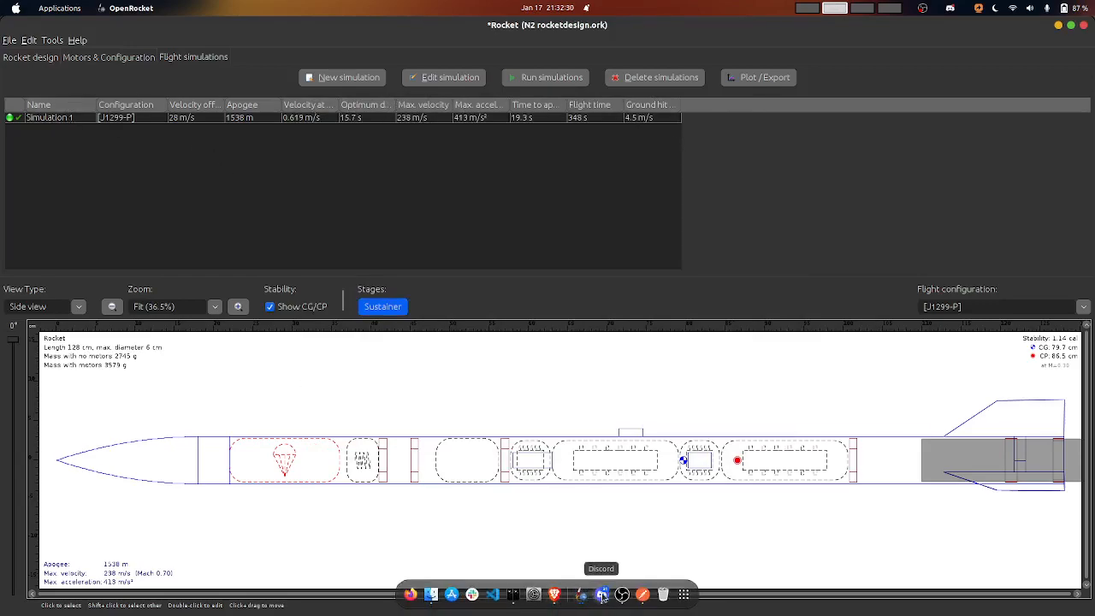
click(601, 594)
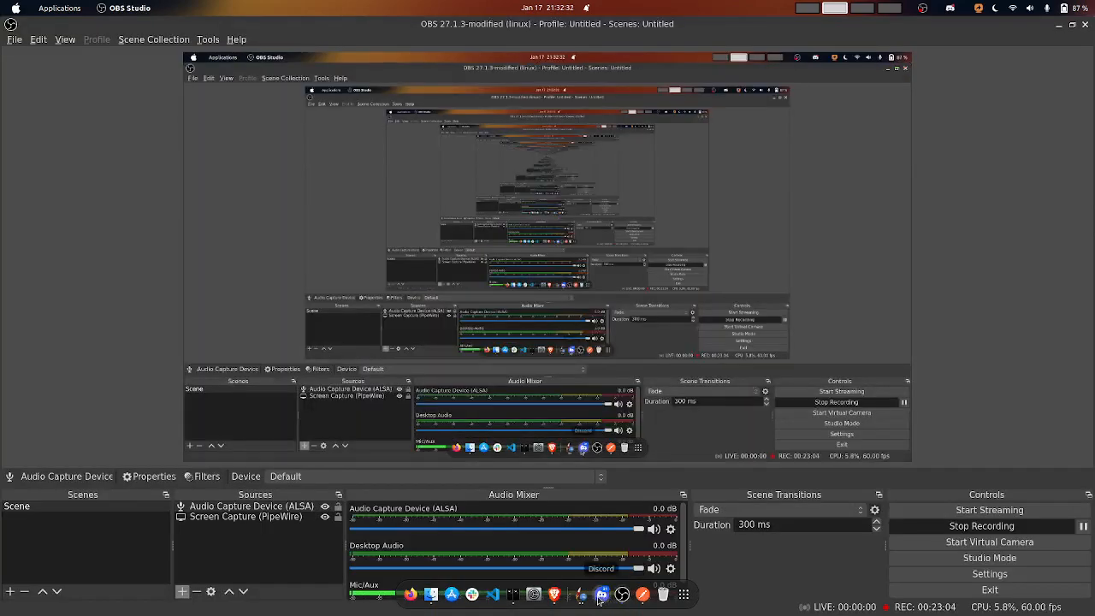
click(601, 594)
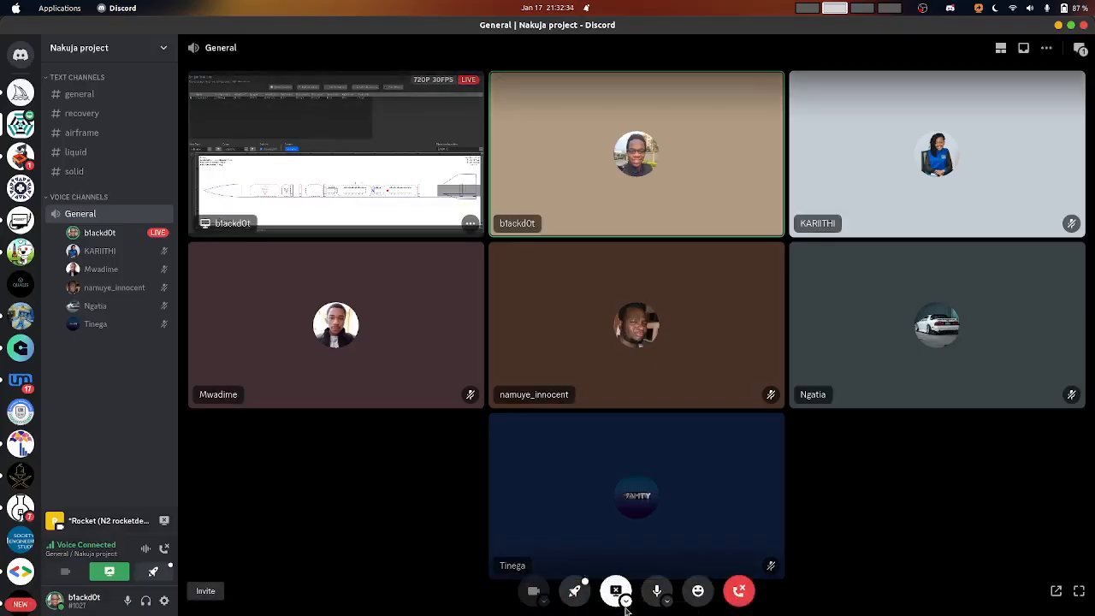
click(625, 602)
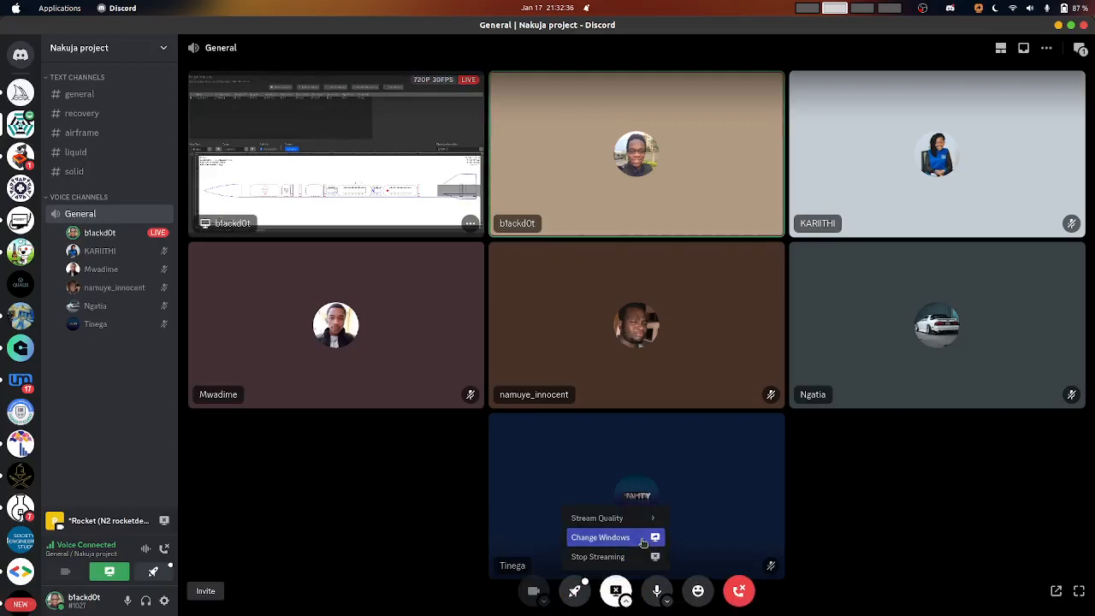
click(643, 539)
click(510, 266)
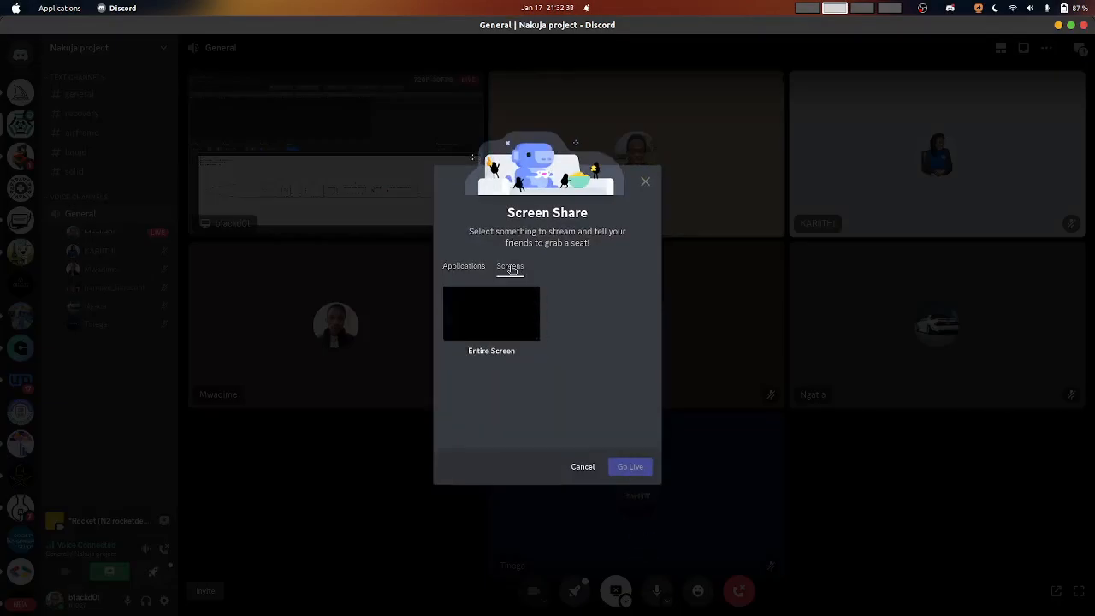
click(464, 266)
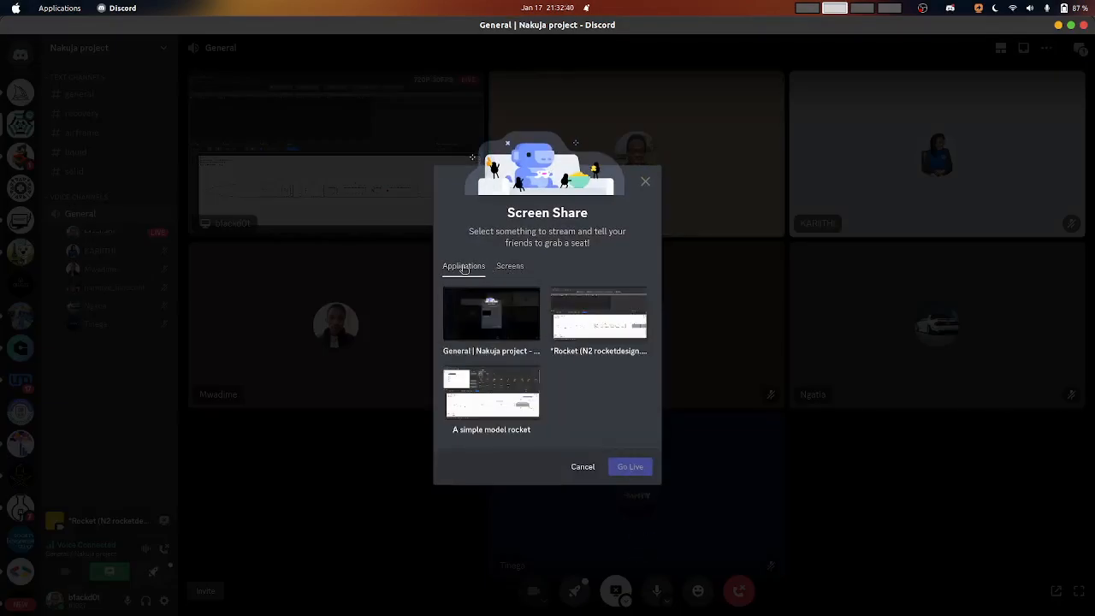
mouse_move(645, 606)
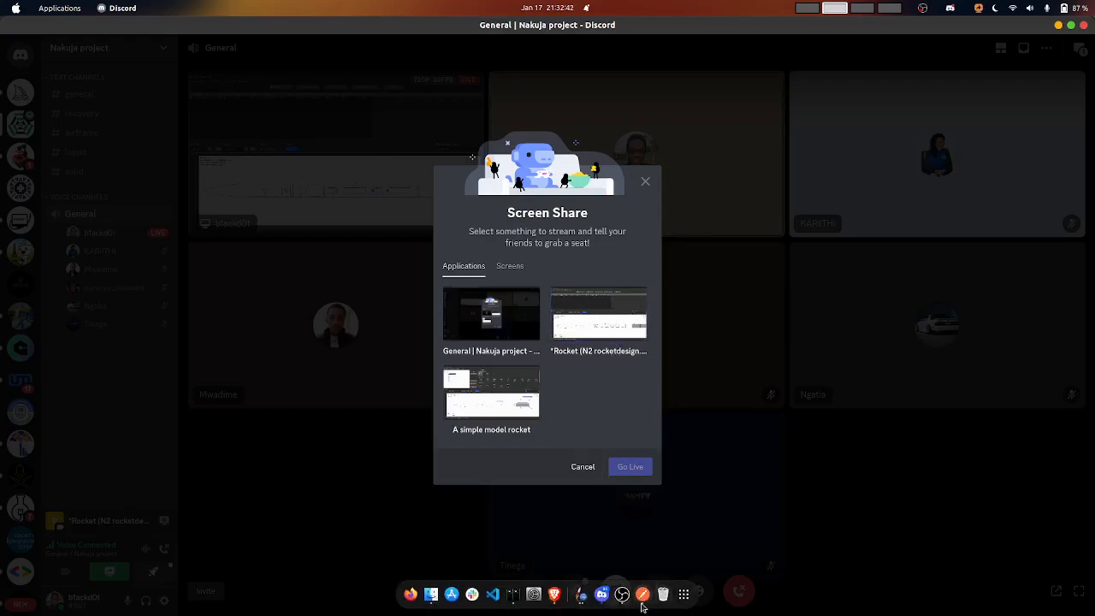
click(581, 594)
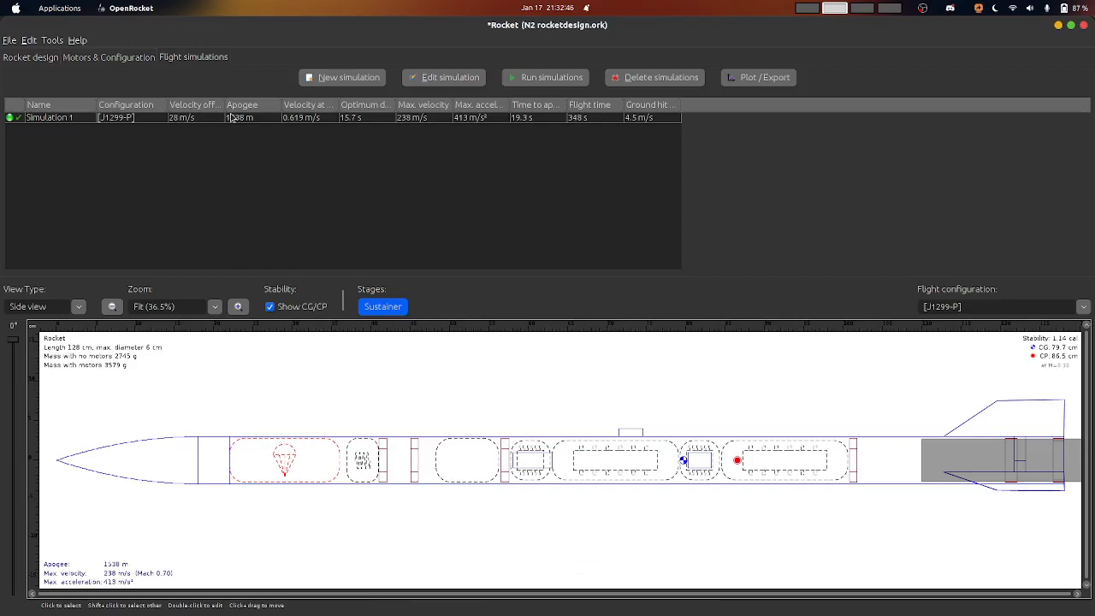
Plot Simulation 1 using the Vertical motion vs. time preset
double_click(243, 124)
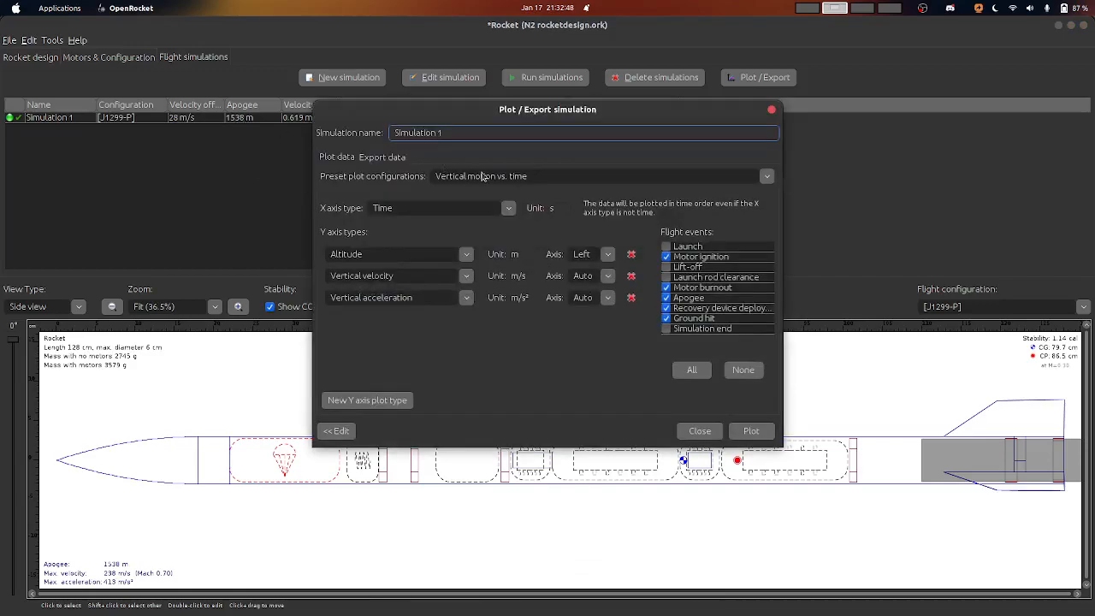
click(519, 177)
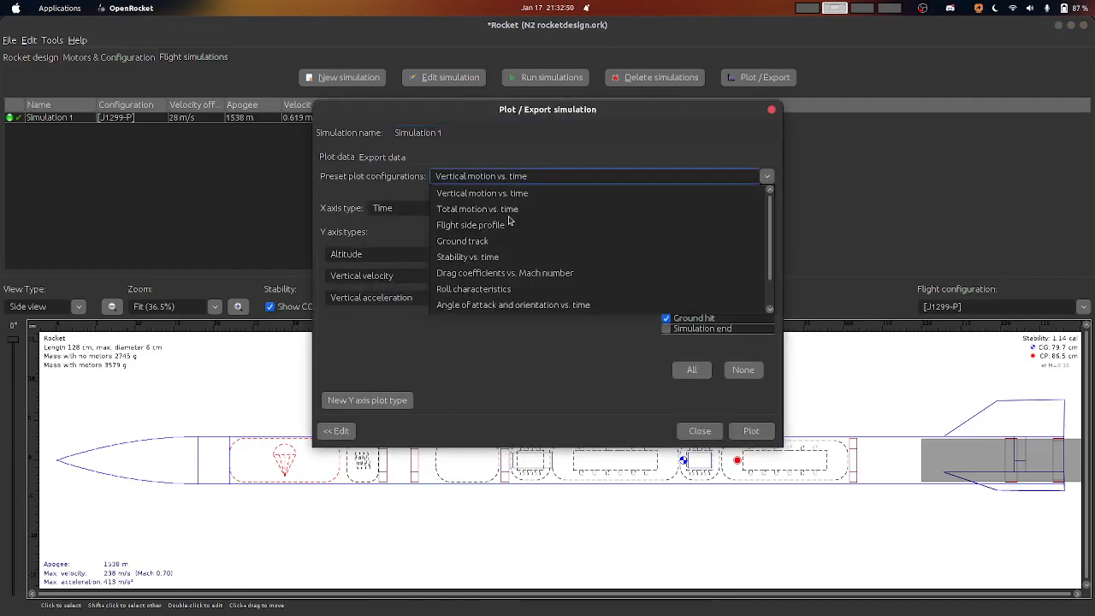
click(504, 194)
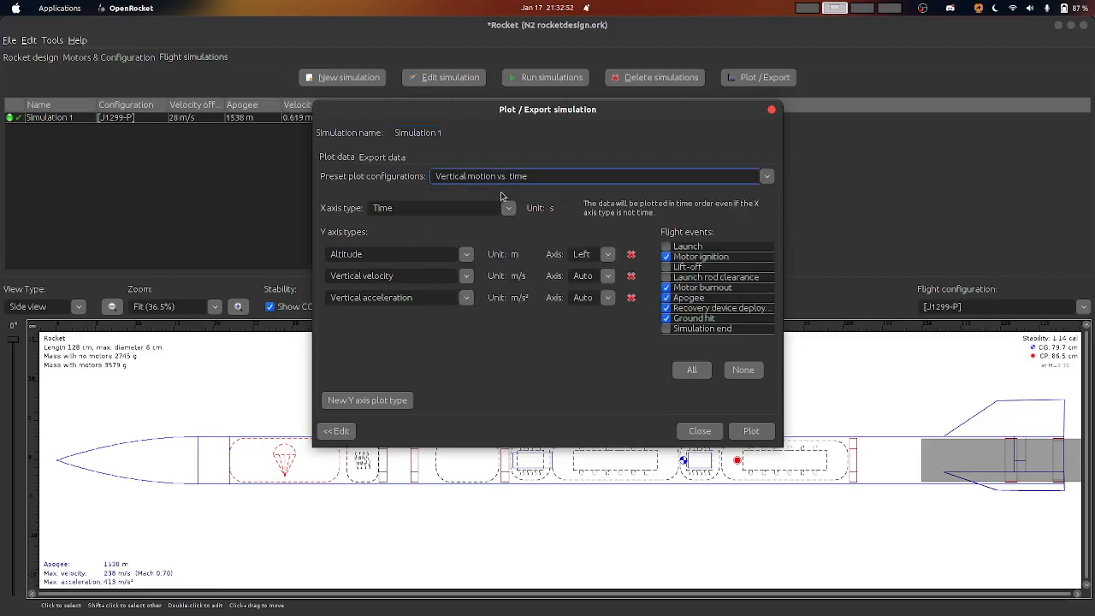
click(749, 433)
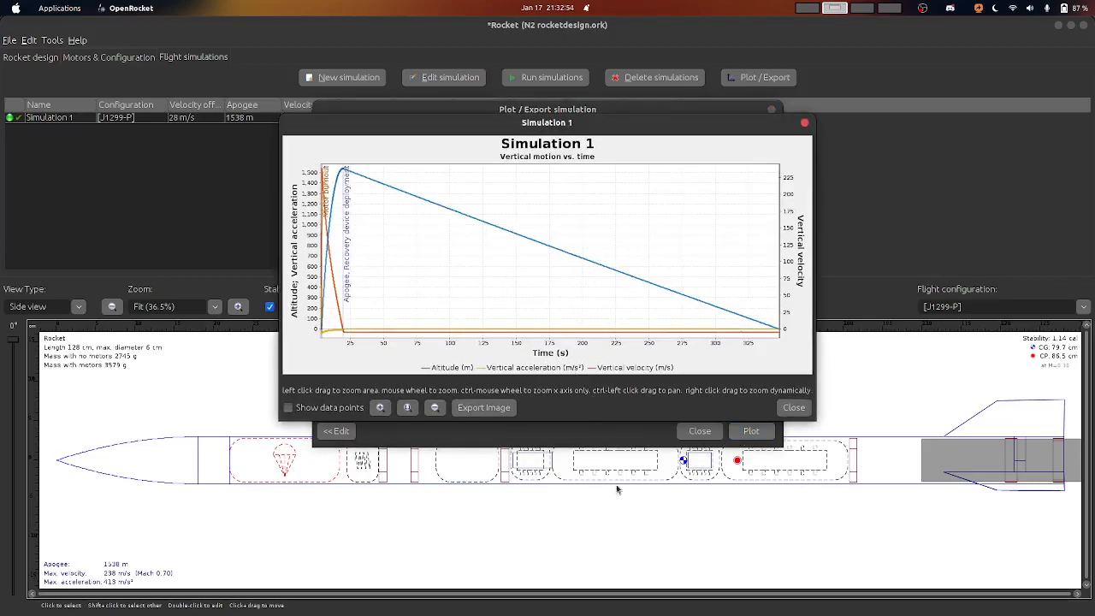
Switch to Discord, share the *Rocket (N2 rocketdesign.ork) window again at 720 and 30 fps, and return to OpenRocket
click(602, 595)
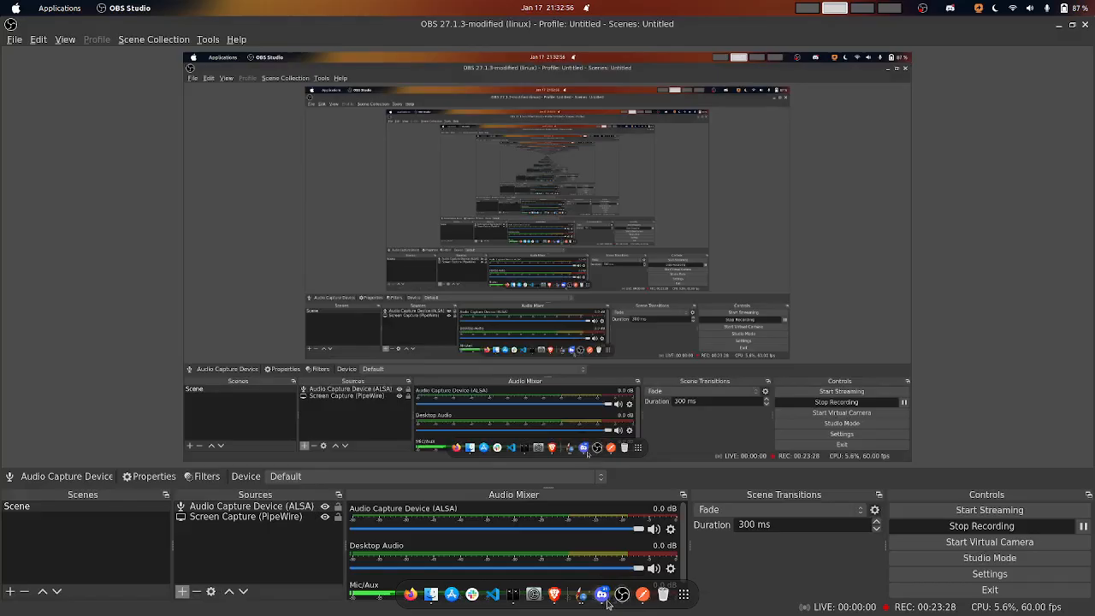
click(607, 602)
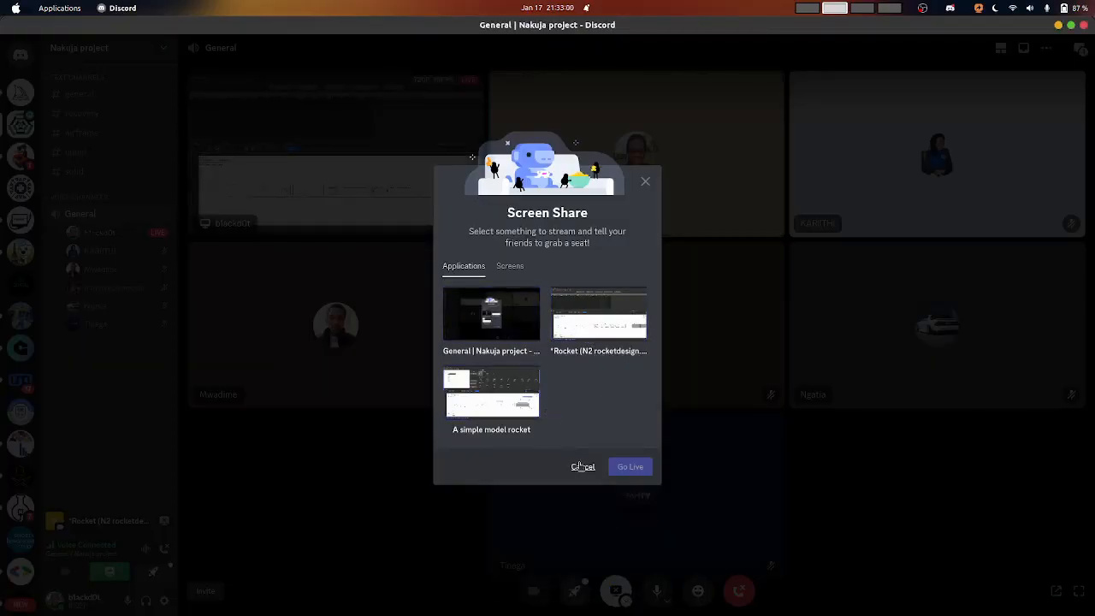
click(582, 466)
click(626, 603)
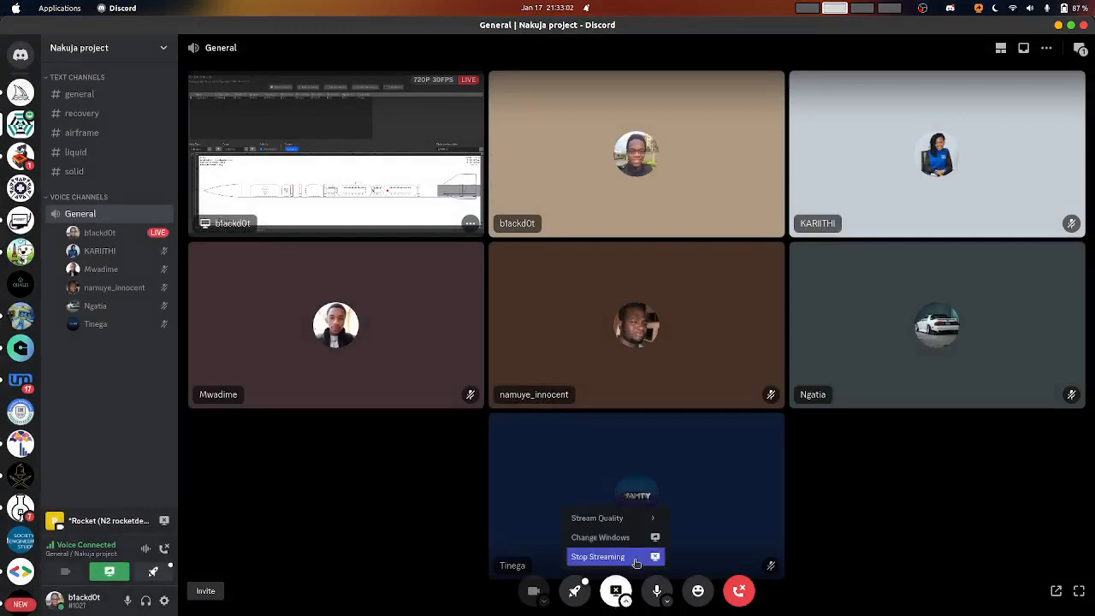
click(617, 536)
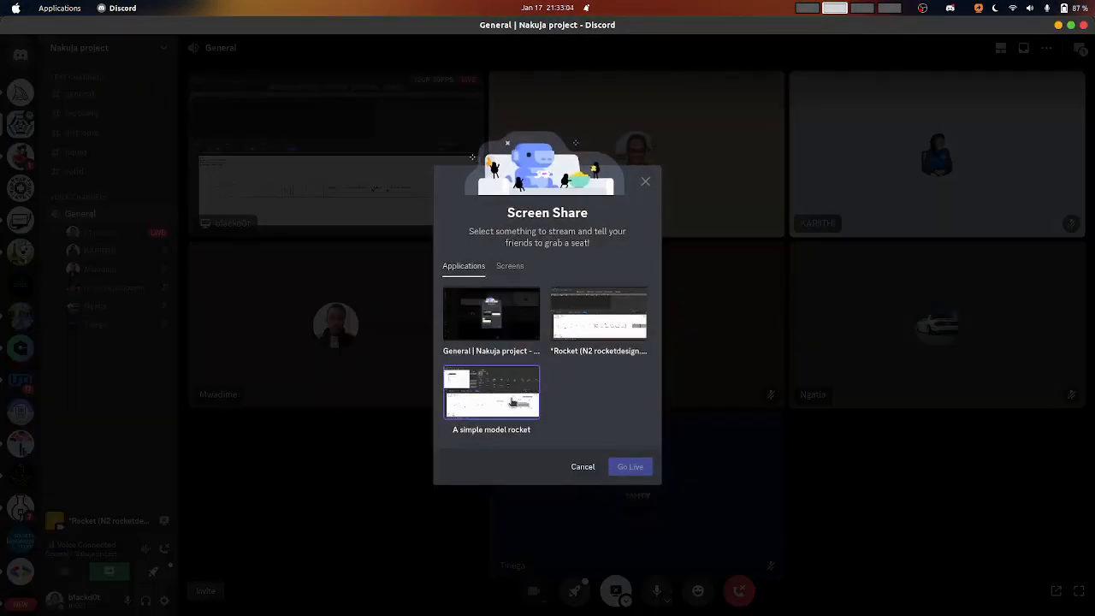
click(586, 325)
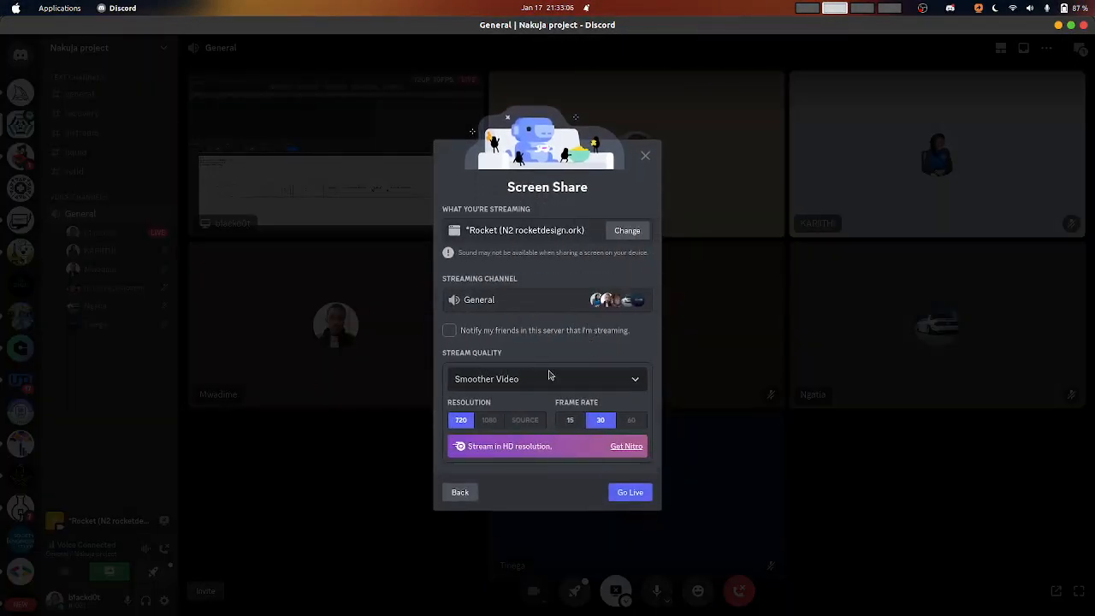
click(629, 479)
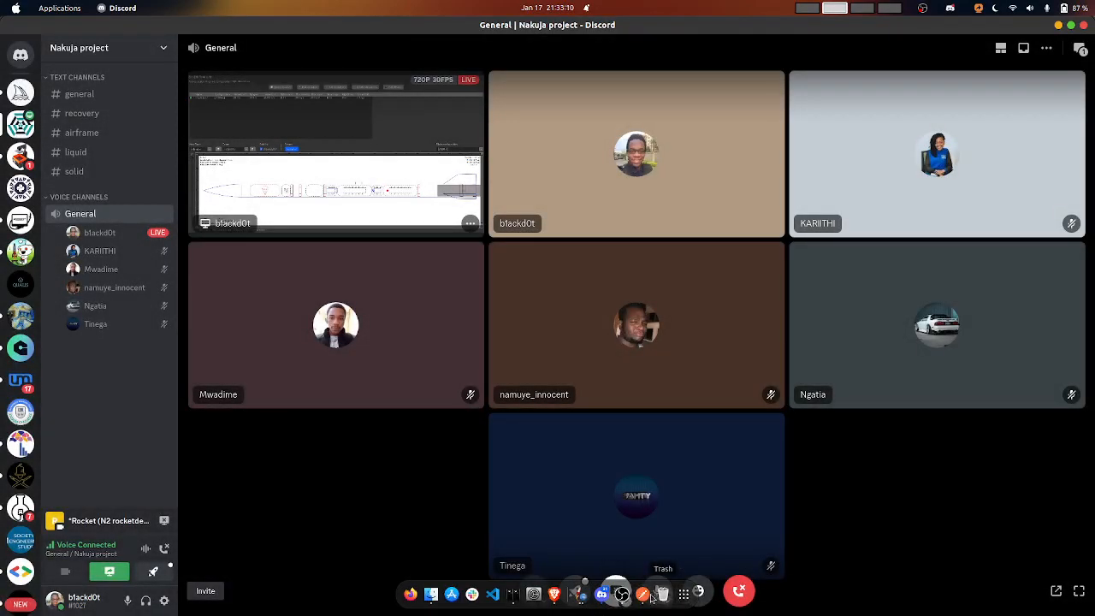
click(581, 596)
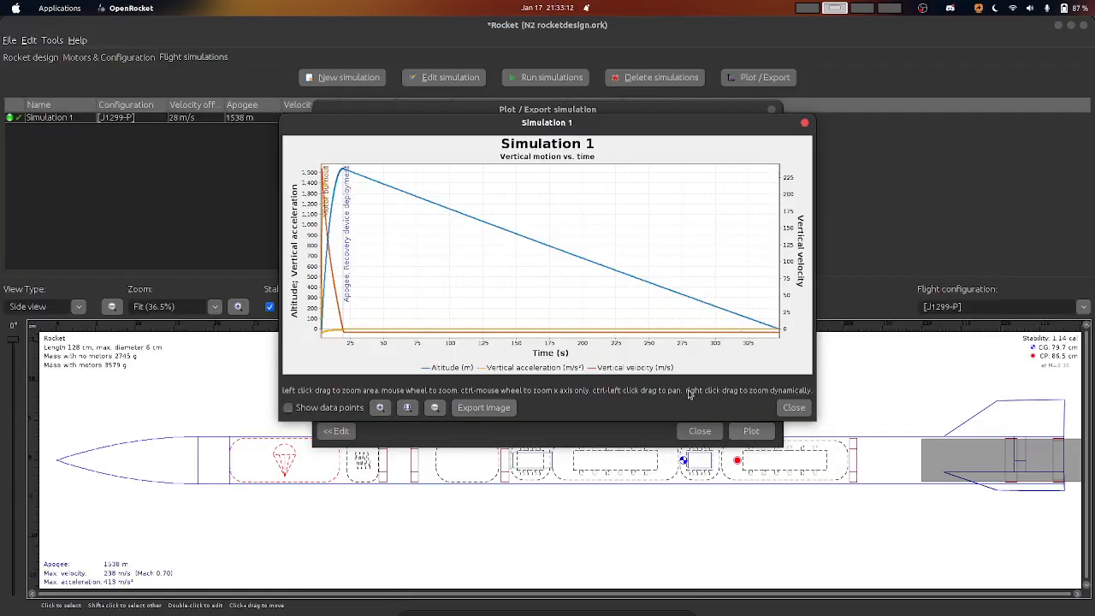
Move the Simulation 1 plot aside, check the stream in Discord, return to OpenRocket, and close the plot and its settings
drag(509, 123, 408, 125)
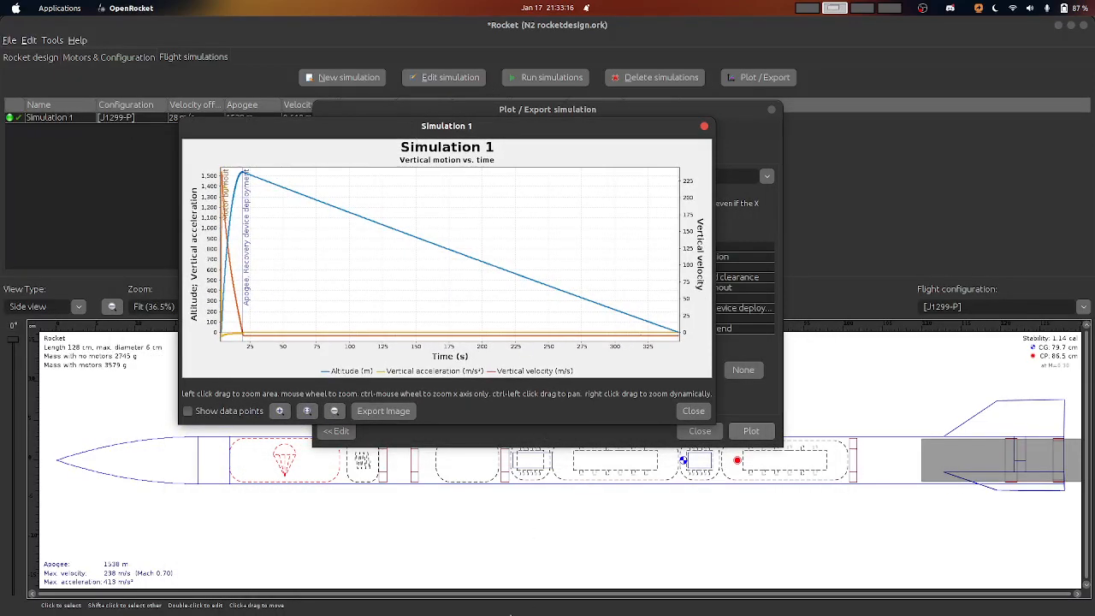
click(601, 594)
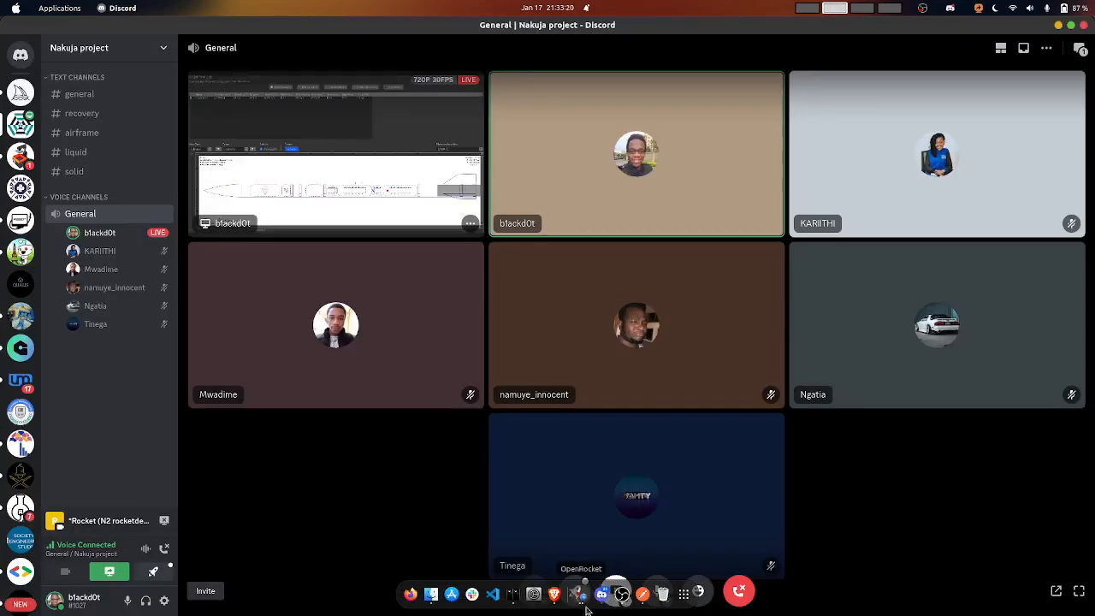
click(577, 603)
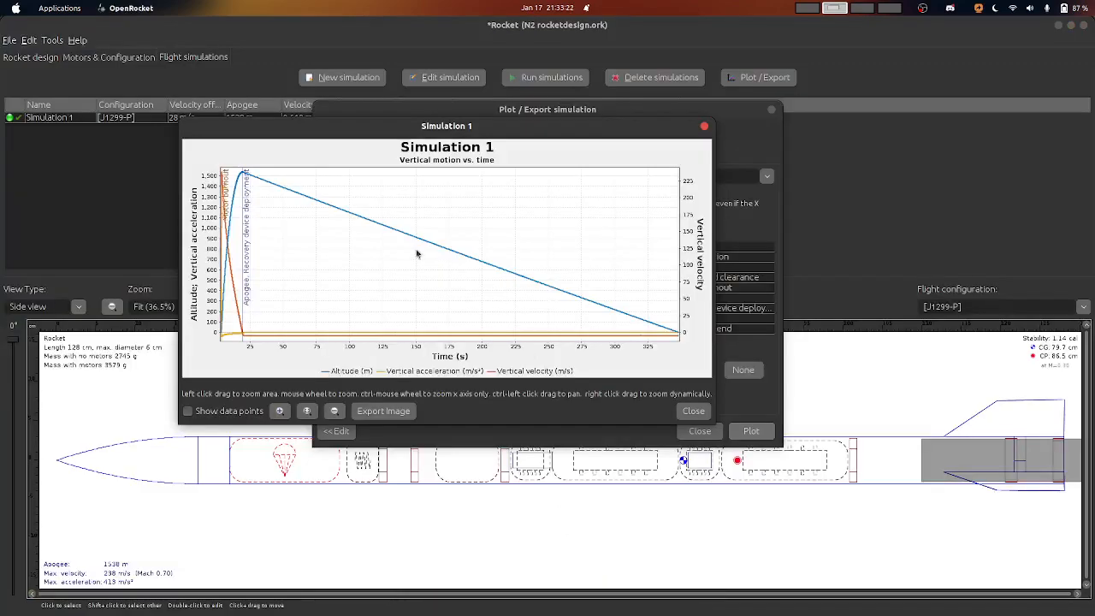
click(704, 126)
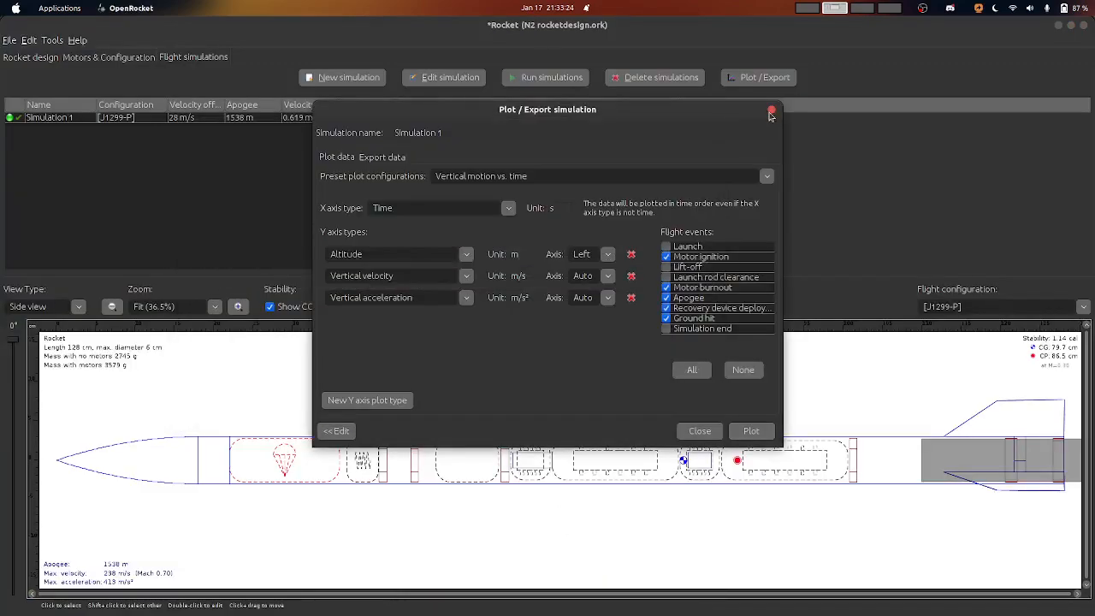
click(770, 109)
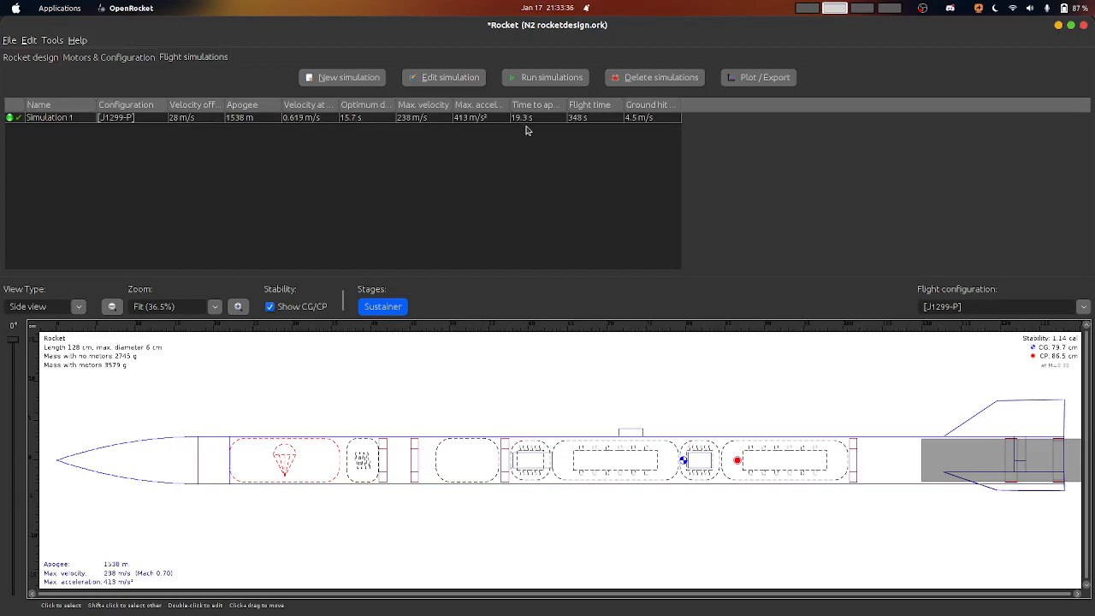
double_click(579, 122)
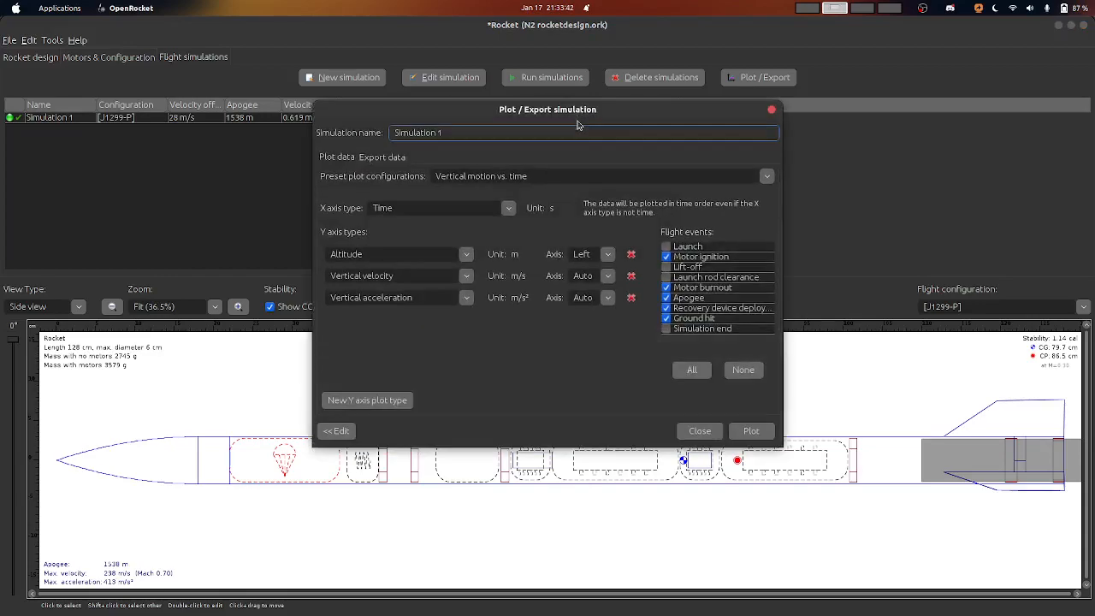
click(772, 111)
click(767, 78)
click(773, 110)
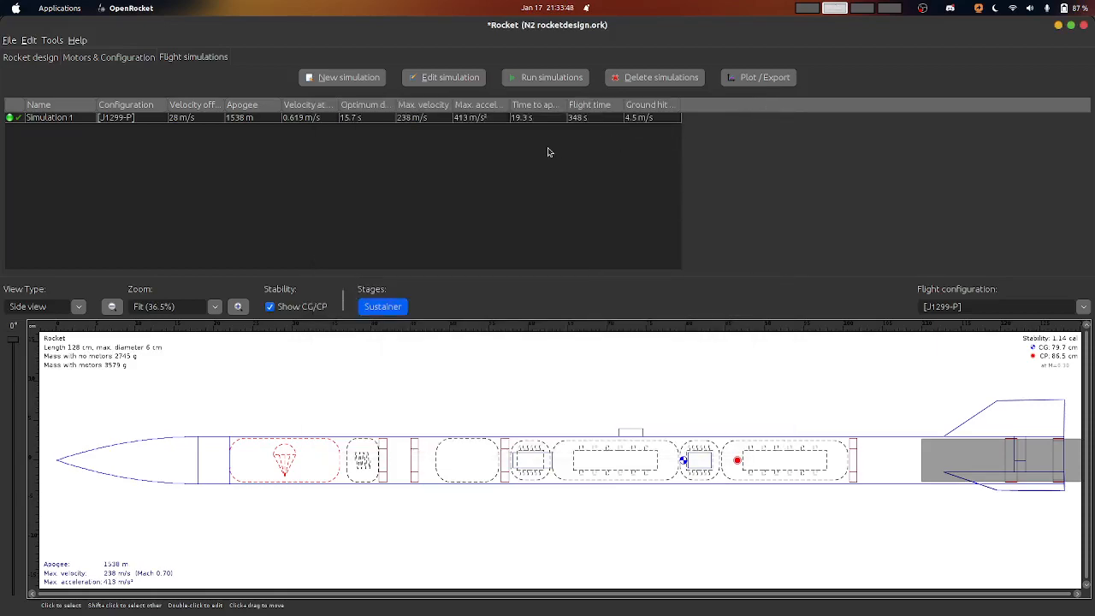
Rotate the rocket's side view to 187°
click(78, 308)
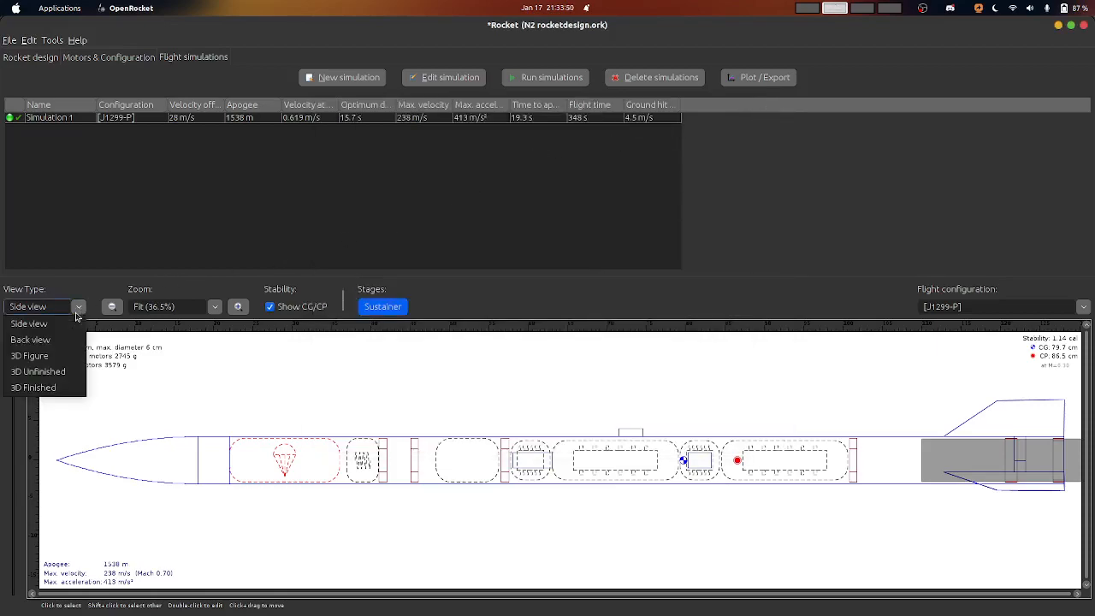
click(100, 293)
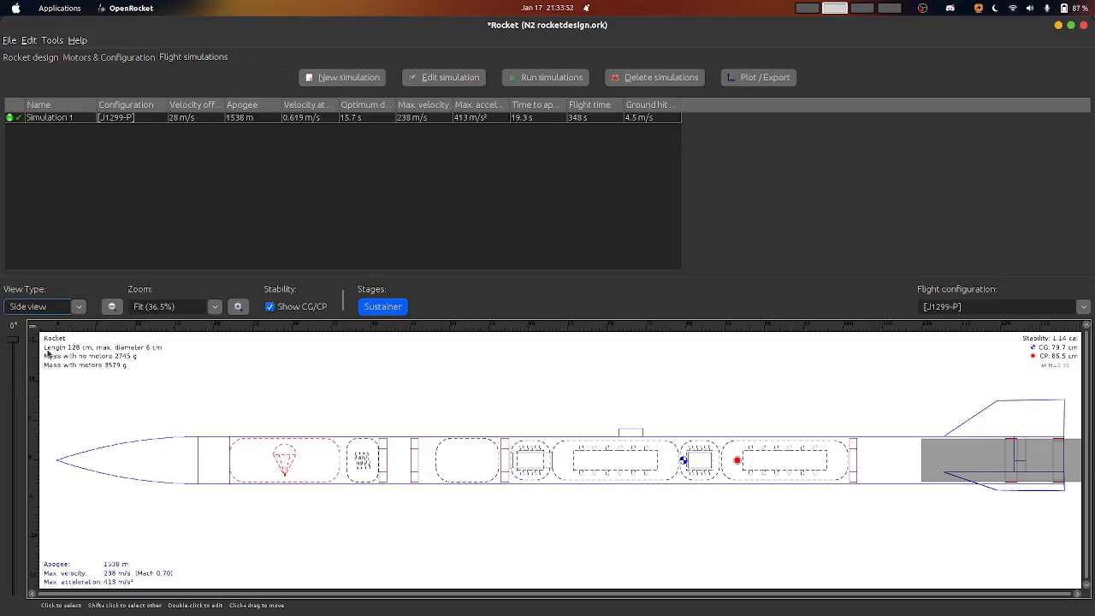
drag(17, 344, 24, 476)
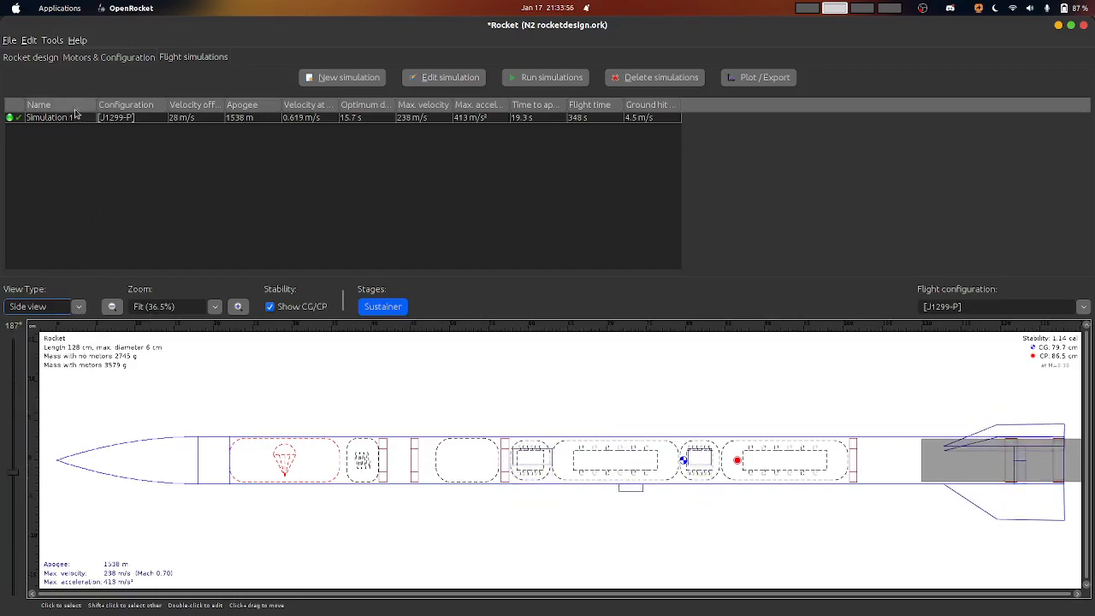
Look over the rocket design's component tree and return to the motor configurations
click(109, 57)
click(39, 58)
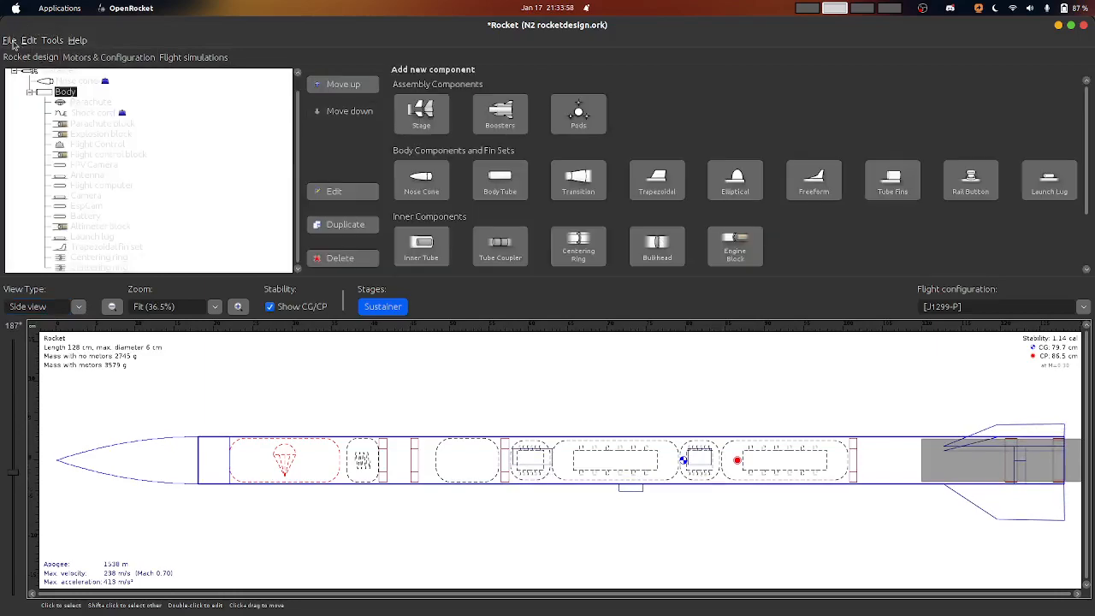
click(105, 56)
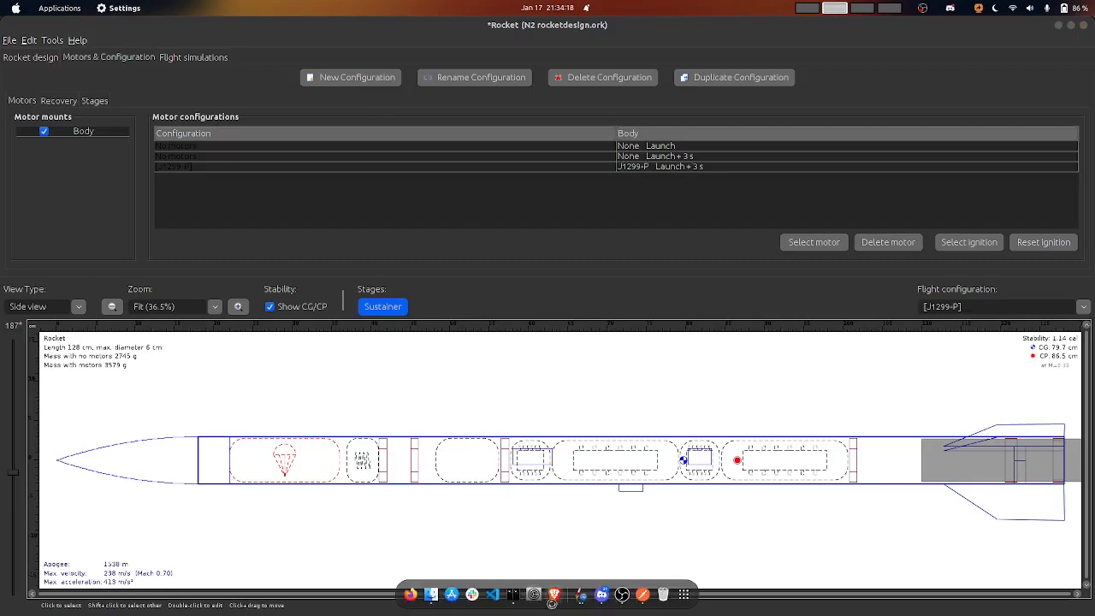
Switch to the system Settings to view the battery and power options, and close them to return to OpenRocket
click(565, 593)
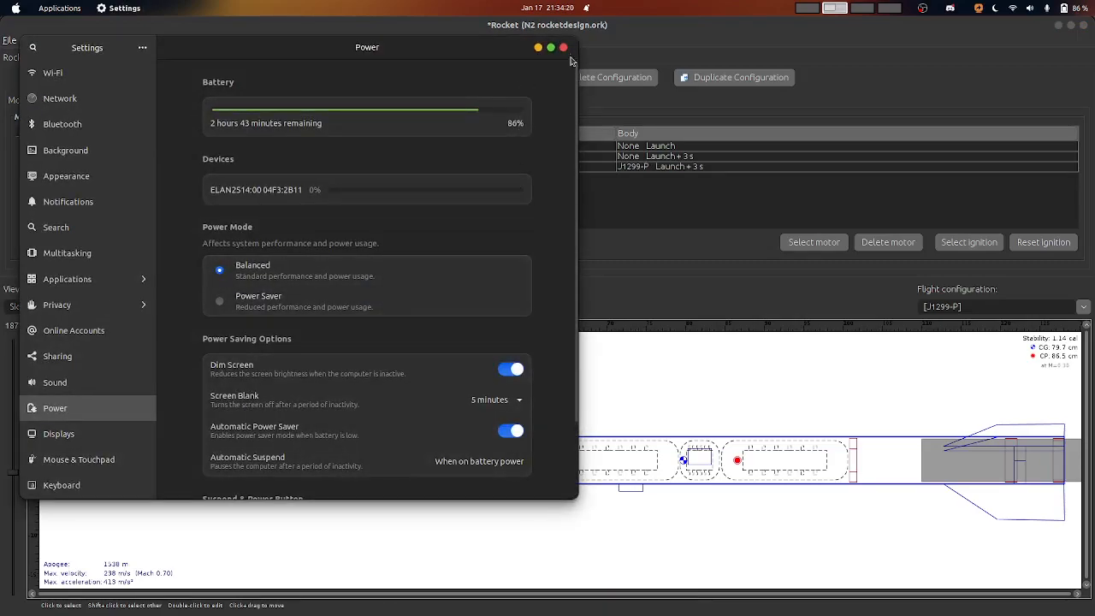
click(563, 48)
mouse_move(619, 600)
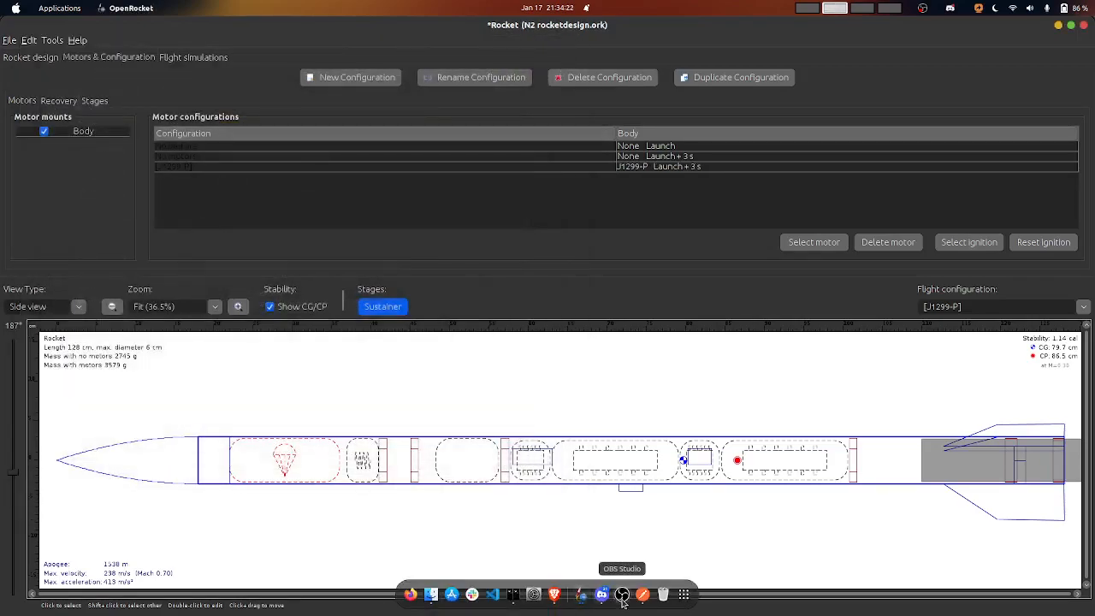